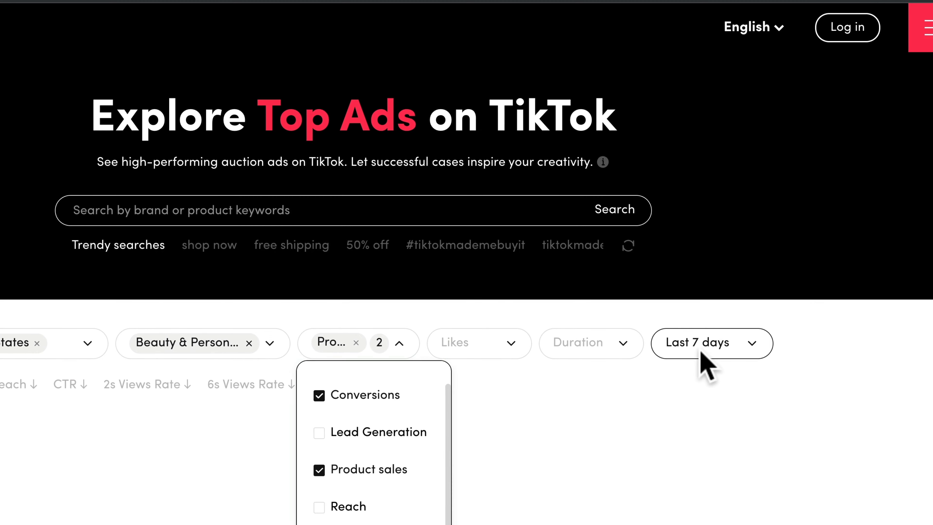
- Show TikTok top ads from the last 30 days, sorted by CTR
left_click(701, 348)
left_click(699, 419)
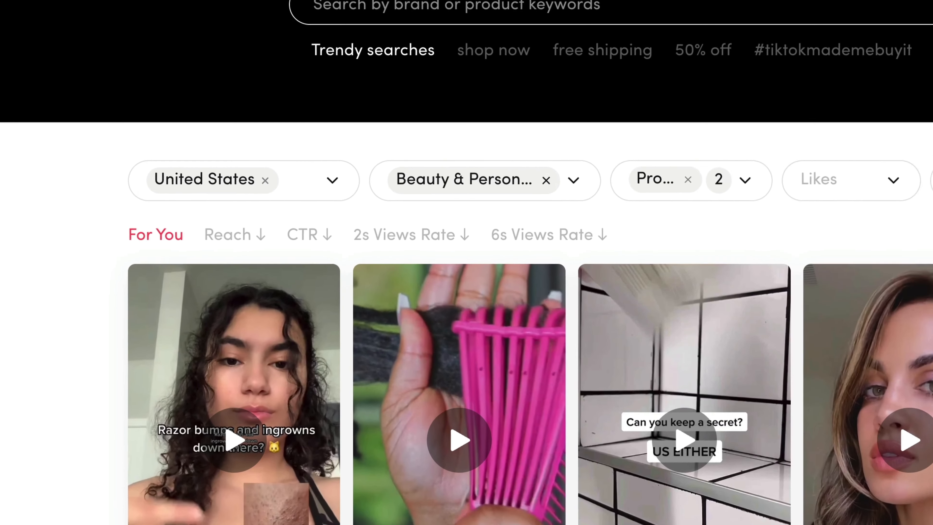
scroll(466, 319, "down", 2)
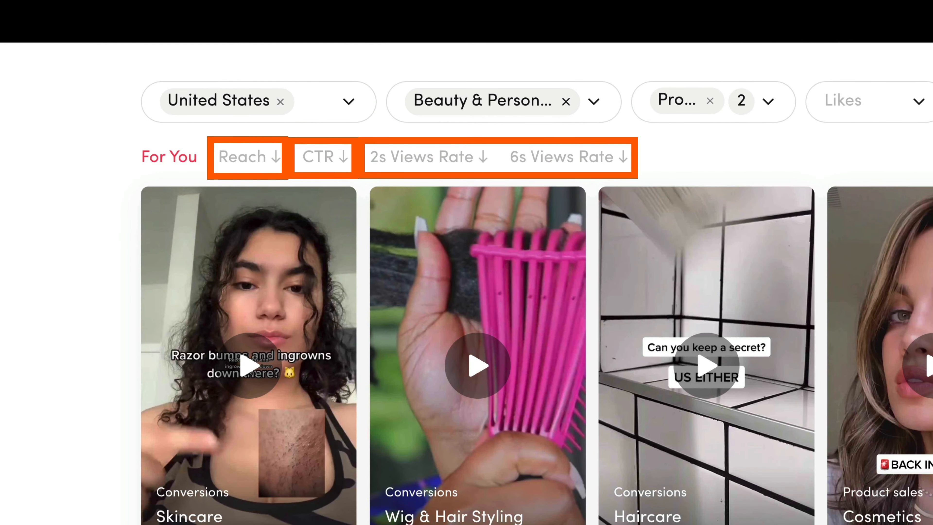
left_click(243, 157)
left_click(323, 156)
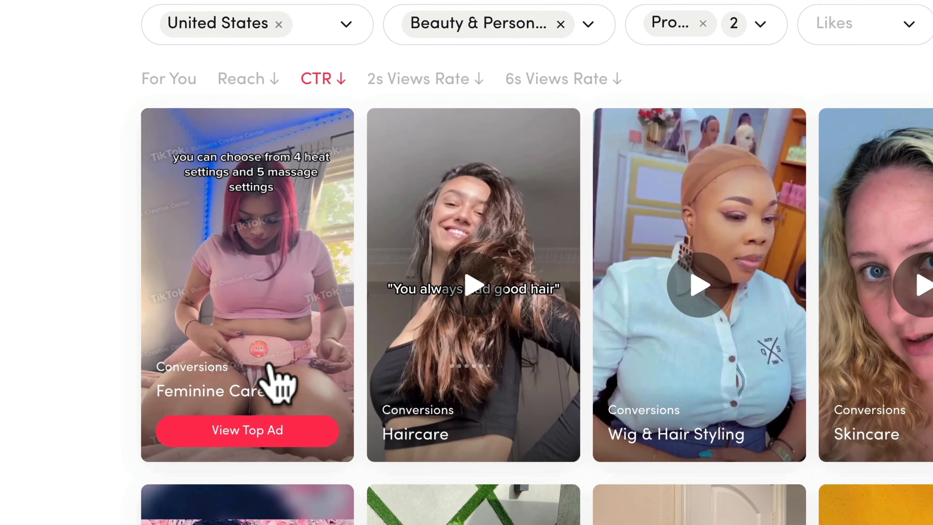
scroll(235, 338, "down", 3)
scroll(592, 433, "down", 5)
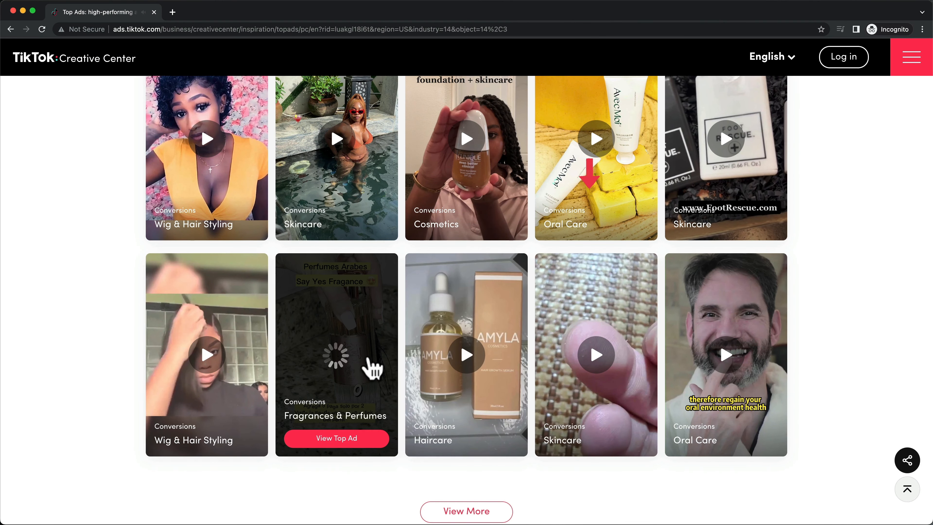
- Load more ad cards and open the hair straightener ad's detail page
left_click(500, 510)
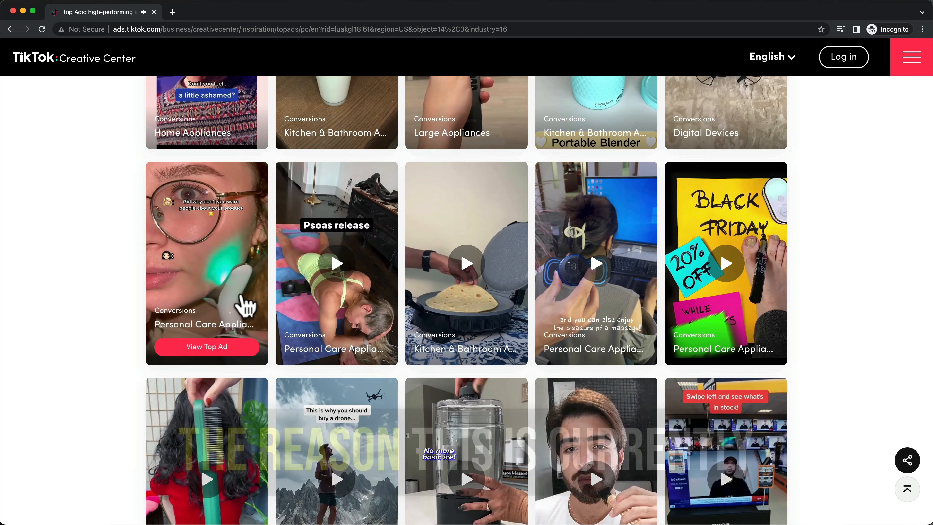
scroll(283, 312, "down", 3)
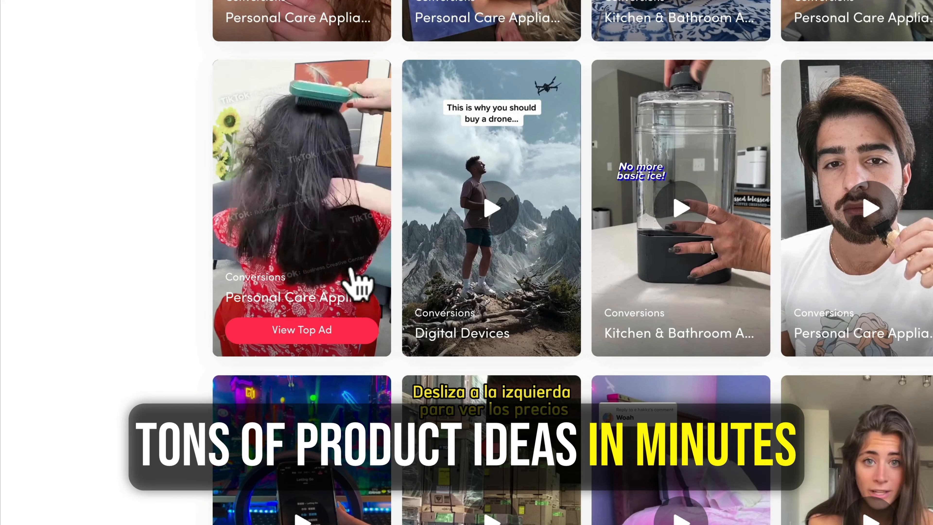
left_click(349, 254)
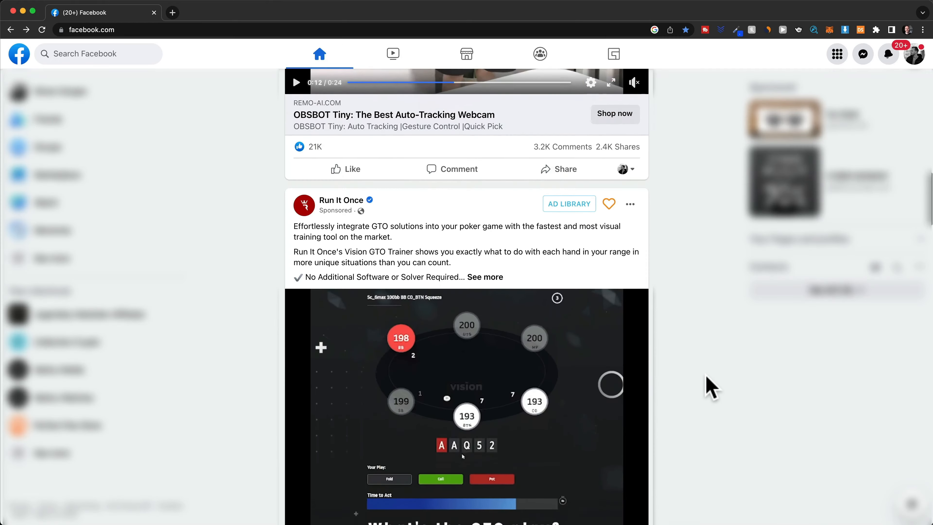
- Scroll the Facebook feed down to the JOVS hair remover ad offering 50% off
scroll(706, 377, "down", 10)
scroll(705, 375, "down", 15)
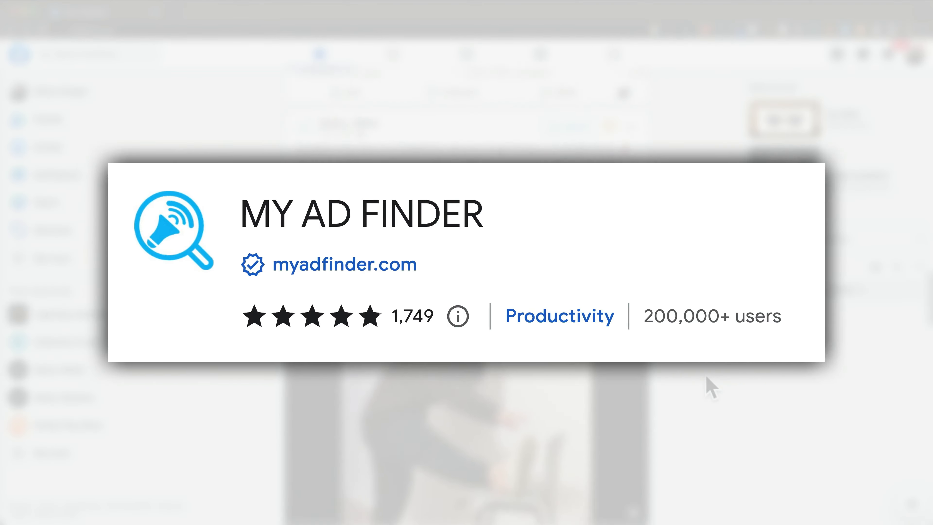
scroll(706, 377, "down", 10)
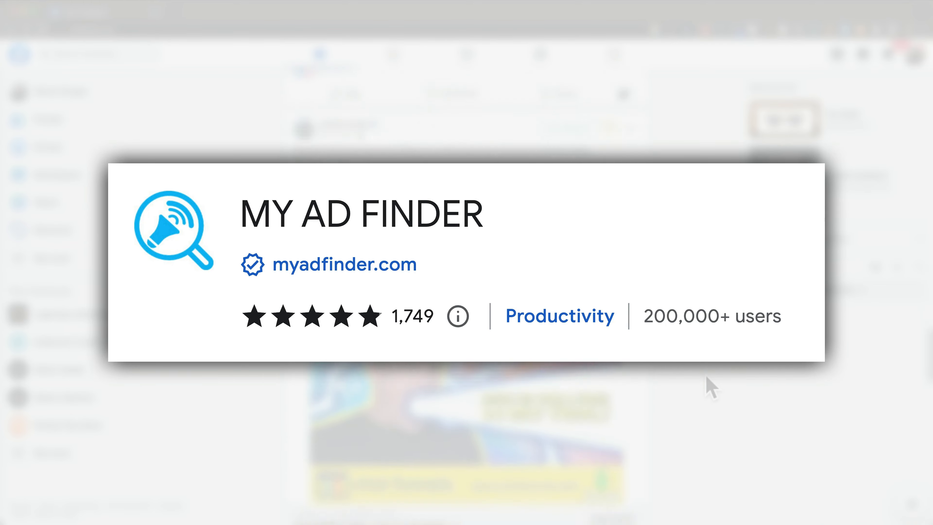
scroll(705, 376, "down", 10)
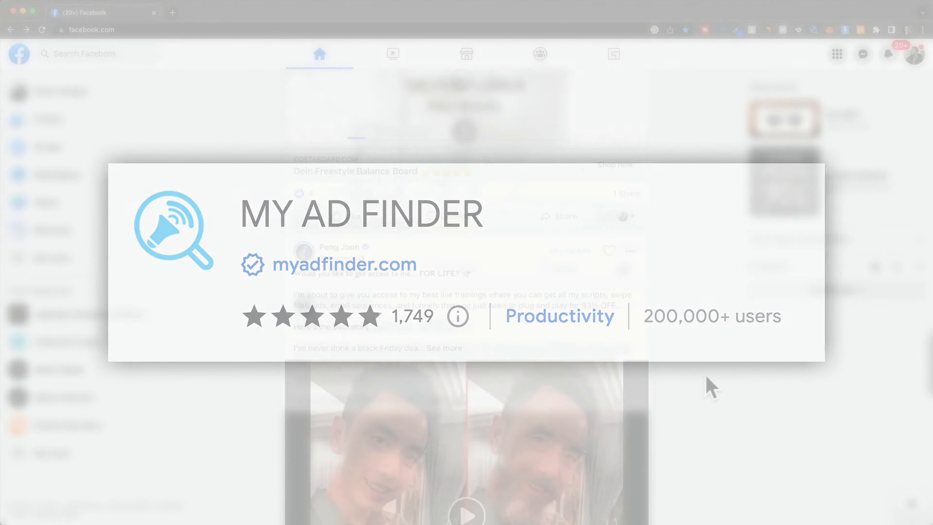
scroll(709, 386, "down", 10)
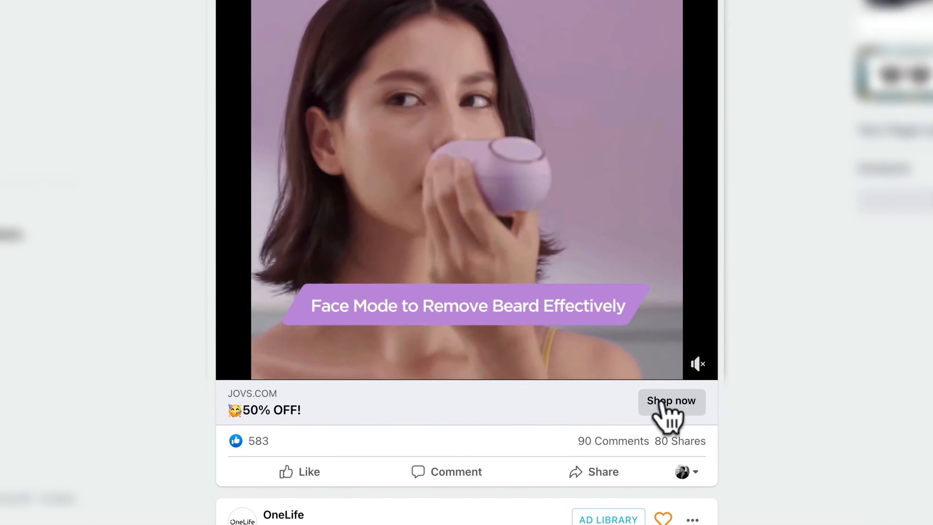
- Open the JOVS store and add the Emerald Mini Wireless Hair Remover to the cart
left_click(615, 435)
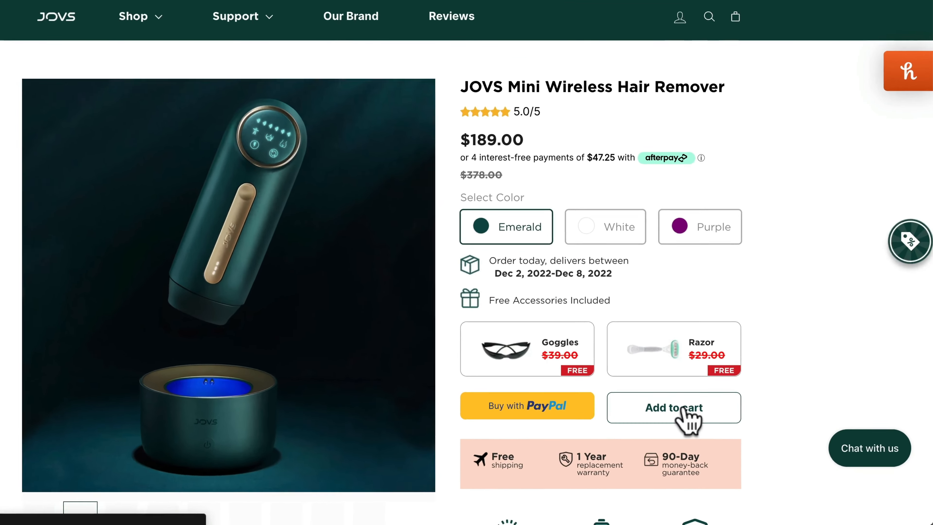
left_click(716, 426)
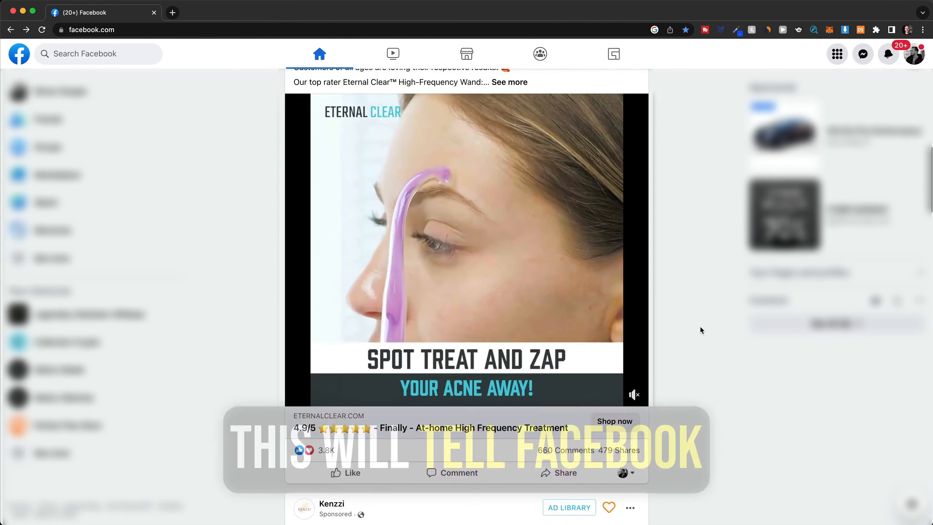
scroll(699, 326, "down", 20)
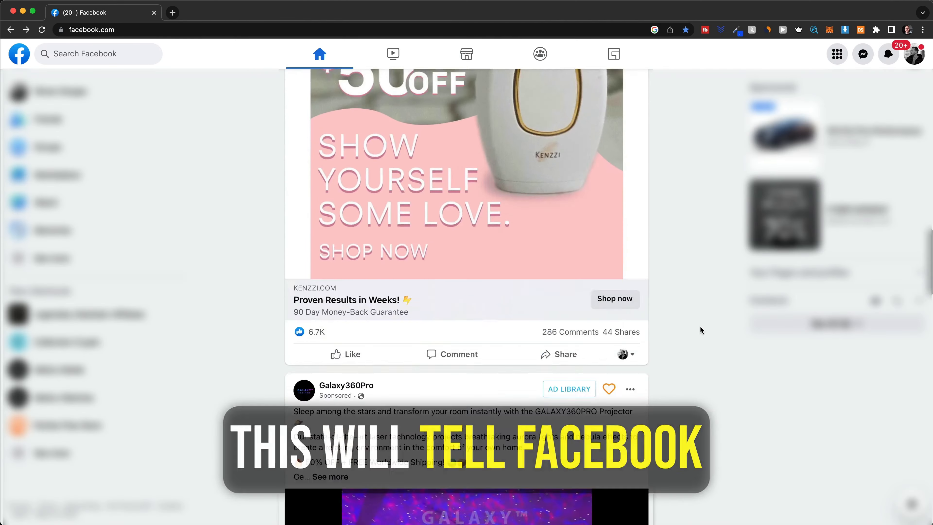
- Back on Facebook, scroll the feed to the HOTO tire inflator sponsored ads
scroll(700, 326, "down", 20)
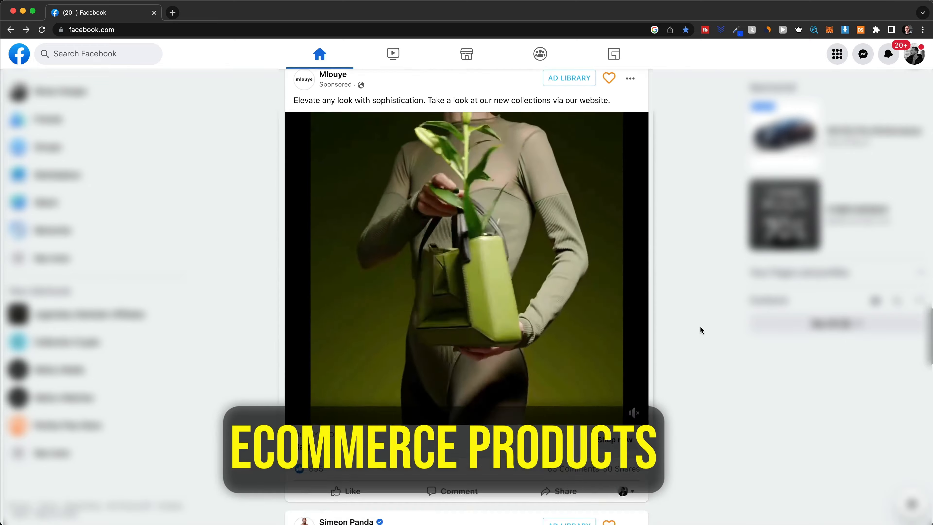
scroll(700, 329, "down", 20)
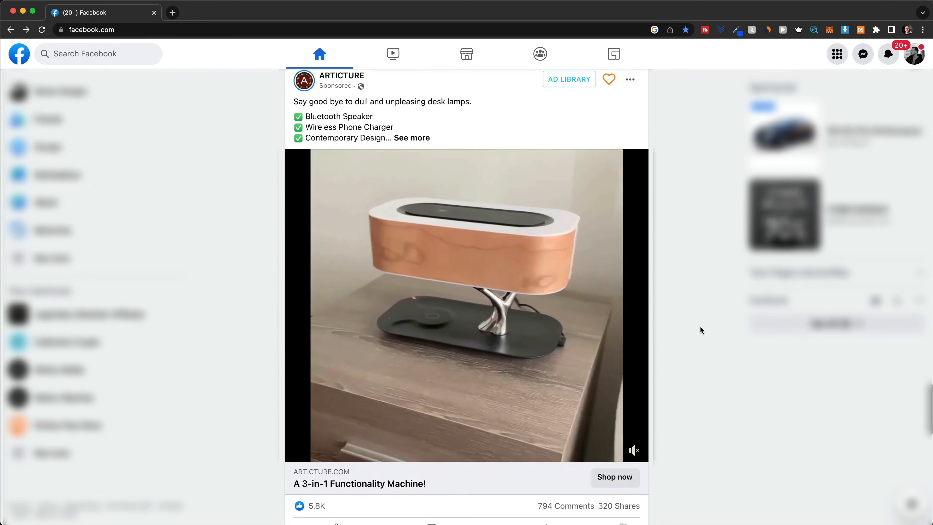
scroll(700, 329, "down", 20)
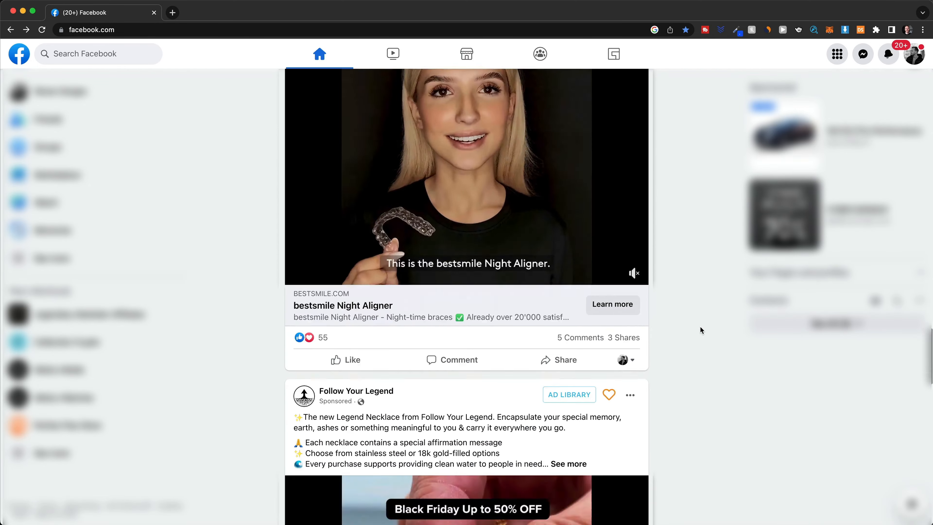
scroll(701, 329, "down", 20)
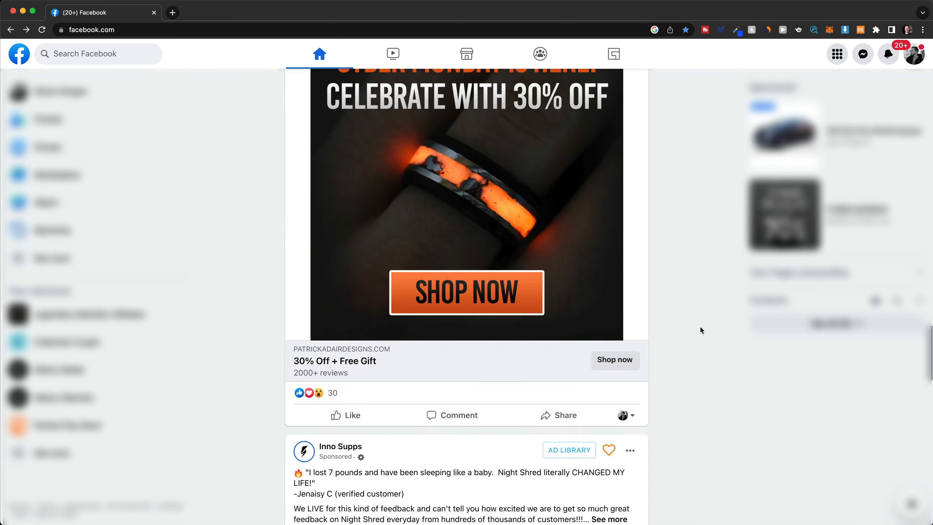
scroll(700, 330, "down", 20)
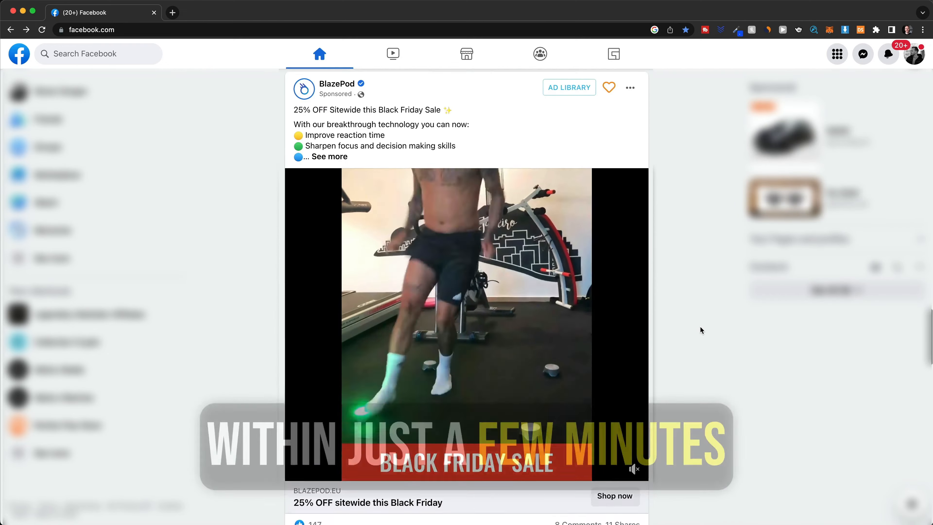
scroll(699, 329, "down", 15)
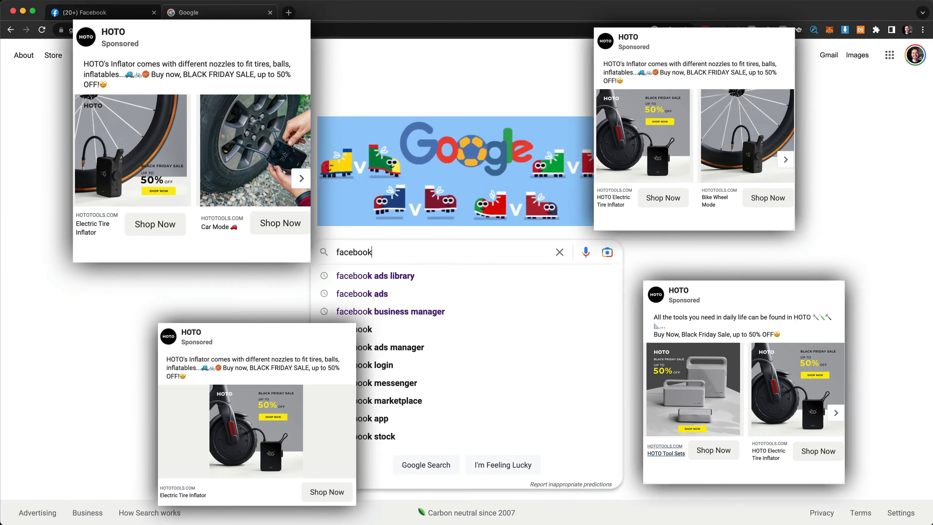
- Open Meta Ad Library via a search for 'ads library', set to United States and all ad categories
type("ads library")
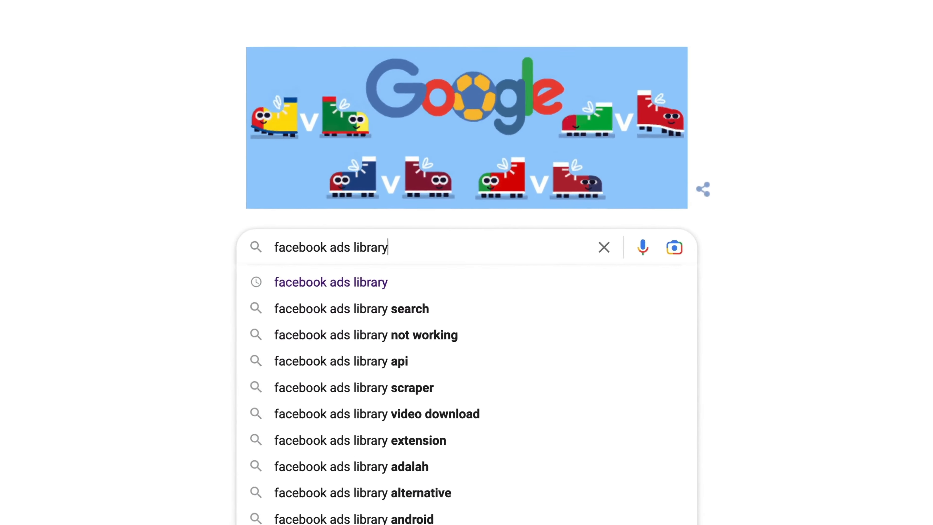
key("Return")
left_click(322, 234)
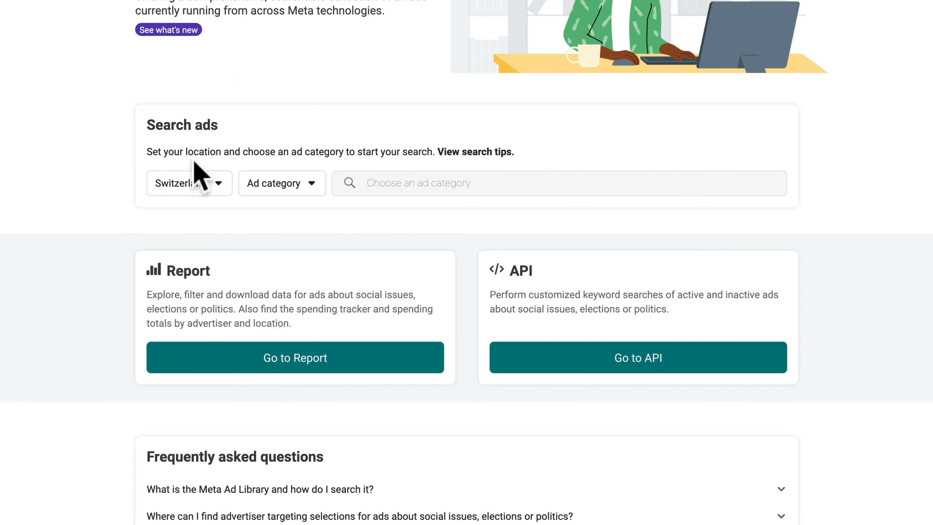
left_click(191, 180)
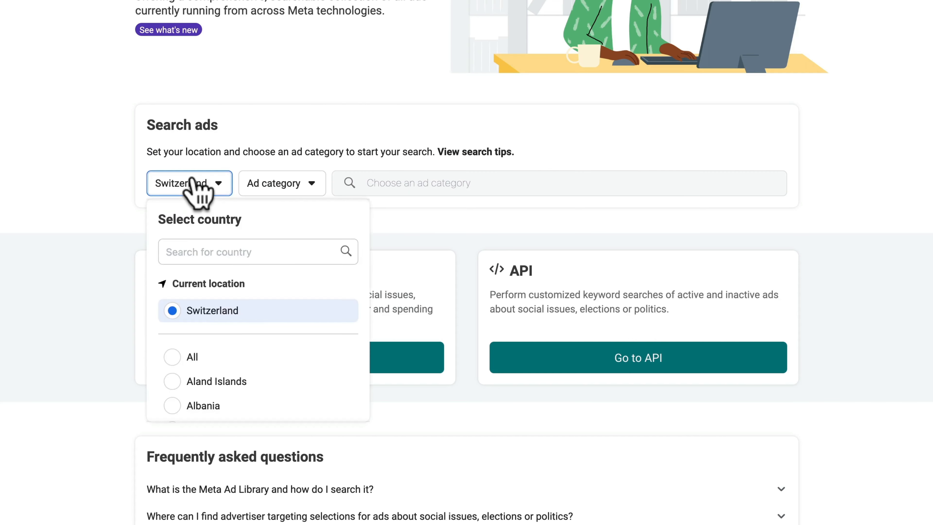
left_click(171, 288)
left_click(307, 251)
left_click(387, 183)
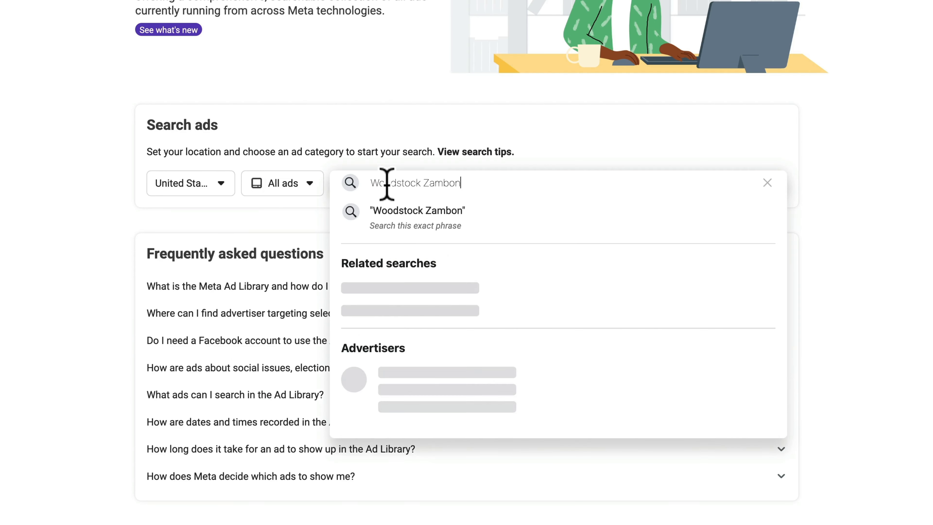
left_click(415, 292)
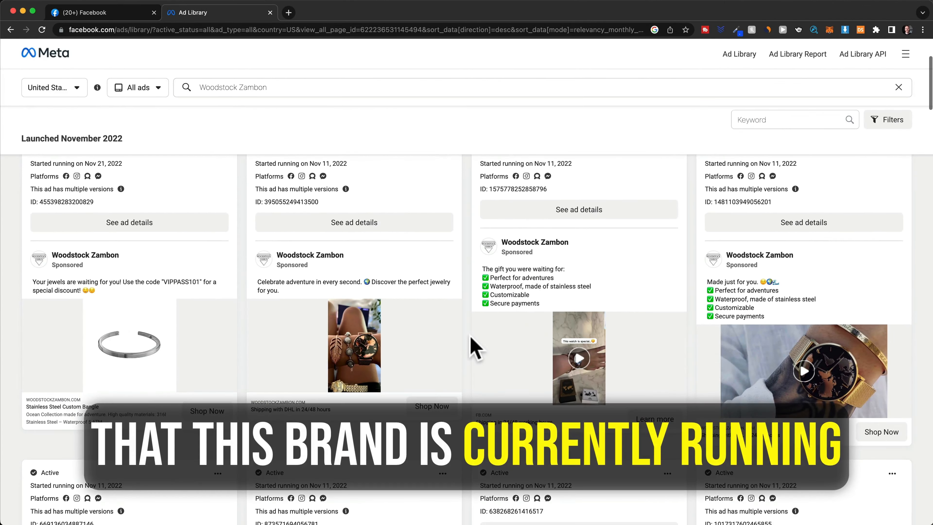
scroll(475, 347, "down", 3)
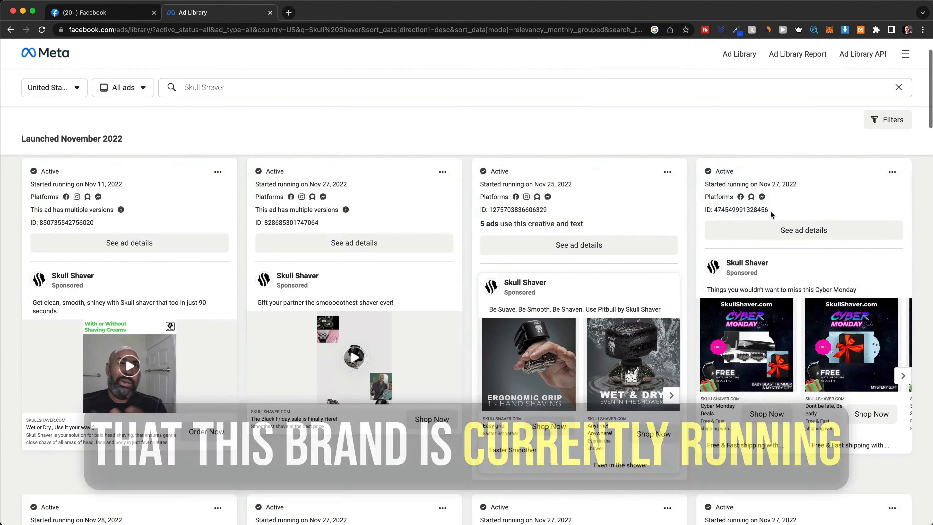
scroll(770, 215, "down", 5)
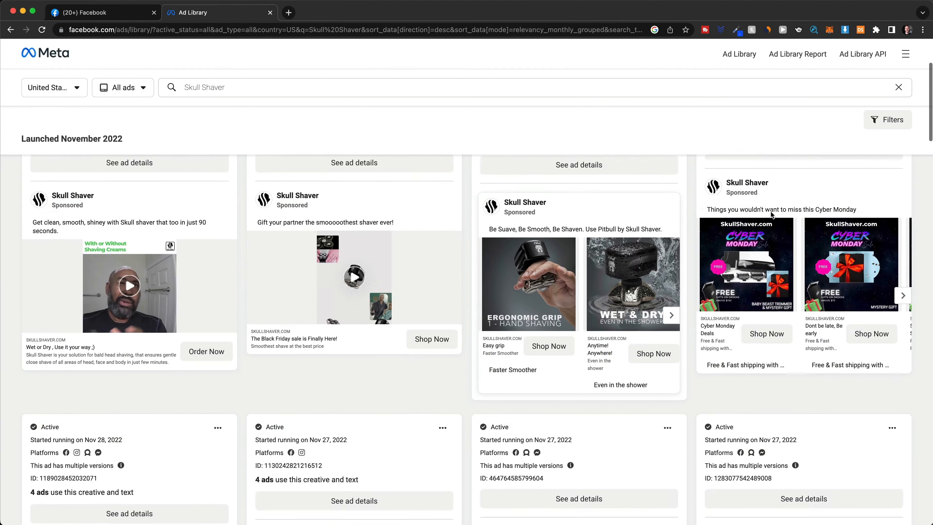
scroll(771, 215, "down", 10)
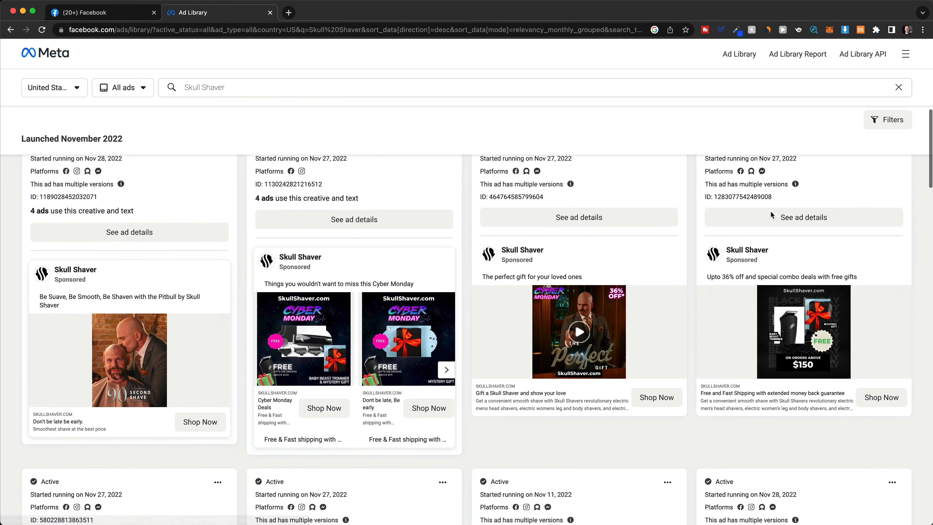
scroll(771, 215, "down", 2)
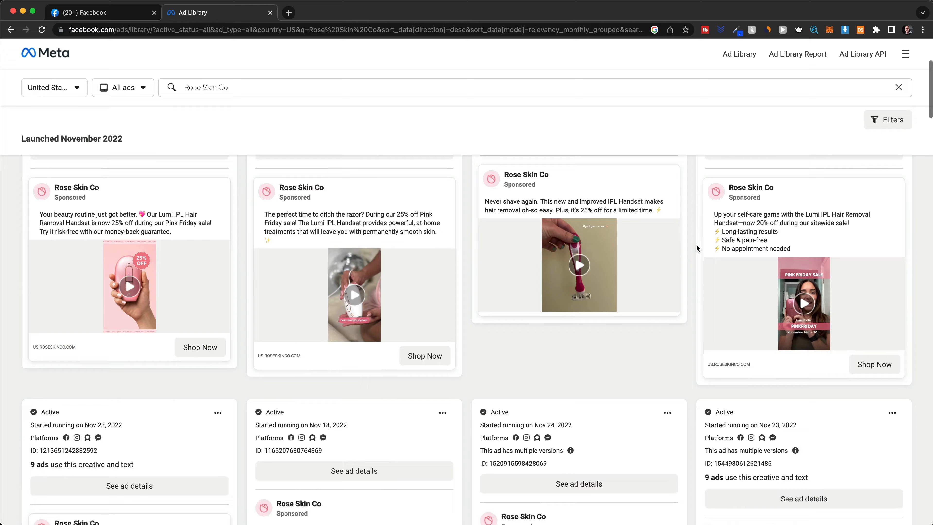
scroll(696, 244, "down", 10)
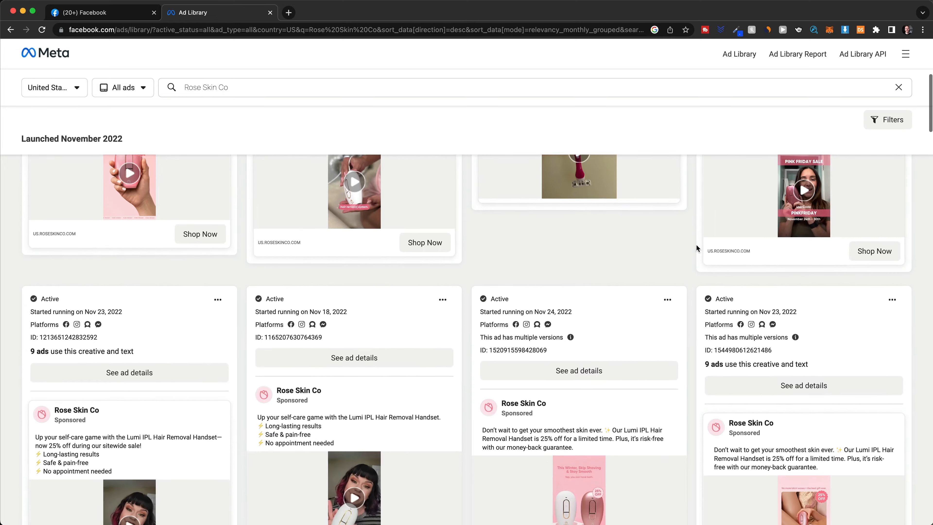
scroll(697, 244, "down", 4)
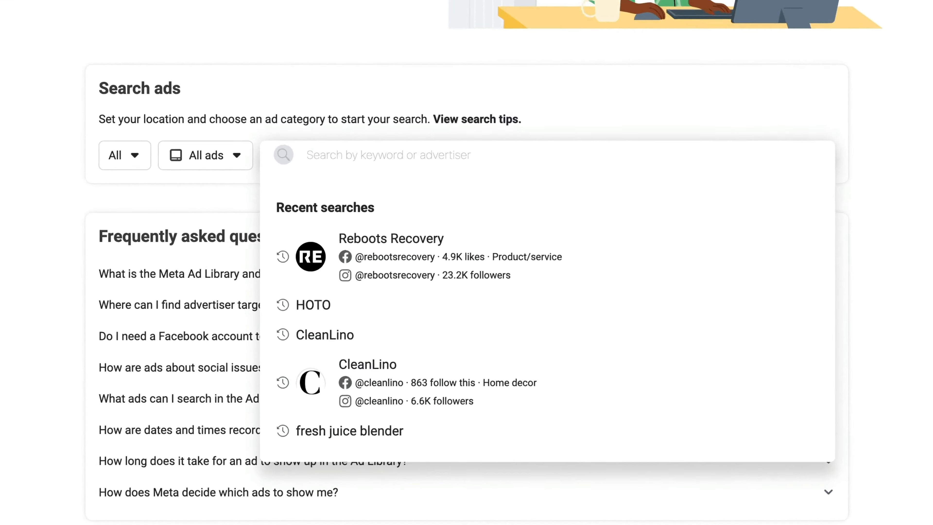
- Run a new product keyword search limited to one country with all ad types
type("skin scrubber")
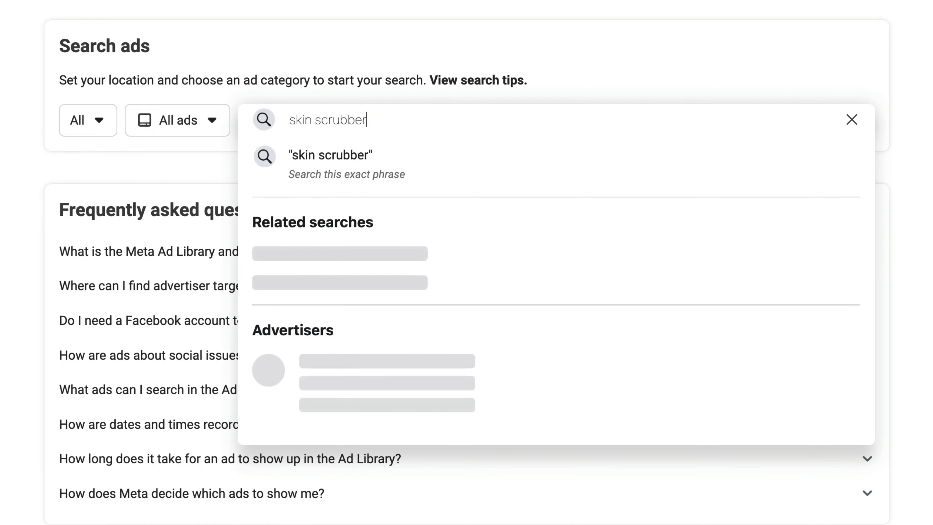
key("Return")
scroll(490, 283, "down", 5)
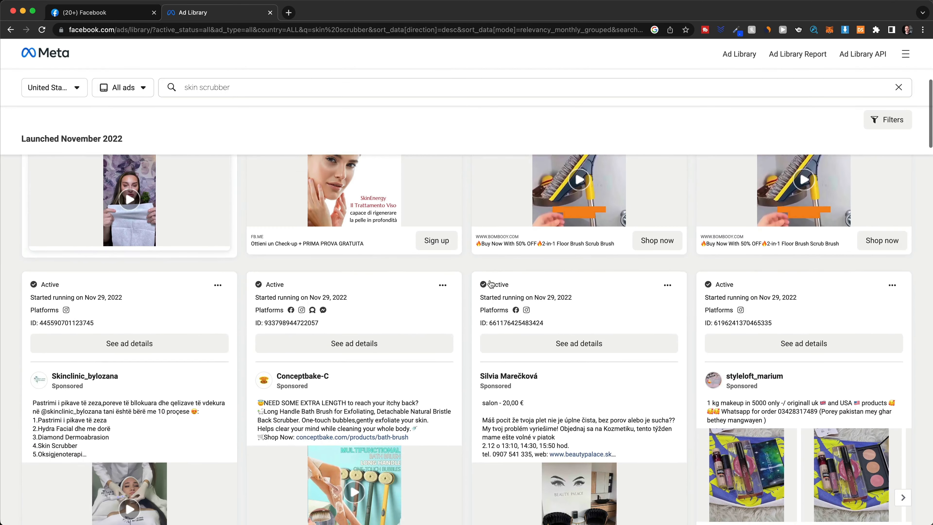
scroll(491, 283, "down", 5)
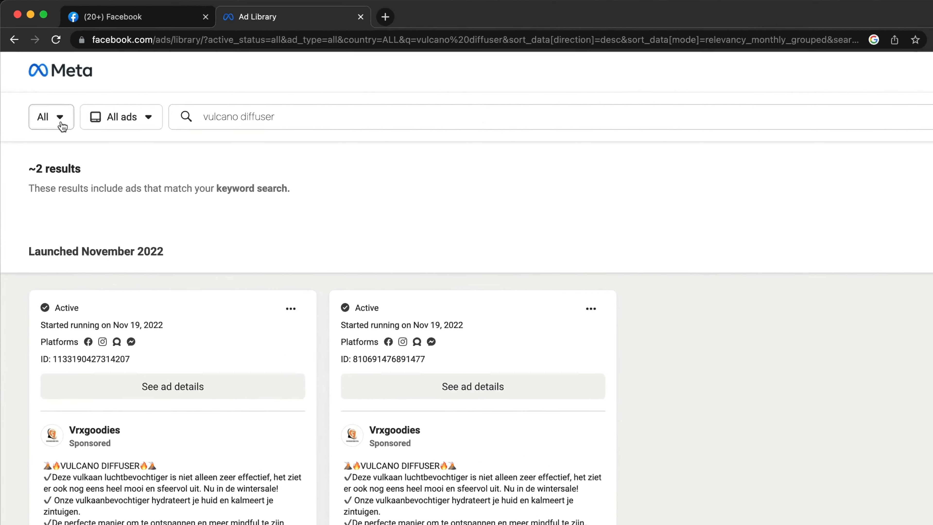
left_click(38, 88)
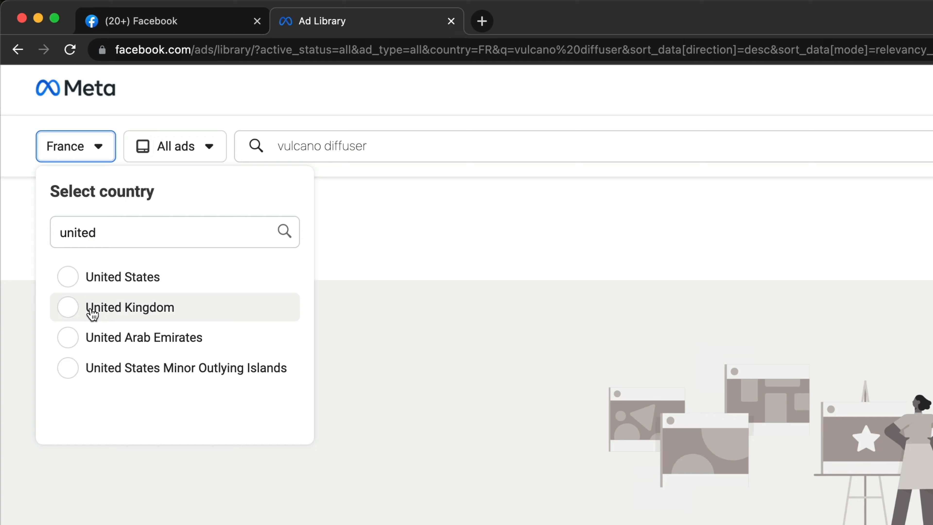
left_click(91, 310)
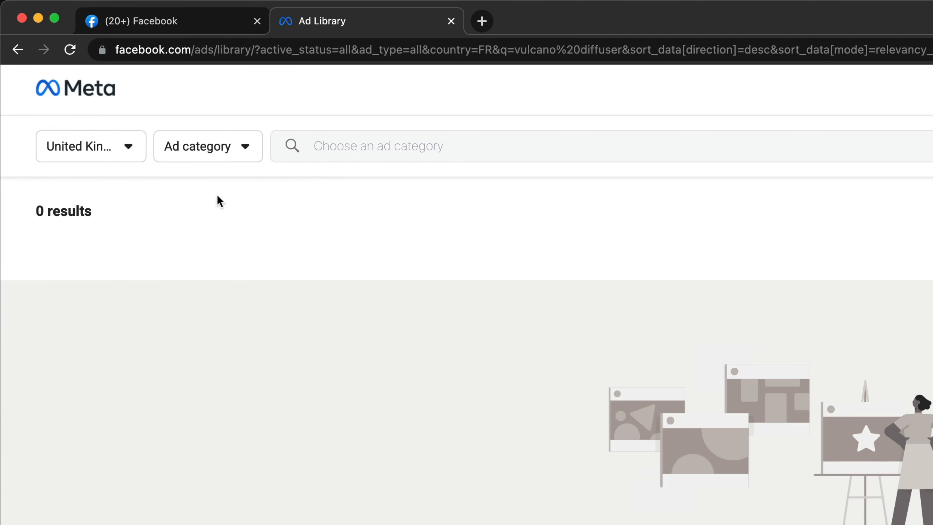
left_click(222, 244)
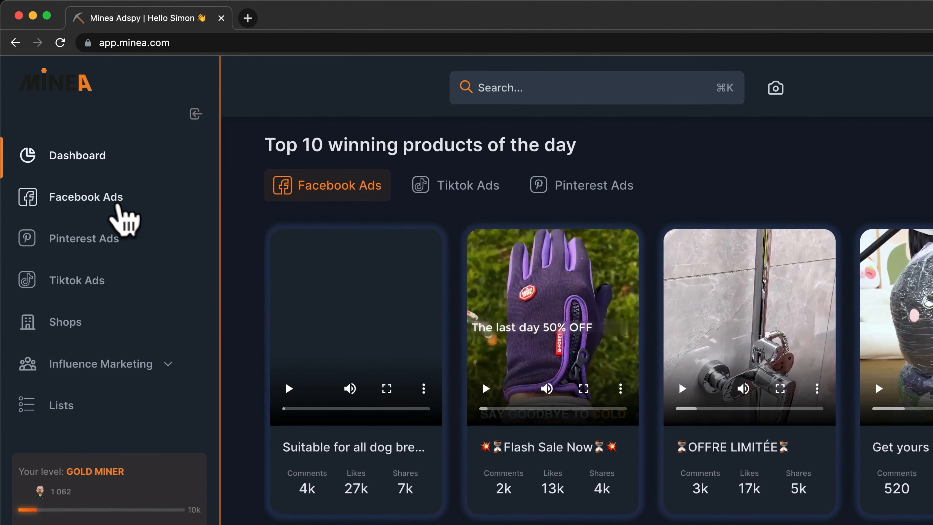
- Filter Minea Facebook ads to creation date 30/10/2022–29/11/2022, English language and Shopify stores
left_click(75, 139)
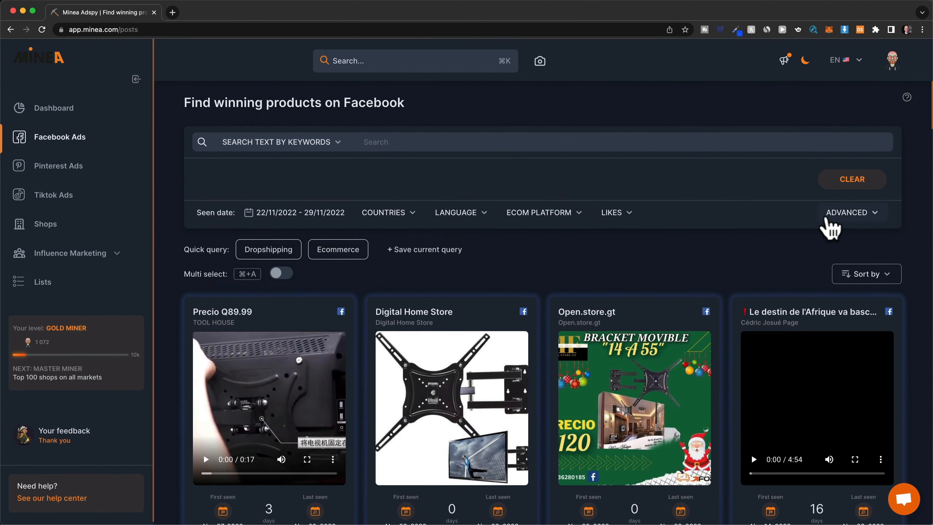
left_click(831, 216)
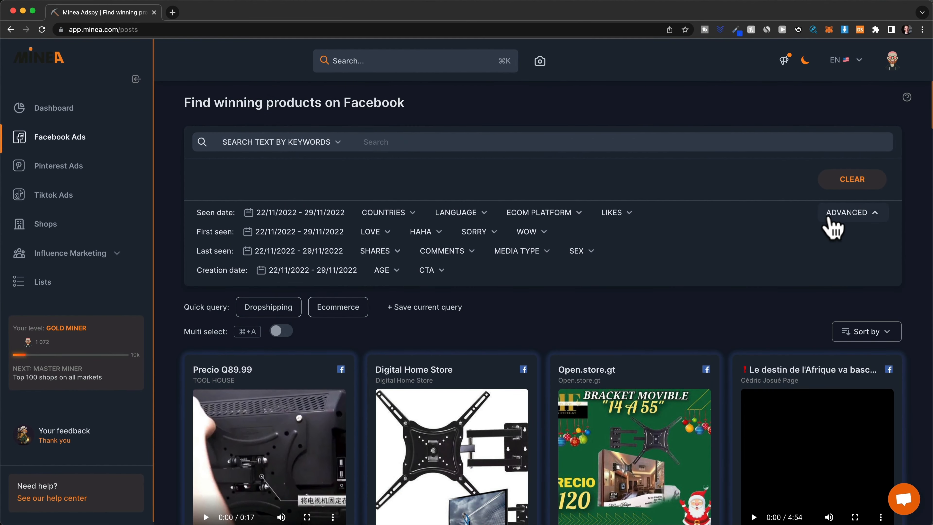
left_click(345, 274)
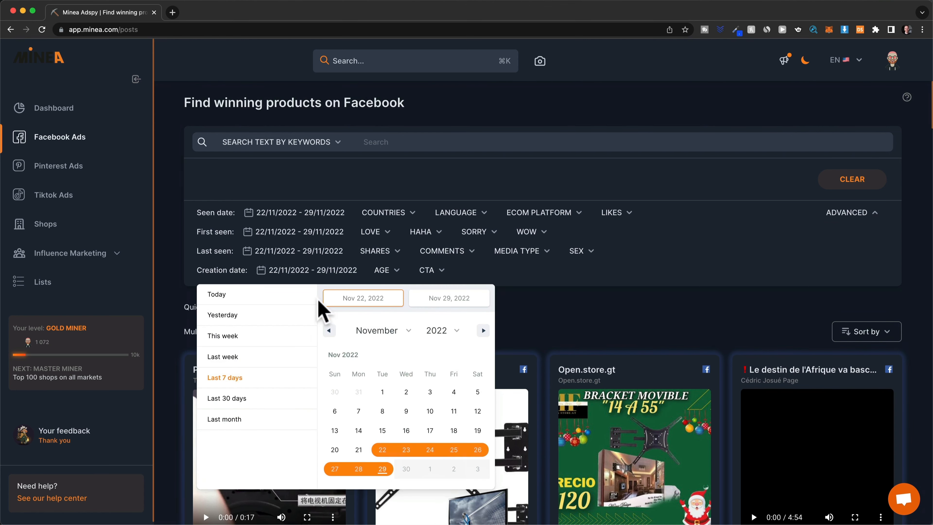
left_click(467, 221)
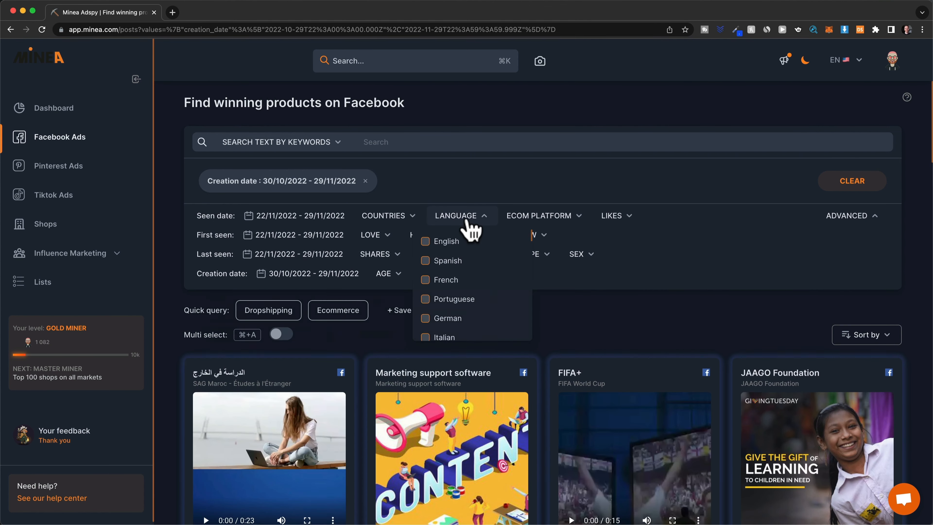
left_click(427, 242)
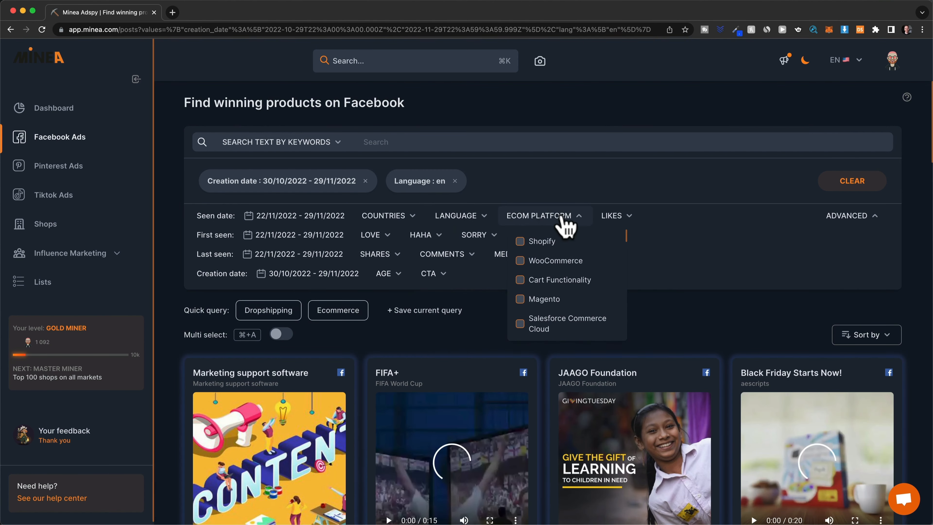
left_click(522, 242)
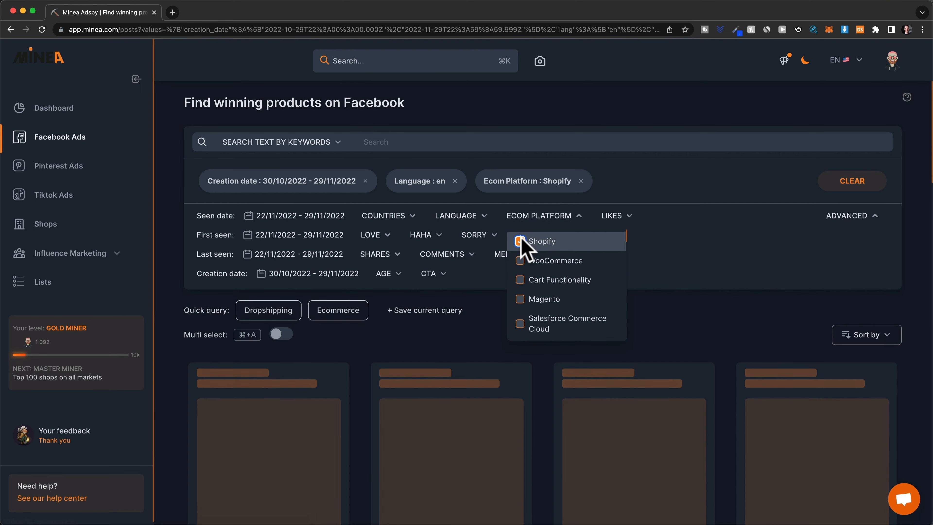
- Set the minimum likes to 500 and scroll through the matching ads
left_click(614, 217)
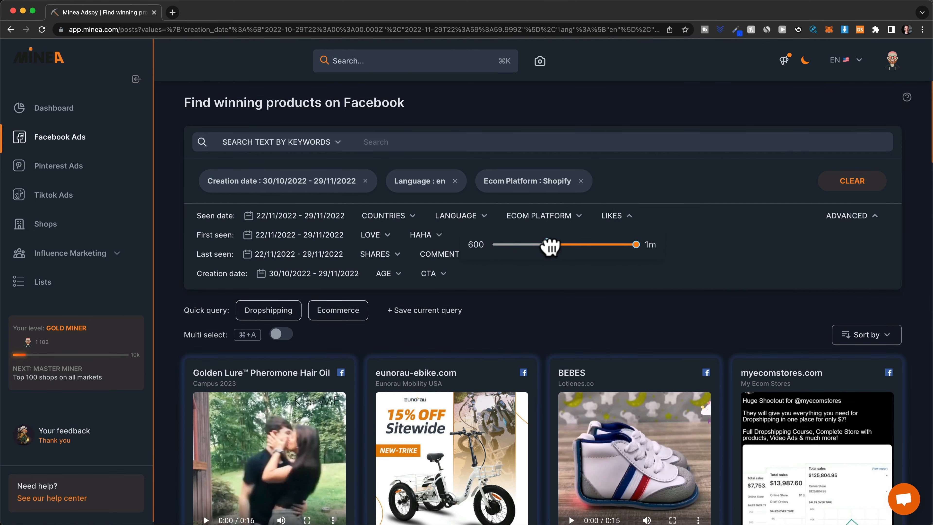
left_click_drag(550, 246, 543, 245)
scroll(729, 308, "down", 15)
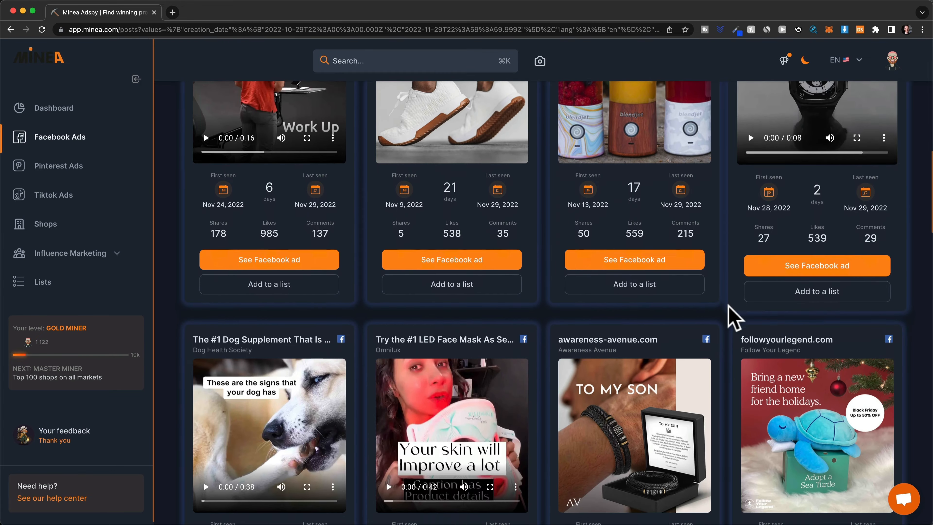
scroll(732, 316, "down", 5)
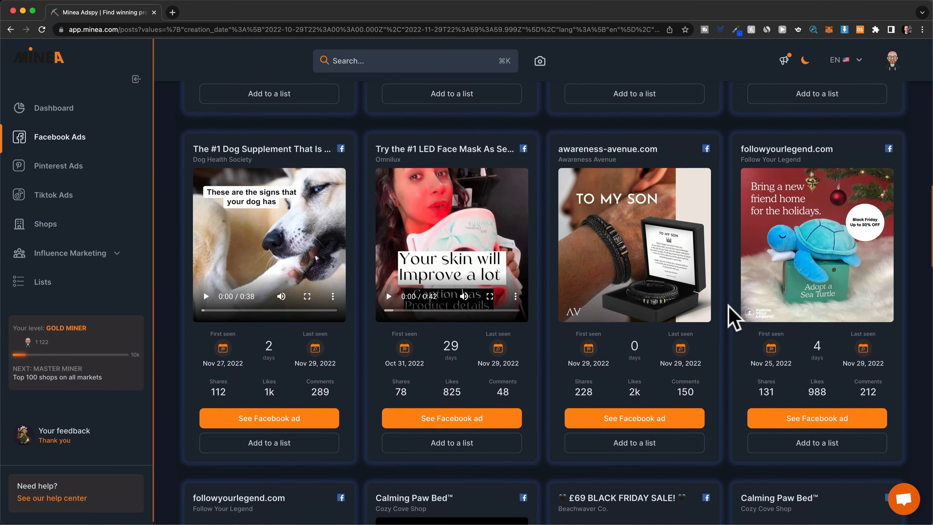
scroll(733, 317, "down", 10)
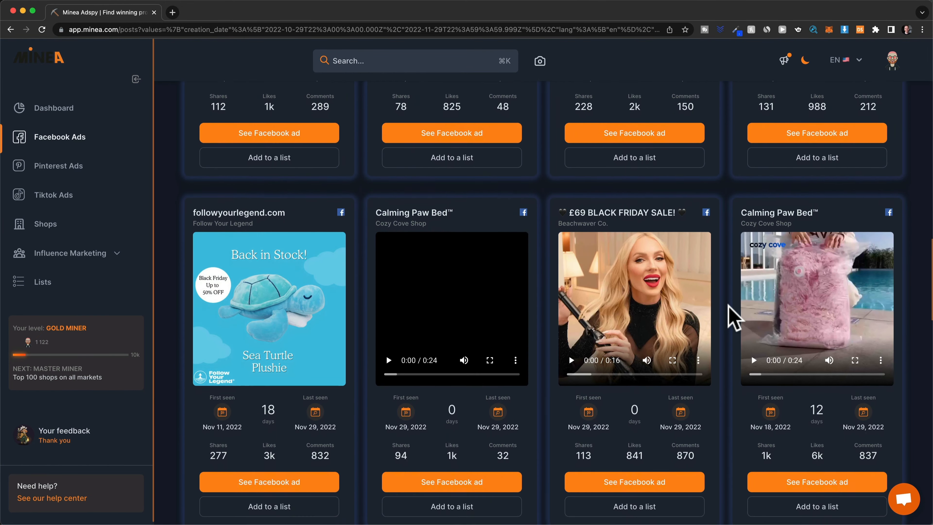
scroll(732, 317, "down", 10)
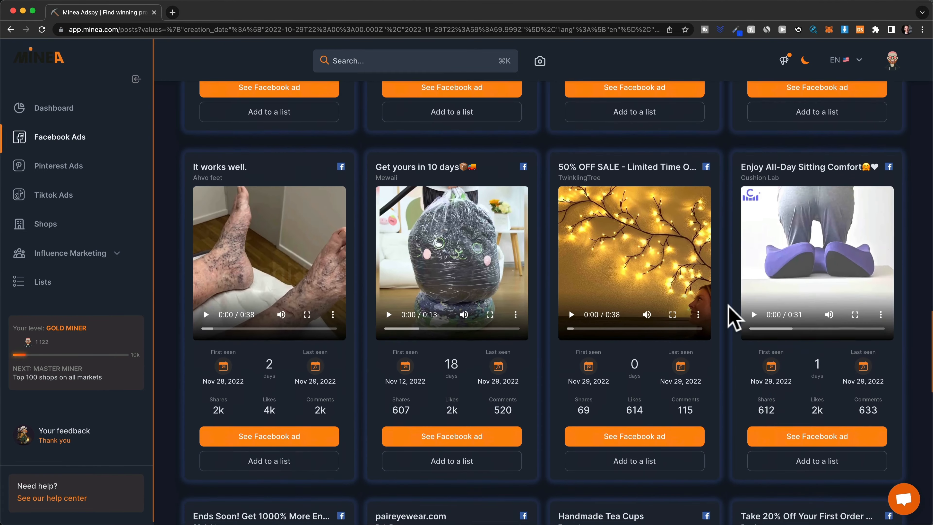
- Review the awareness-avenue.com bracelet ad analysis, then its shop analysis with Alexa rank 363,914
scroll(733, 317, "down", 10)
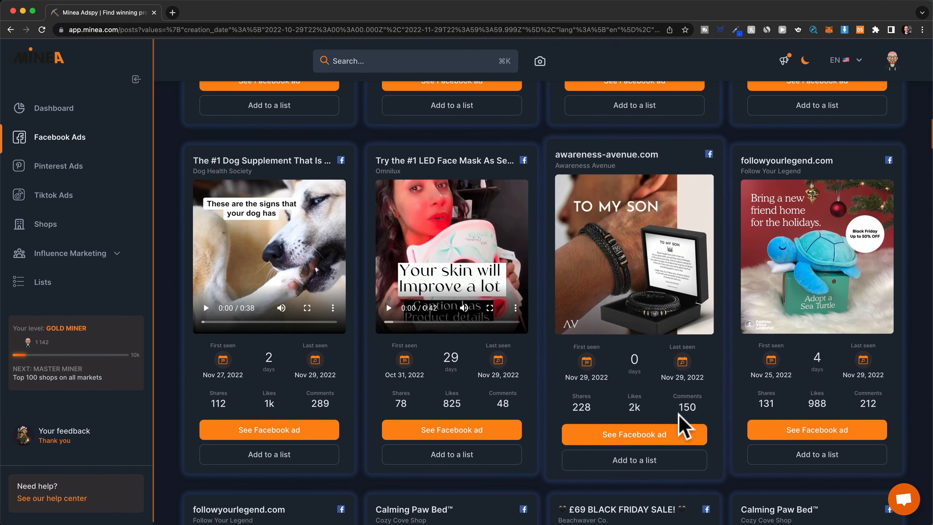
left_click(650, 437)
scroll(919, 170, "down", 10)
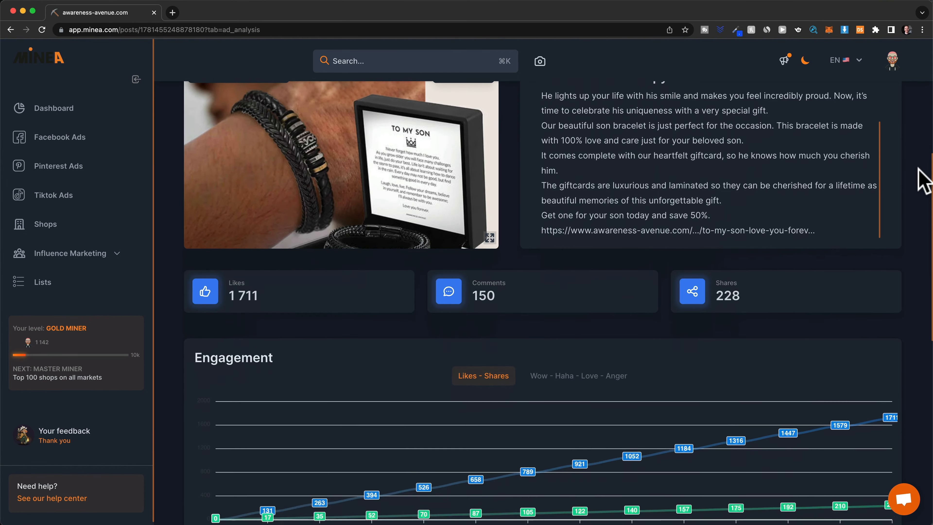
scroll(922, 180, "down", 5)
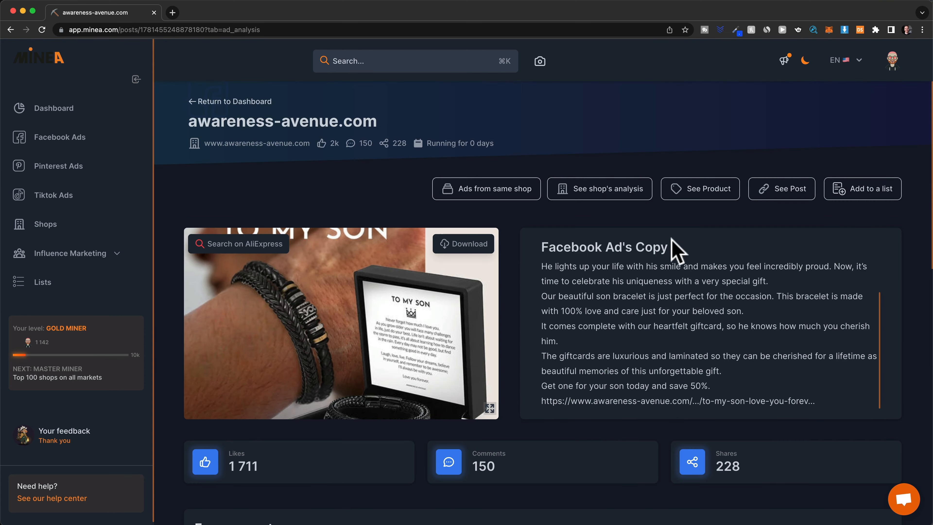
left_click(605, 195)
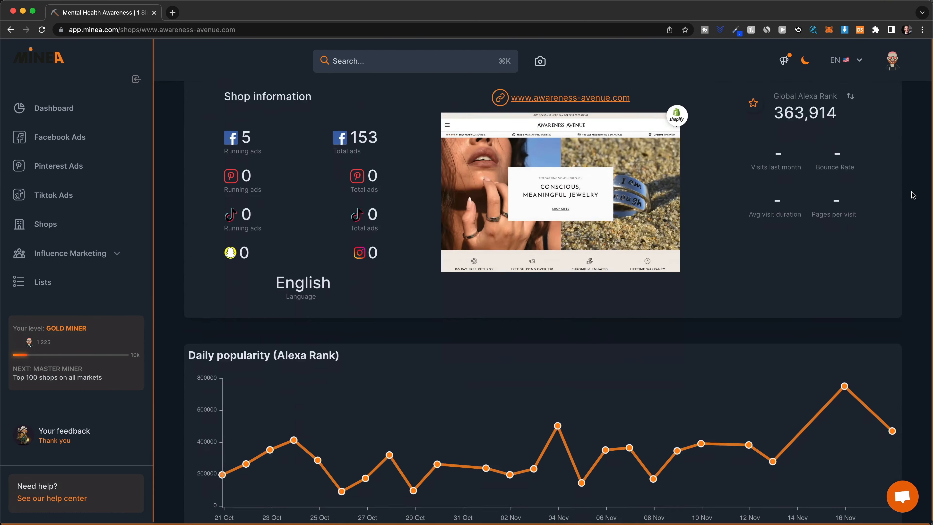
scroll(604, 202, "down", 4)
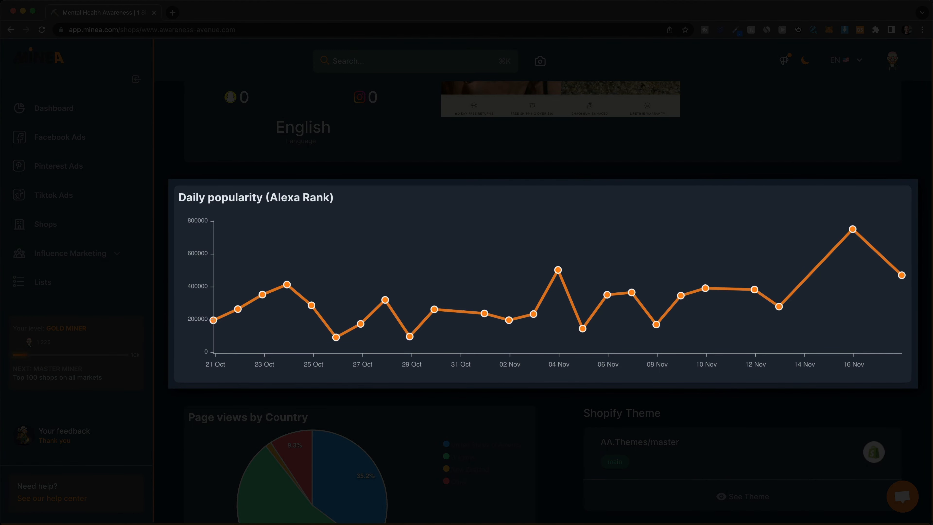
scroll(913, 195, "down", 1)
scroll(912, 195, "down", 3)
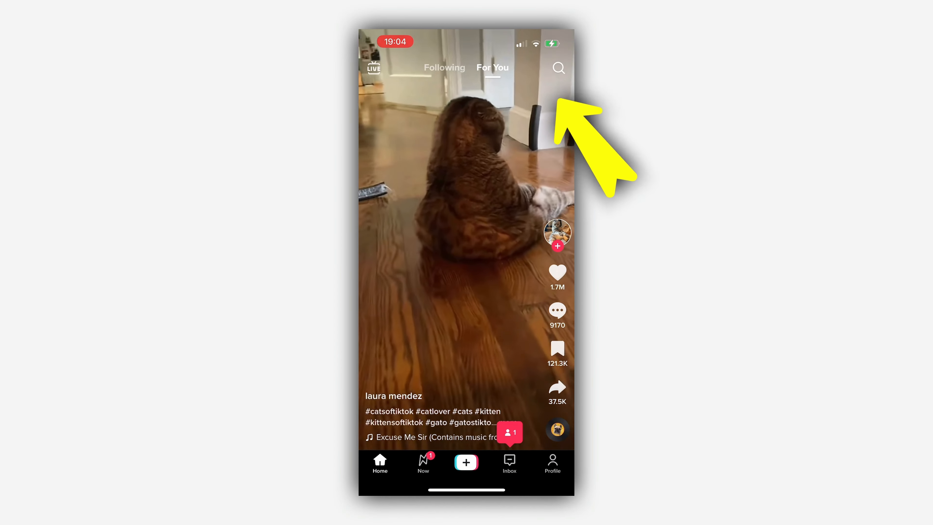
- Search TikTok for 'tiktokmademebuyit' and filter results to videos posted this month
left_click(559, 68)
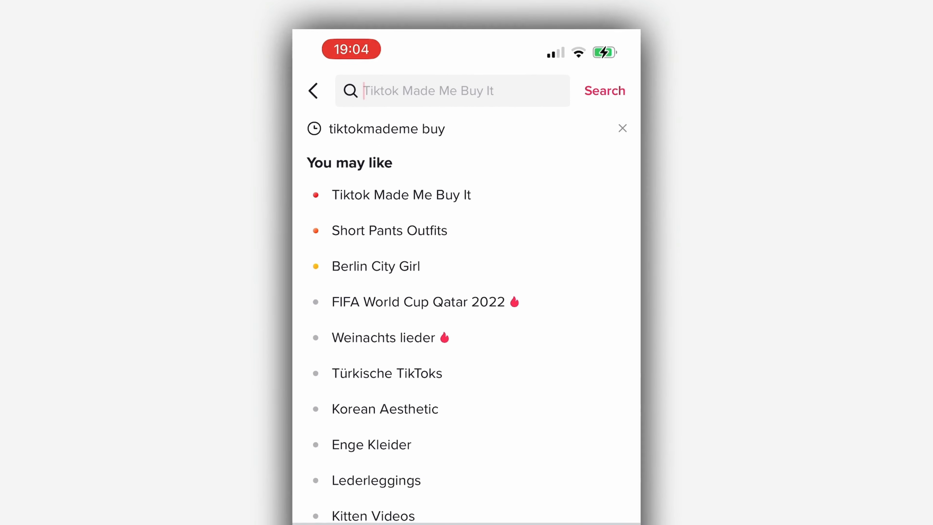
type("tiktokmademebuyit")
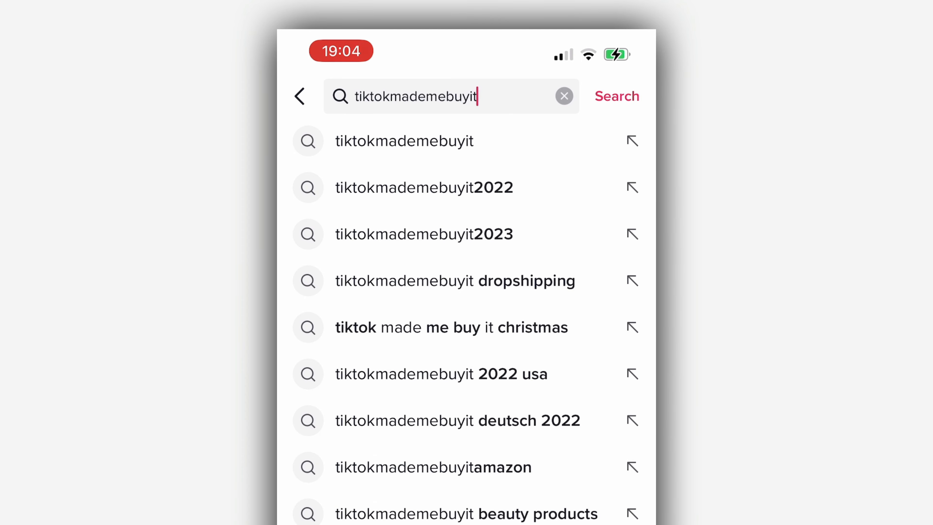
key("Return")
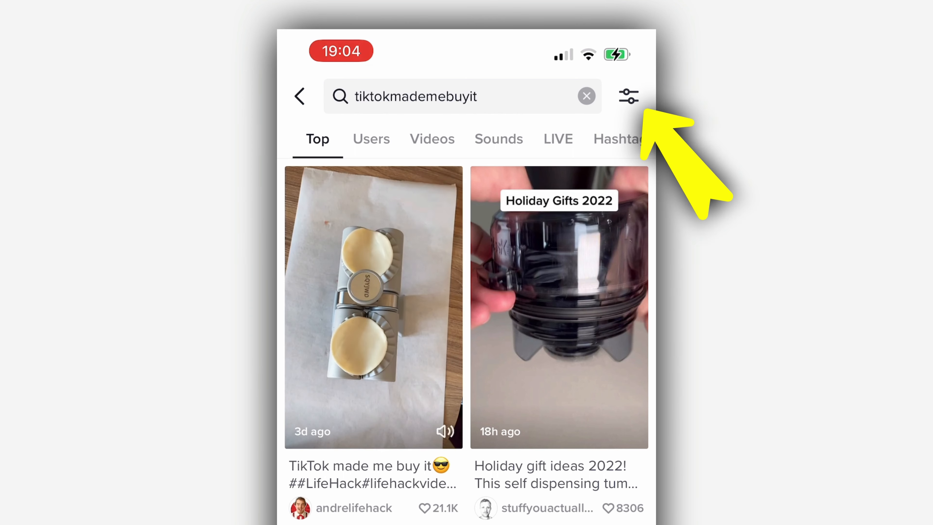
left_click(628, 96)
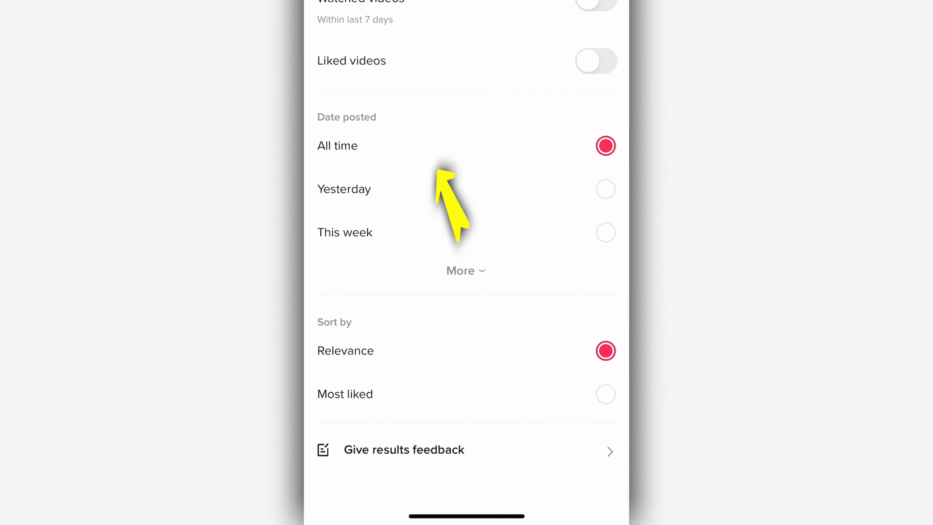
left_click(466, 270)
scroll(466, 262, "down", 1)
left_click(606, 237)
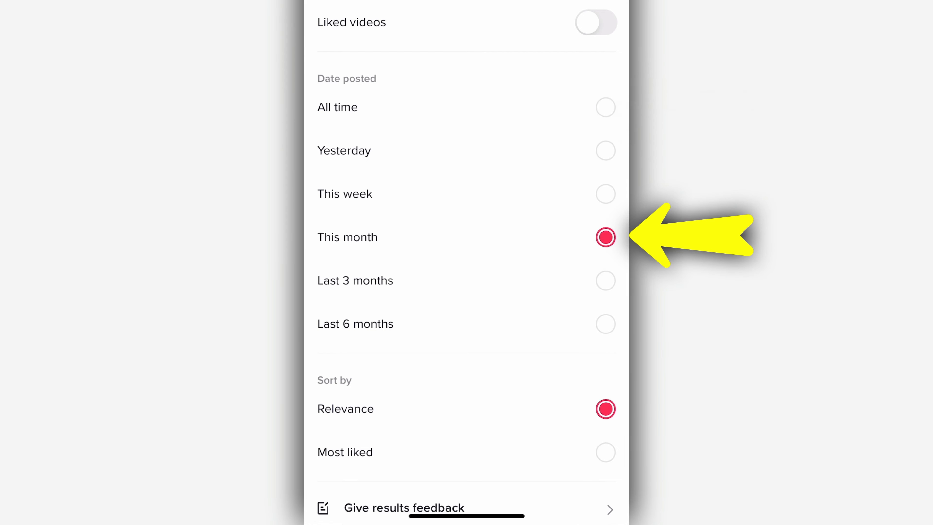
left_click(567, 25)
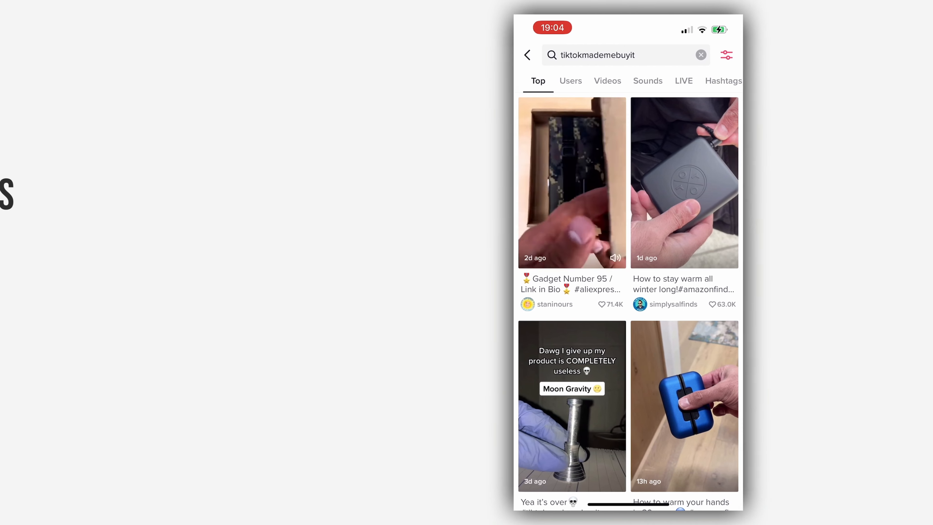
- Scroll the results and play the blue cooling cap video
scroll(466, 293, "down", 1)
scroll(789, 294, "down", 10)
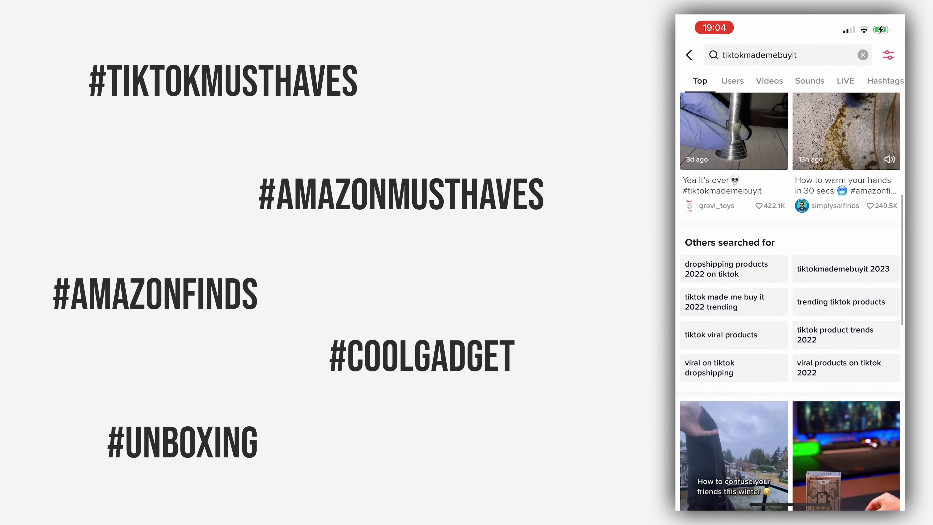
scroll(790, 294, "down", 4)
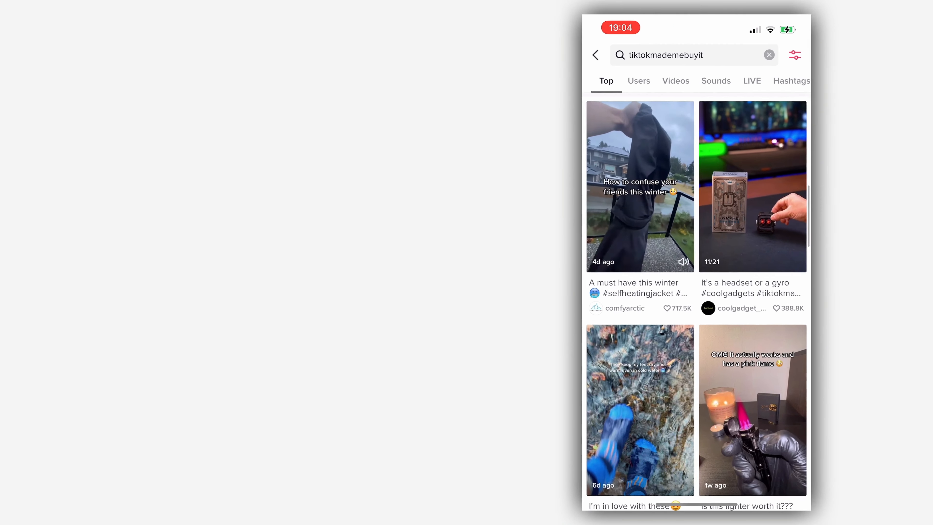
scroll(467, 294, "down", 5)
left_click(415, 247)
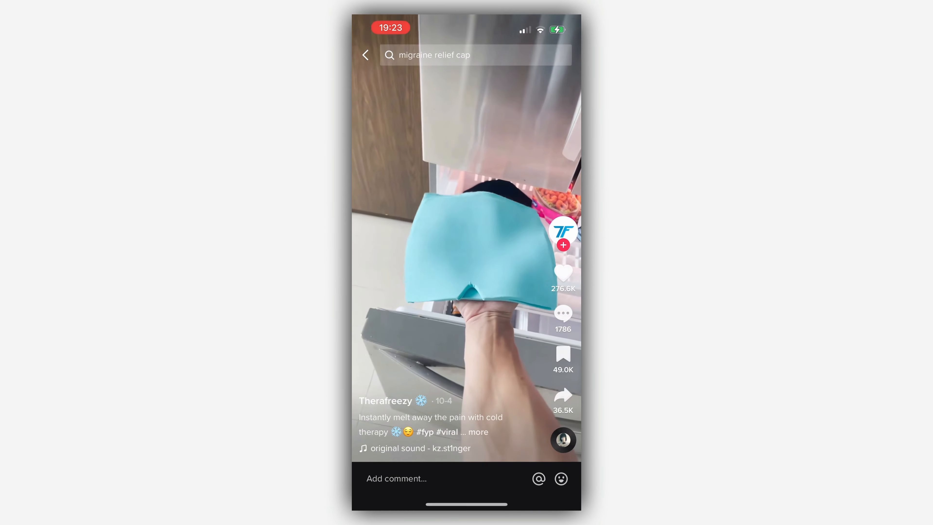
- Open the creator's therafreezy.com/buy bio link and scroll to the product's benefits list
left_click(386, 401)
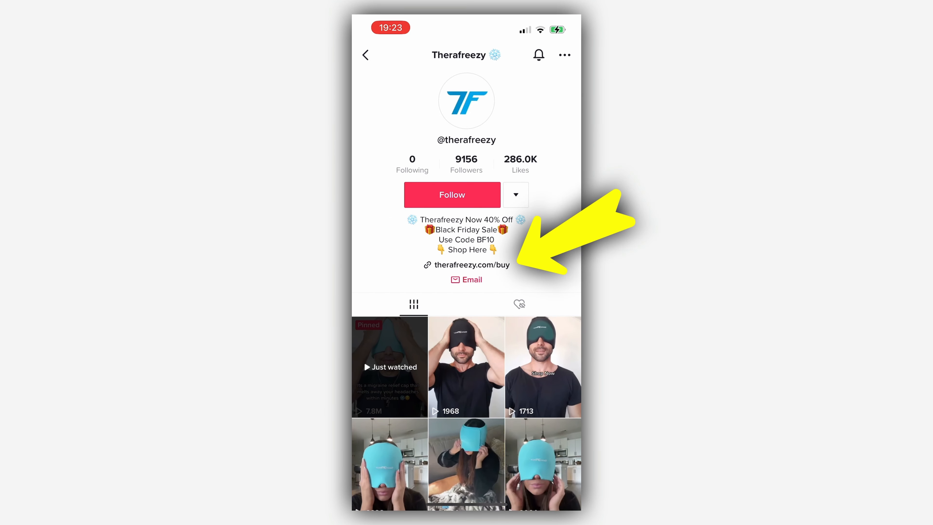
left_click(471, 264)
scroll(466, 312, "down", 5)
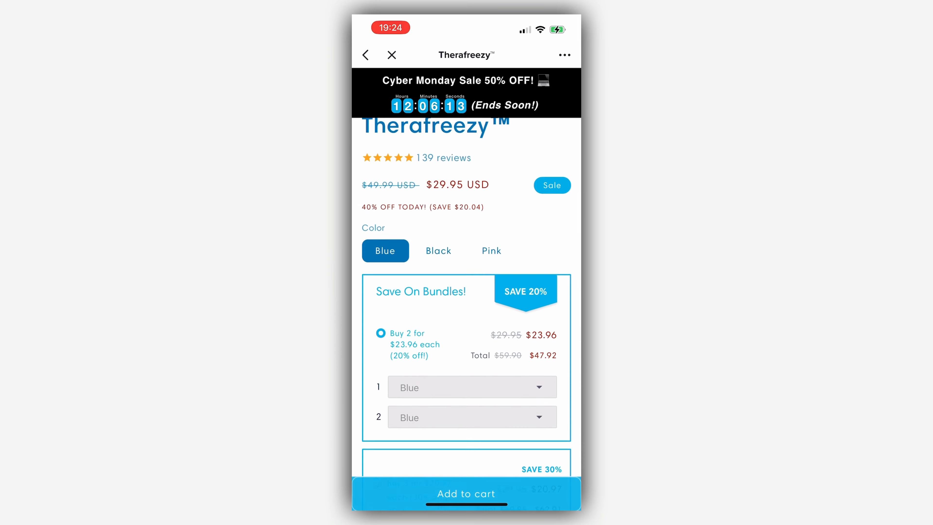
scroll(466, 297, "down", 10)
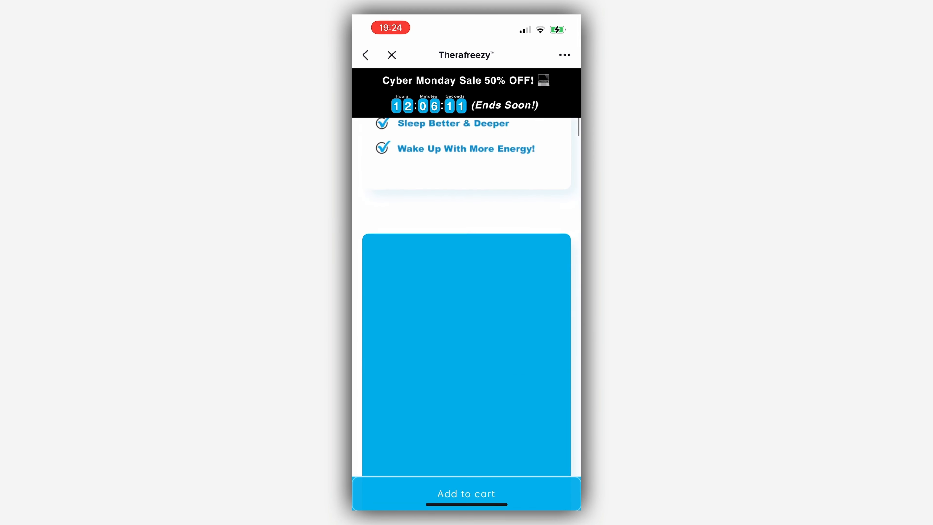
scroll(466, 297, "down", 10)
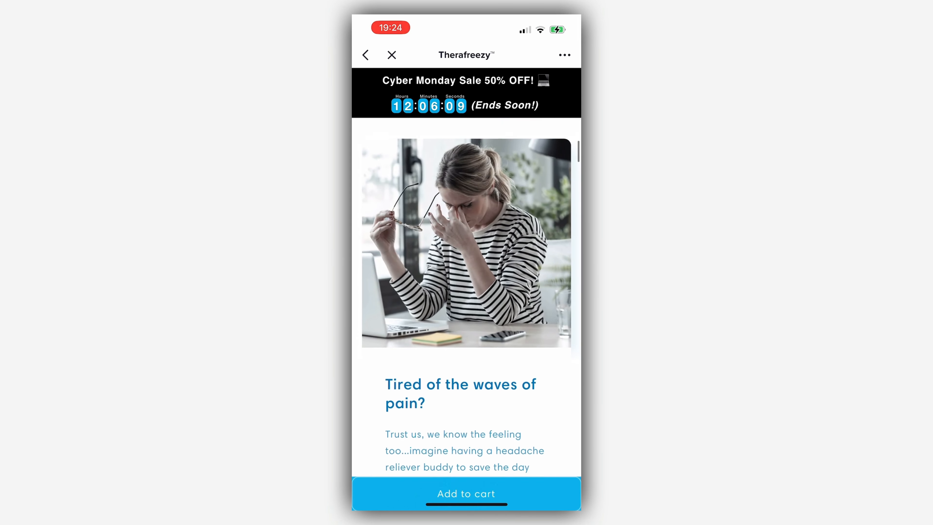
scroll(466, 297, "down", 10)
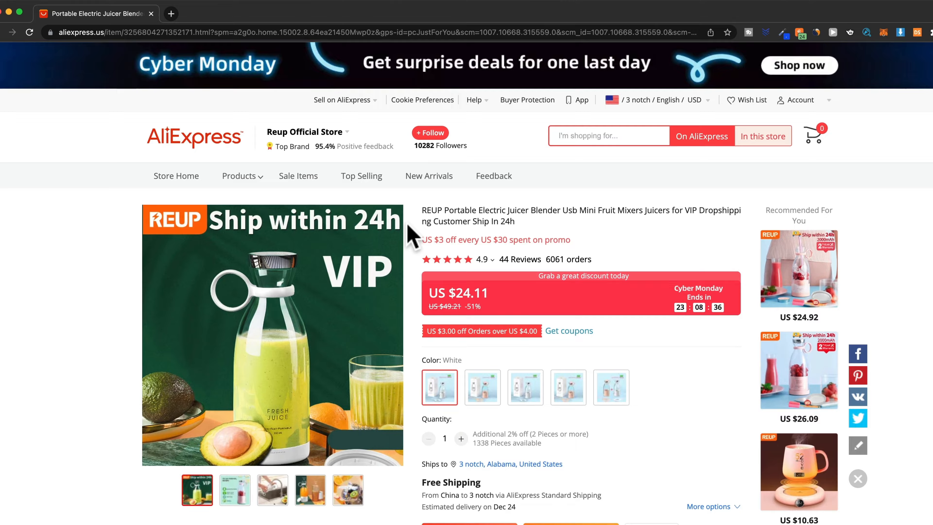
- Message Reup Official Store with a dropshipper introduction and a request for their trending products list
mouse_move(412, 198)
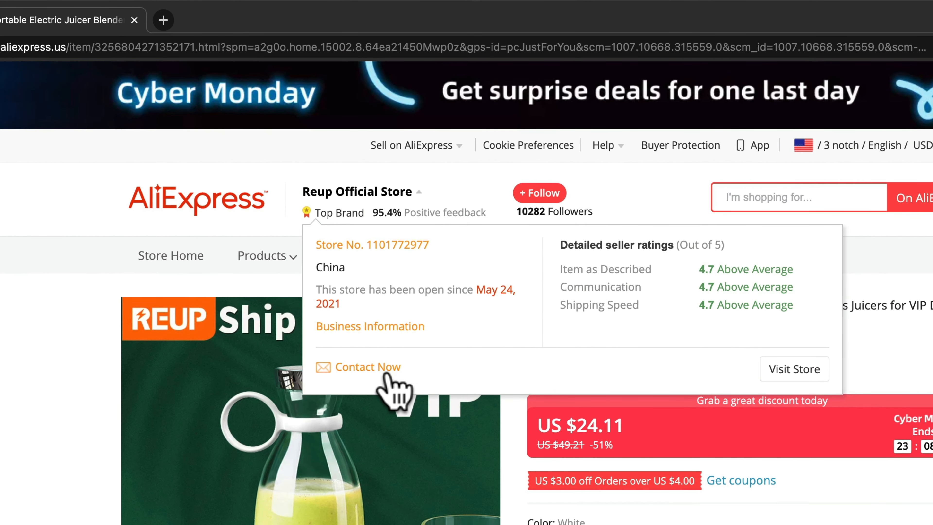
left_click(385, 373)
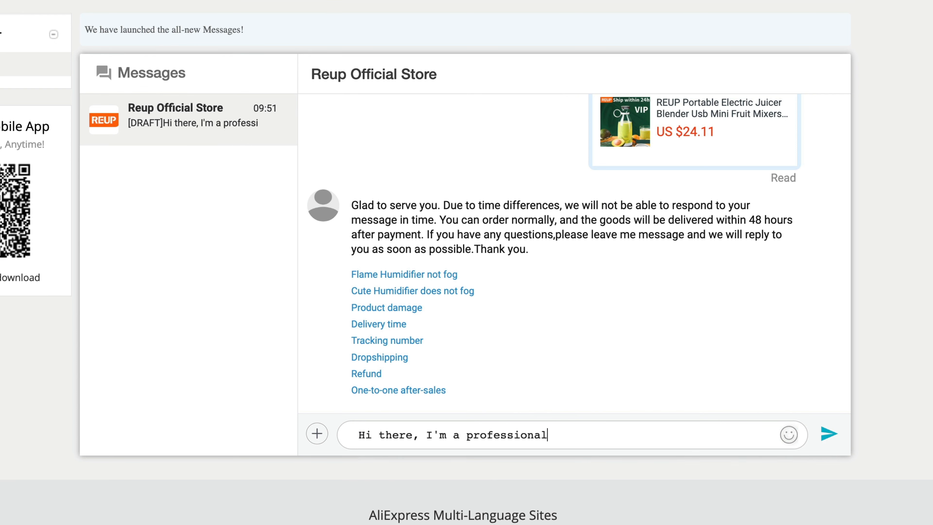
type("ed in working with you.")
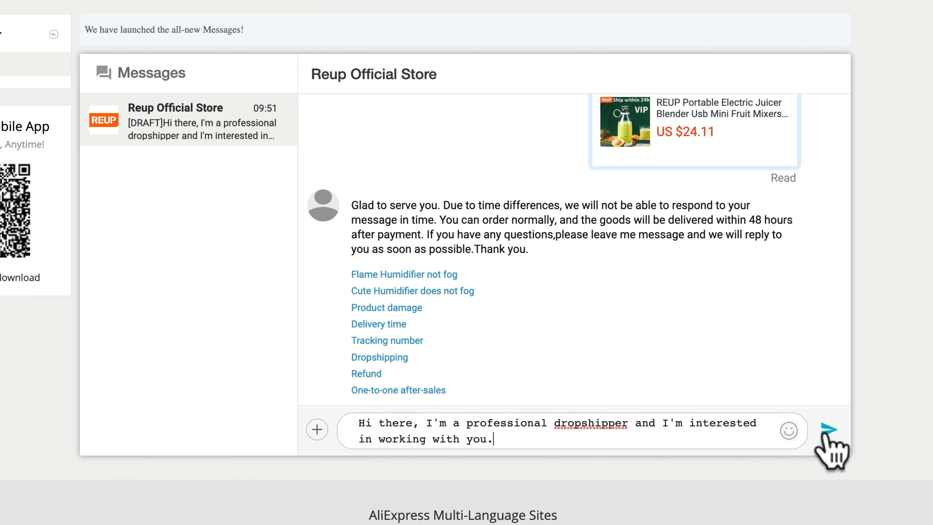
left_click(825, 434)
type("Ca")
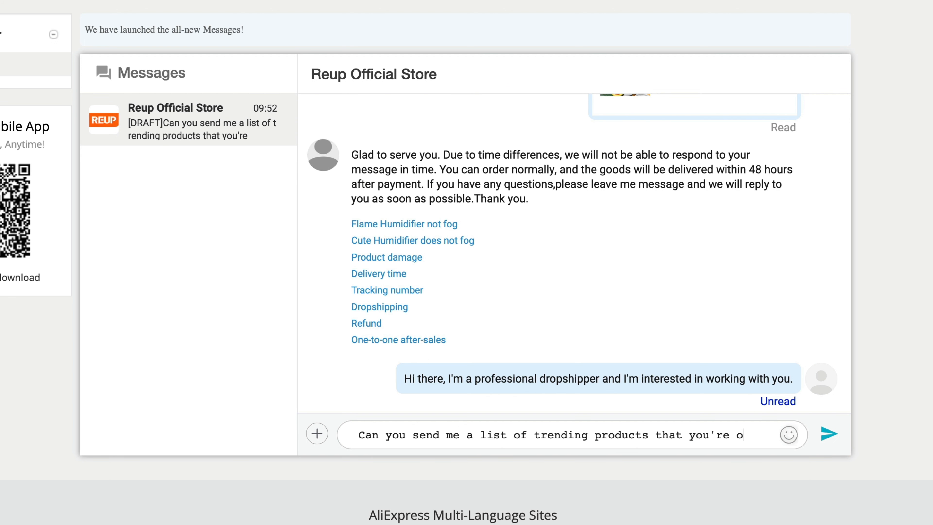
type("ffering?")
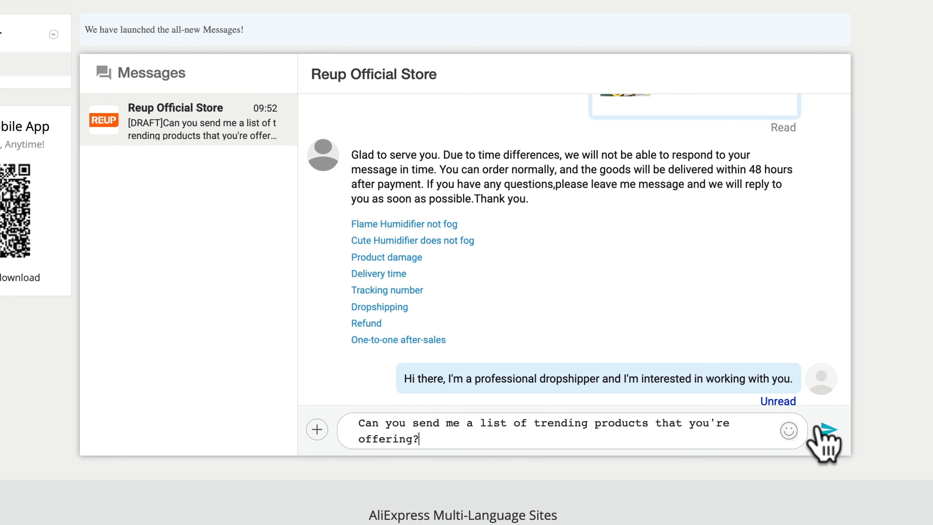
left_click(825, 430)
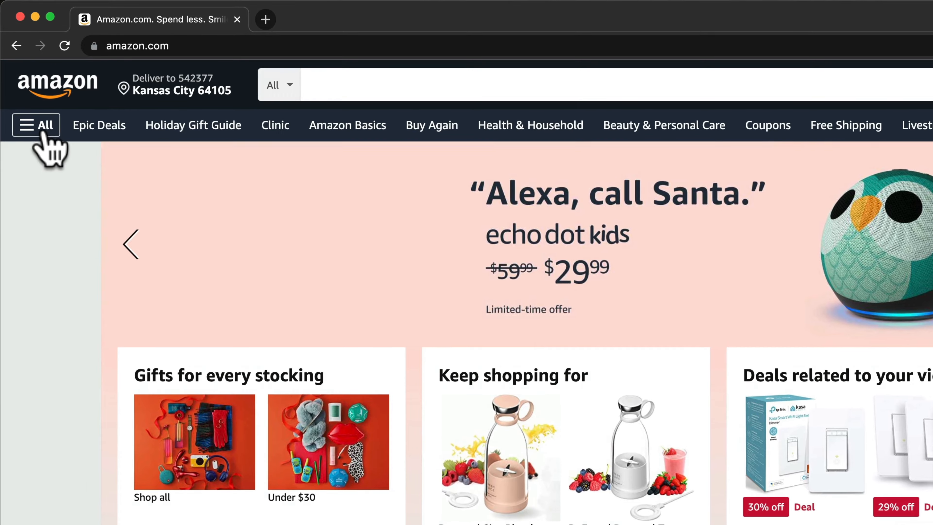
- Open Amazon's Movers & Shakers rankings from the All menu's Trending section
left_click(25, 83)
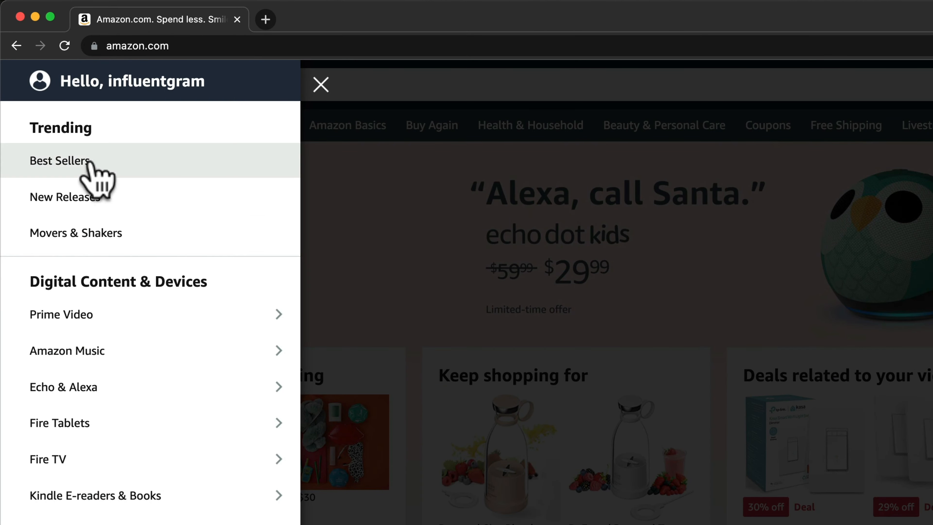
left_click(136, 244)
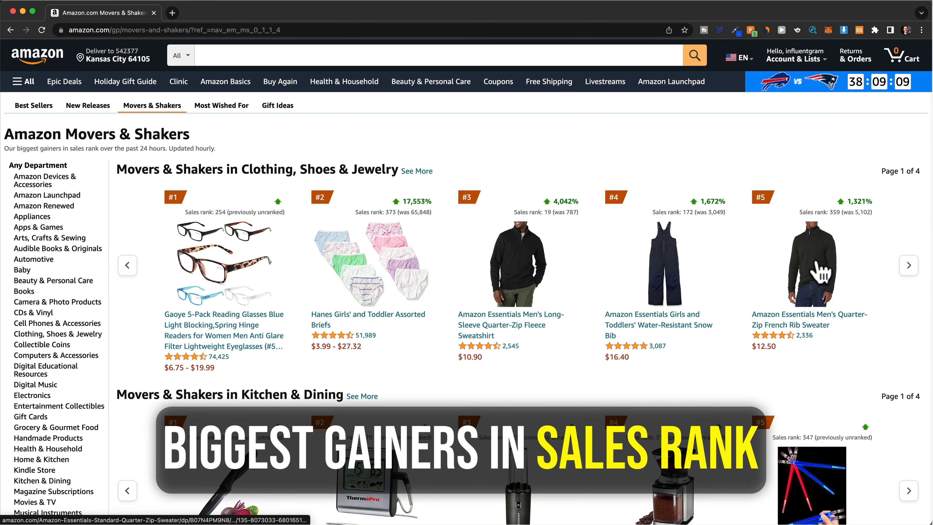
scroll(840, 270, "down", 6)
scroll(820, 272, "down", 6)
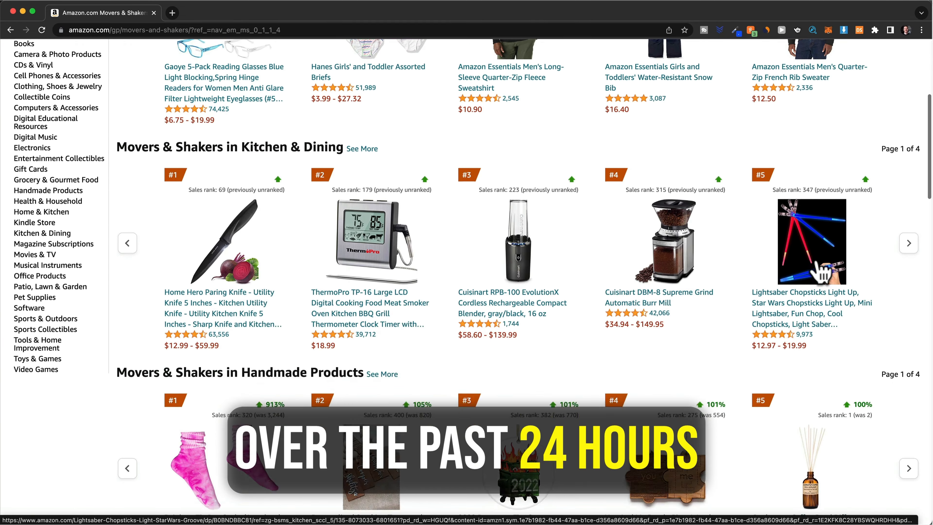
scroll(821, 271, "down", 6)
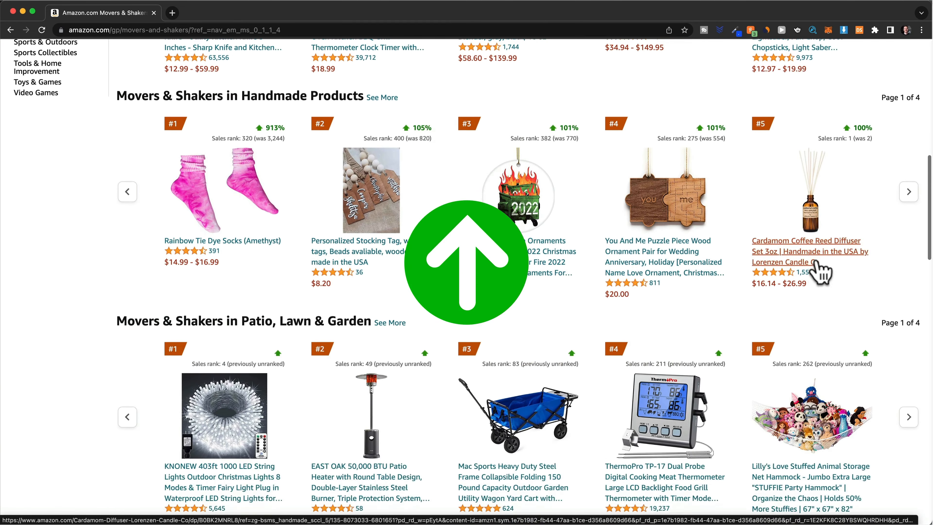
scroll(817, 260, "down", 7)
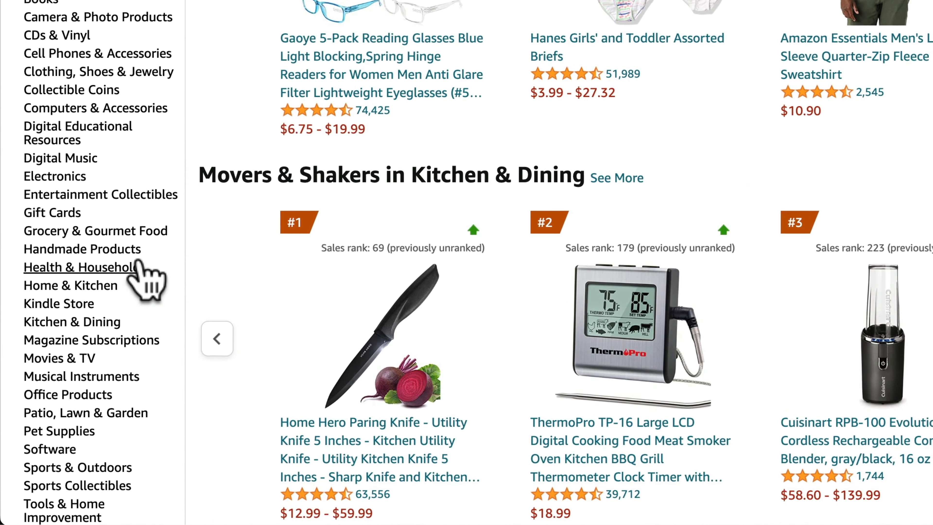
scroll(138, 262, "down", 6)
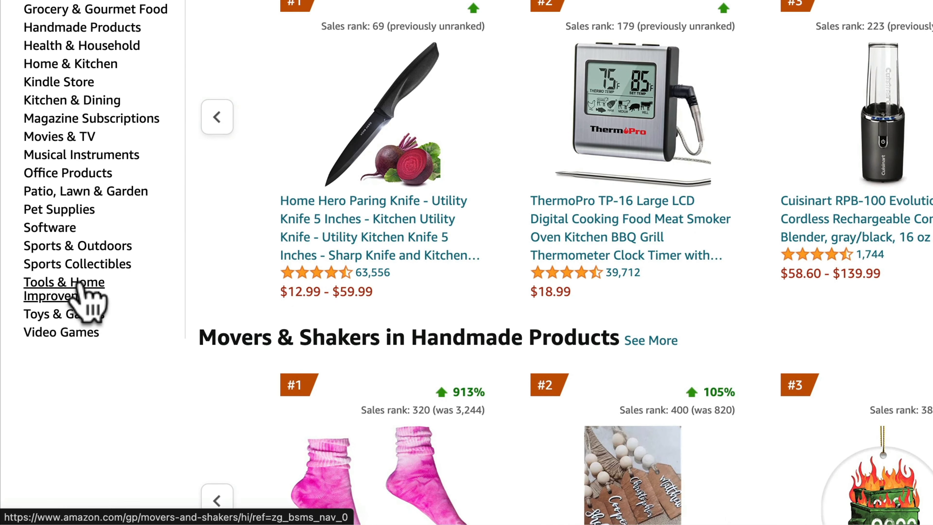
- Show and browse the Tools & Home Improvement Movers & Shakers list
left_click(78, 284)
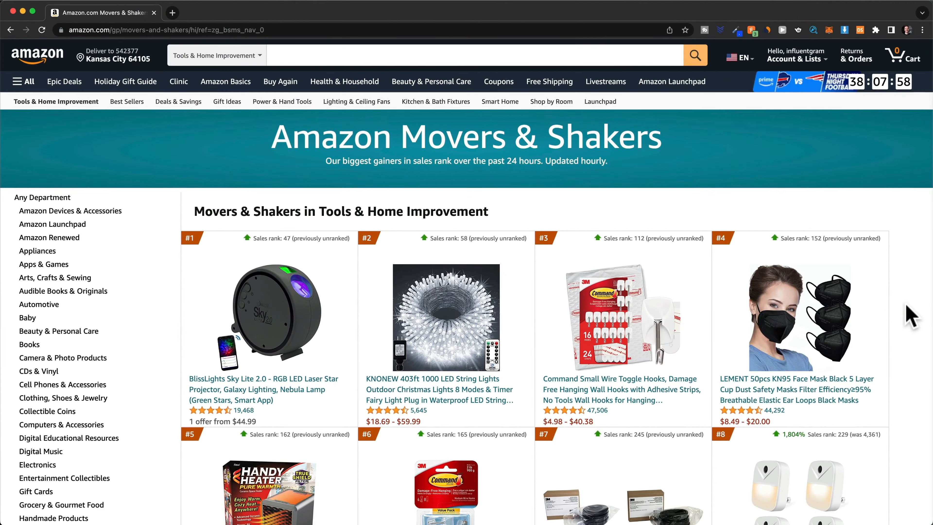
scroll(911, 316, "down", 5)
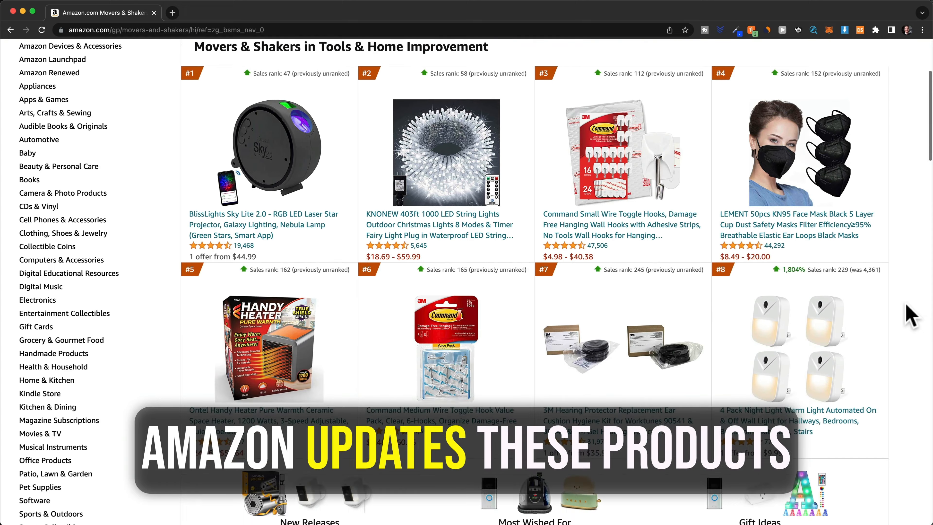
scroll(910, 316, "down", 7)
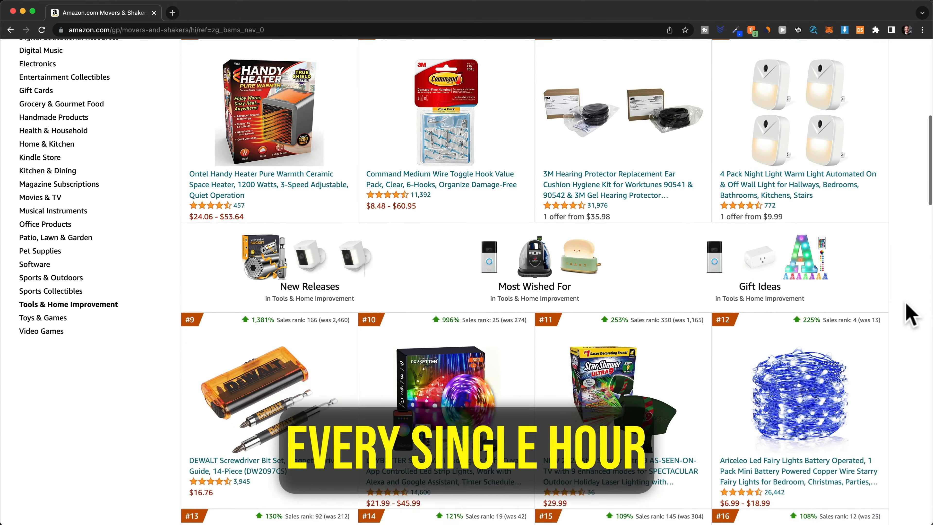
scroll(911, 316, "down", 3)
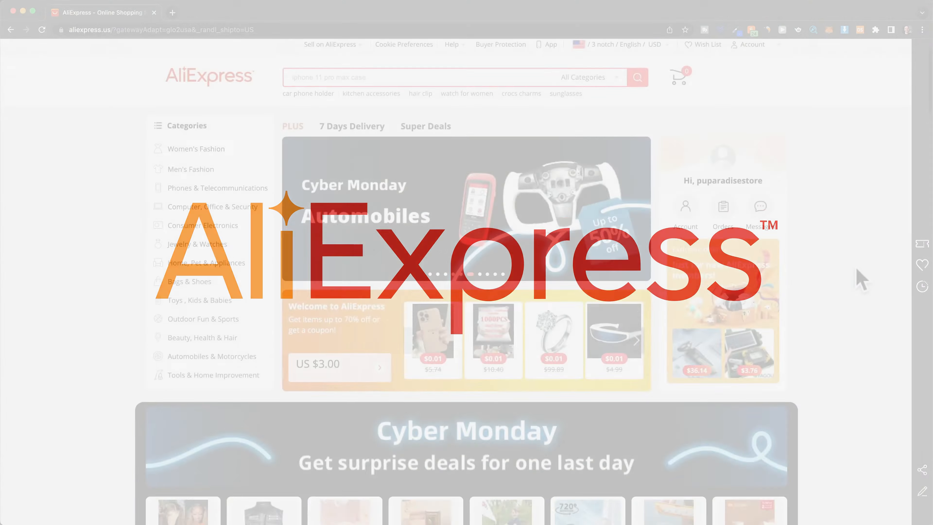
- Open the Smart WIFI LED Round Ceiling Light listing and skip its product video to 0:33
scroll(859, 279, "down", 10)
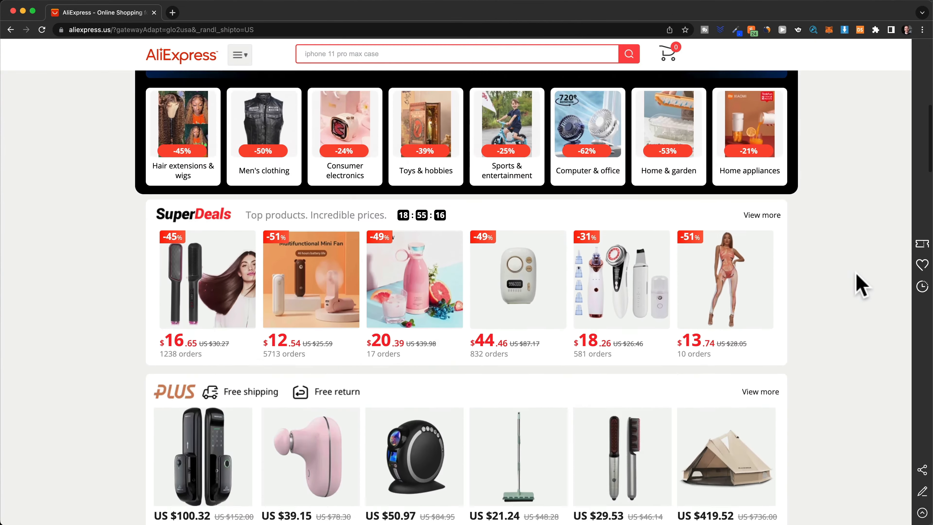
scroll(859, 285, "down", 6)
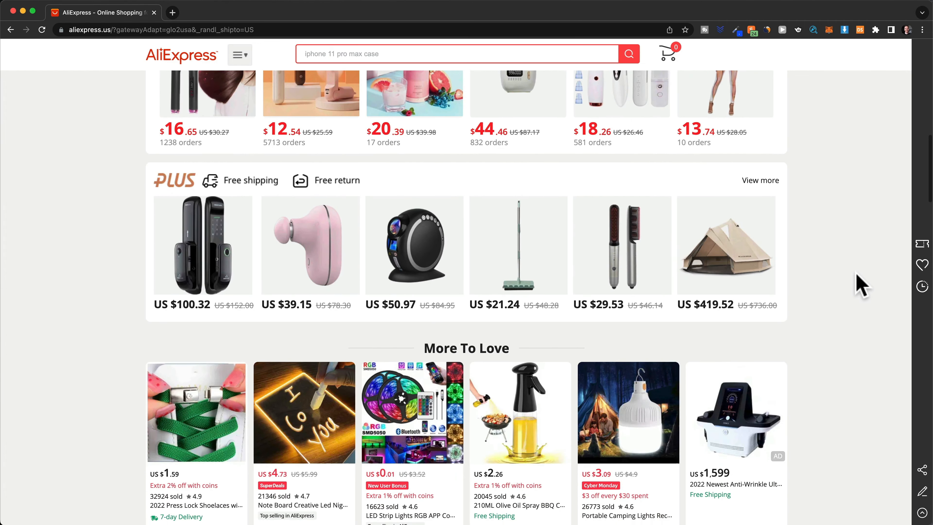
scroll(860, 284, "down", 12)
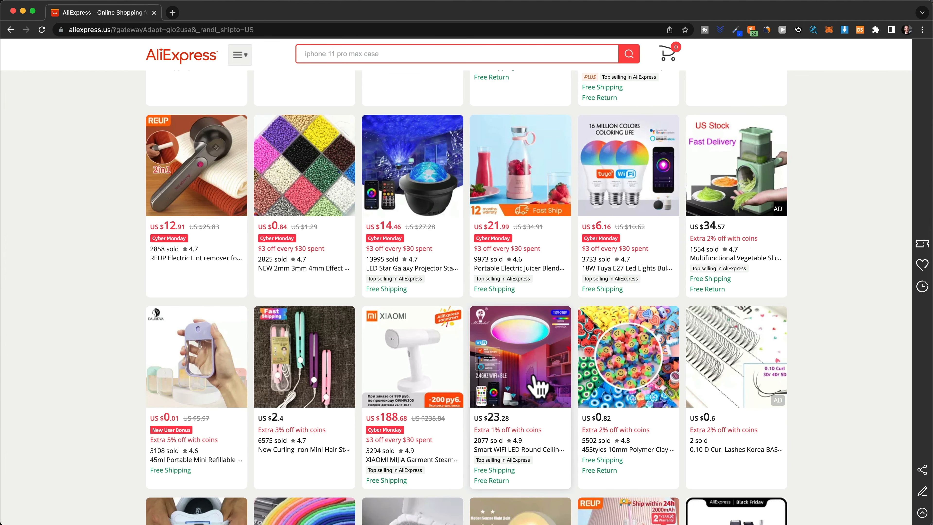
left_click(535, 384)
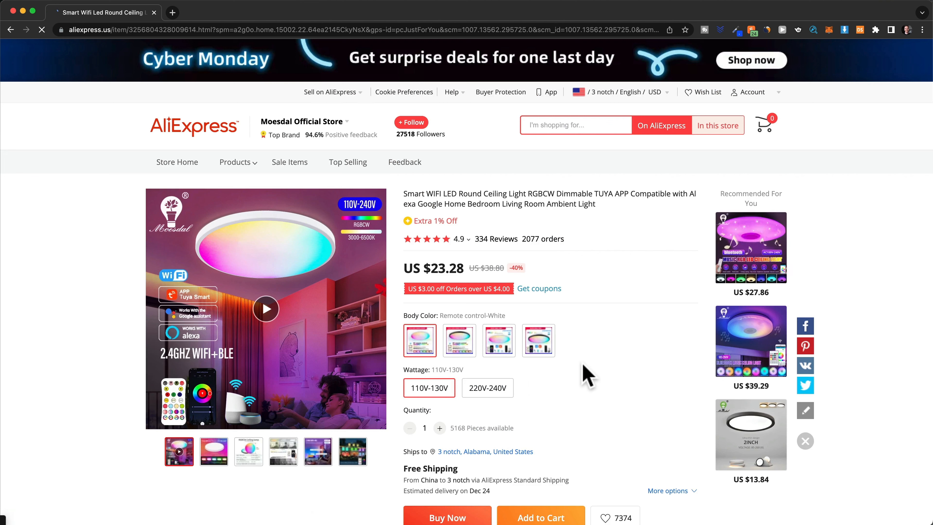
left_click(261, 313)
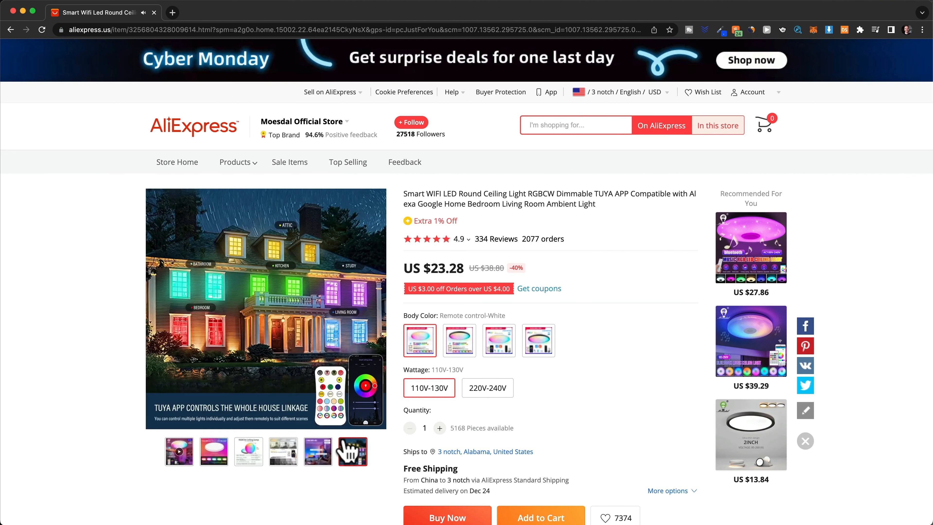
left_click_drag(169, 415, 328, 418)
- Follow recommendations to the 150000Pa car vacuum, then the HD1080P Mini Camera listing at US $12.37
scroll(658, 376, "down", 10)
left_click_drag(924, 246, 929, 423)
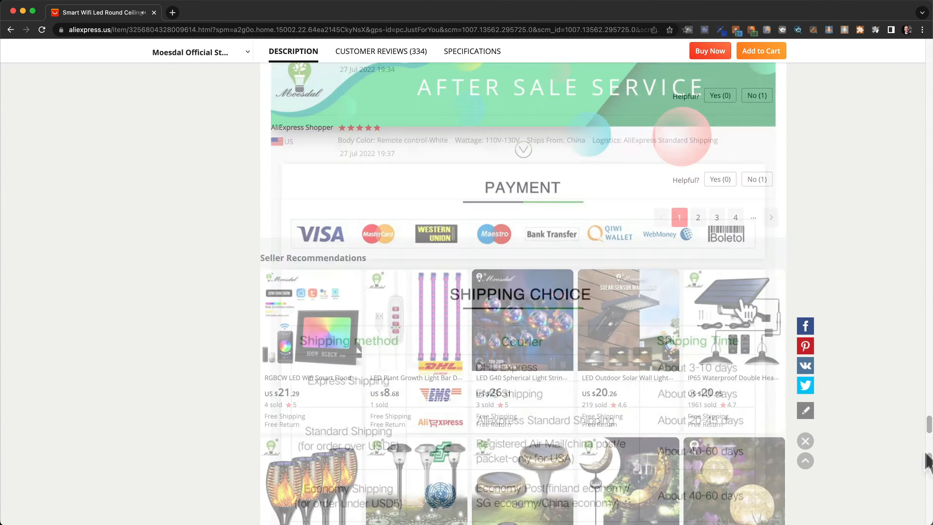
scroll(734, 325, "down", 1)
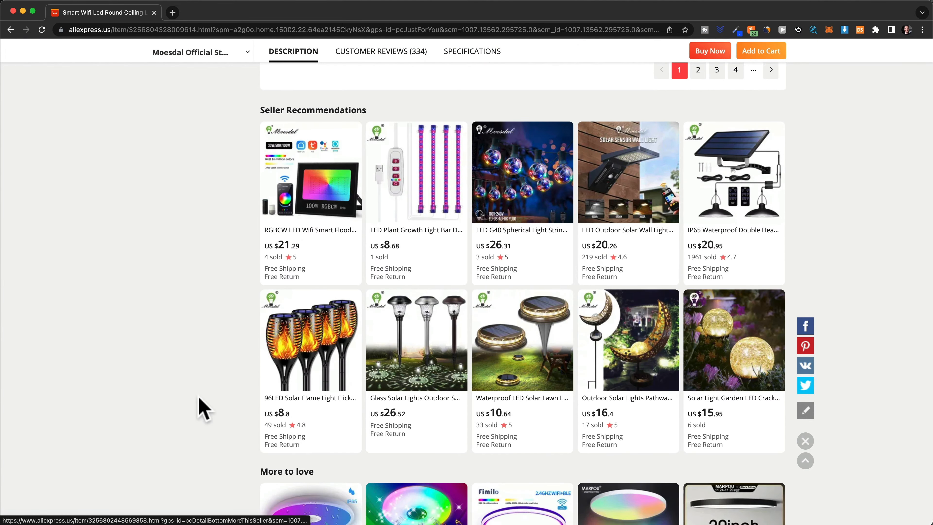
scroll(215, 406, "down", 15)
left_click(523, 266)
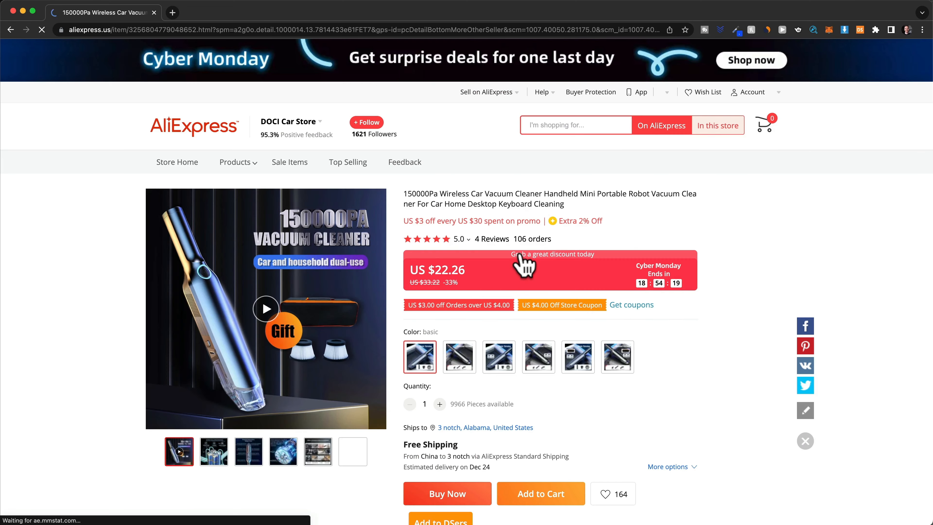
scroll(819, 332, "down", 20)
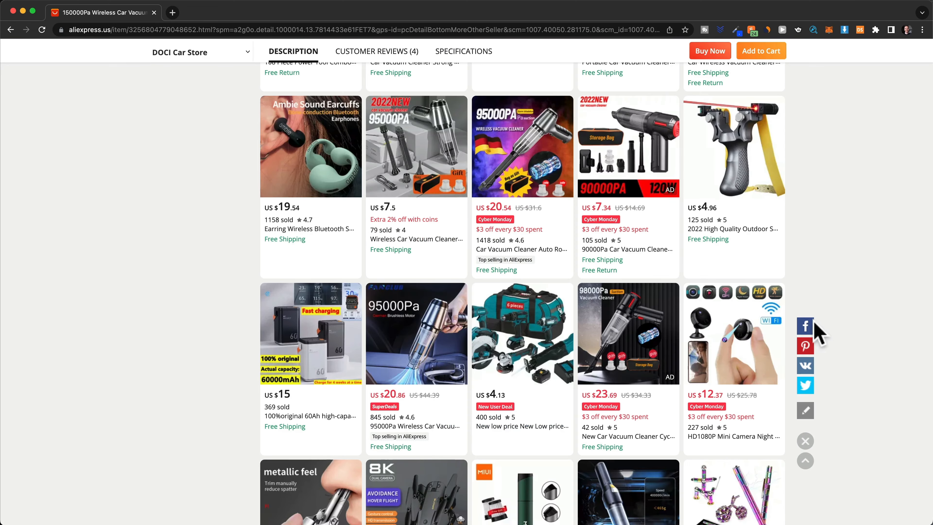
left_click(736, 352)
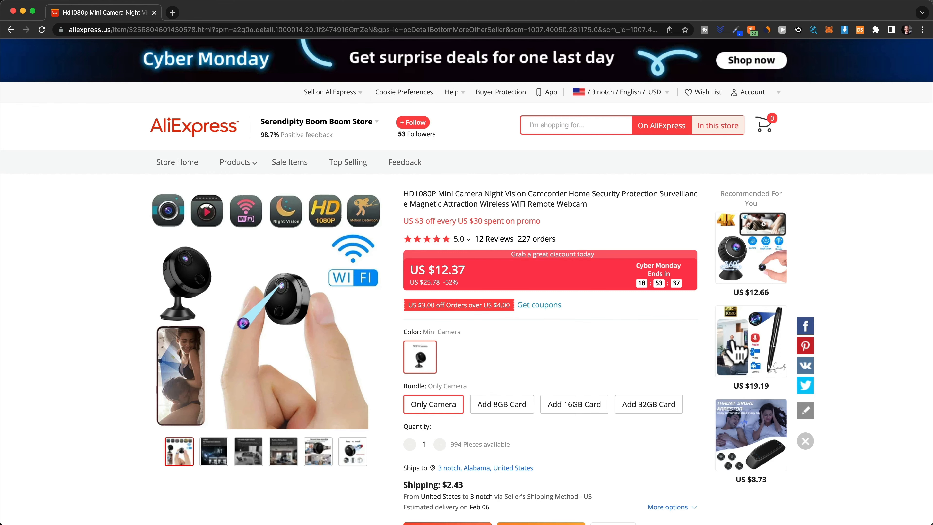
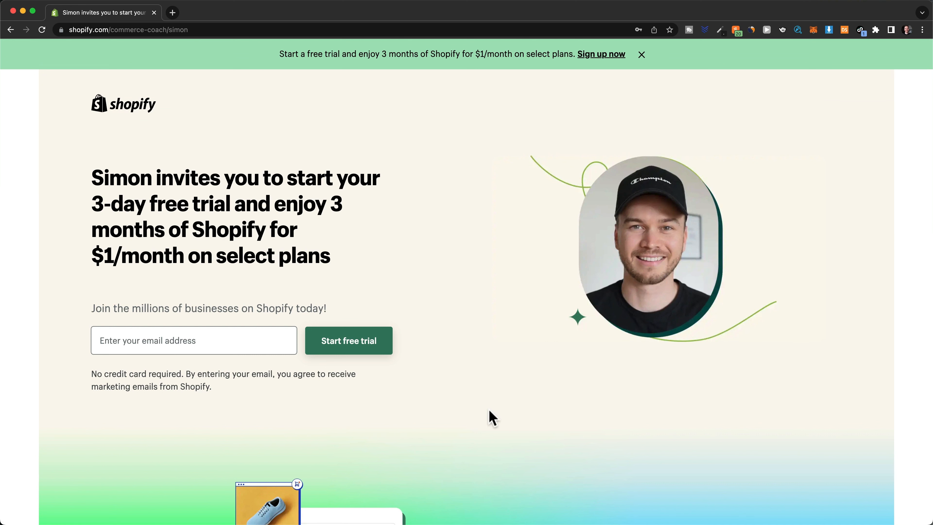
- Start a free Shopify trial with the sign-up email address and skip the onboarding questions
left_click(240, 341)
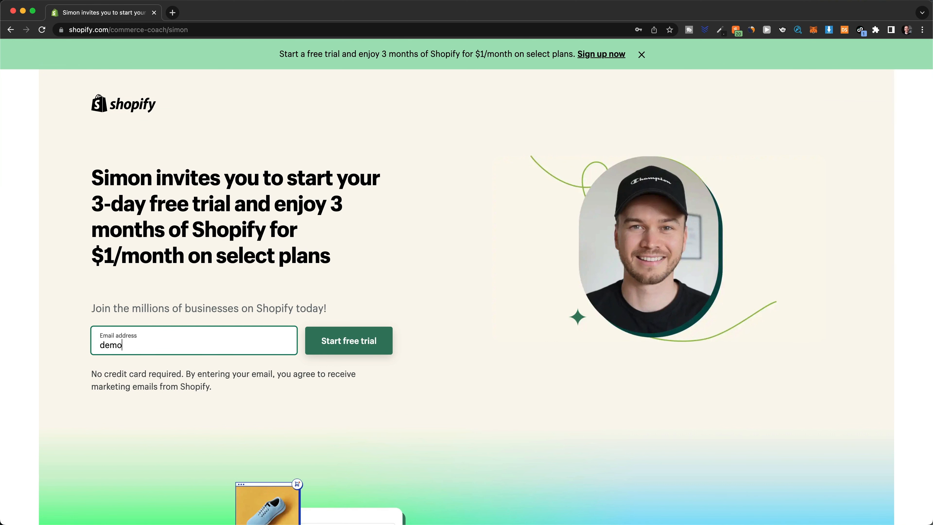
left_click(364, 345)
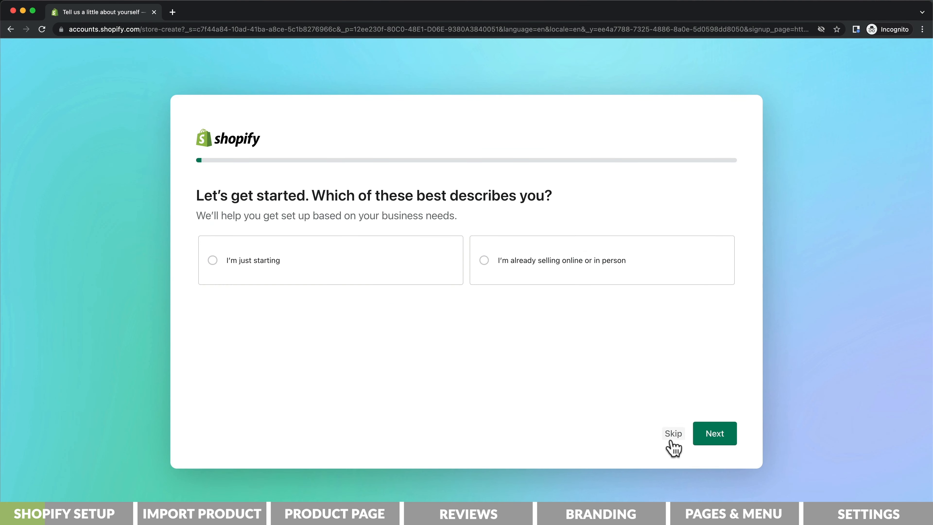
left_click(672, 433)
left_click(672, 433)
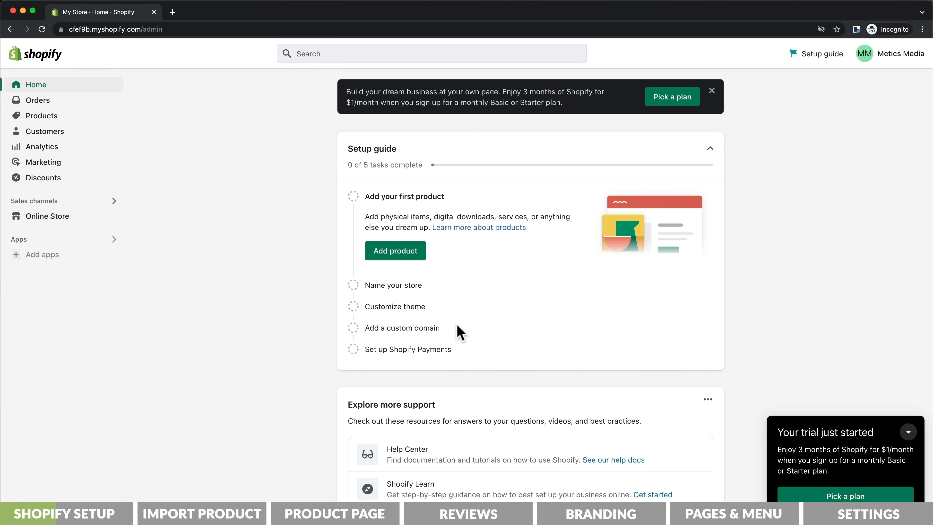
- Subscribe to the Basic Shopify plan on monthly billing at $29, paid by credit card
left_click(685, 104)
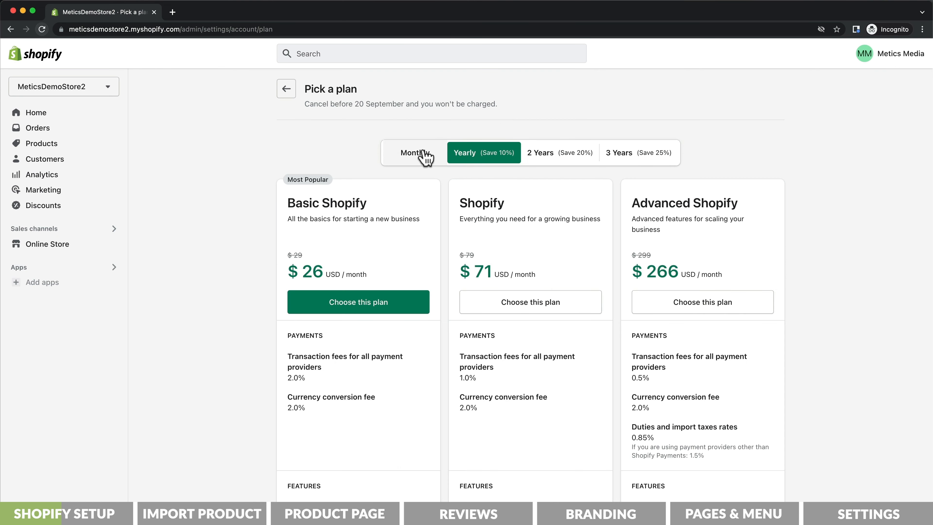
left_click(419, 153)
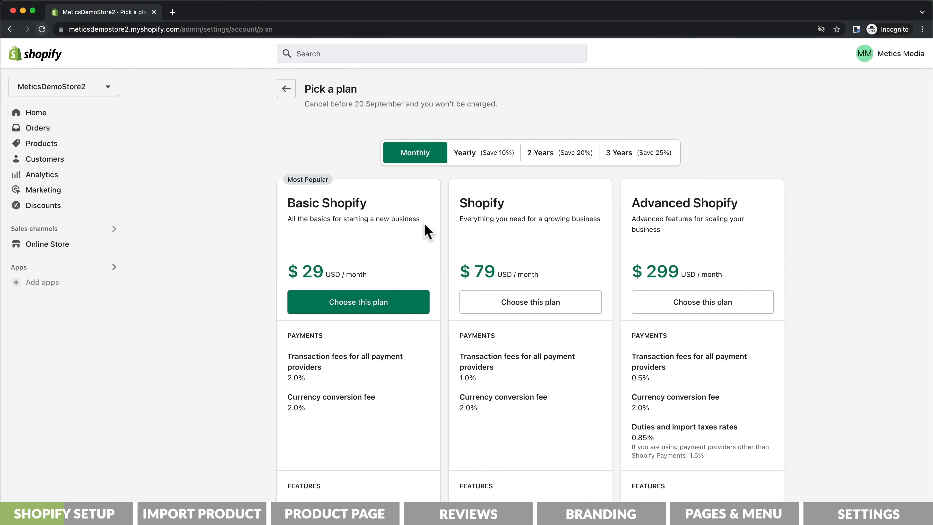
left_click(362, 316)
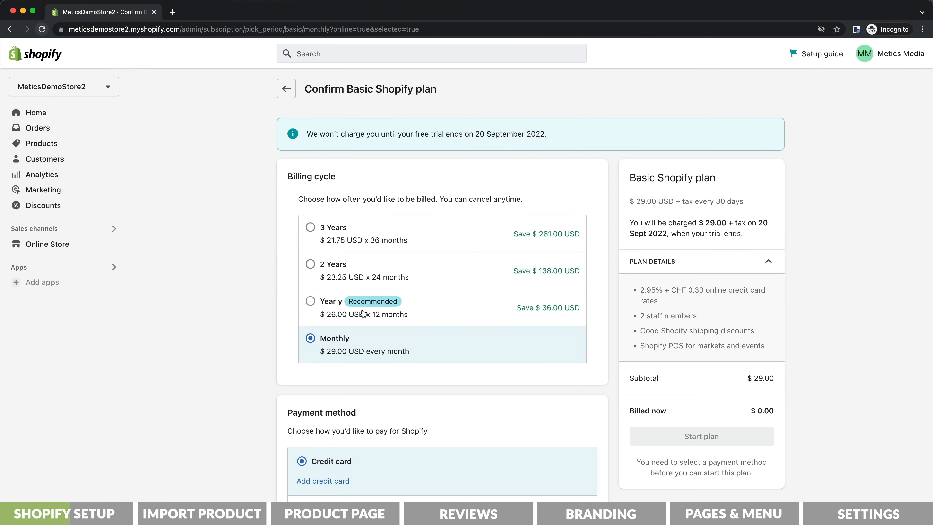
scroll(362, 312, "down", 3)
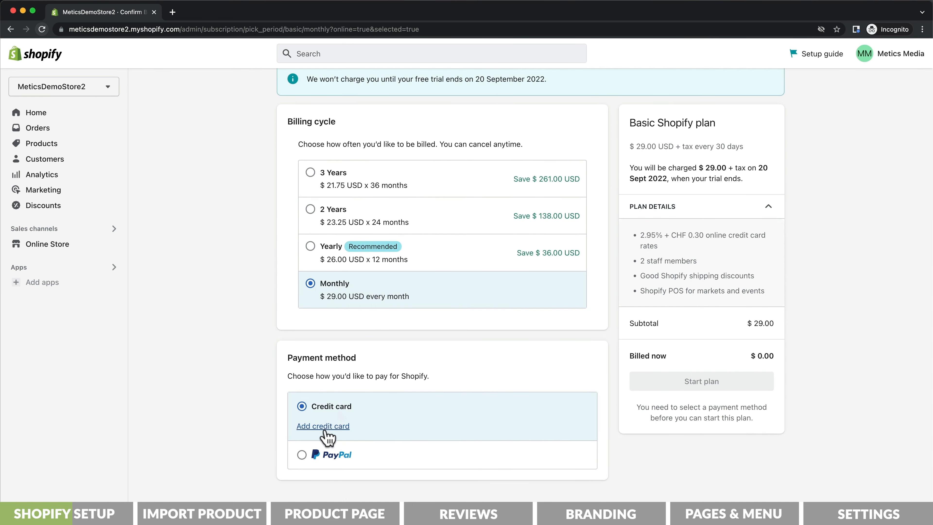
left_click(327, 425)
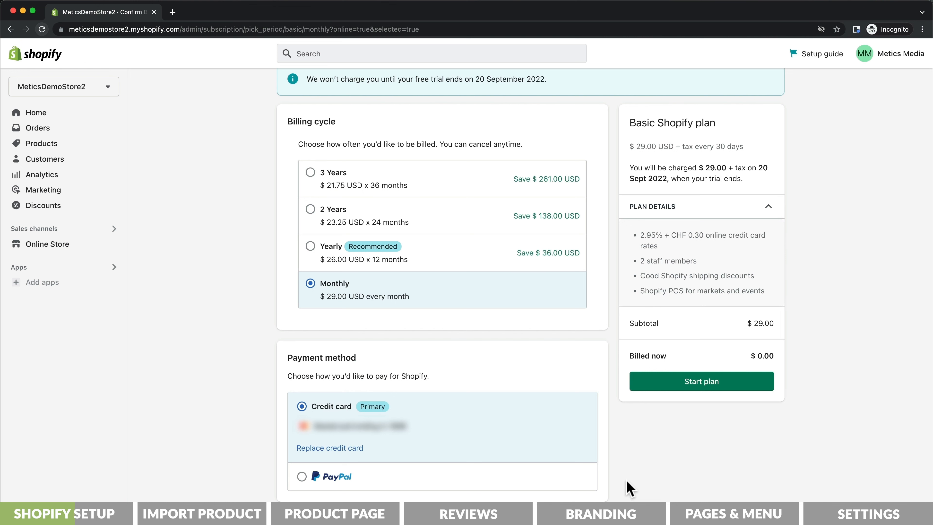
left_click(702, 383)
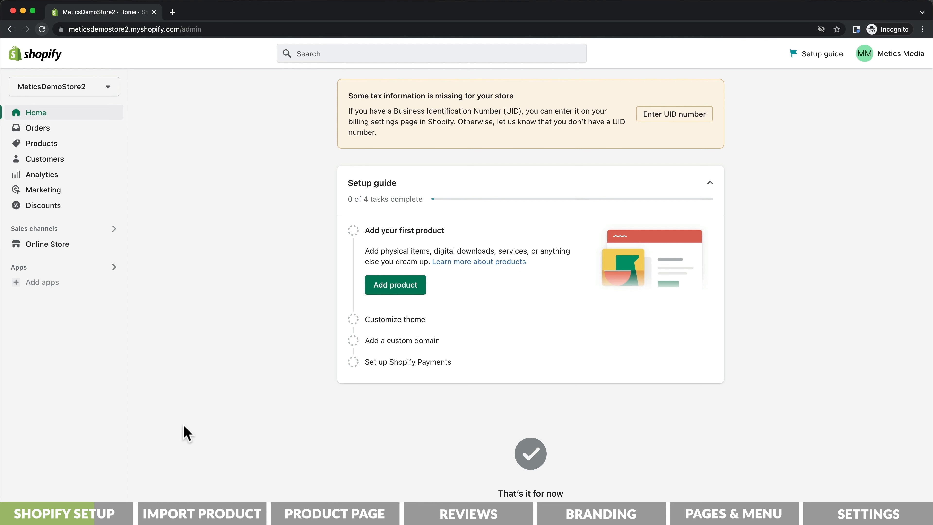
- Add the free Sense theme from Popular free themes and publish it as the current theme
left_click(67, 246)
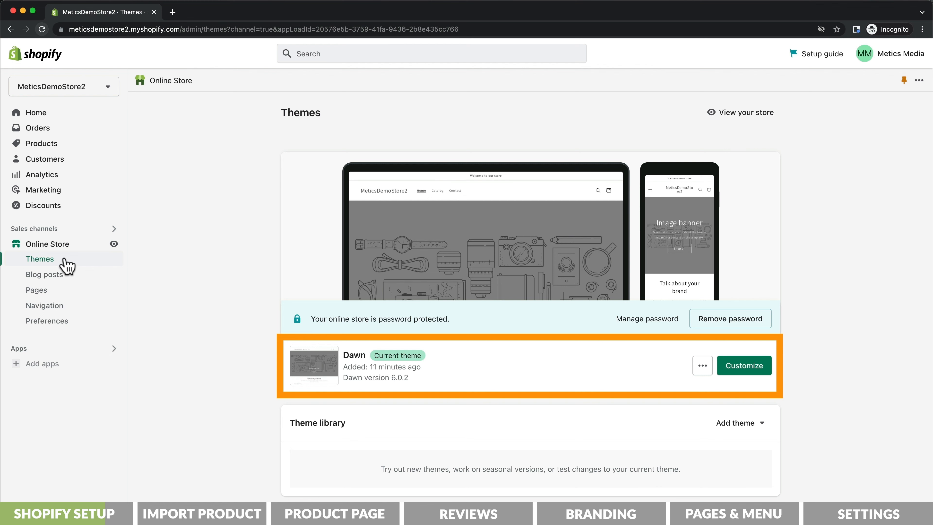
scroll(223, 314, "down", 8)
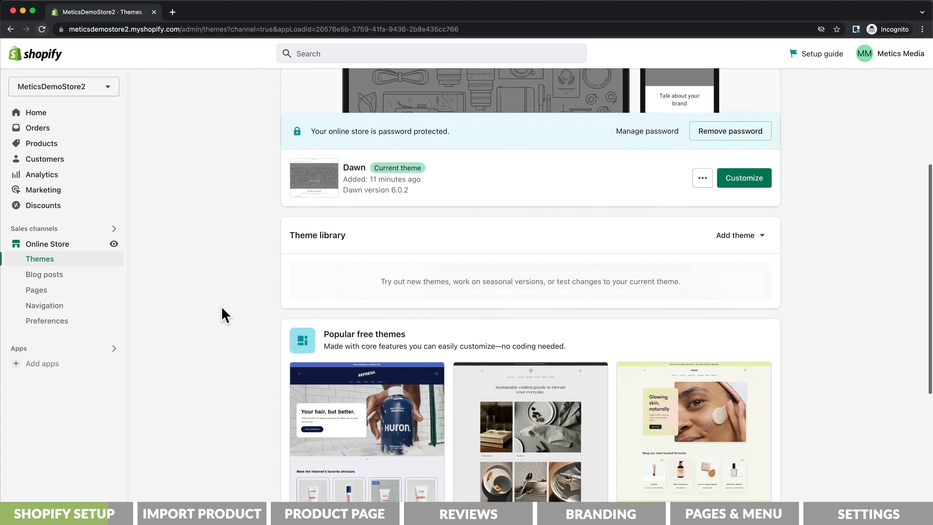
scroll(223, 315, "down", 4)
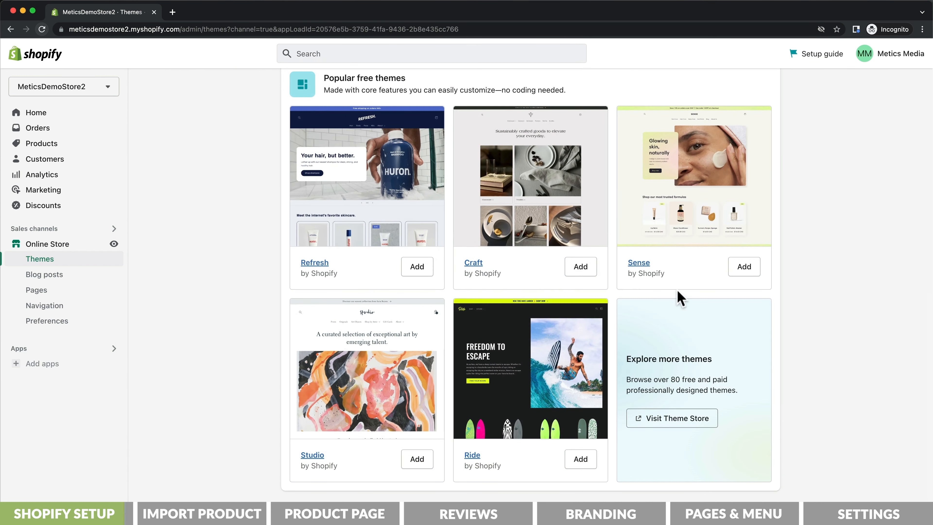
left_click(745, 269)
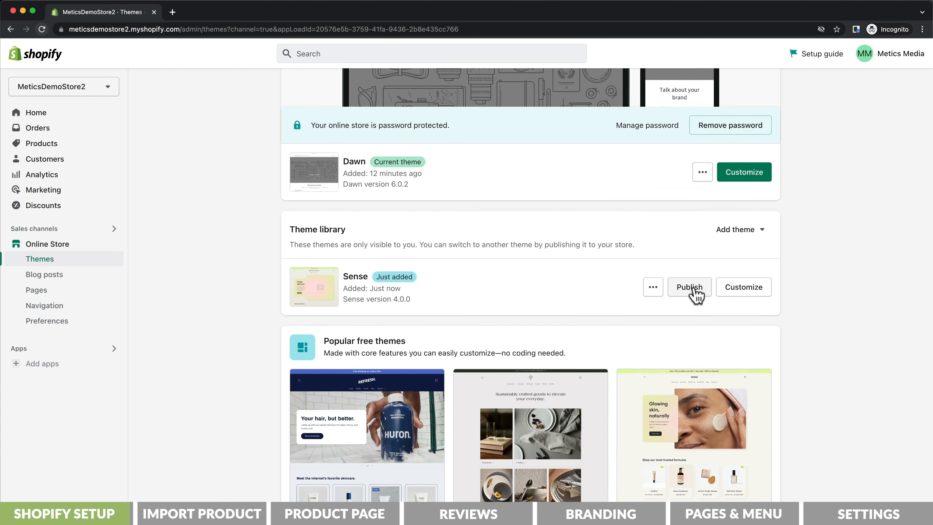
left_click(696, 294)
left_click(612, 409)
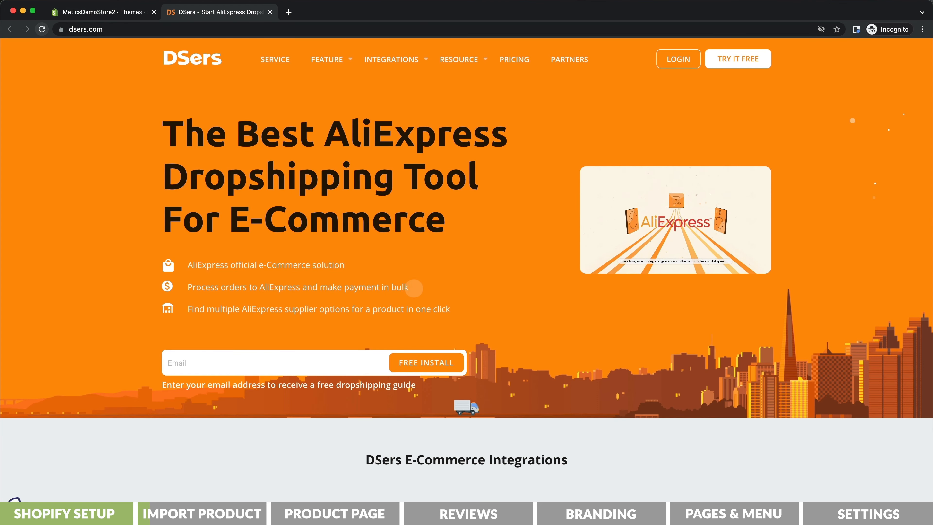
- Sign up on DSers and install the DSers app into the Shopify store
left_click(738, 59)
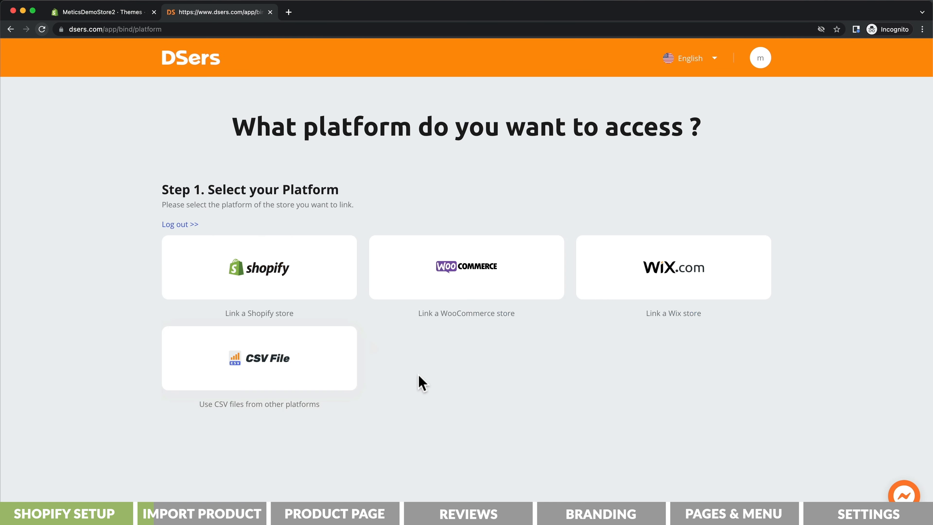
left_click(320, 293)
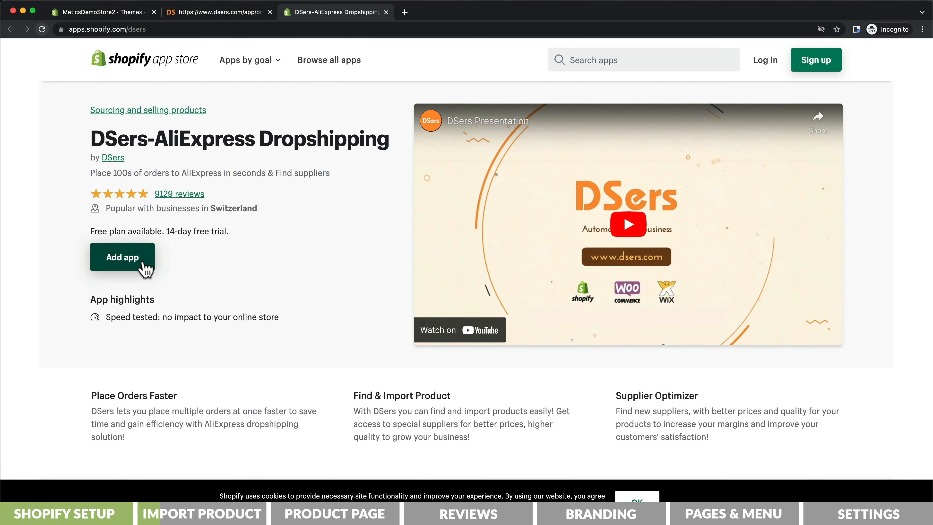
left_click(122, 258)
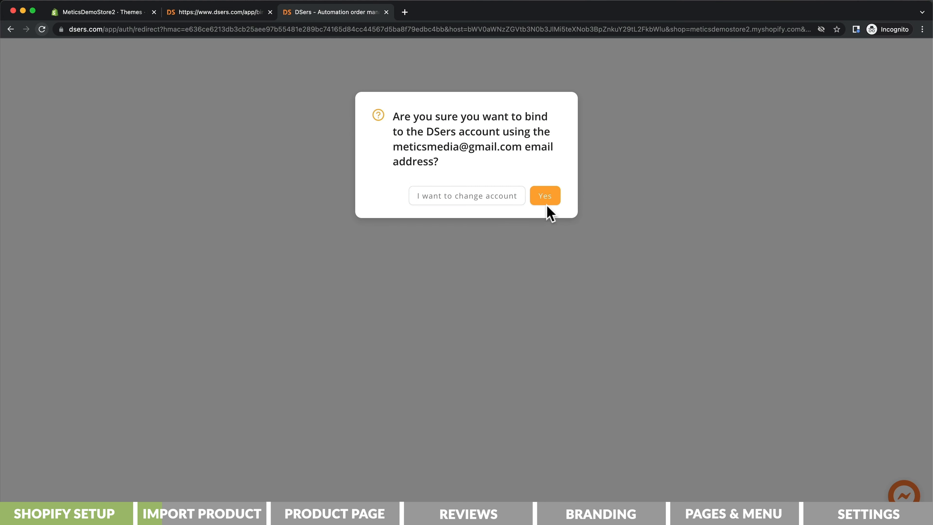
left_click(547, 207)
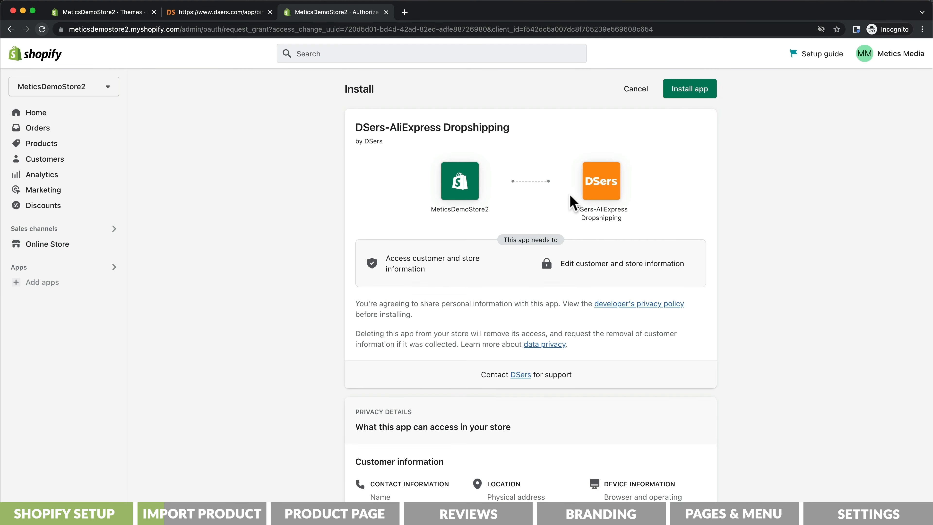
left_click(687, 95)
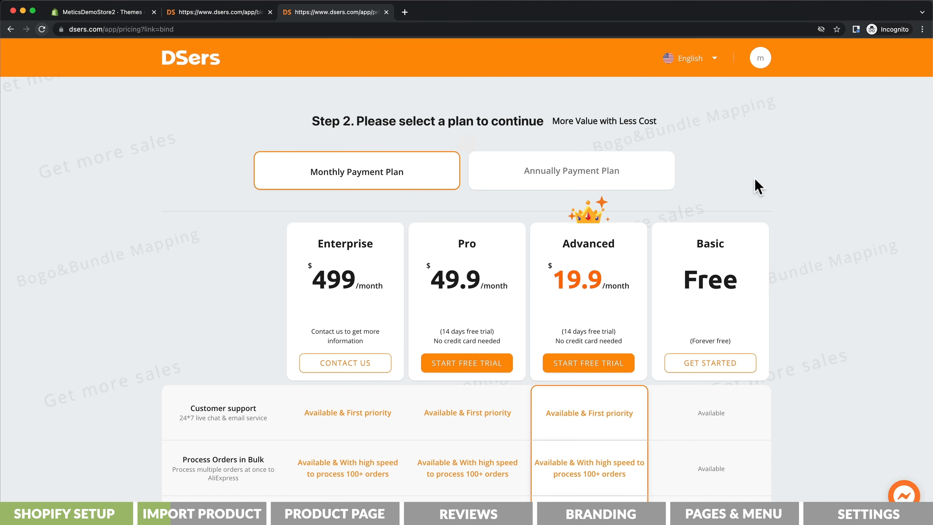
- Choose the free Basic DSers plan and step through the product-import walkthrough
left_click(704, 364)
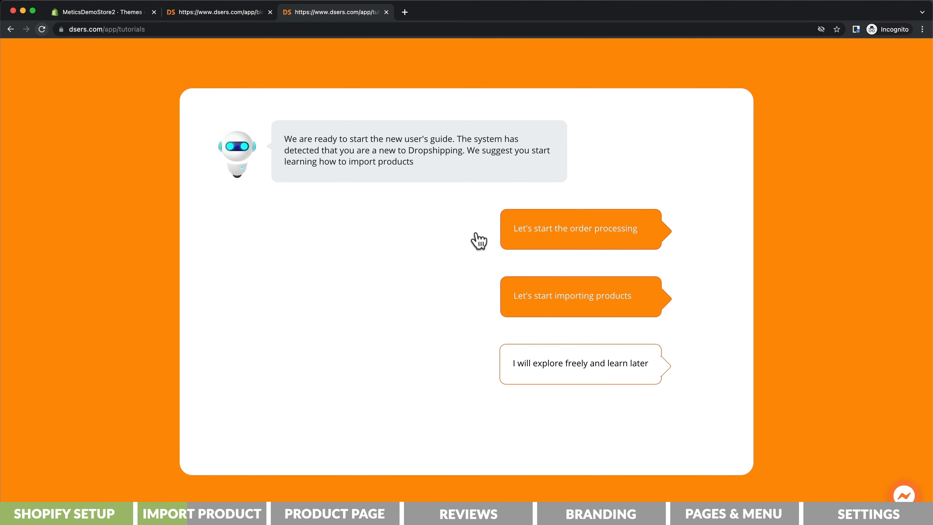
left_click(567, 306)
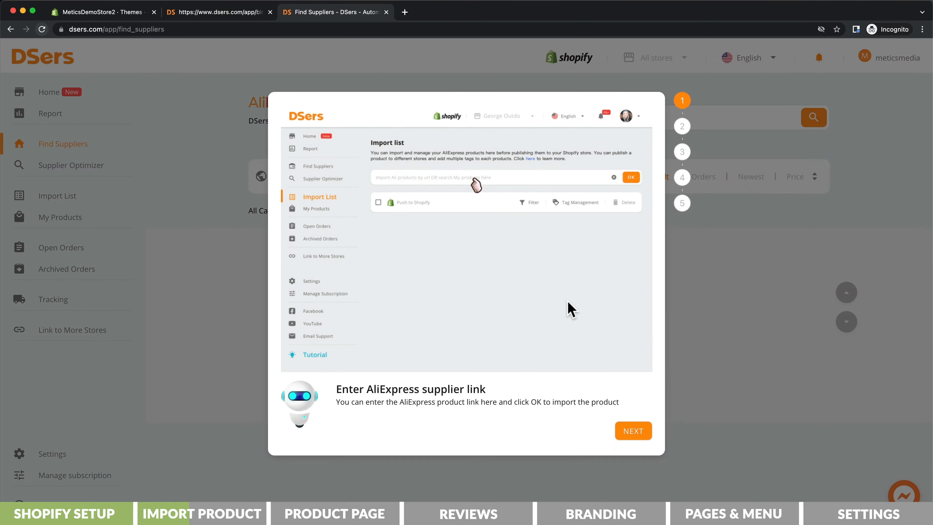
left_click(625, 429)
left_click(624, 431)
left_click(624, 430)
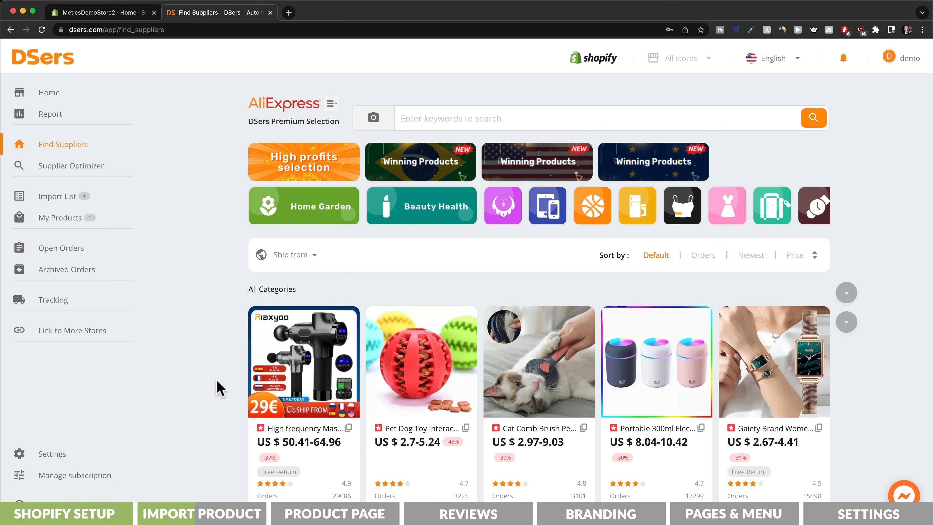
- Add the DSers - AliExpress.com Product Importer extension to Chrome
left_click(60, 98)
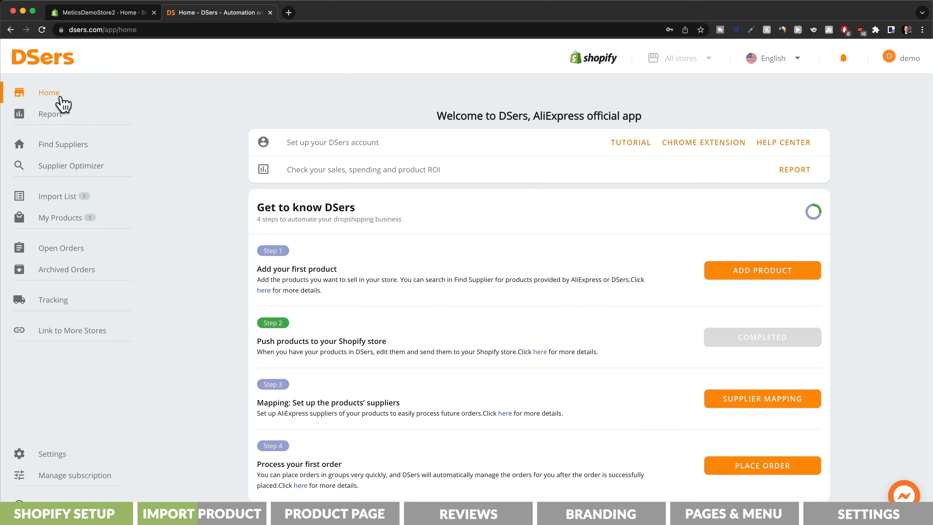
left_click(699, 147)
left_click(691, 136)
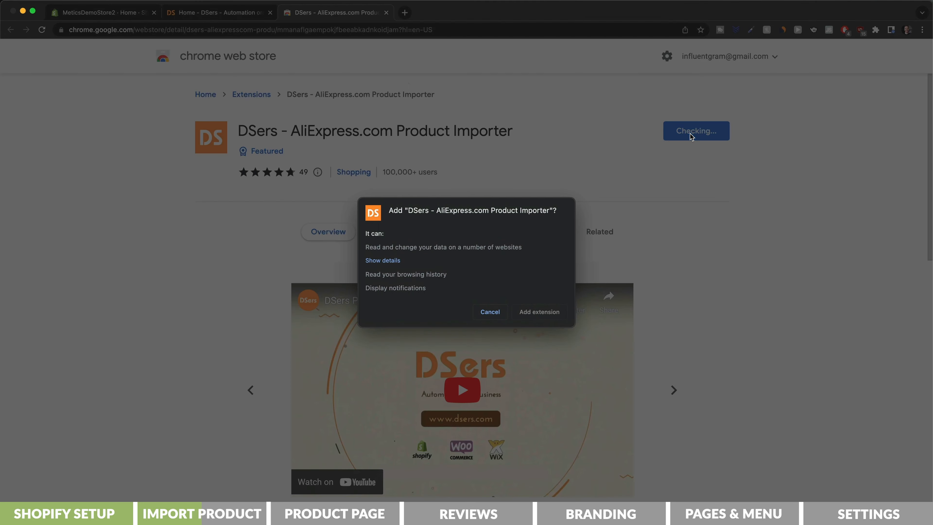
left_click(541, 316)
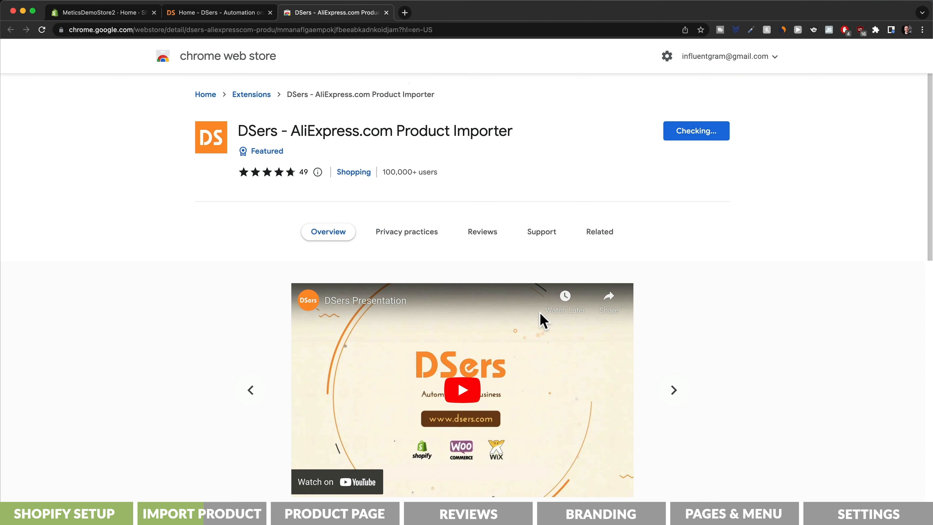
- Pin the DSers extension to the toolbar and open dsers.com from its popup
left_click(876, 31)
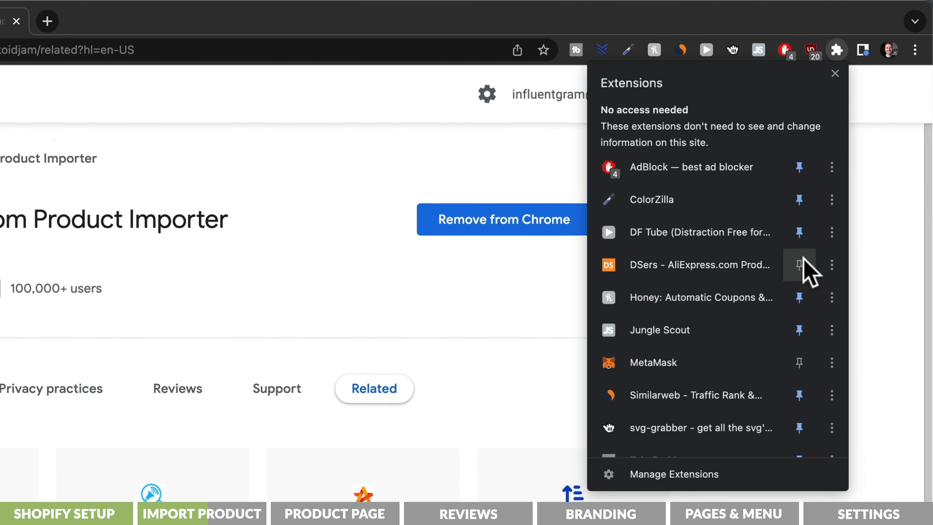
left_click(799, 265)
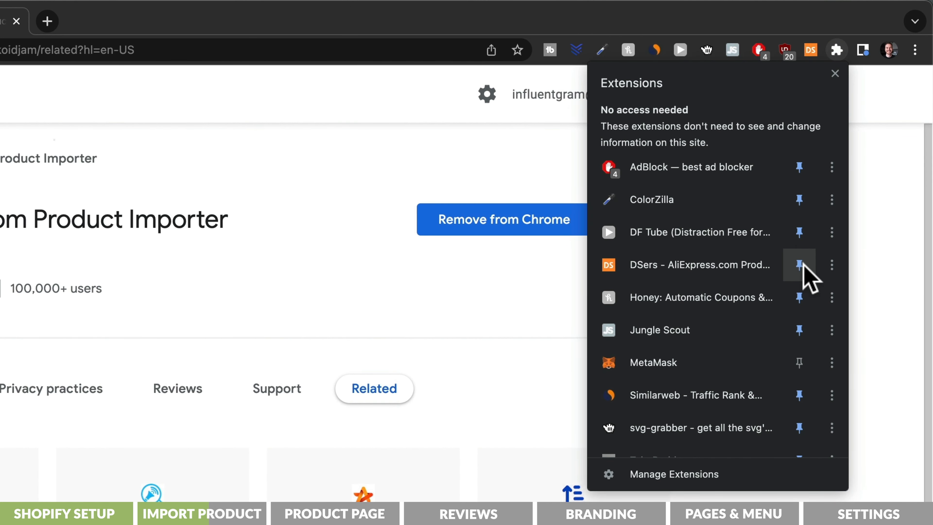
left_click(835, 75)
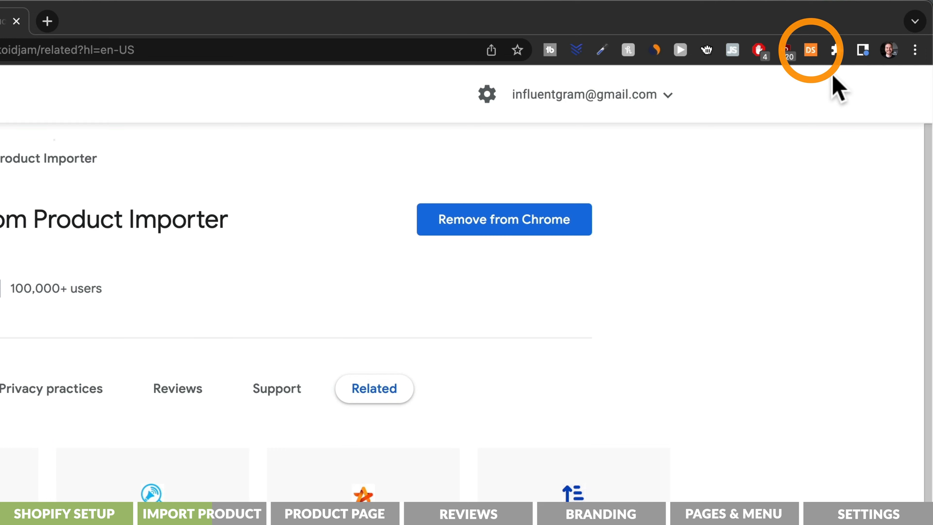
left_click(810, 51)
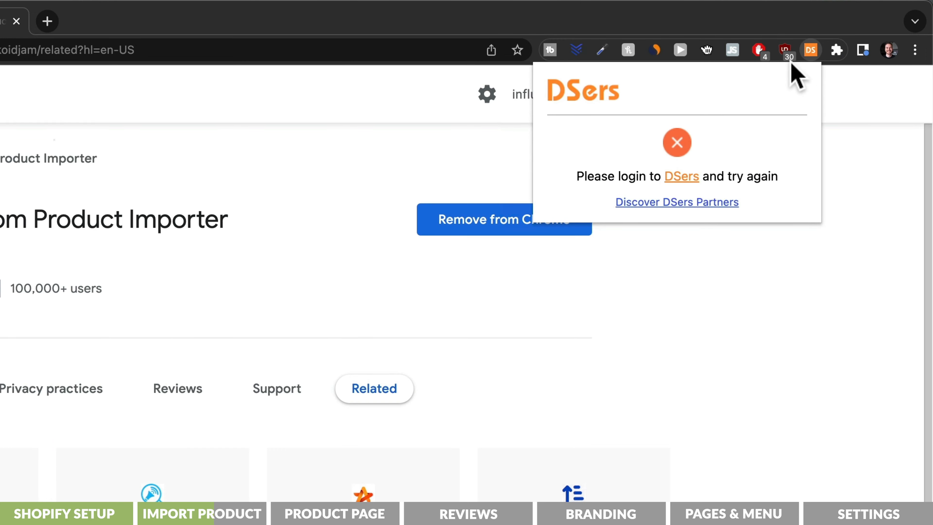
left_click(682, 177)
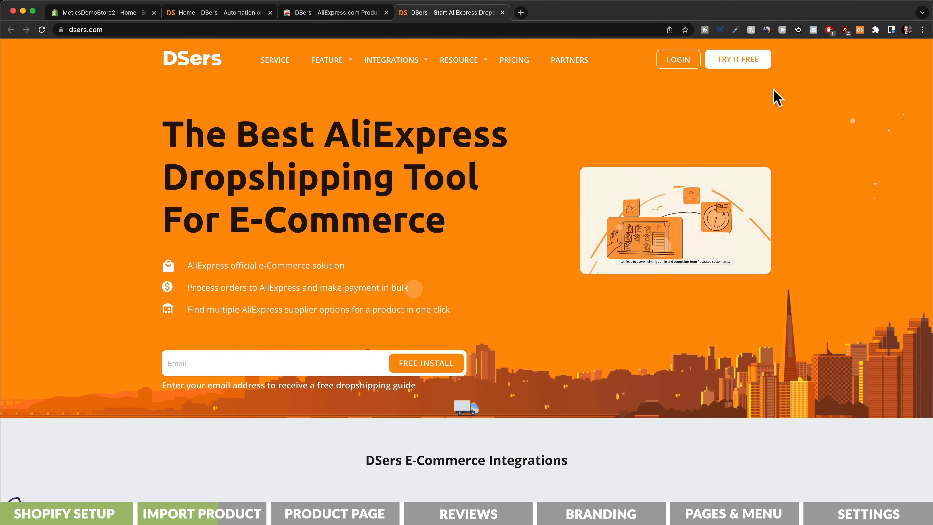
- Log in to DSers, add the AliExpress Mini Cooling Fan to DSers, and open the Import List
left_click(690, 60)
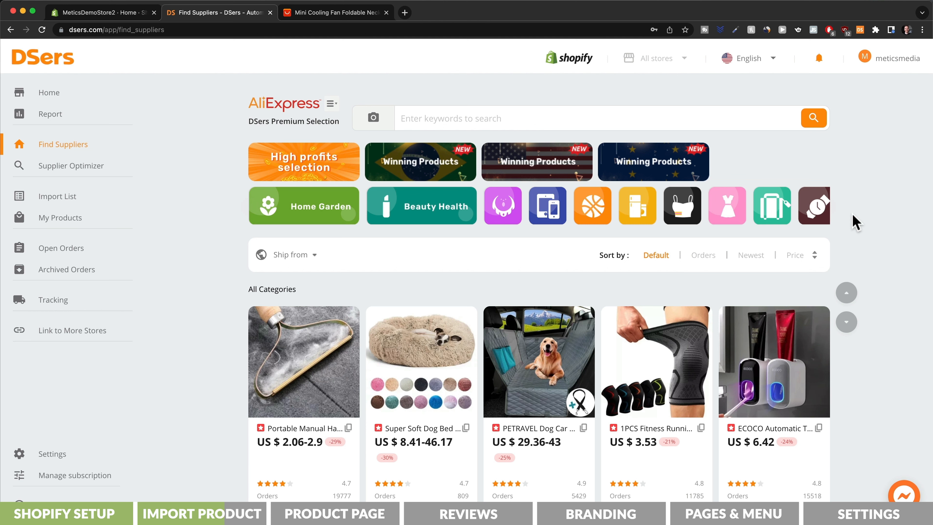
left_click(339, 13)
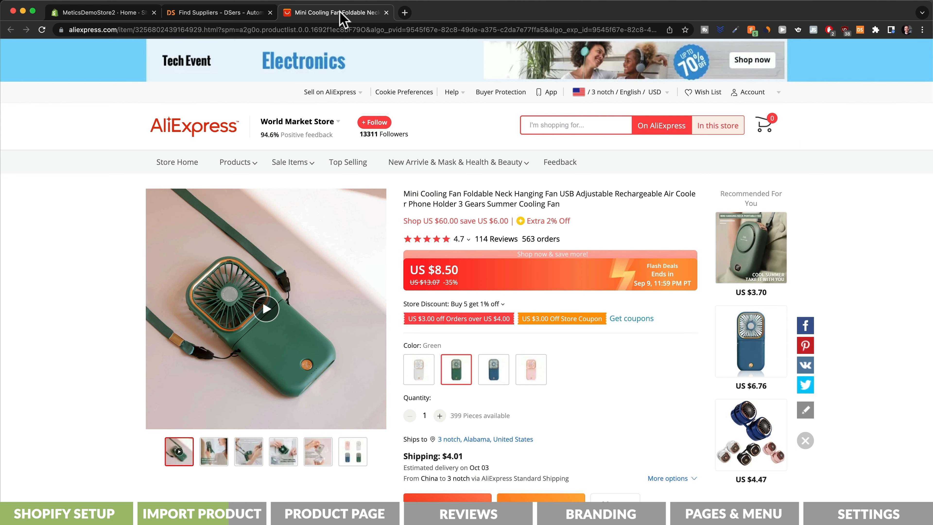
scroll(609, 208, "down", 4)
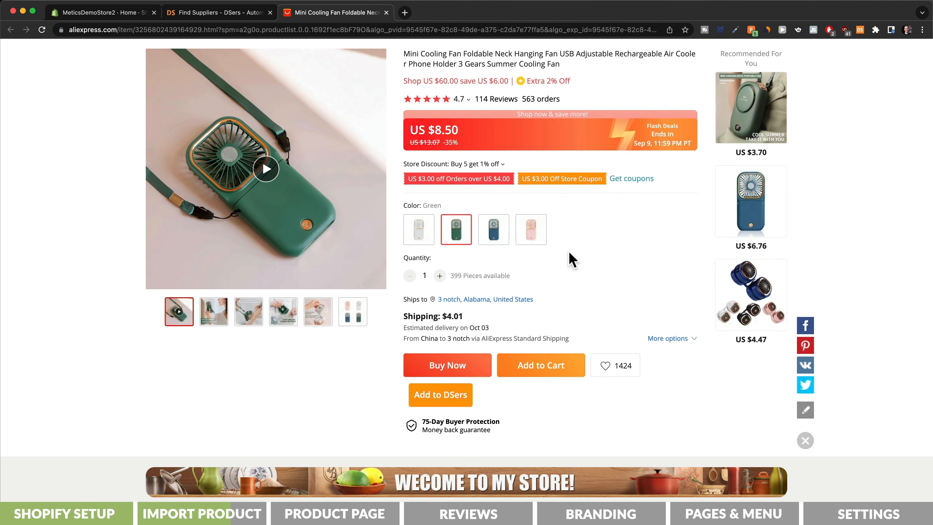
left_click(455, 408)
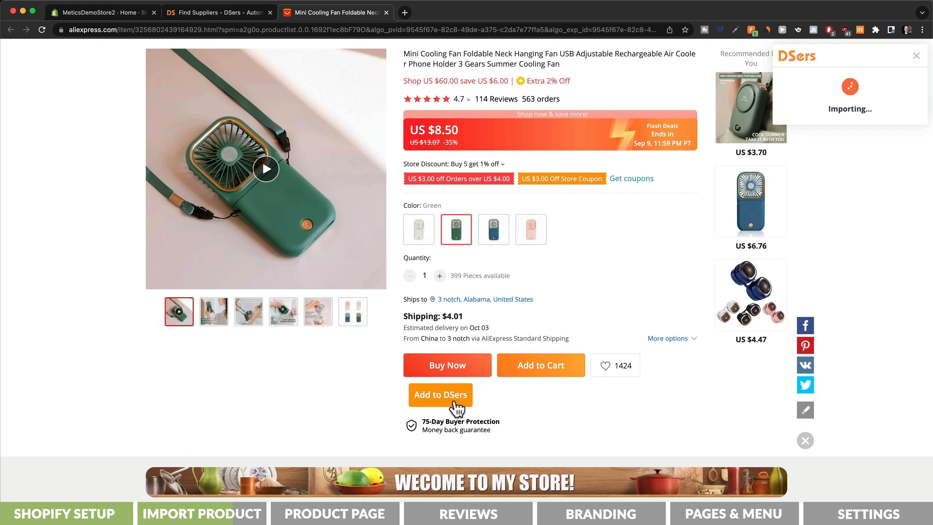
left_click(244, 17)
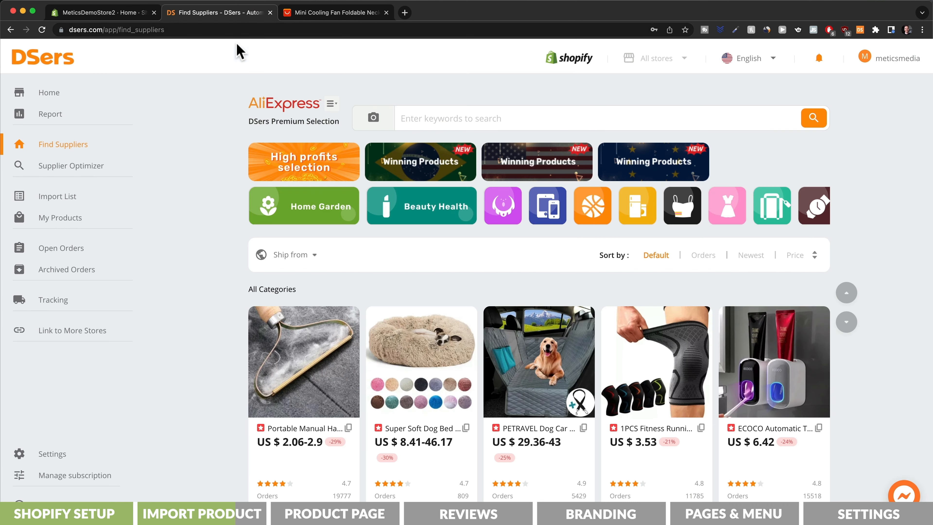
left_click(85, 200)
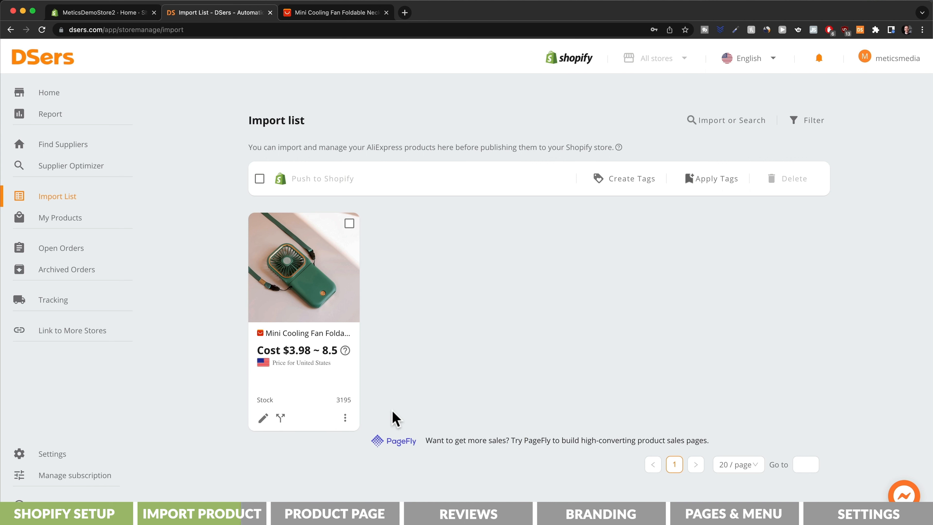
- Delete the $8.50 White variant shipped from China from the fan's variants
left_click(261, 418)
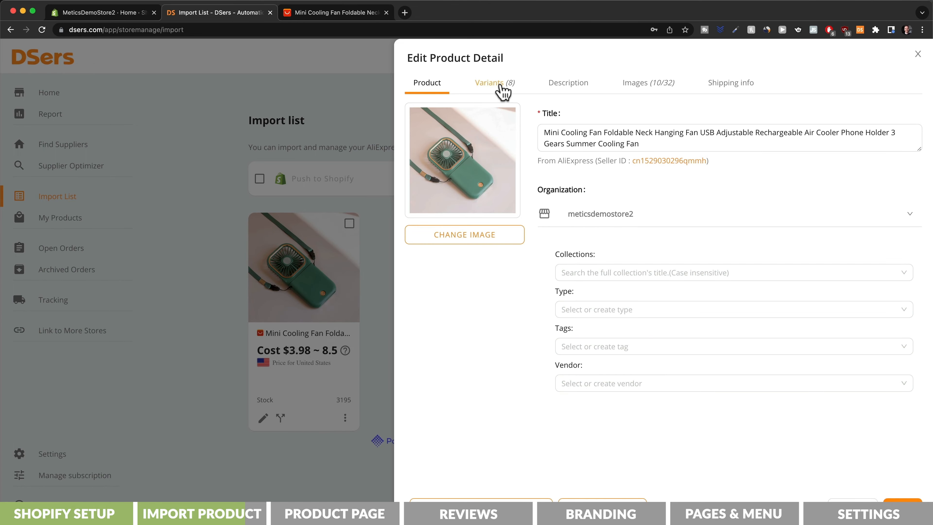
left_click(501, 84)
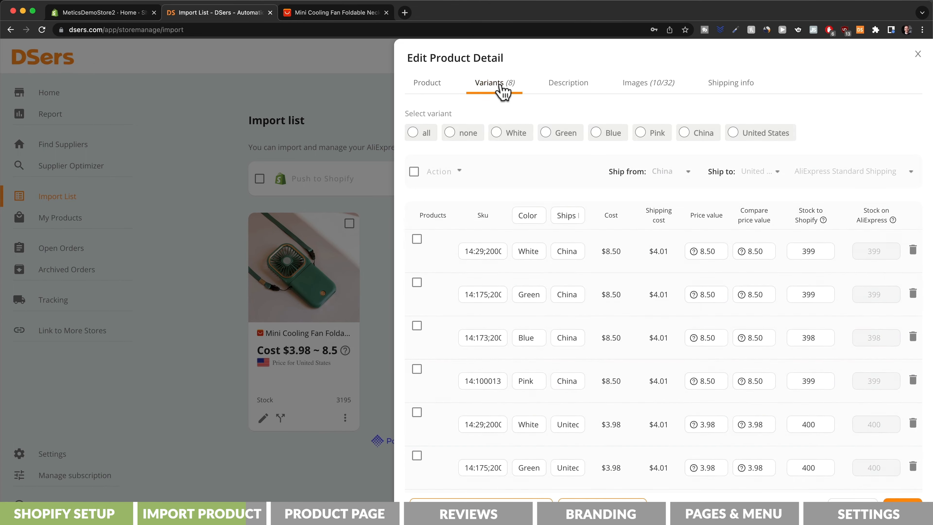
left_click(912, 250)
left_click(545, 168)
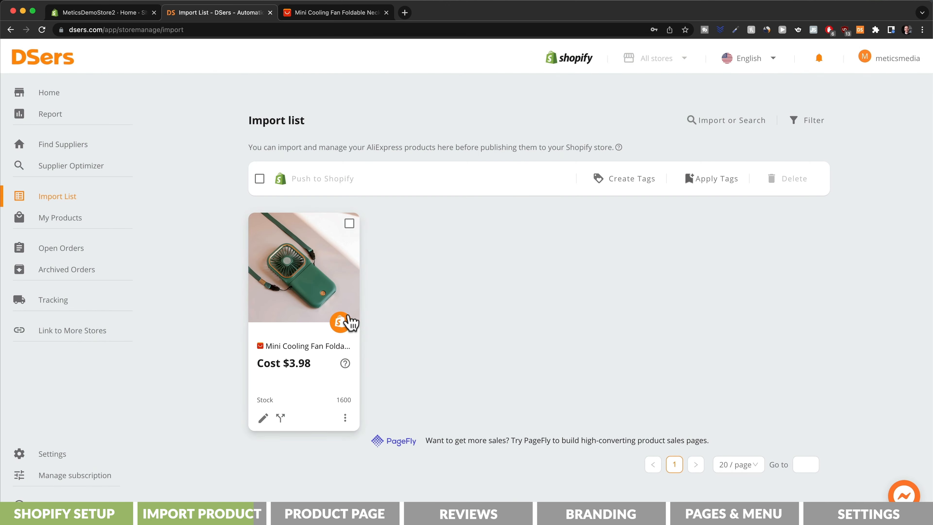
- Push the Mini Cooling Fan to Shopify and view it in the store's product list
left_click(340, 323)
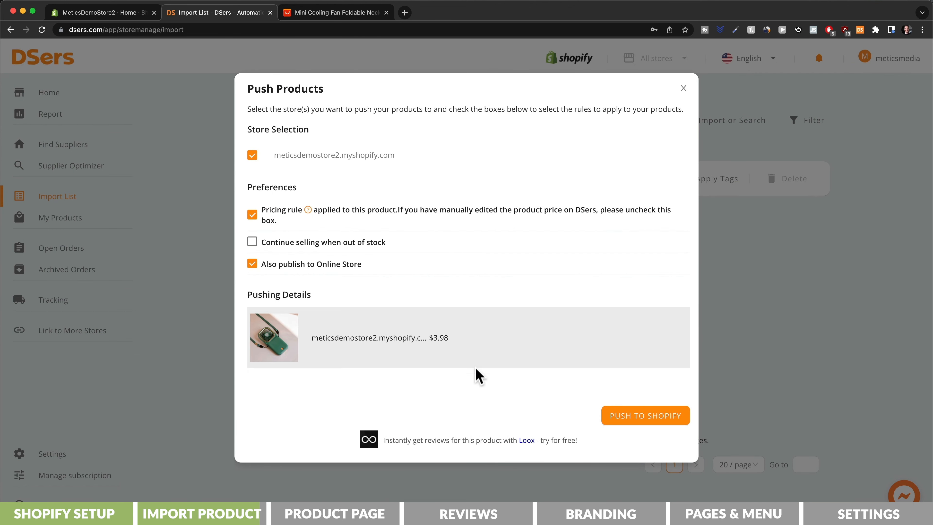
left_click(642, 417)
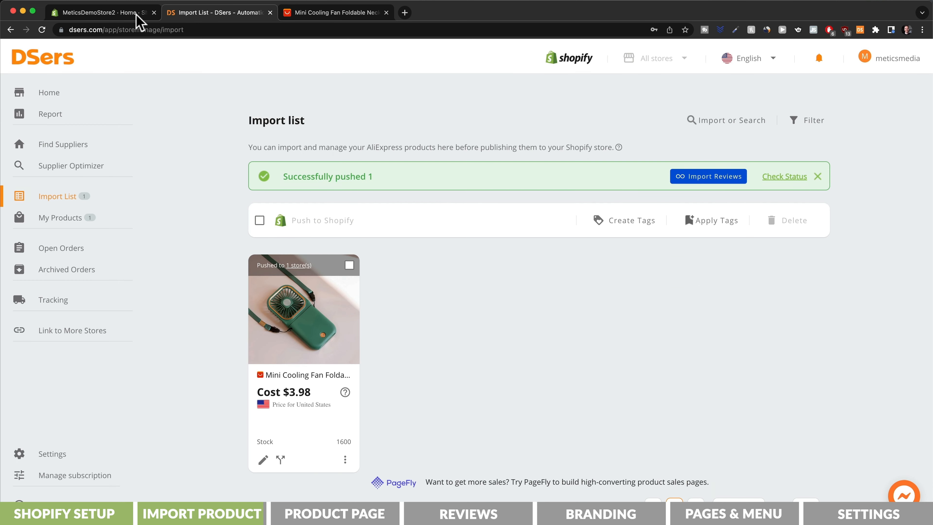
left_click(99, 12)
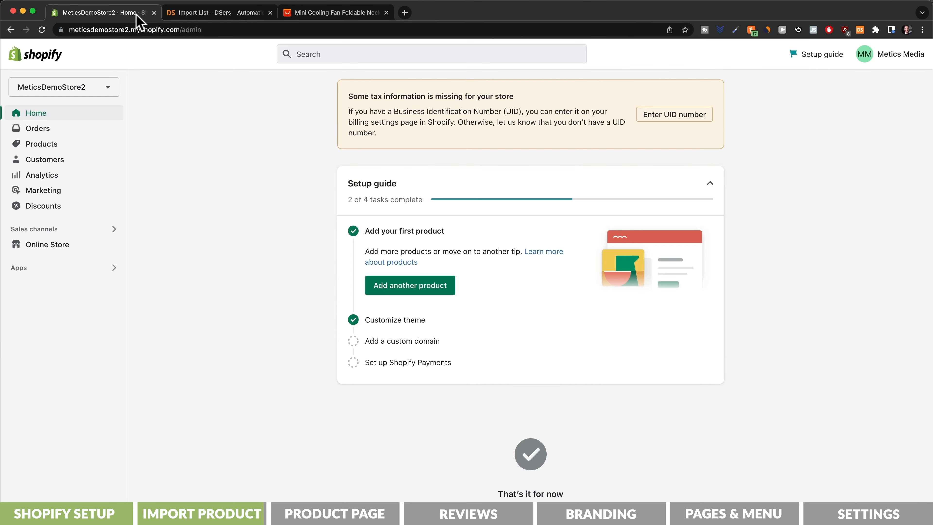
left_click(59, 147)
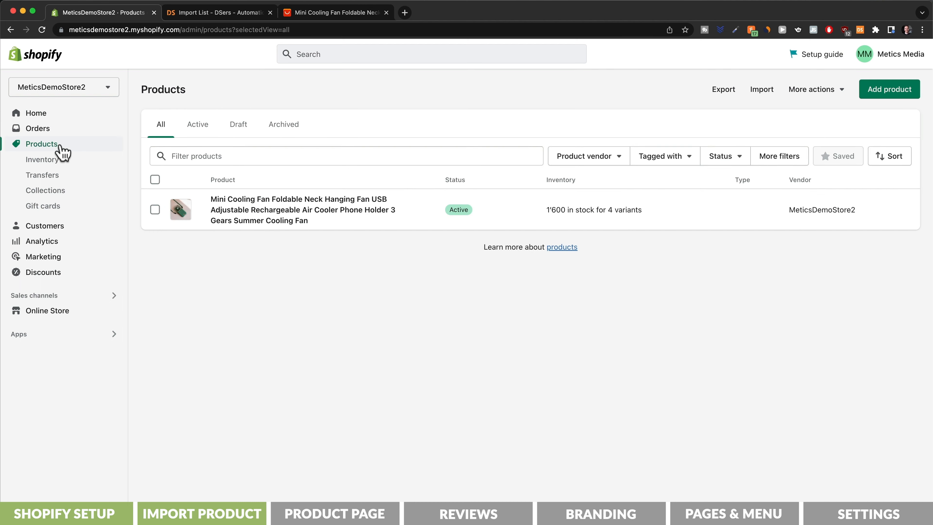
- Empty the Mini Cooling Fan's title and description in Shopify, then start a Namelix keyword entry
left_click(380, 220)
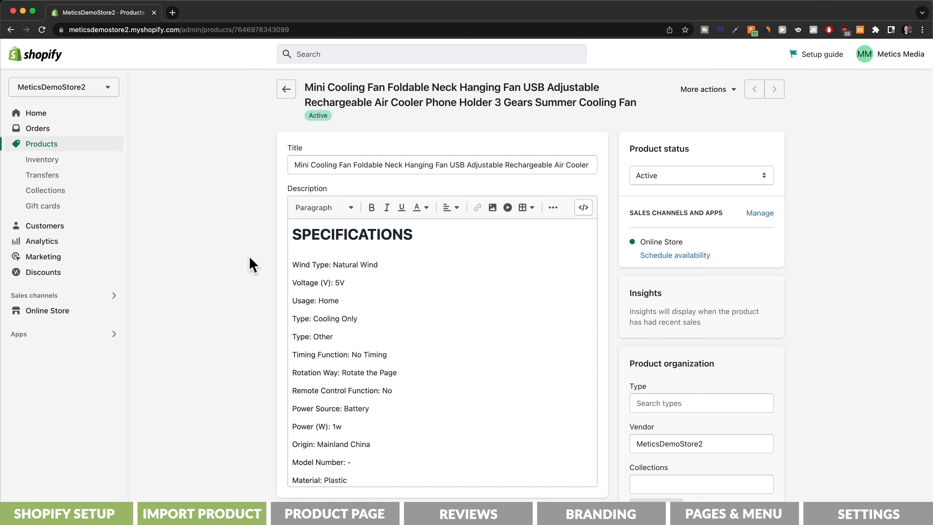
left_click(347, 163)
key("super+a")
key("BackSpace")
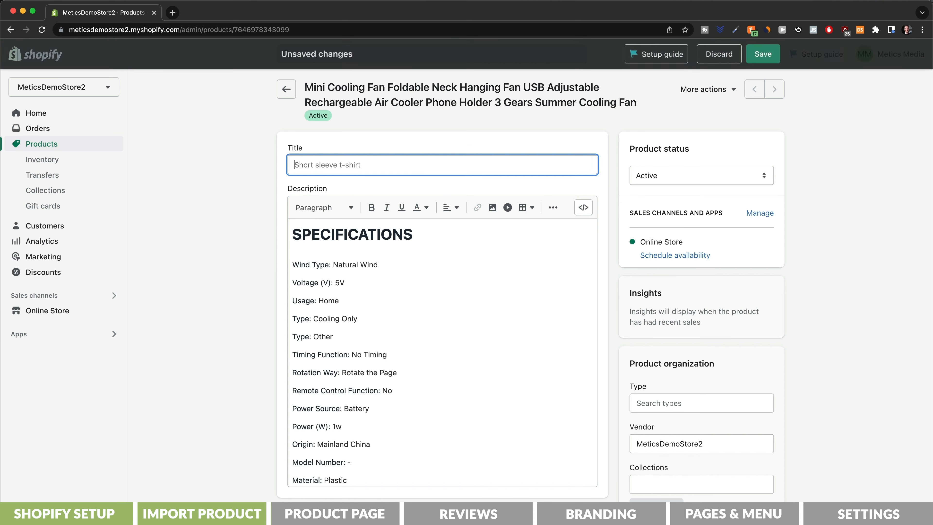
left_click(344, 231)
key("super+a")
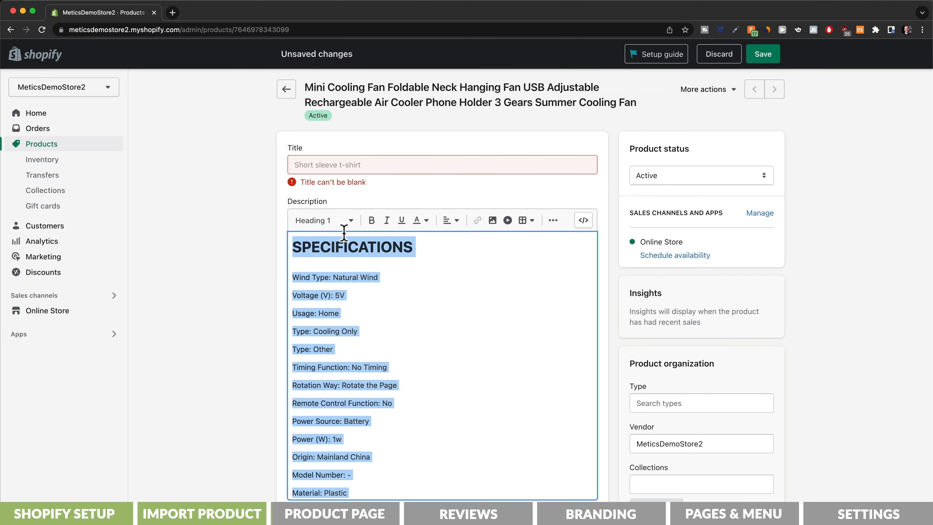
key("BackSpace")
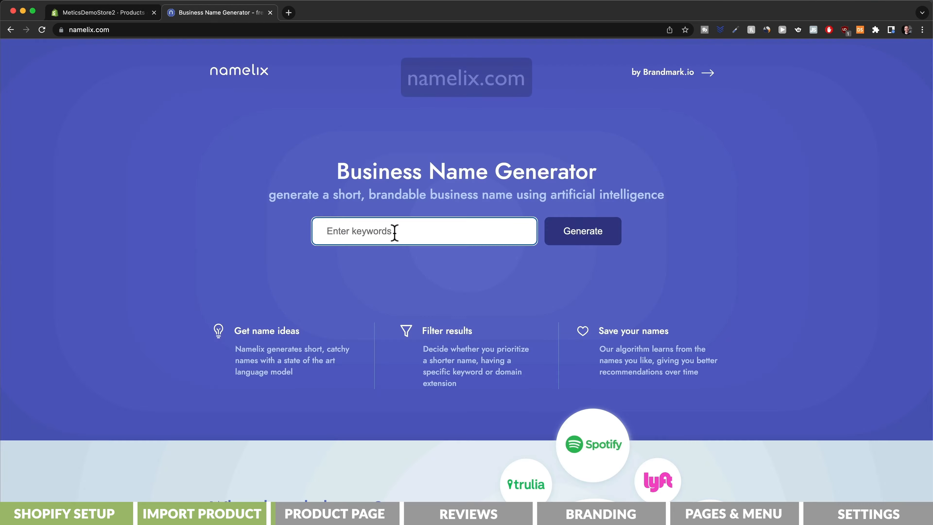
left_click(395, 233)
- Generate Namelix name ideas for 'cool fan' and check 'myeasyfan' availability on namecheckr
type("cool fan")
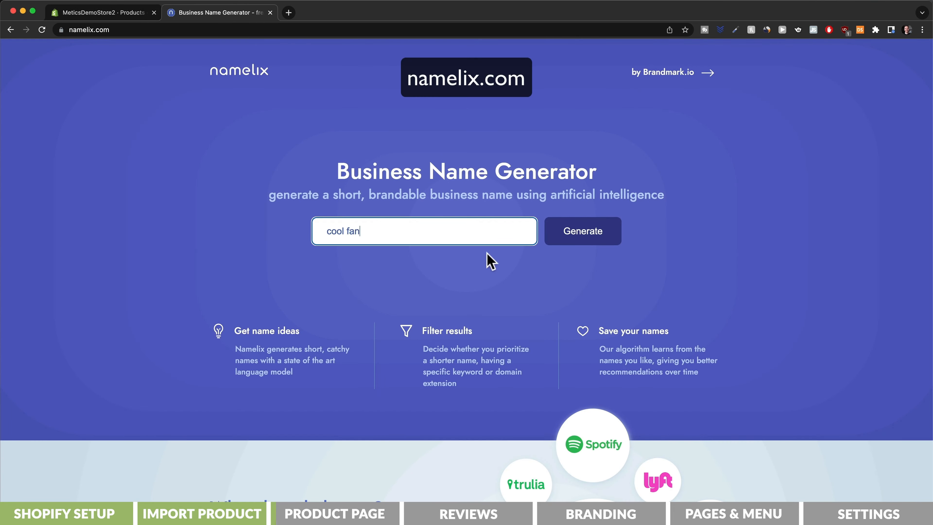
left_click(580, 236)
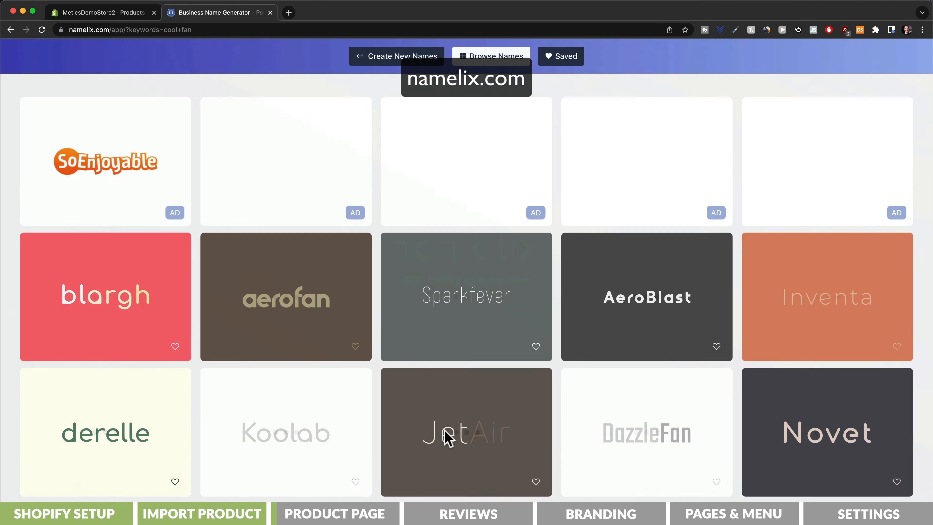
type("myea")
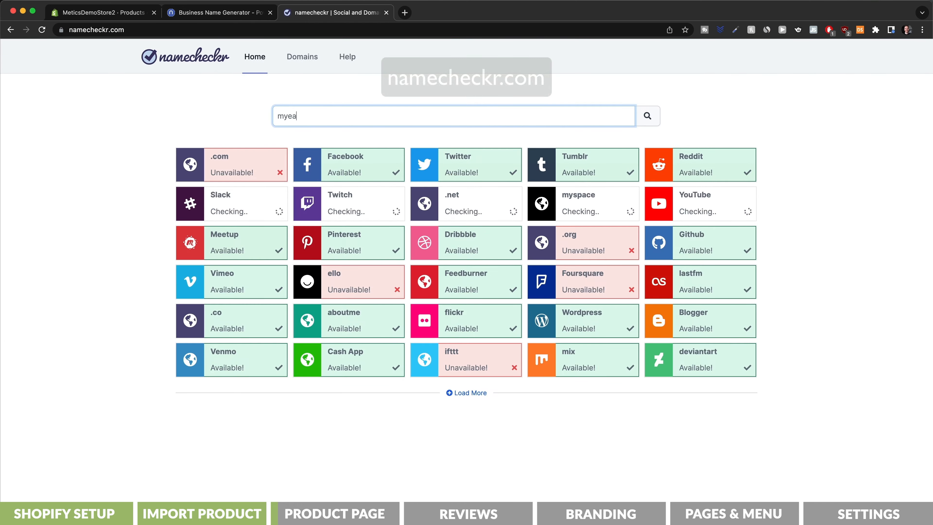
type("syfan")
key("Return")
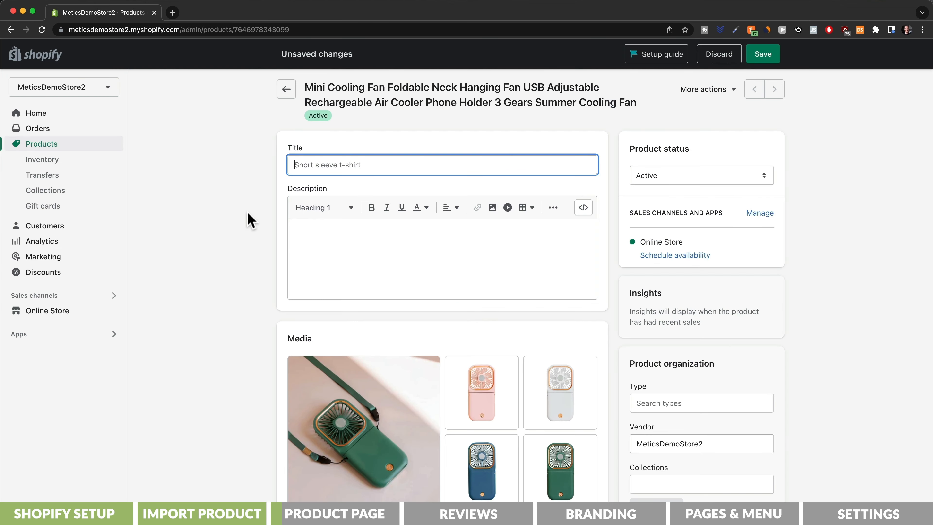
- Title the product 'MyEasyBreeze™ Mini Cooling Fan' and bring up the MyEasyBreeze Copy2 document
type("MyEasyBreeze™ Mini Cooling Fan")
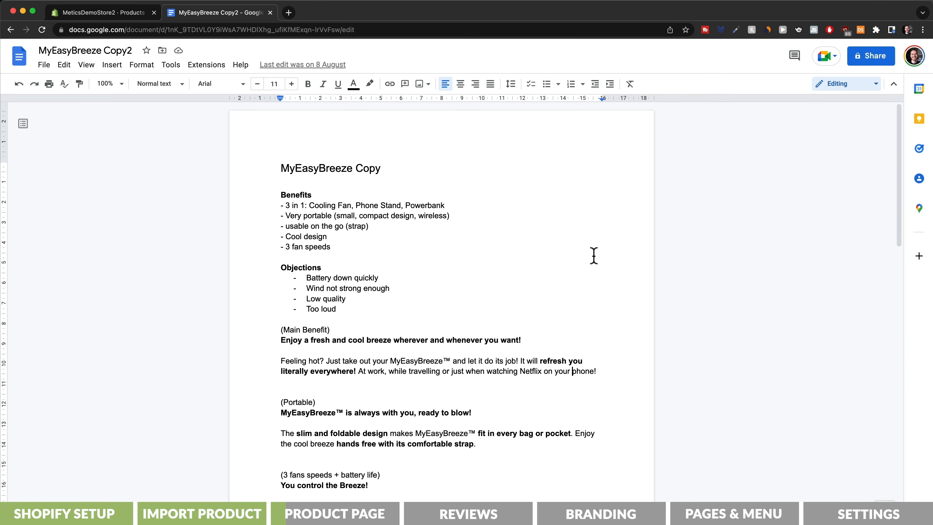
scroll(594, 255, "down", 8)
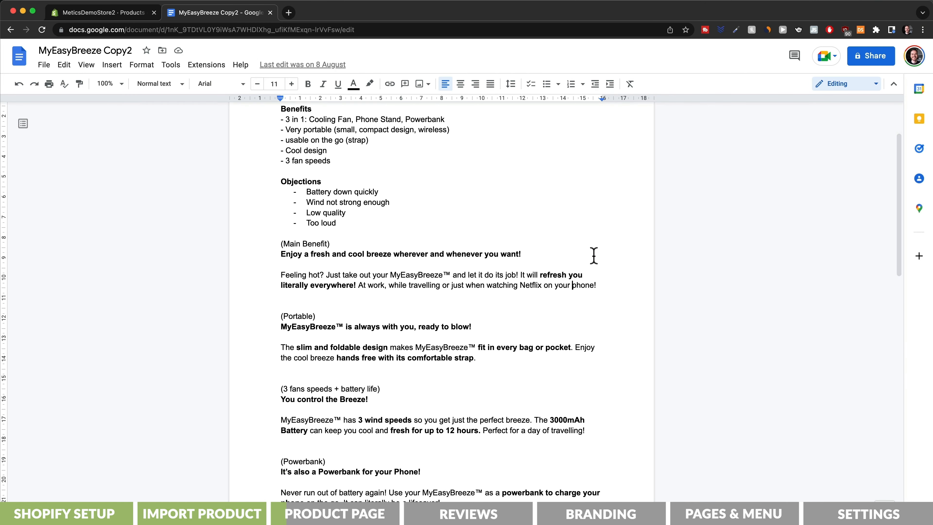
- Scroll down through the MyEasyBreeze Copy2 document's benefit sections
scroll(593, 255, "down", 7)
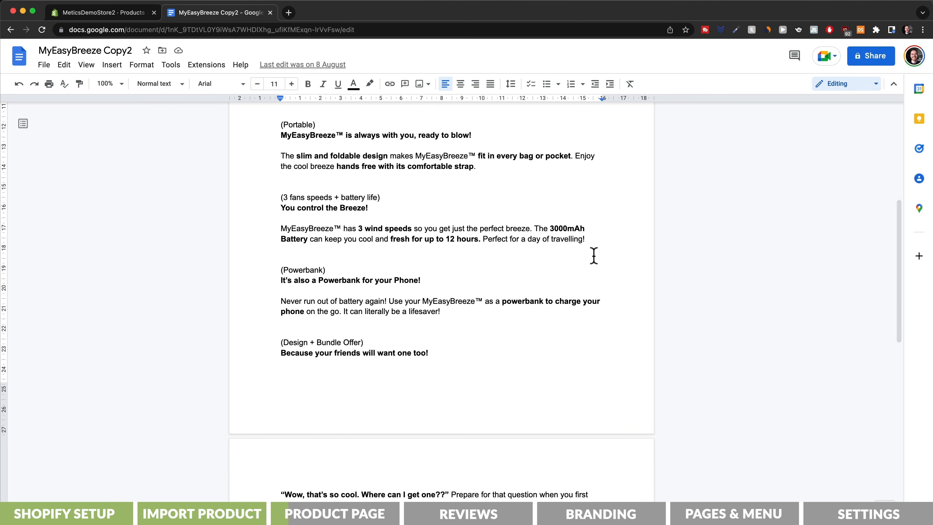
scroll(593, 255, "down", 8)
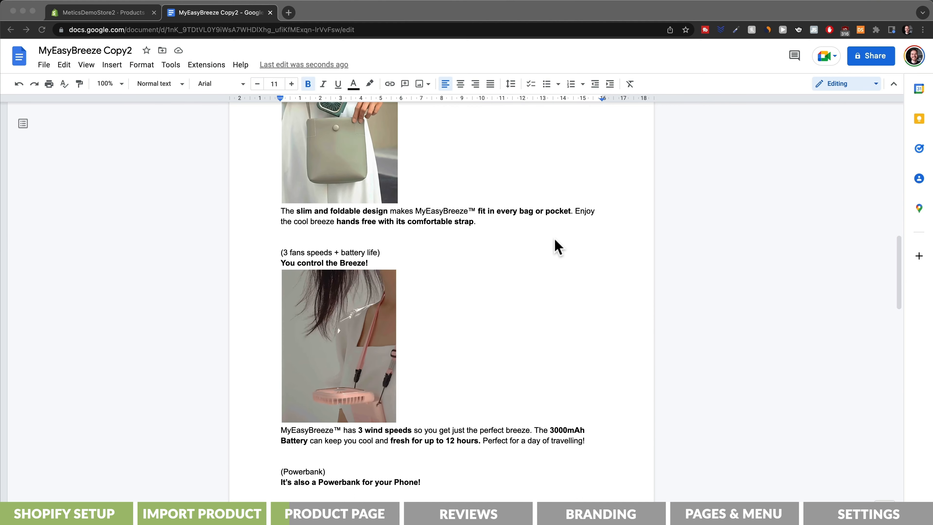
scroll(556, 246, "down", 14)
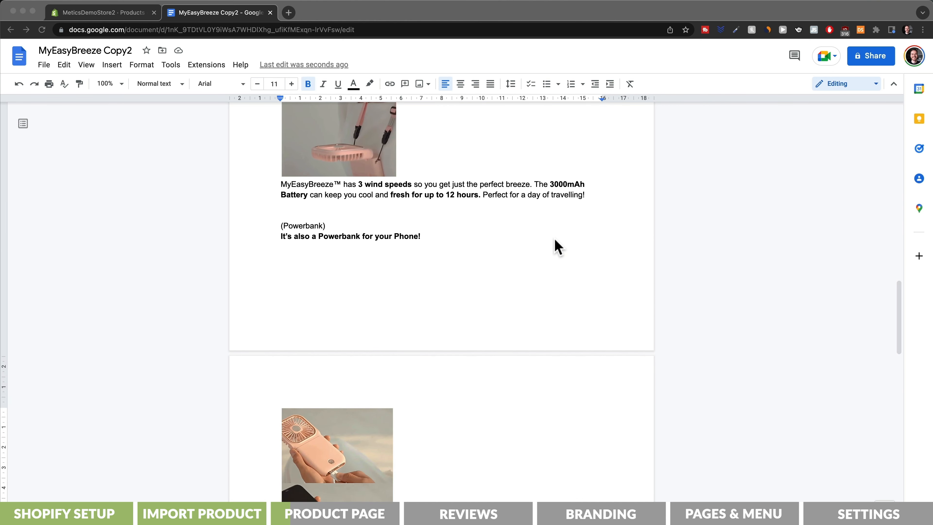
scroll(555, 246, "down", 14)
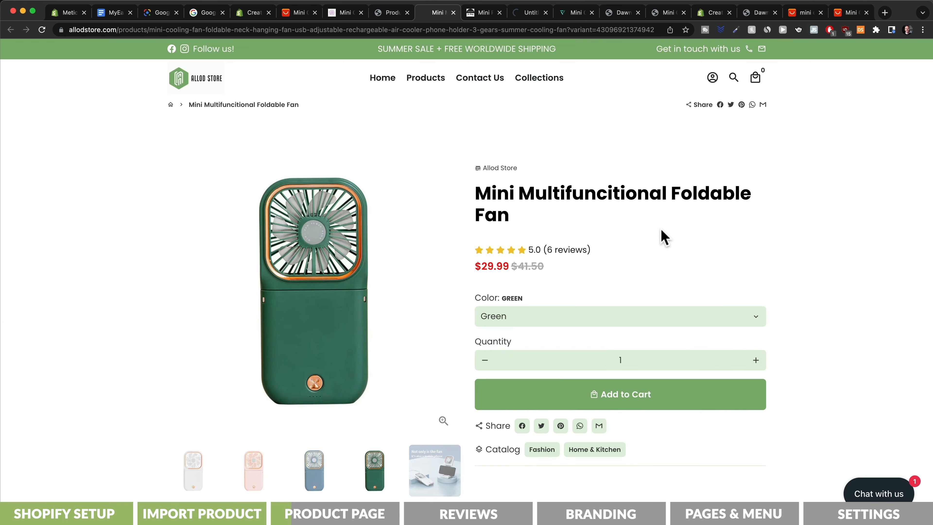
- Reverse-search a screenshot of the fan product photo with Google Lens and find its image source
scroll(664, 237, "down", 20)
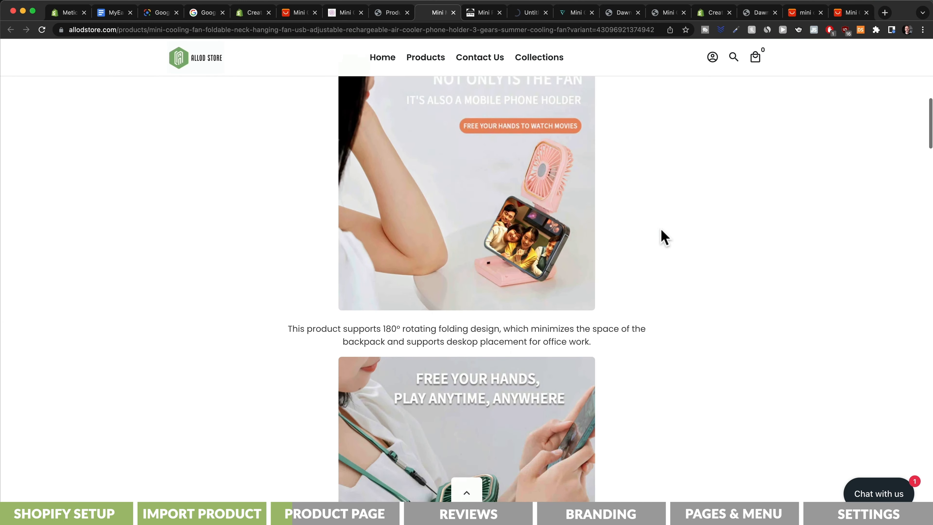
scroll(664, 237, "down", 10)
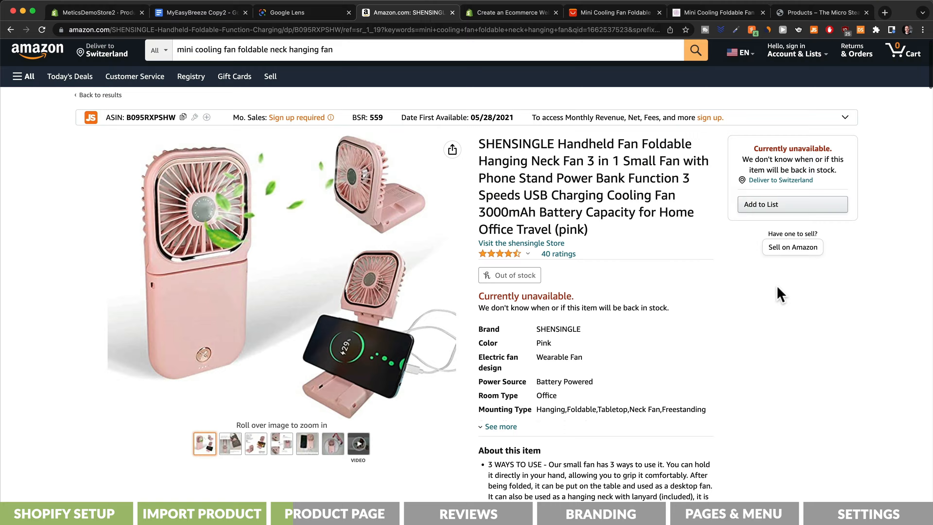
scroll(781, 292, "down", 20)
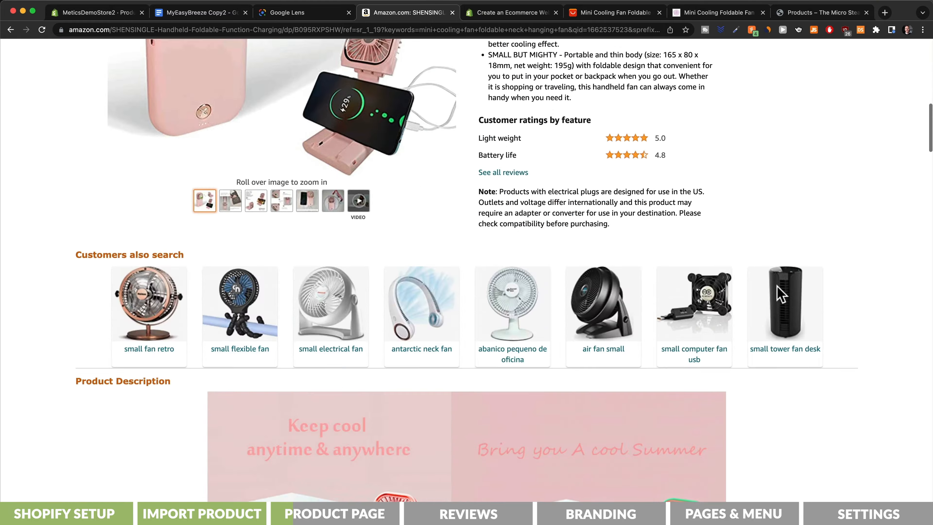
scroll(781, 294, "down", 20)
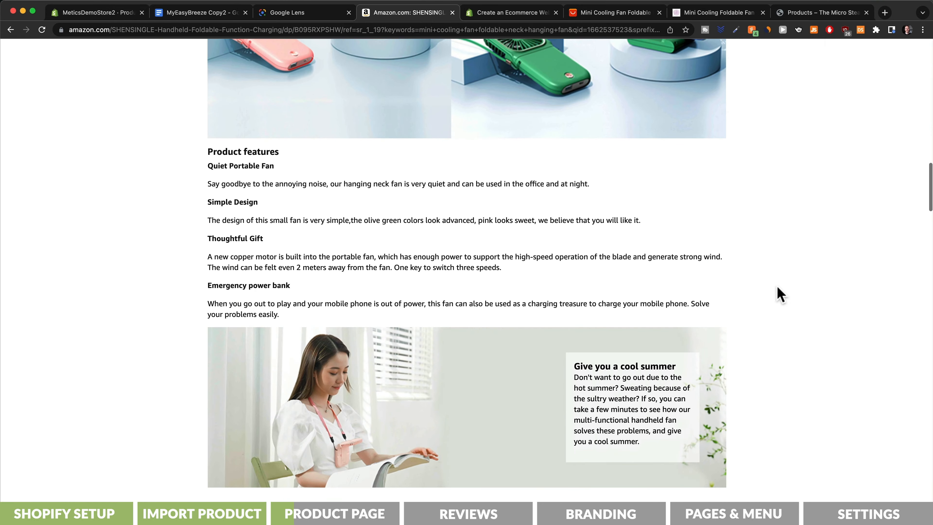
scroll(781, 294, "down", 2)
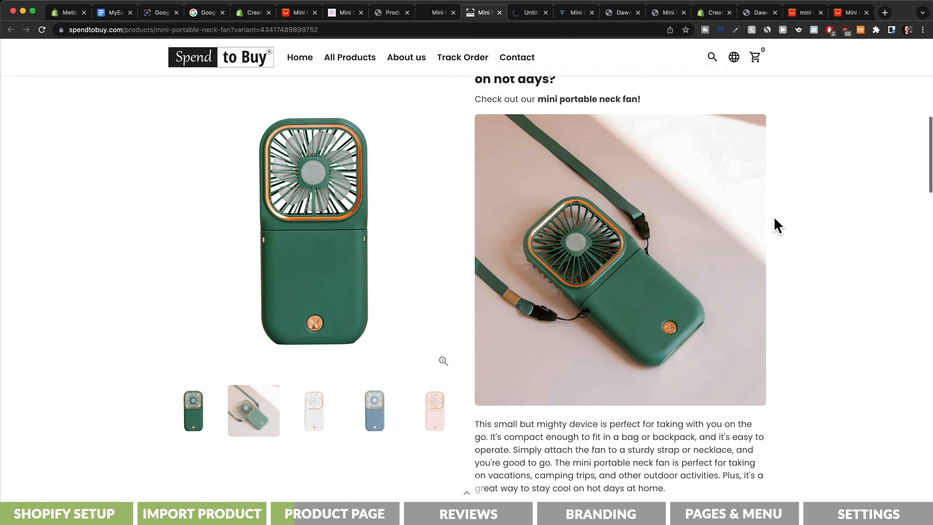
scroll(777, 225, "down", 2)
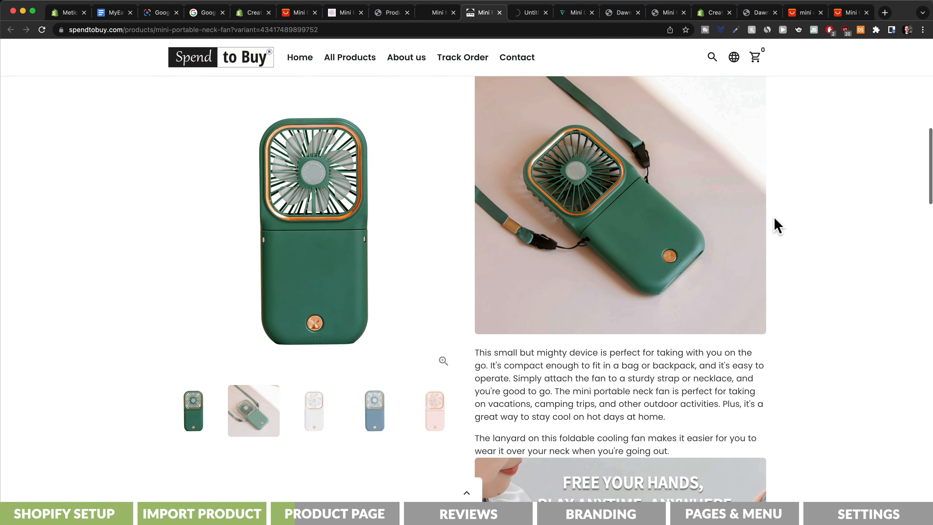
scroll(776, 225, "down", 6)
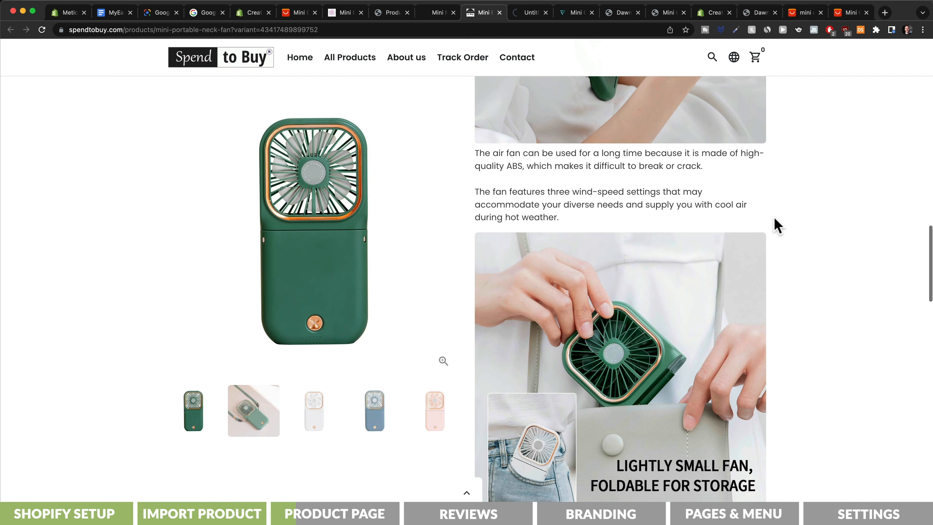
scroll(776, 225, "down", 12)
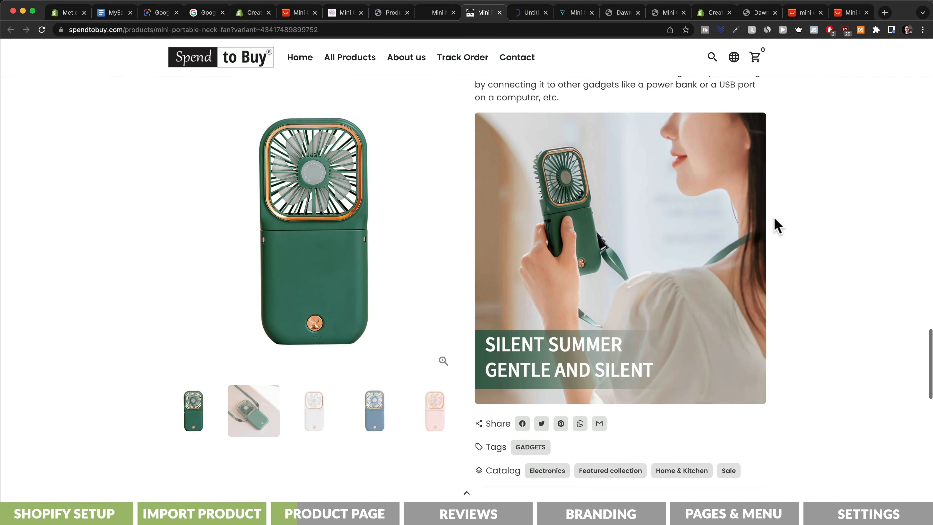
scroll(776, 224, "down", 8)
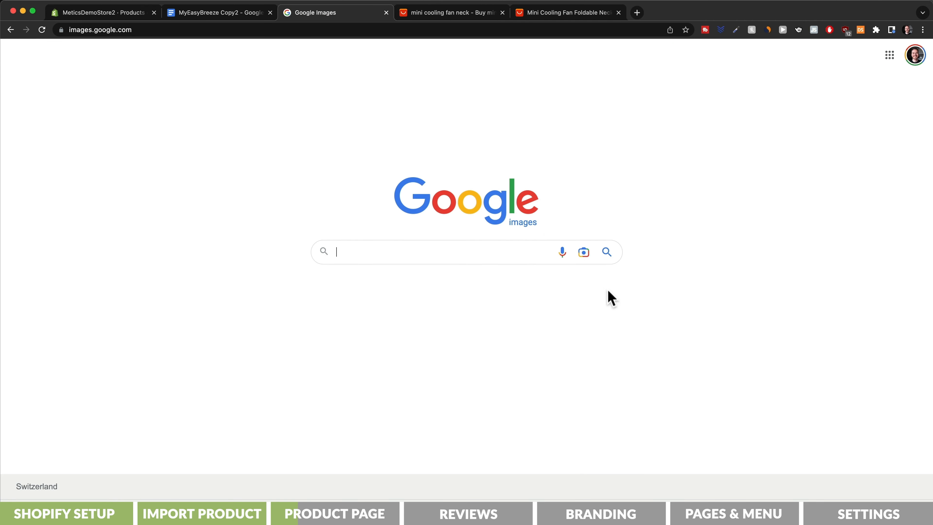
left_click(583, 252)
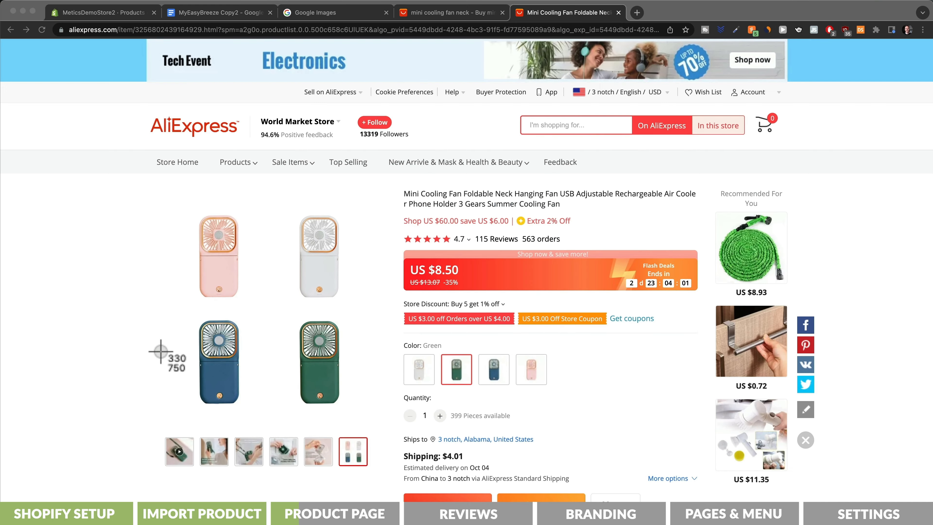
left_click_drag(160, 186, 375, 420)
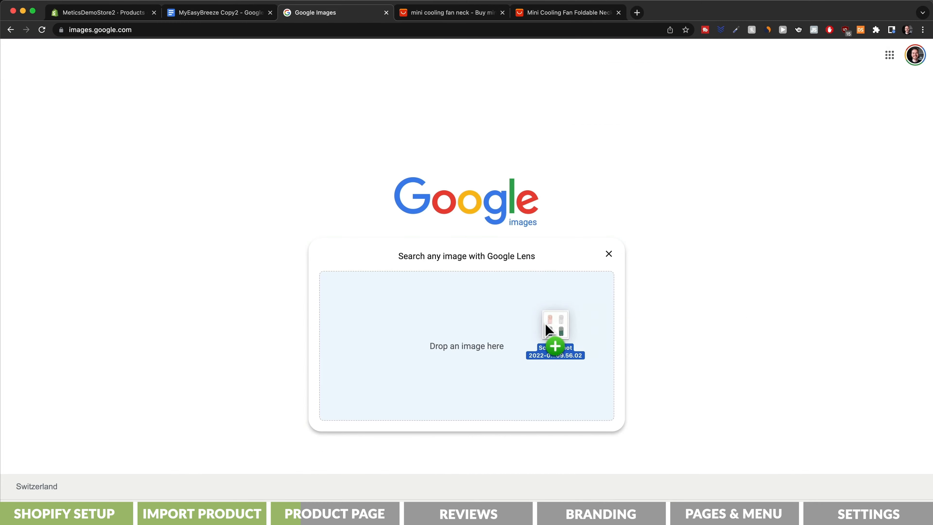
left_click_drag(545, 324, 459, 340)
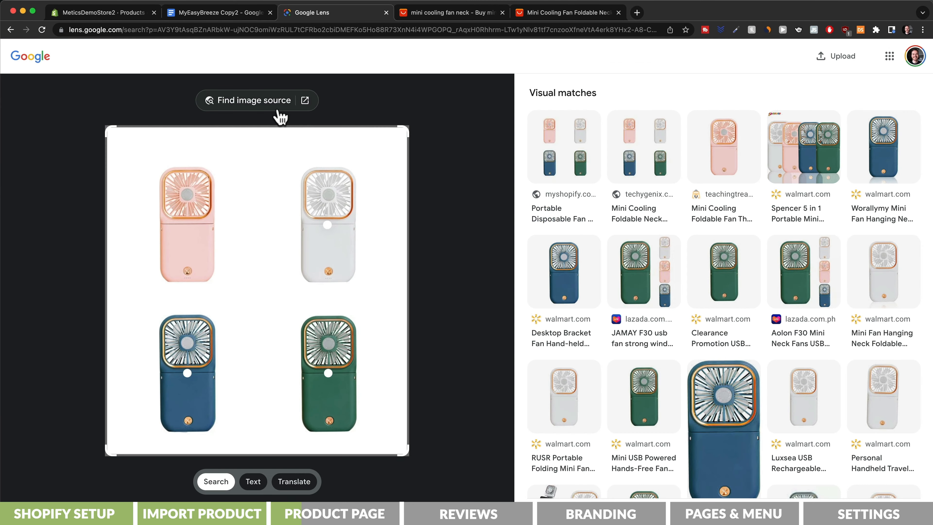
left_click(274, 108)
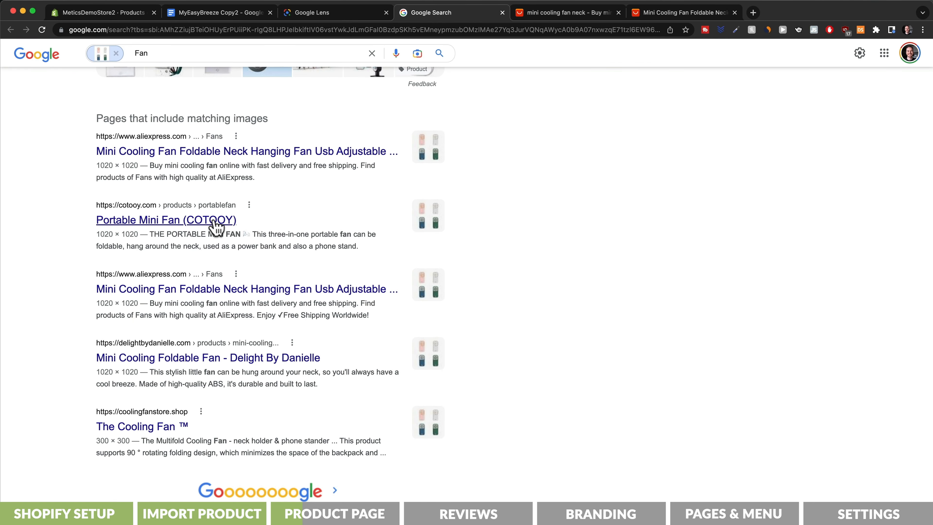
- Open four matching store pages in new tabs and read the Amazon listing's customer reviews
left_click(213, 220, "super")
left_click(233, 289, "super")
left_click(194, 357, "super")
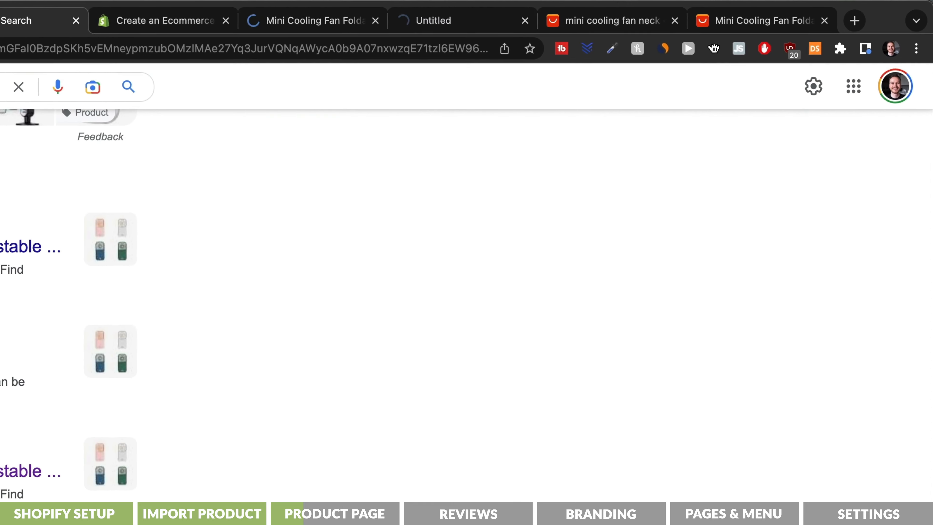
left_click(162, 426, "super")
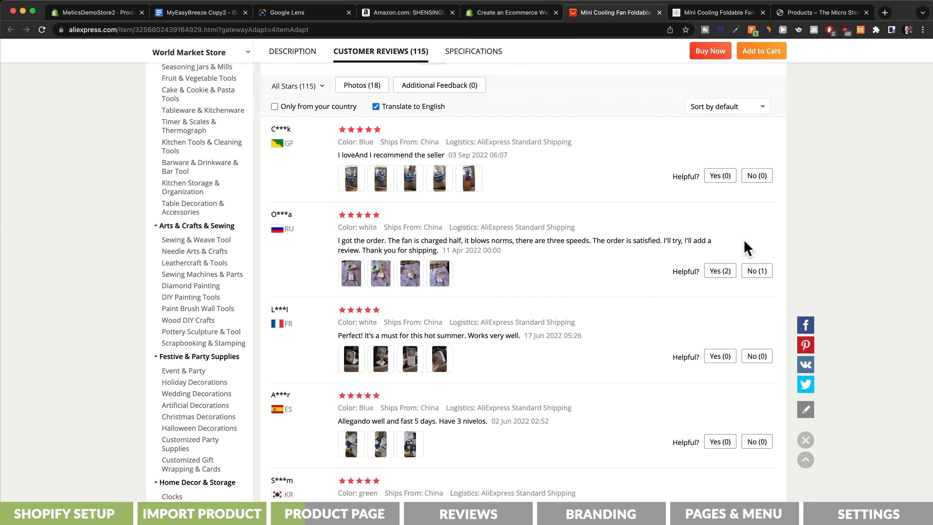
scroll(745, 245, "down", 5)
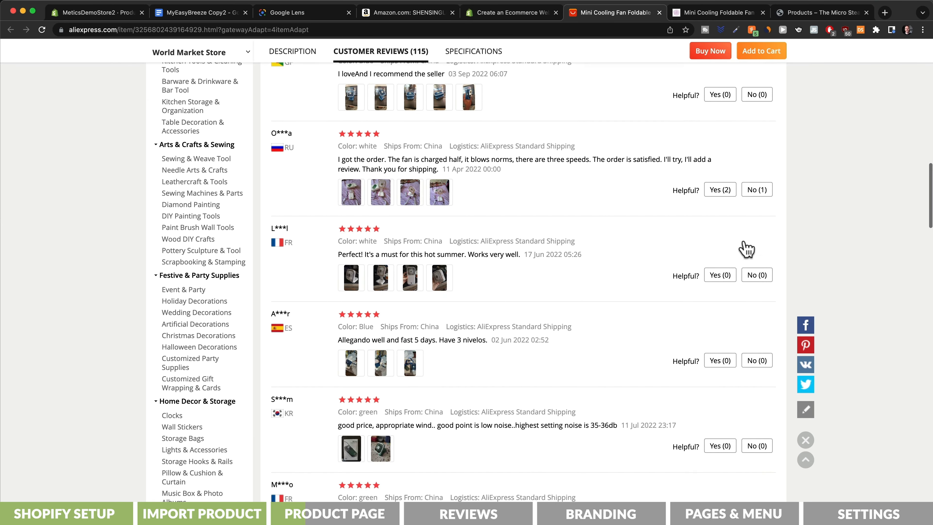
key("super+4")
scroll(832, 296, "down", 5)
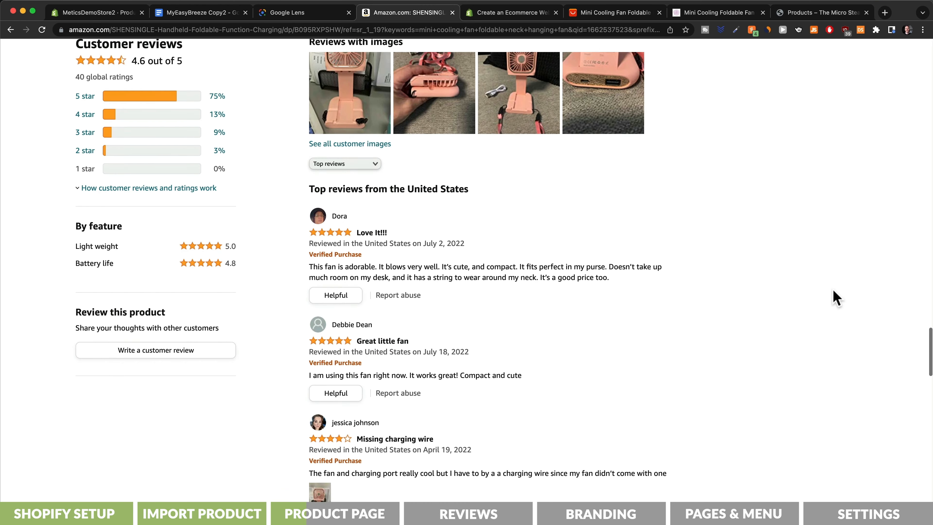
scroll(837, 297, "down", 5)
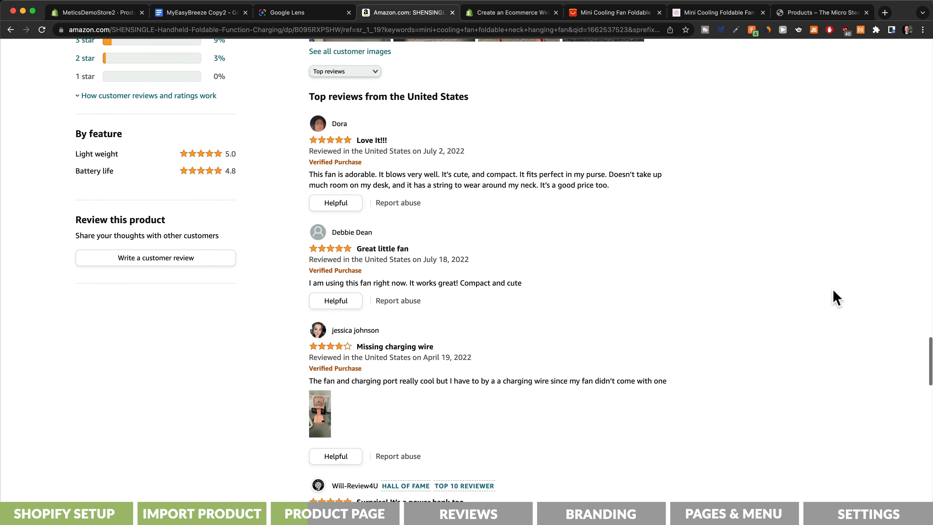
scroll(834, 292, "down", 1)
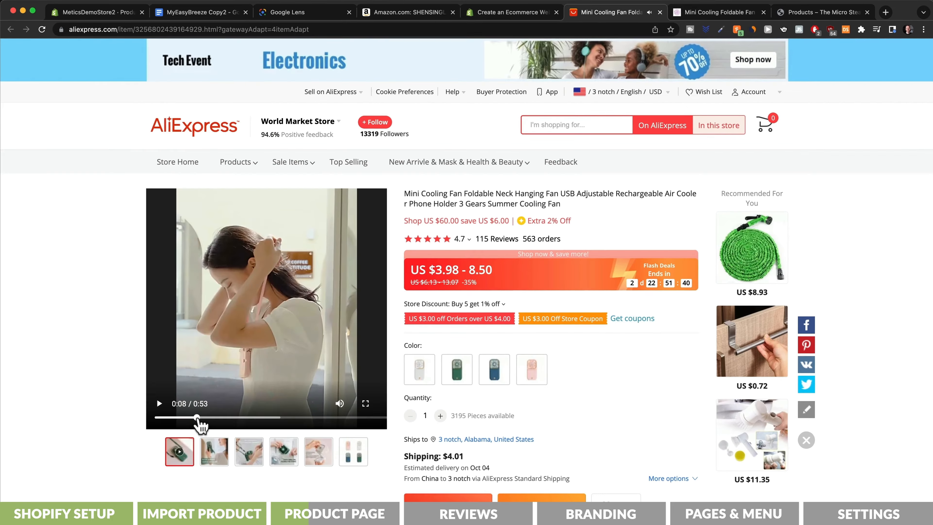
- Pick a clip of the fan's product video starting around 0:15 and convert it to a GIF
left_click_drag(198, 419, 227, 419)
left_click_drag(319, 438, 392, 435)
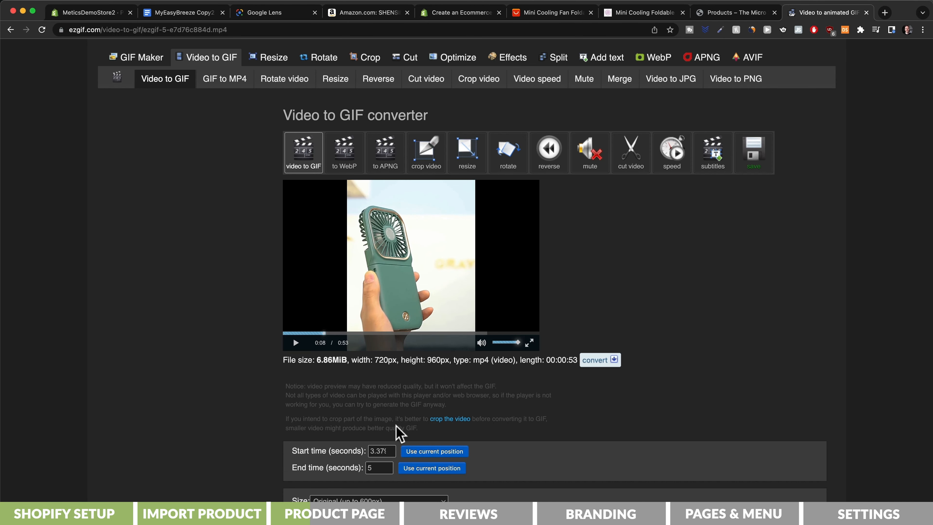
left_click(410, 468)
scroll(456, 397, "down", 7)
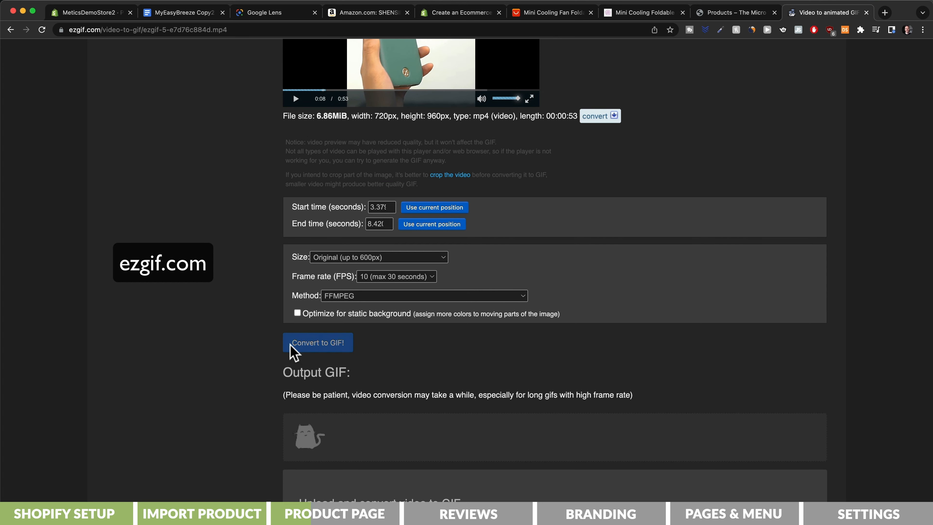
left_click(317, 343)
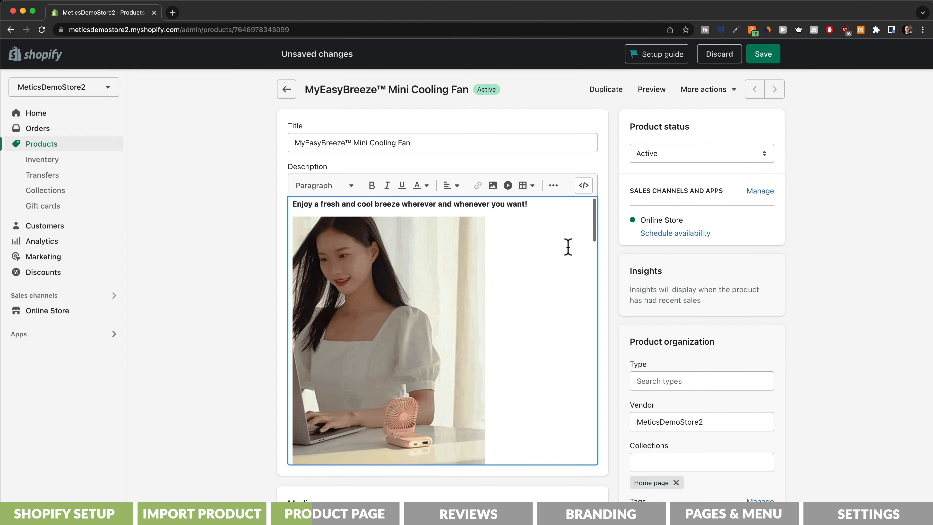
- Make the description's opening line a centered Heading 3
scroll(568, 246, "down", 12)
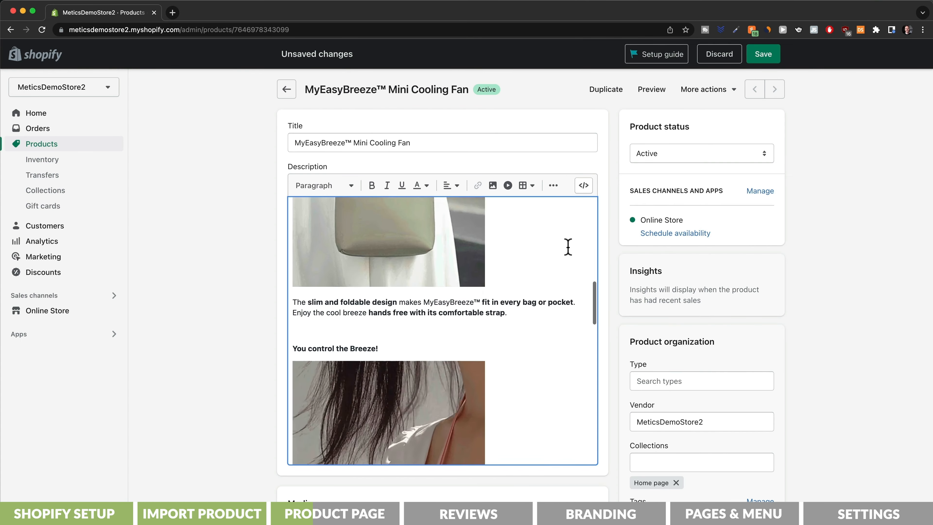
scroll(568, 246, "down", 10)
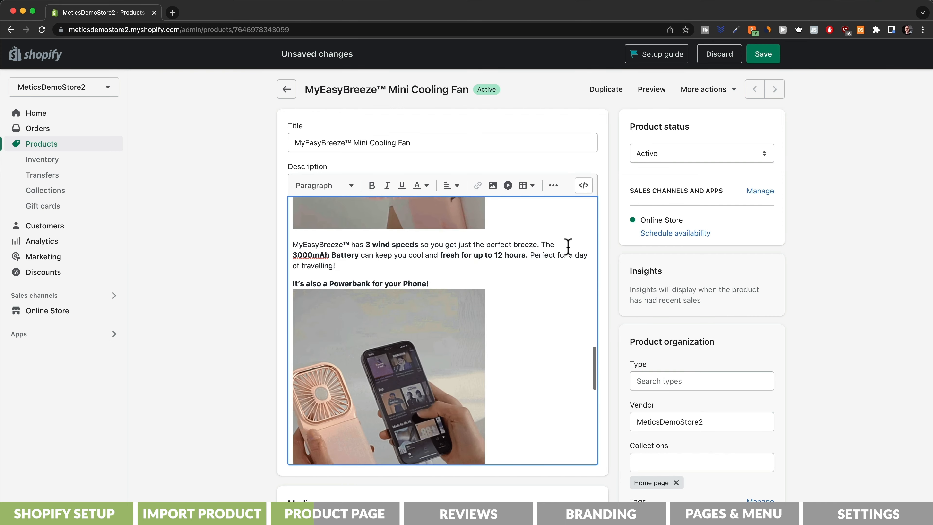
scroll(568, 246, "down", 12)
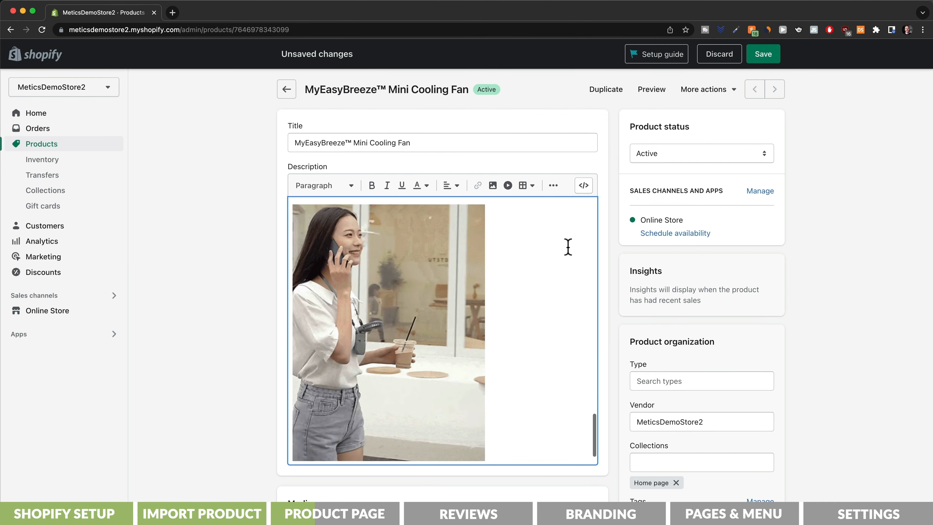
scroll(567, 246, "down", 3)
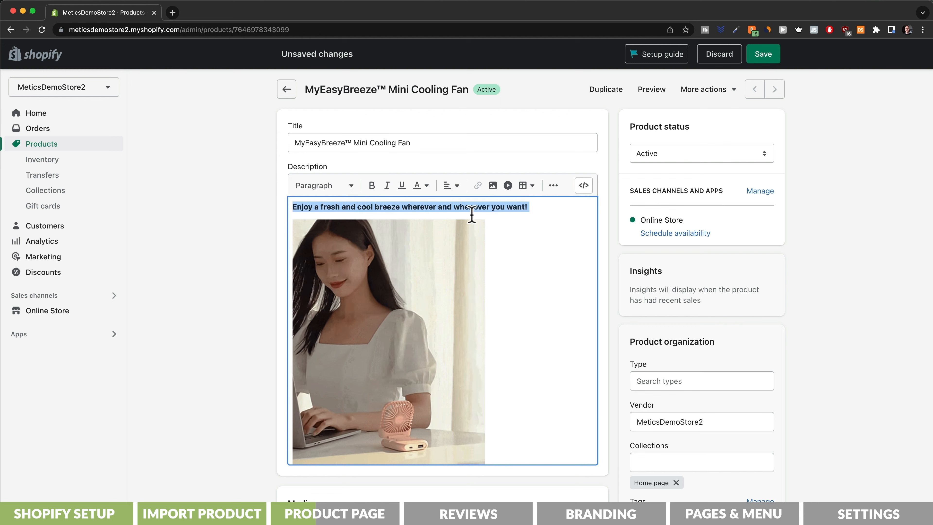
left_click(350, 187)
left_click(330, 286)
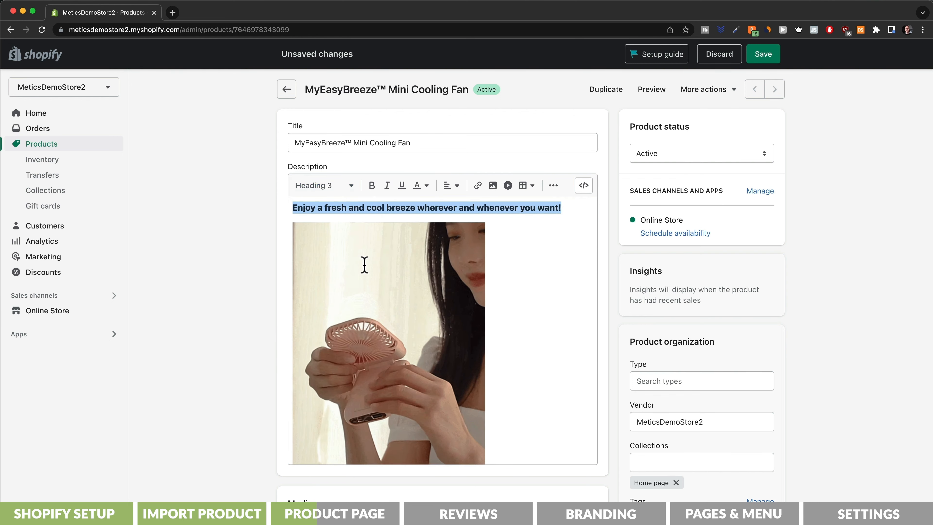
left_click(449, 187)
left_click(452, 221)
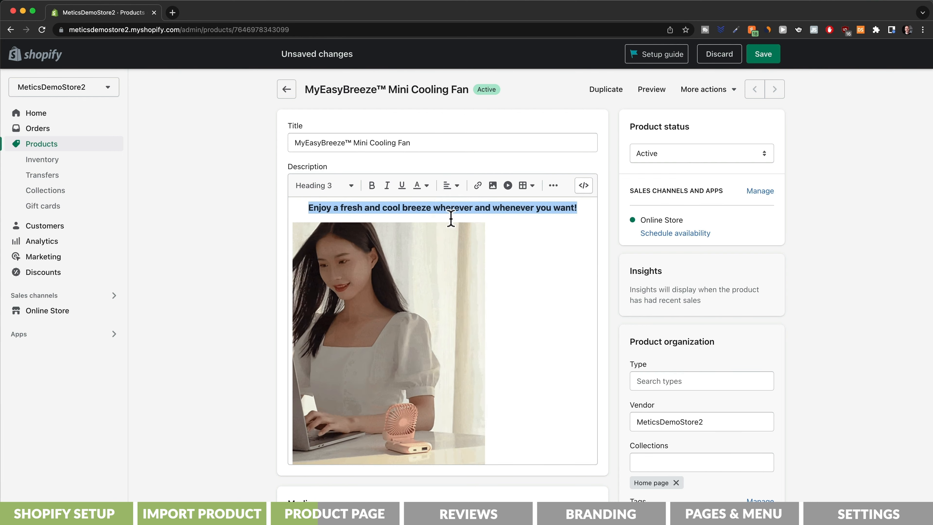
- Center the first GIF beneath the heading
left_click(436, 296)
left_click(453, 188)
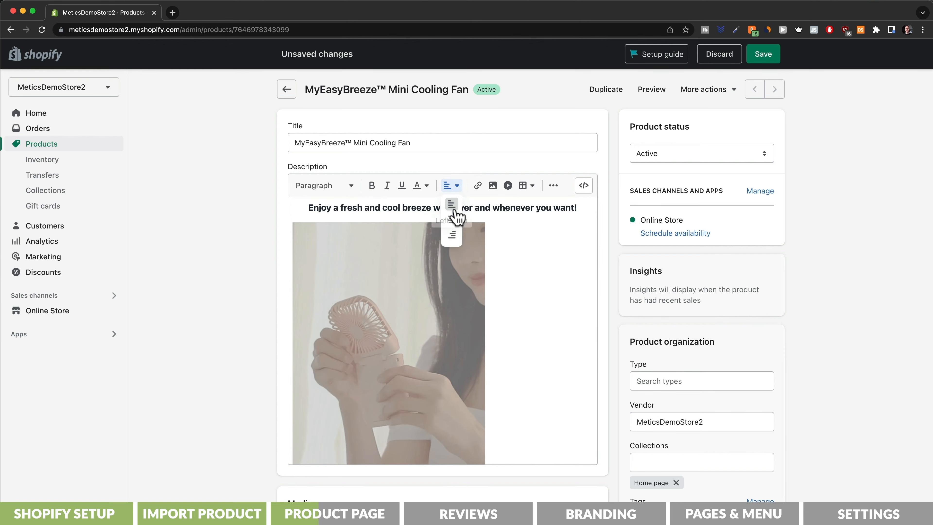
left_click(453, 221)
scroll(616, 381, "down", 10)
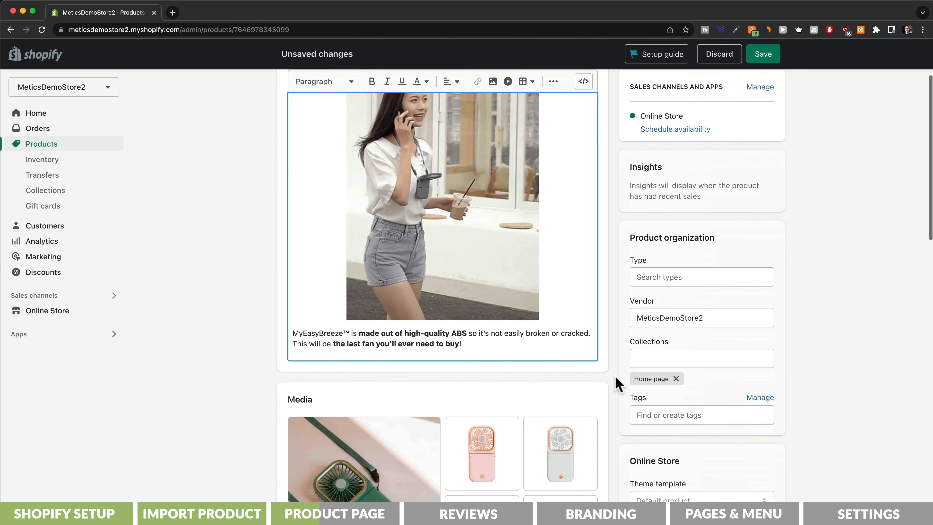
scroll(618, 382, "down", 1)
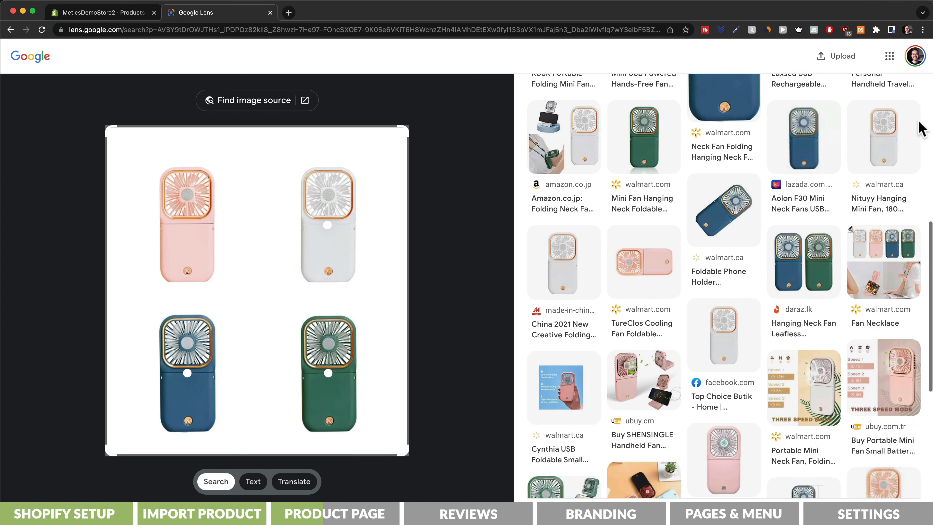
- Scroll through Google Lens visual matches for the four-colour fan photo
scroll(919, 125, "down", 5)
scroll(920, 125, "down", 4)
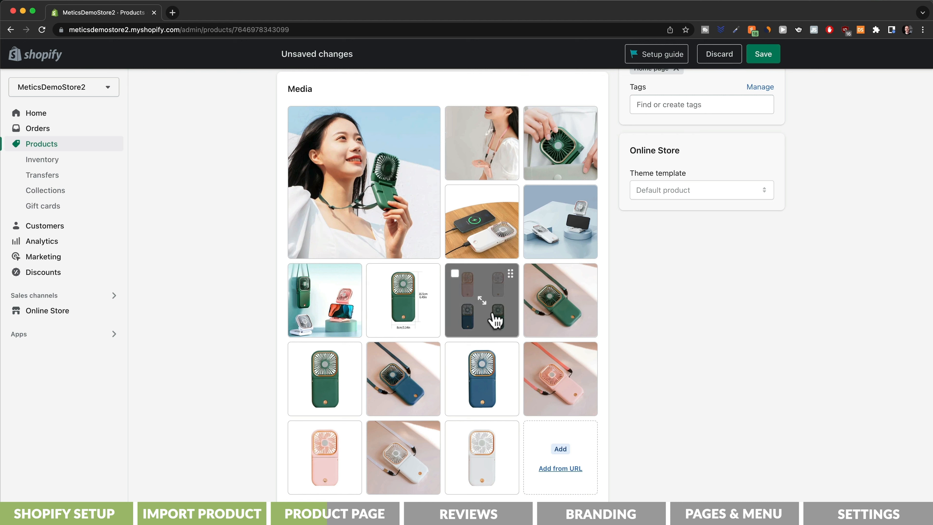
- Move the four-colour fan photo earlier in Media and delete the Ships From option
mouse_move(488, 316)
left_mouse_down()
mouse_move(348, 364)
mouse_move(351, 325)
mouse_move(469, 294)
mouse_move(487, 306)
left_mouse_up()
scroll(805, 388, "down", 8)
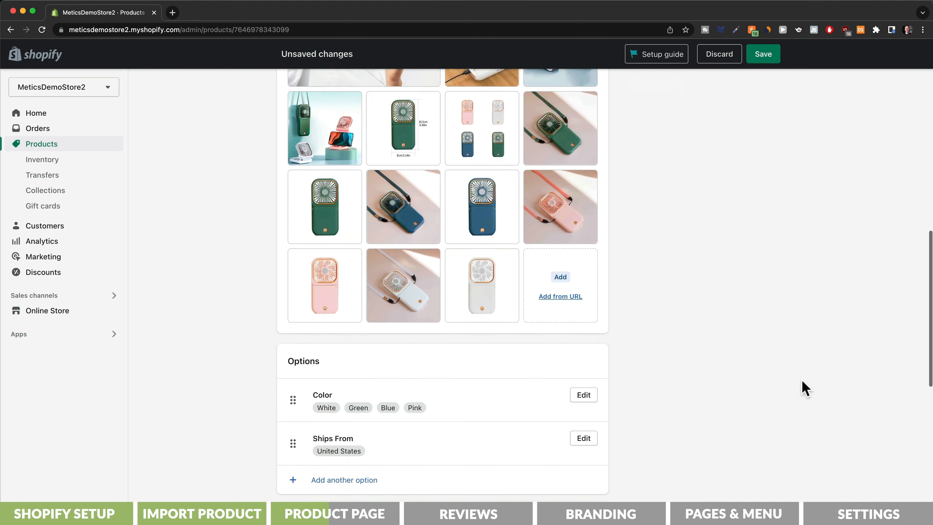
left_click(584, 316)
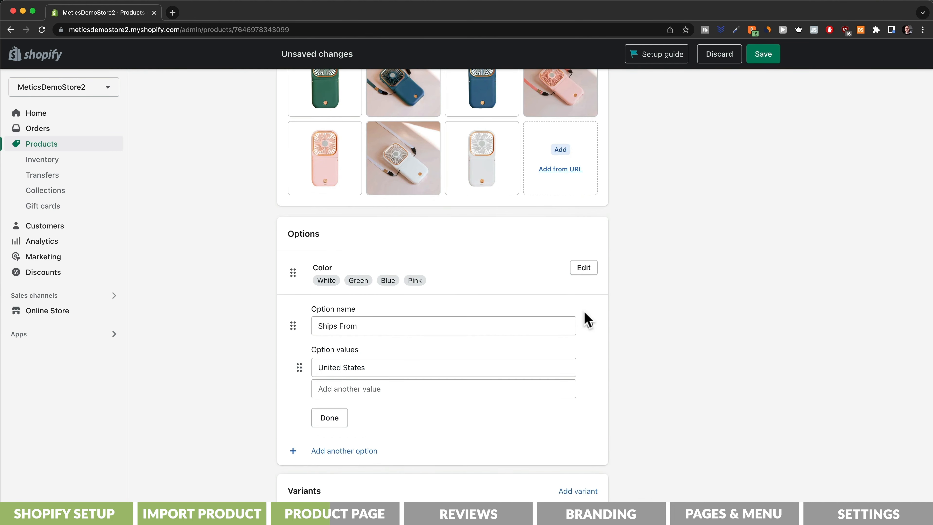
left_click(585, 318)
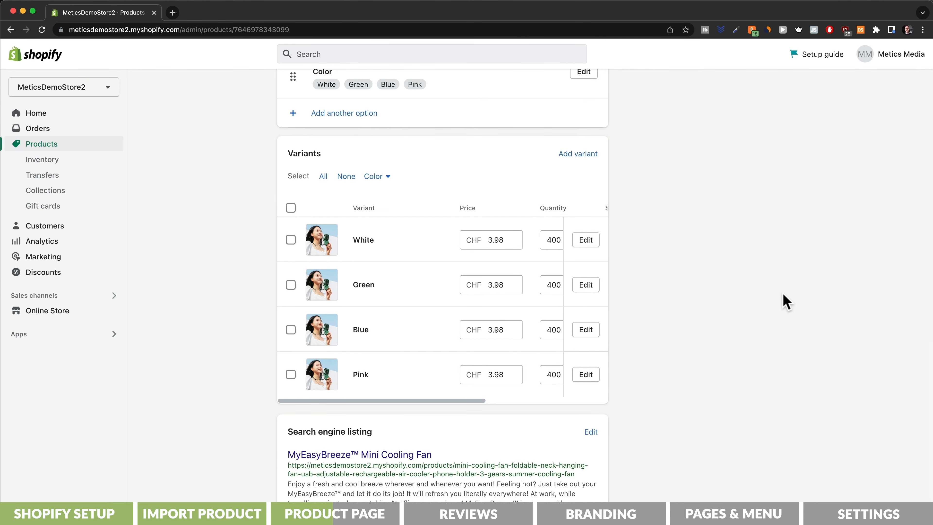
- Give the White variant the white fan photo, price 29.99 and compare-at price 59.99
left_click(585, 154)
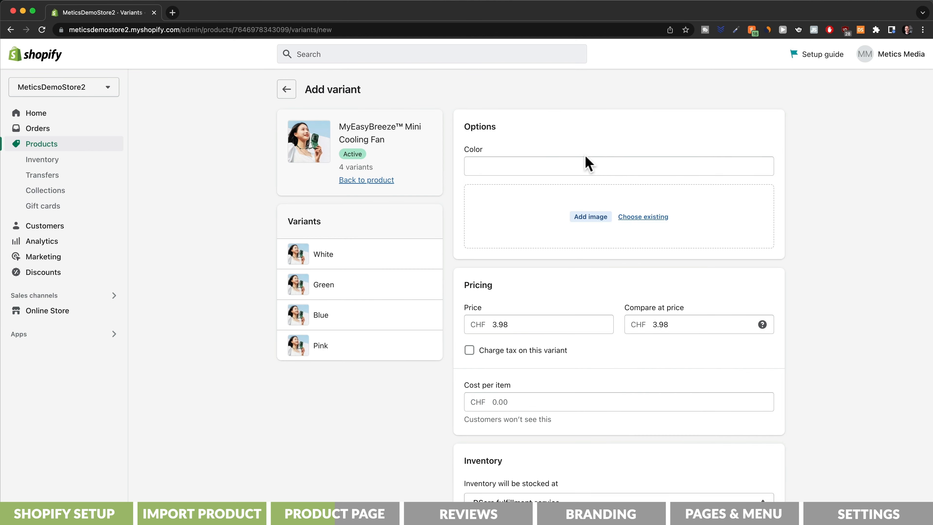
left_click(386, 254)
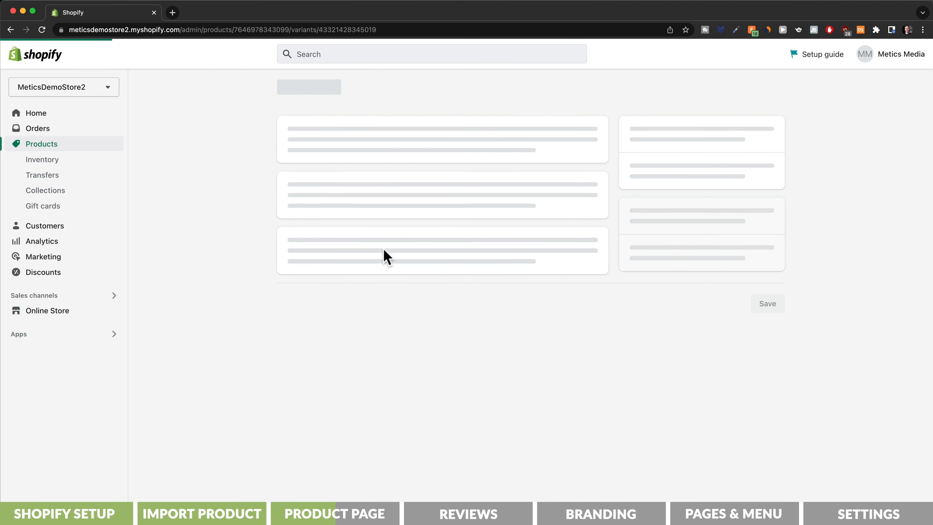
left_click(490, 245)
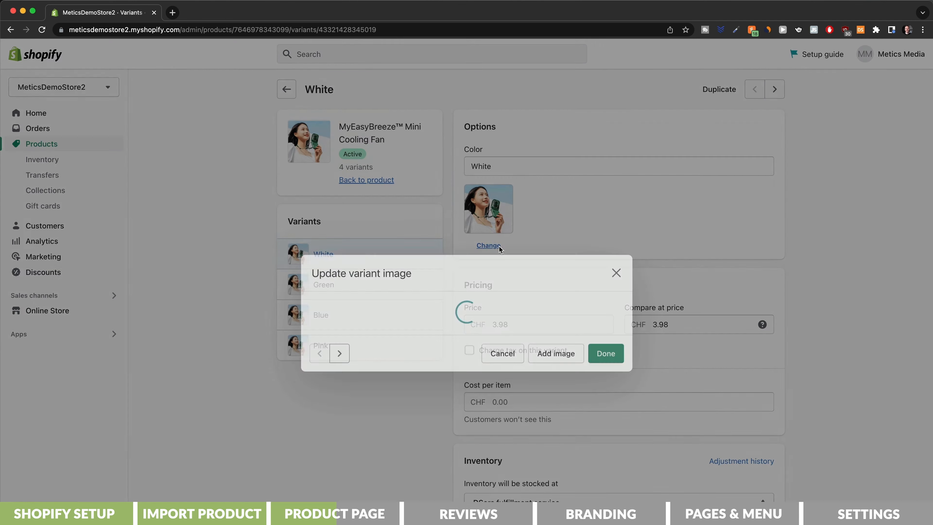
left_click(438, 361)
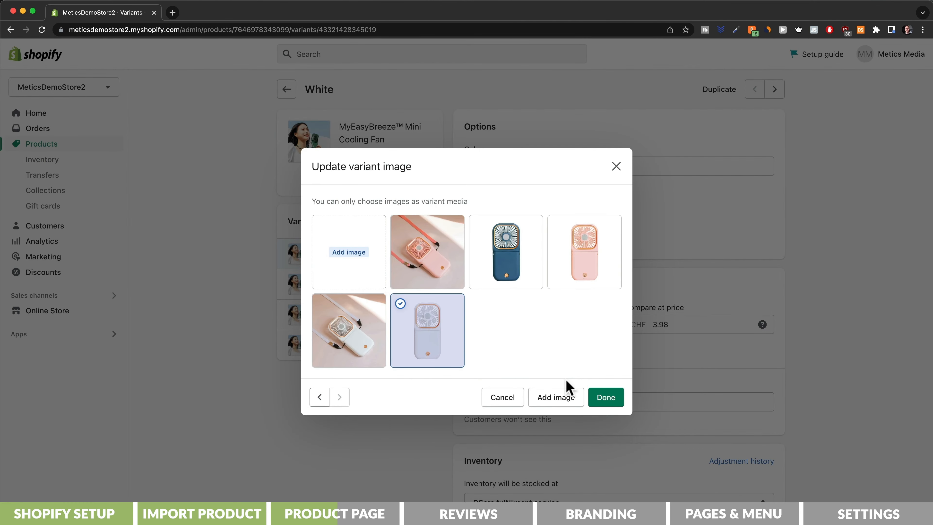
left_click(607, 397)
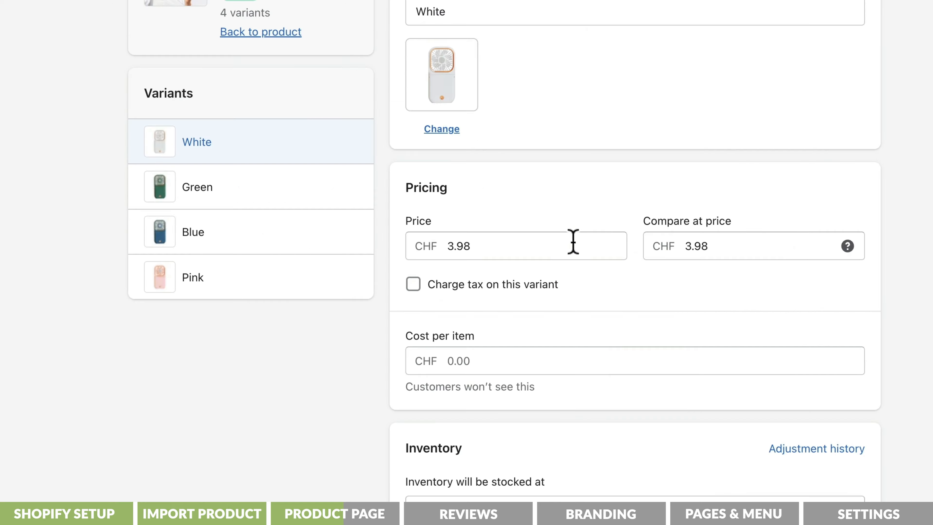
left_click_drag(573, 243, 415, 239)
type("29.99")
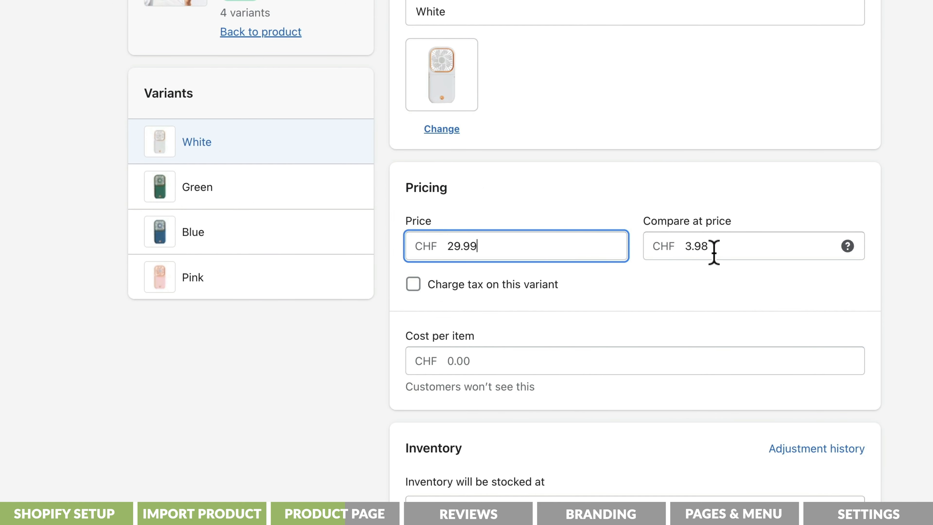
left_click_drag(713, 251, 665, 244)
type("59")
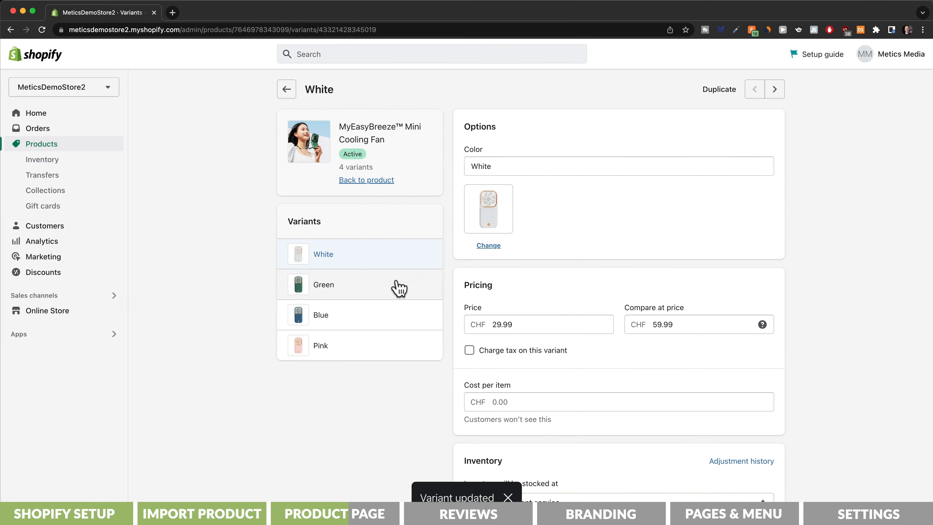
- Set the Green variant's price to 29.99 and its compare-at price to 59.99
left_click(390, 288)
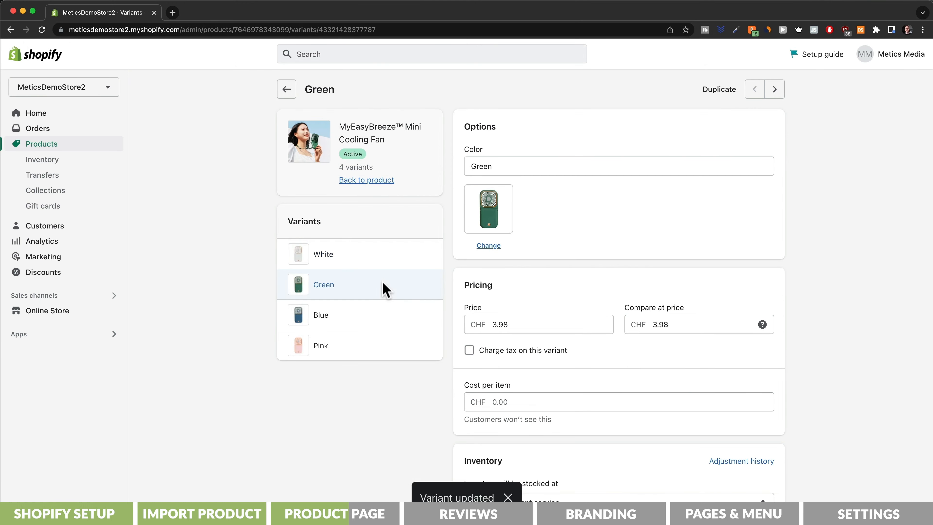
left_click_drag(513, 324, 483, 324)
type("29.")
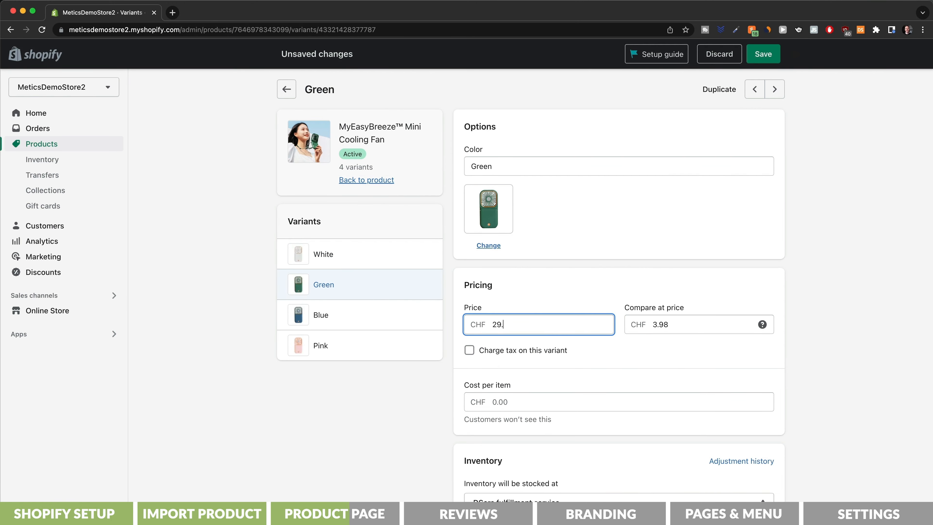
type("99")
key("Tab")
type("5")
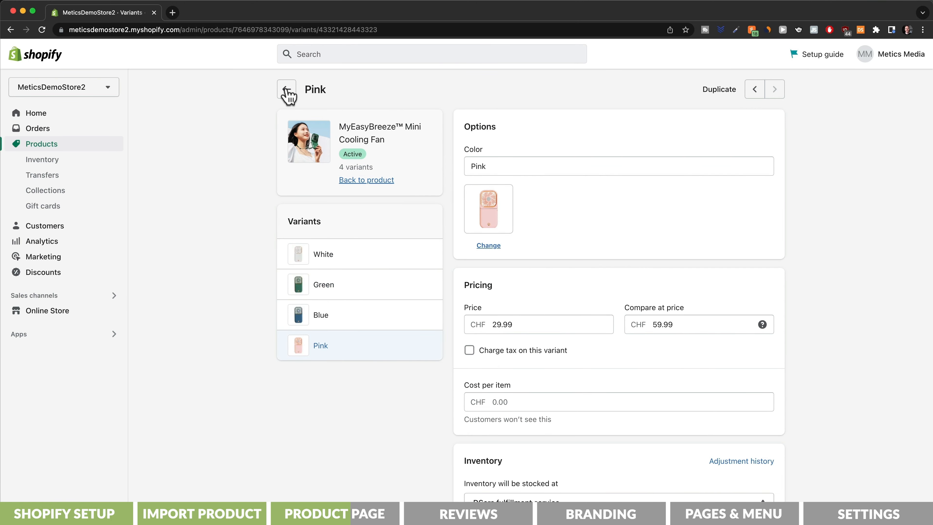
left_click(287, 90)
- Replace the search engine listing's URL handle with 'myeasybreeze' and save the product
scroll(251, 235, "down", 10)
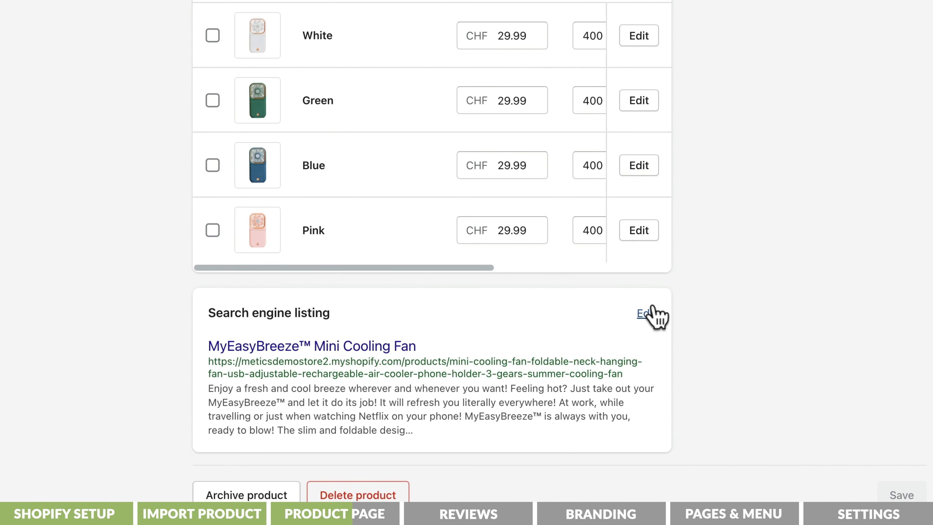
left_click(647, 313)
scroll(654, 306, "down", 7)
left_click_drag(483, 419, 767, 416)
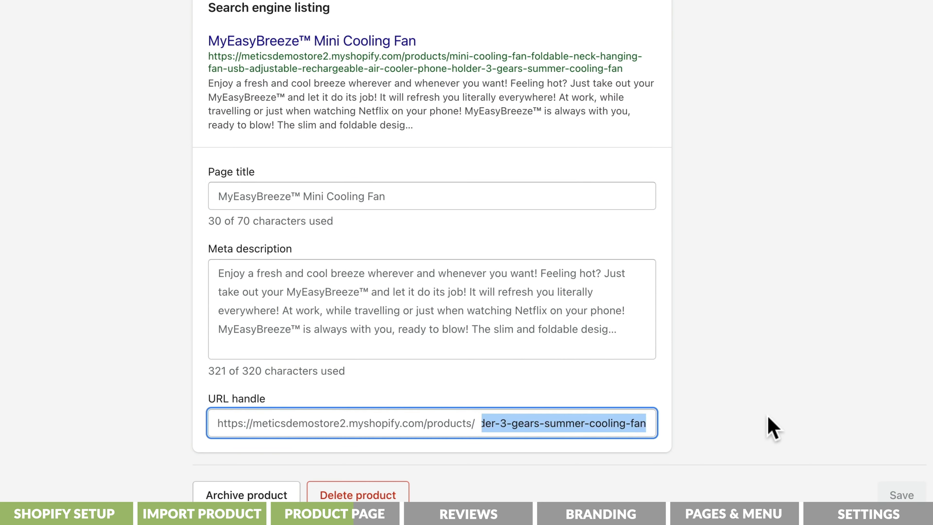
type("myeasybr")
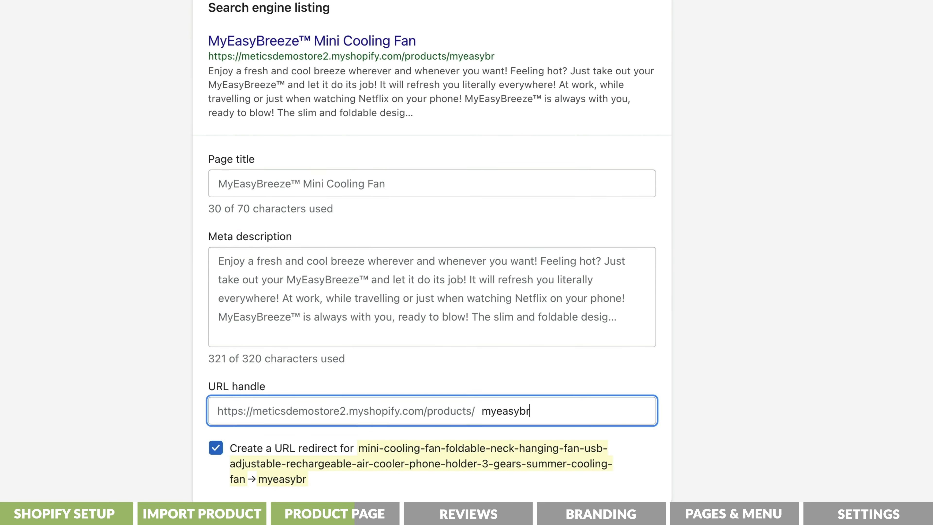
type("eeze")
left_click(762, 56)
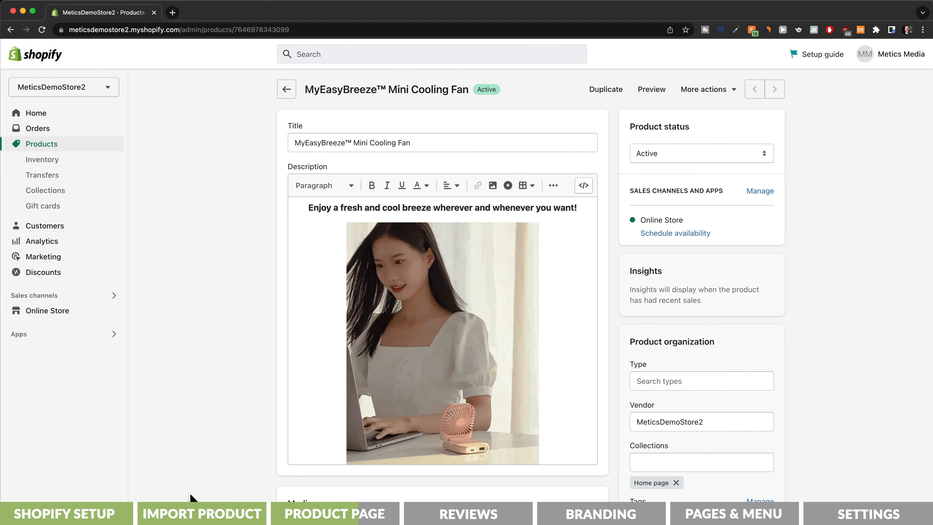
- Customize the Sense theme's Default product template with a mobile preview
left_click(70, 311)
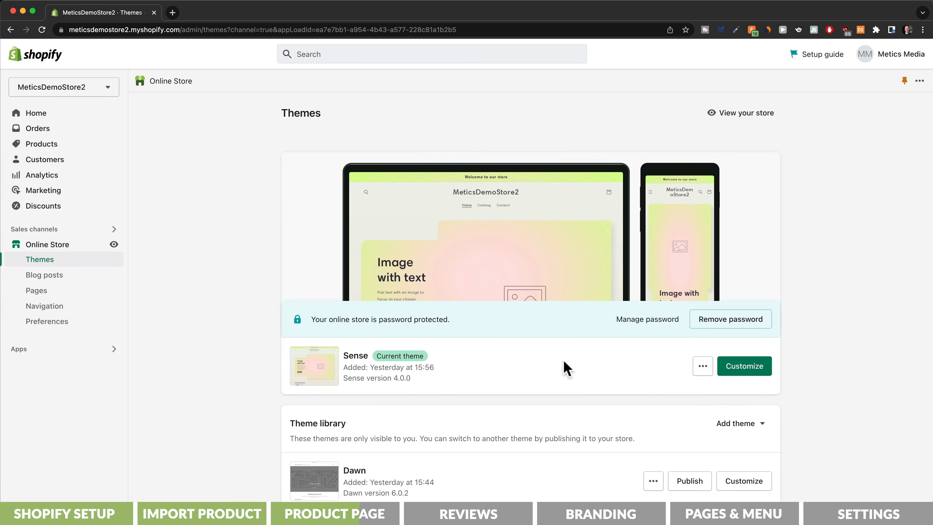
left_click(736, 366)
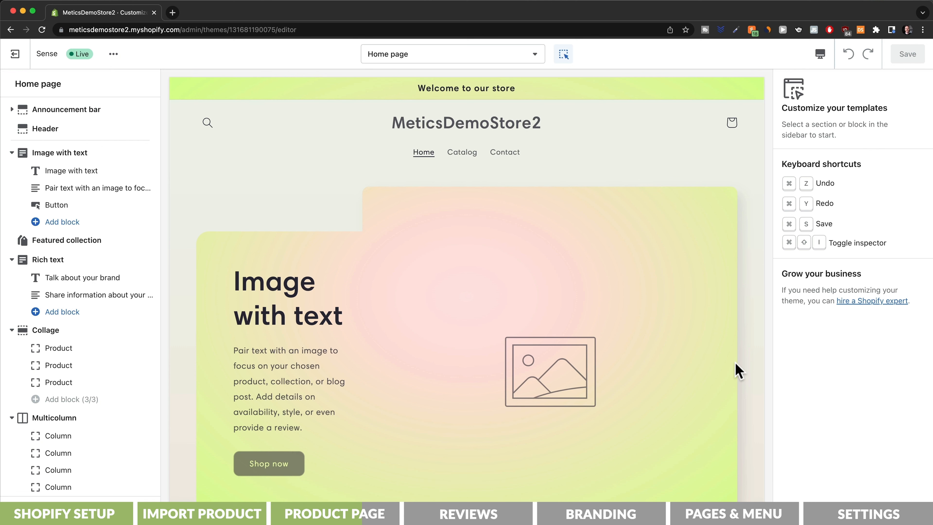
left_click(518, 57)
left_click(515, 141)
left_click(496, 144)
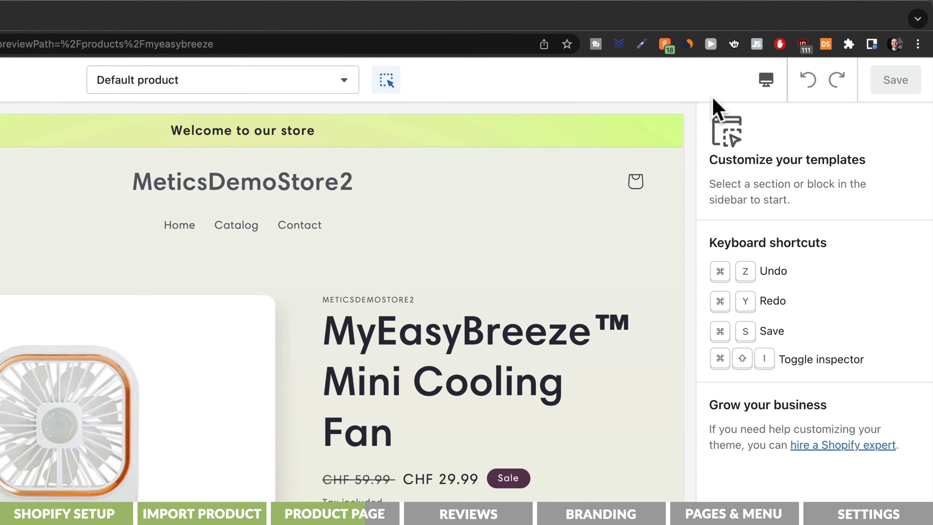
left_click(818, 56)
left_click(763, 131)
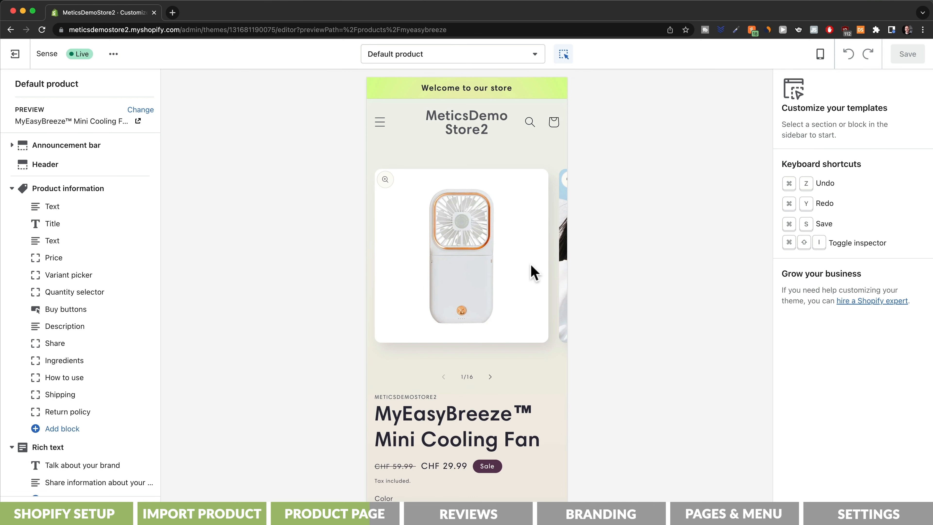
- Remove the Rich text section from the product template, then select the announcement bar
scroll(533, 272, "down", 15)
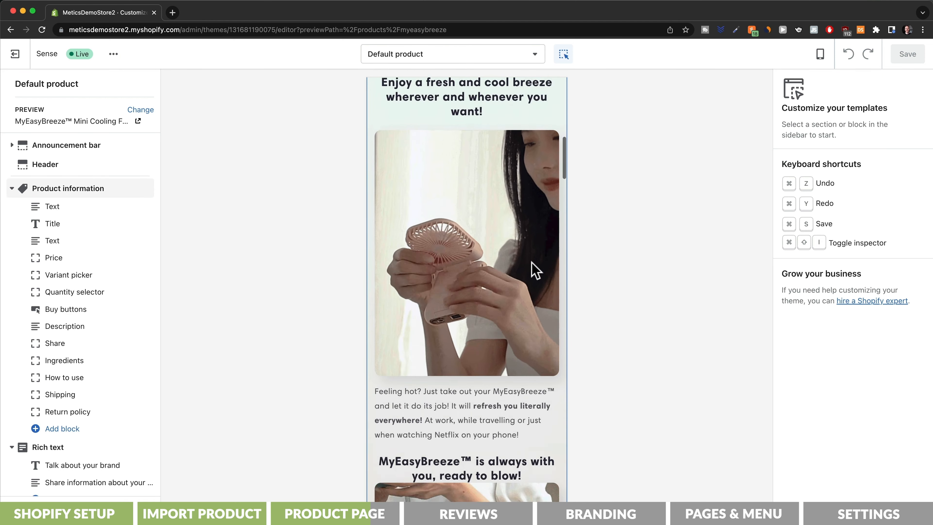
scroll(534, 270, "down", 15)
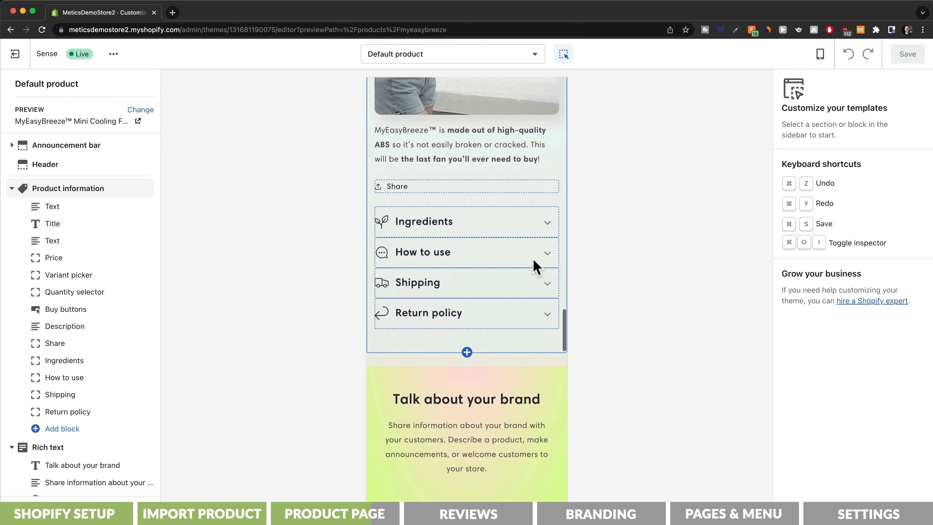
scroll(534, 268, "down", 15)
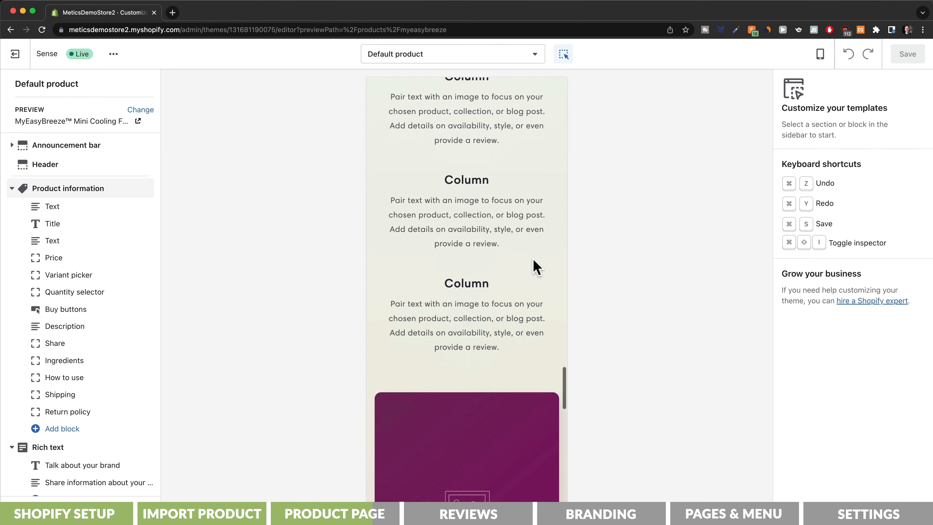
scroll(535, 267, "down", 10)
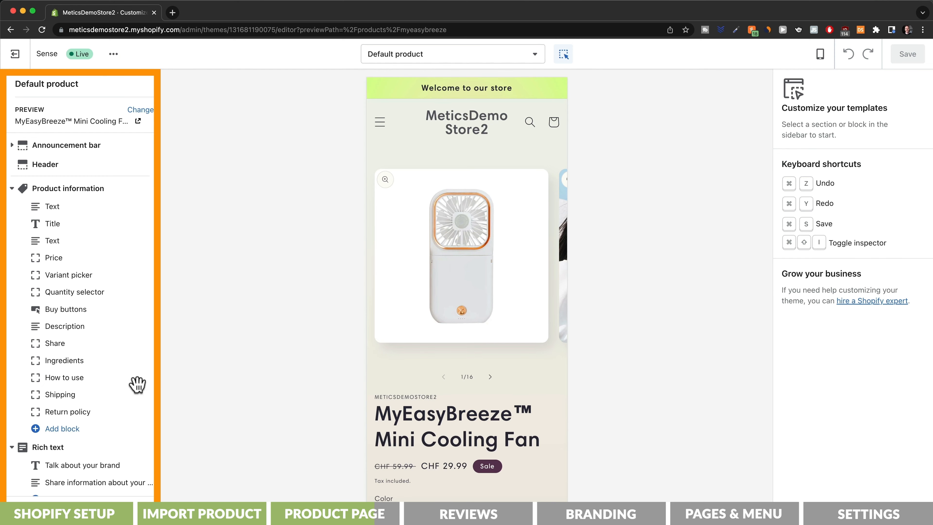
left_click(56, 447)
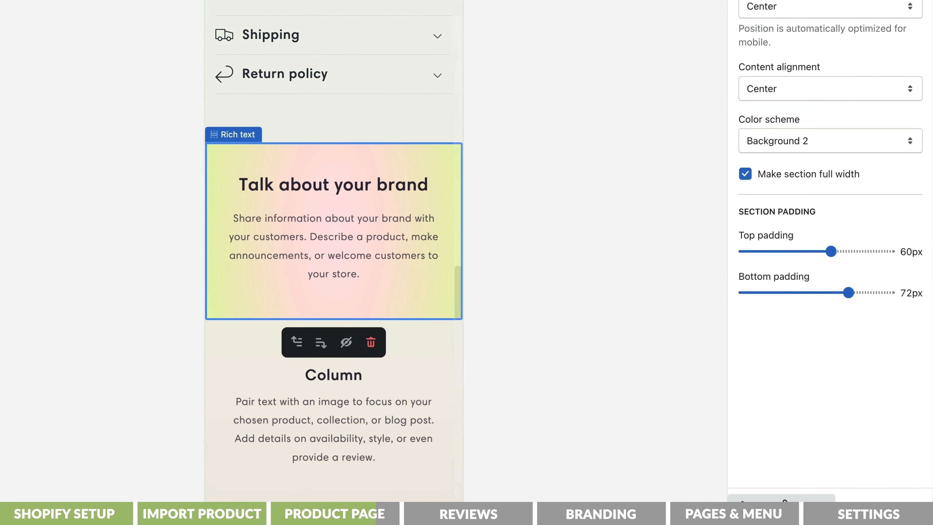
left_click(554, 385)
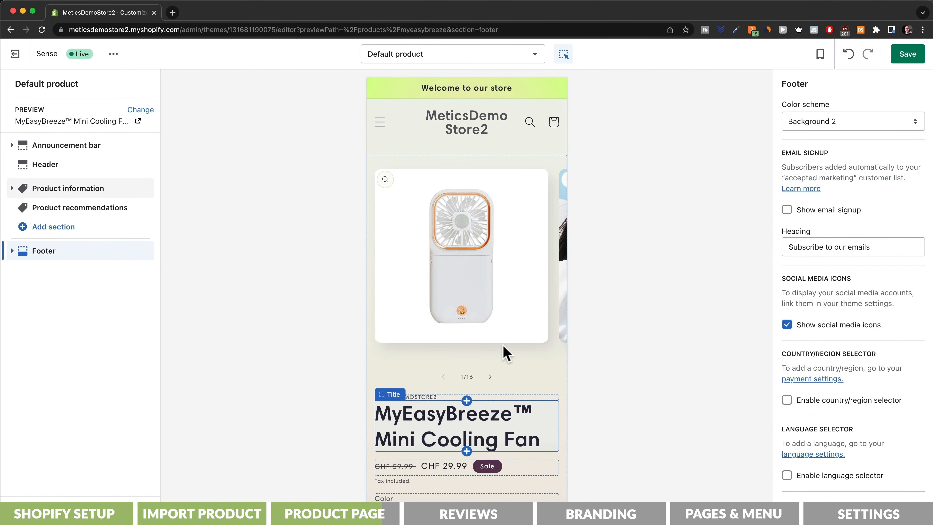
left_click(492, 93)
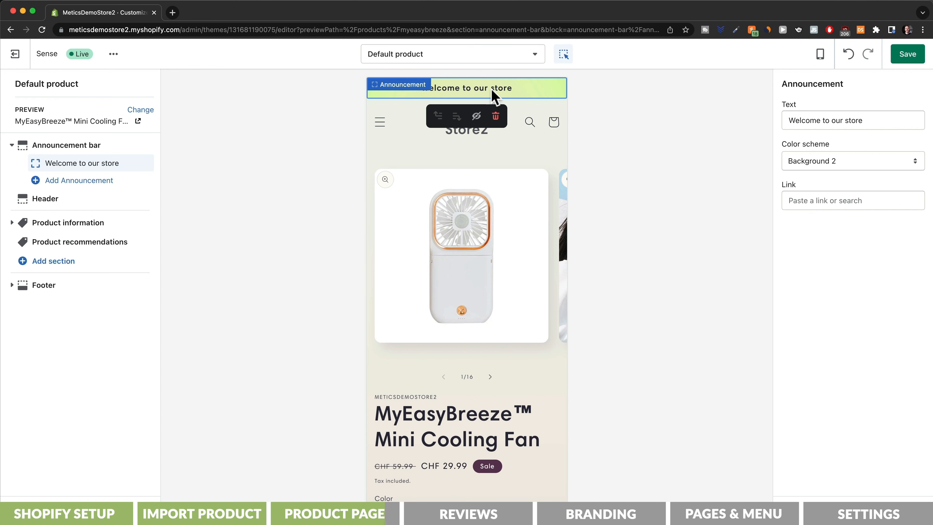
- Replace 'Welcome to our store' with 'ONLY TODAY: 50% OFF & FREE SHIPPING' in the announcement bar
key("super+a")
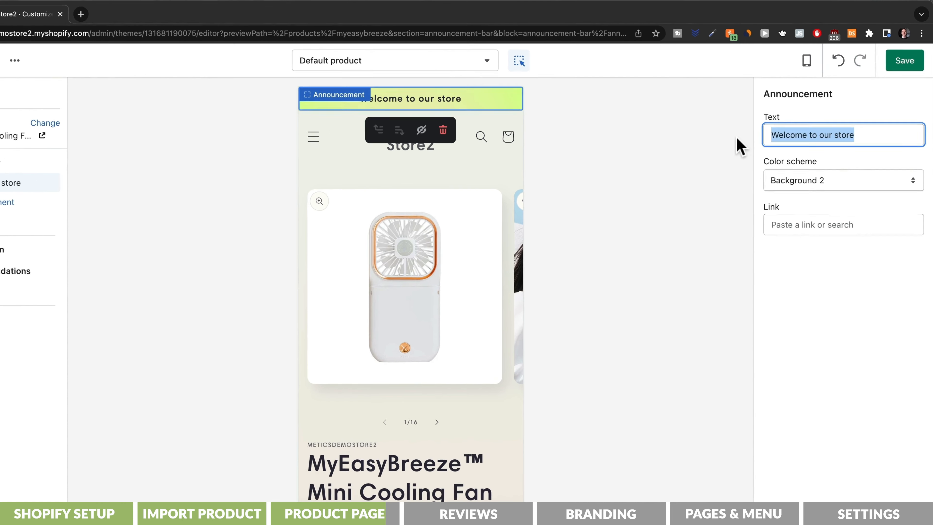
key("super+v")
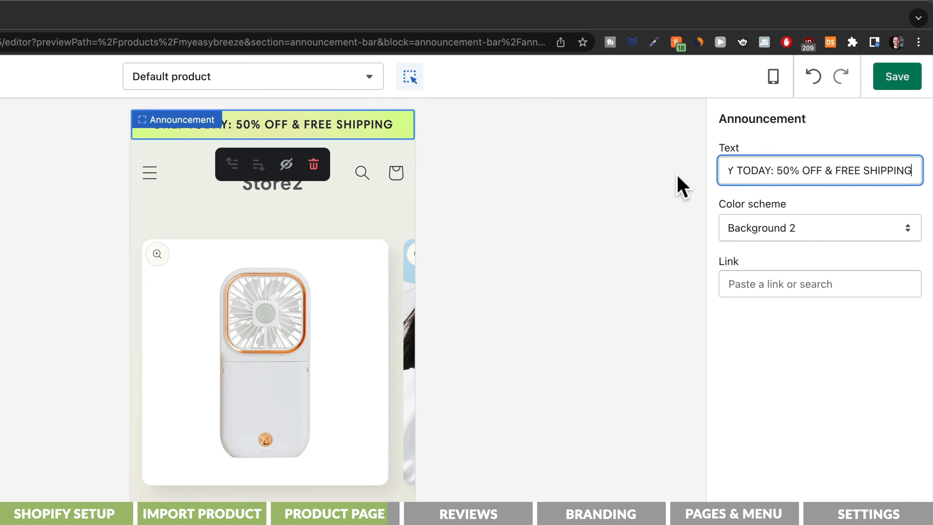
scroll(356, 463, "down", 15)
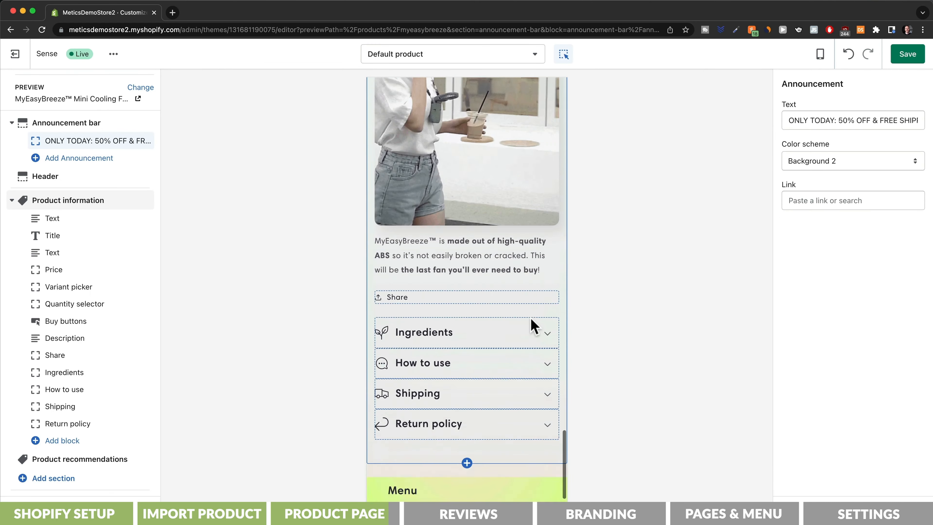
scroll(535, 325, "down", 3)
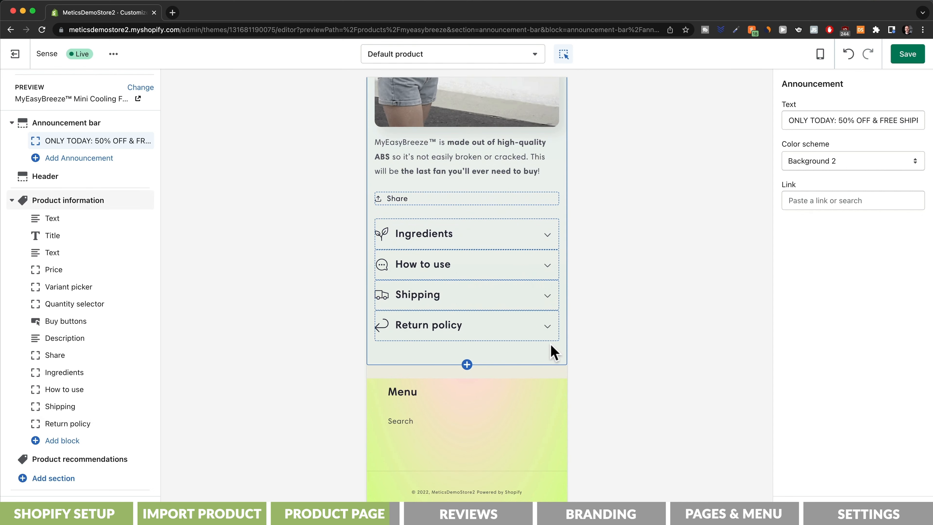
- Rename the Ingredients collapsible row to FAQ with a Question mark icon
left_click(548, 238)
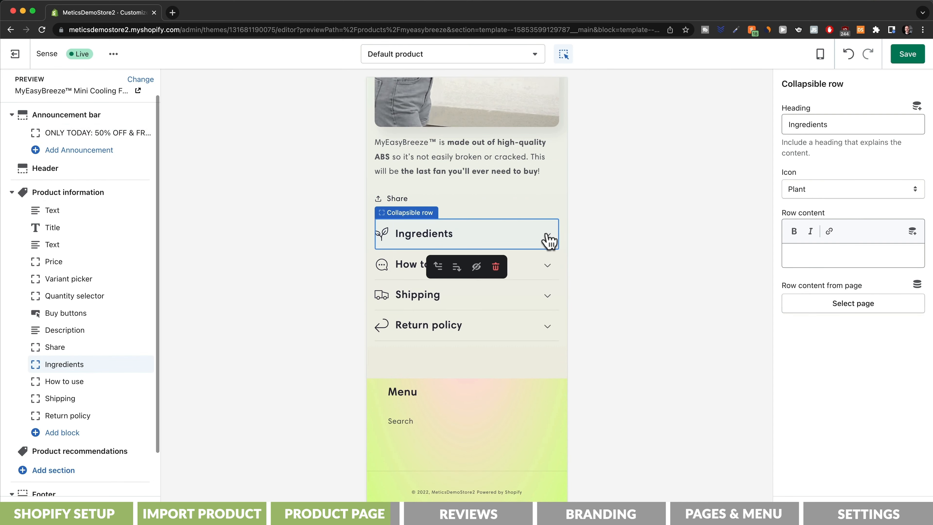
left_click(548, 239)
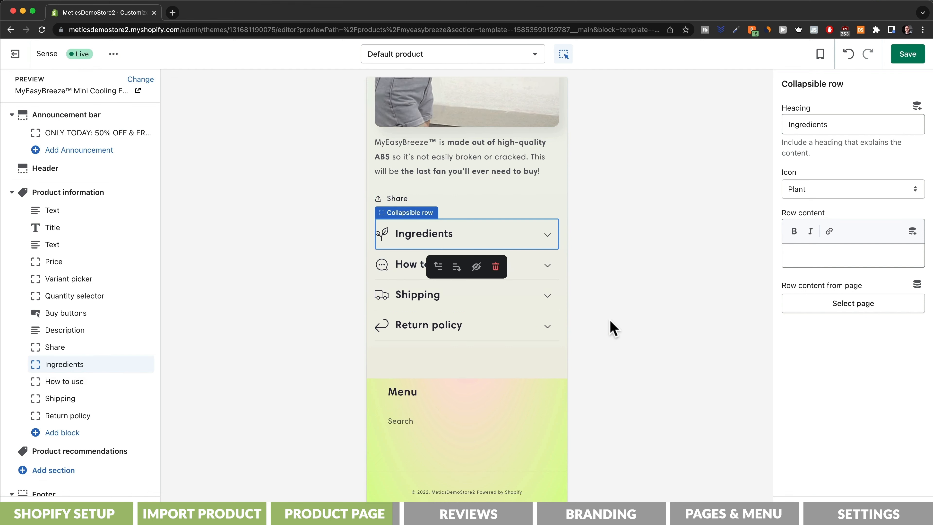
left_click(535, 243)
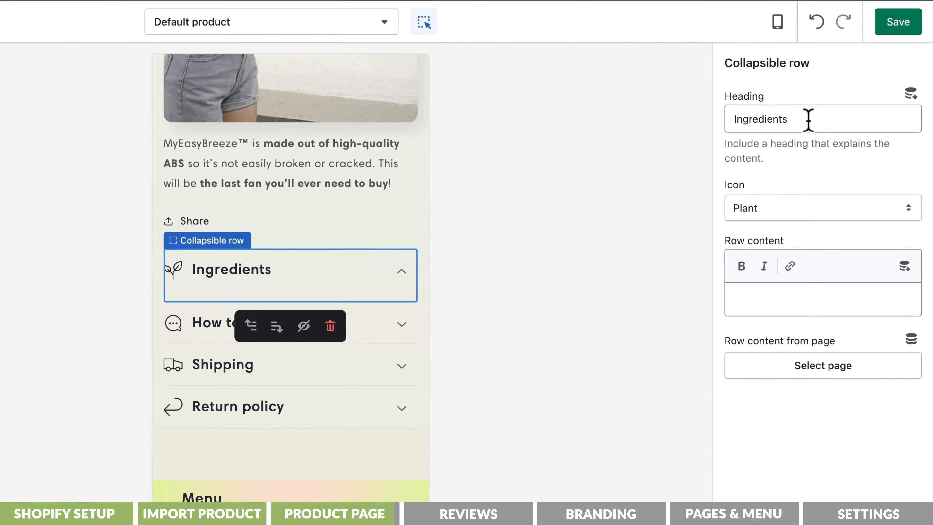
triple_click(843, 124)
type("FAQ")
left_click(757, 211)
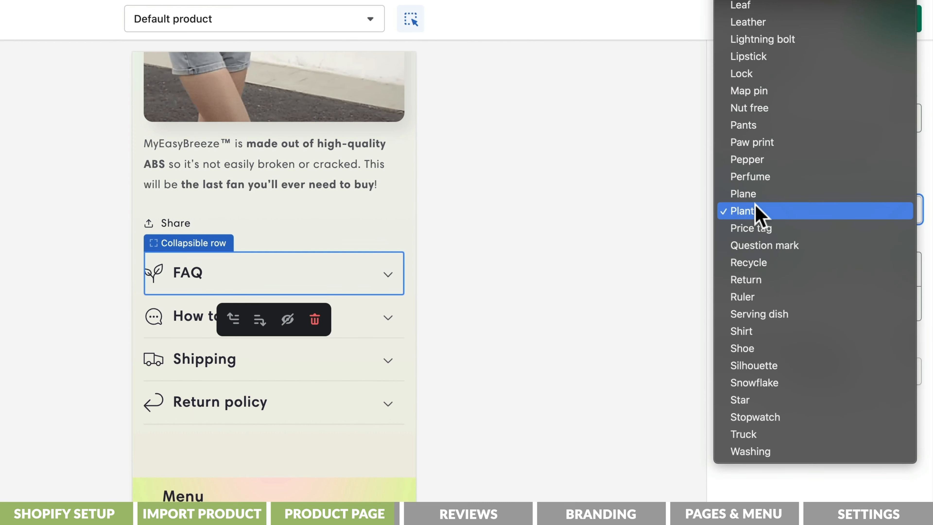
left_click(757, 246)
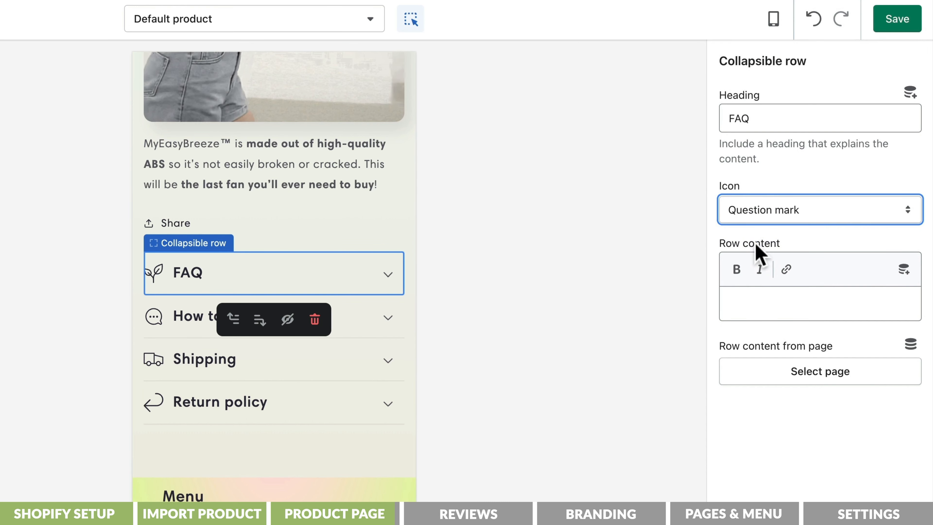
- Enter 'FAQs' as the row's content and save the product page changes
left_click(758, 304)
type("FAQs")
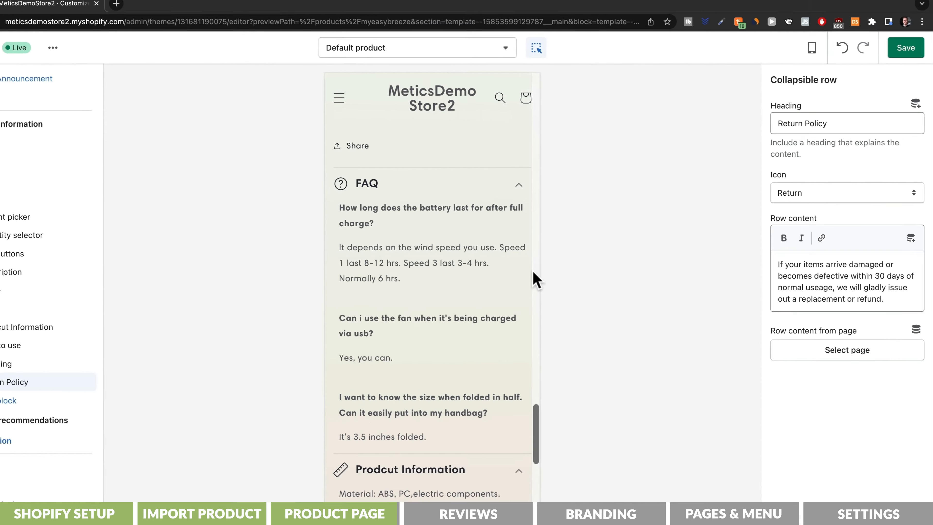
scroll(564, 270, "down", 2)
scroll(563, 270, "down", 6)
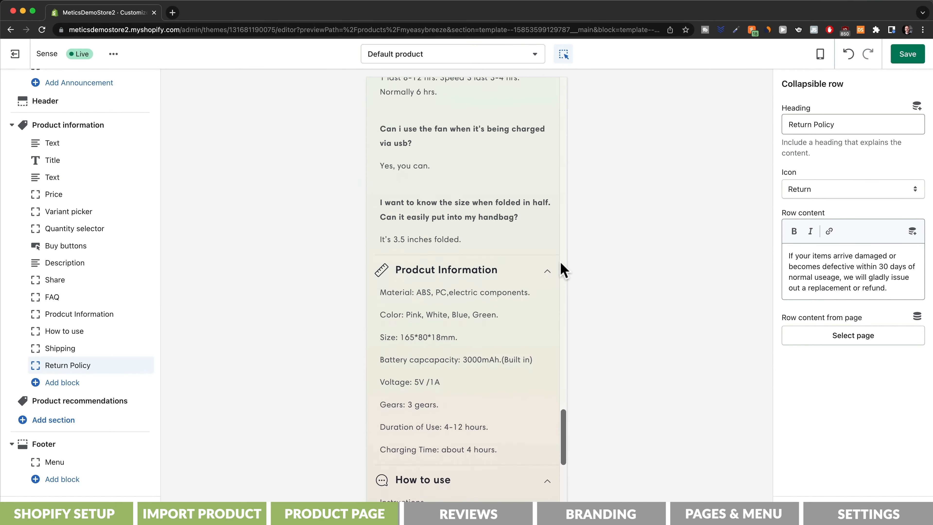
scroll(563, 270, "down", 6)
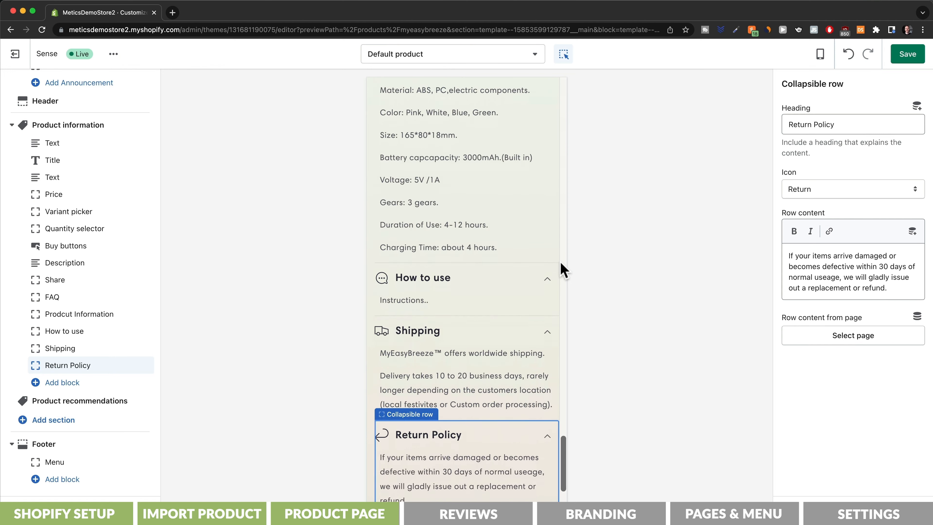
scroll(564, 270, "down", 2)
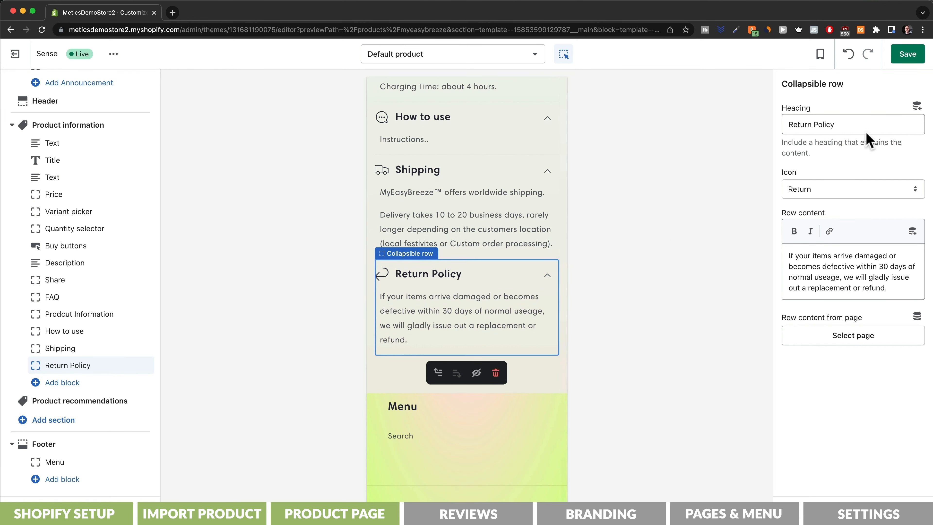
left_click(904, 62)
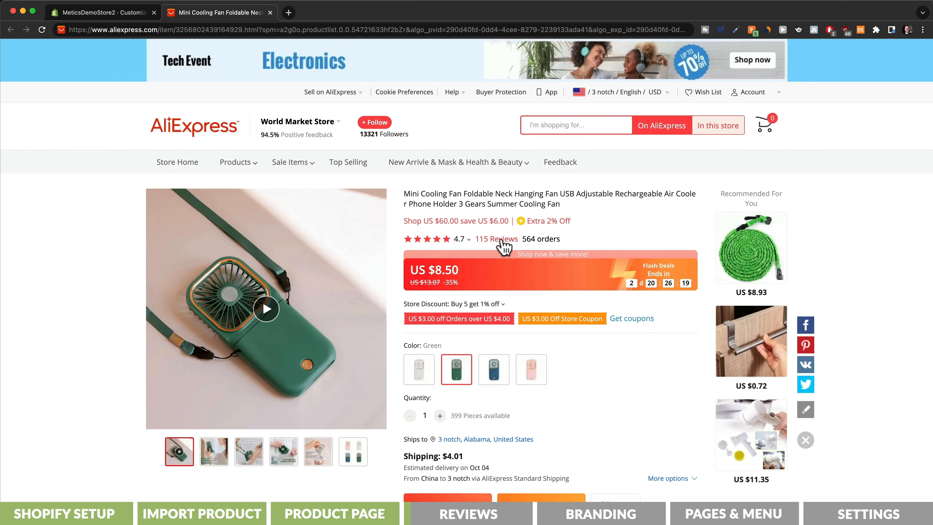
- Open the fan's 115 customer reviews on AliExpress and scroll through them
left_click(501, 239)
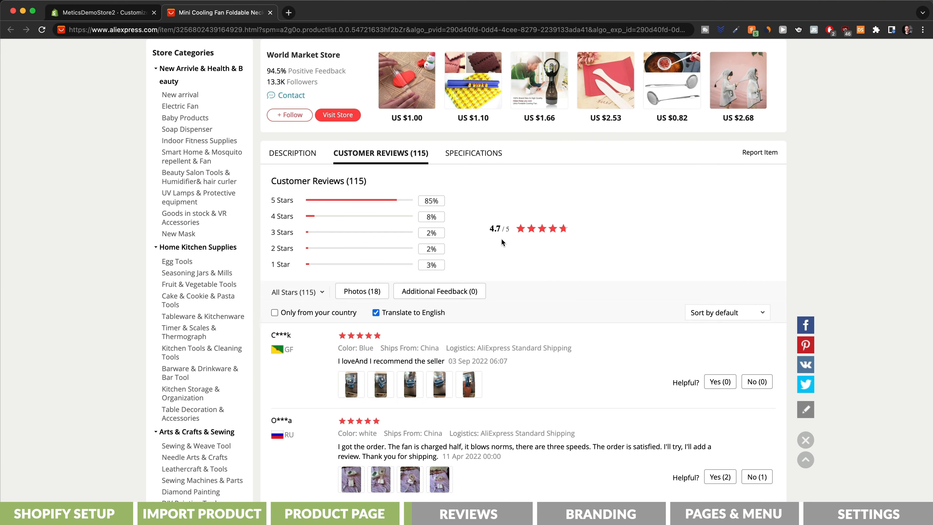
scroll(590, 288, "down", 10)
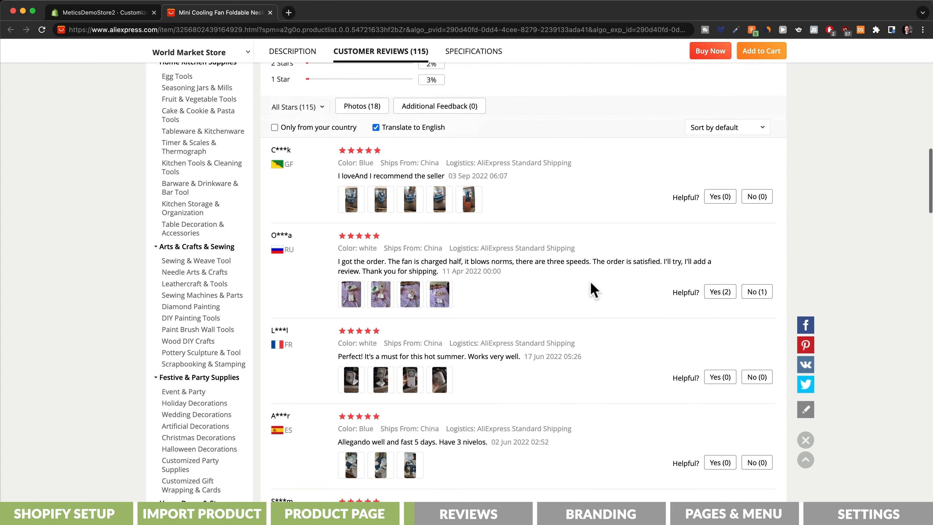
scroll(645, 296, "down", 3)
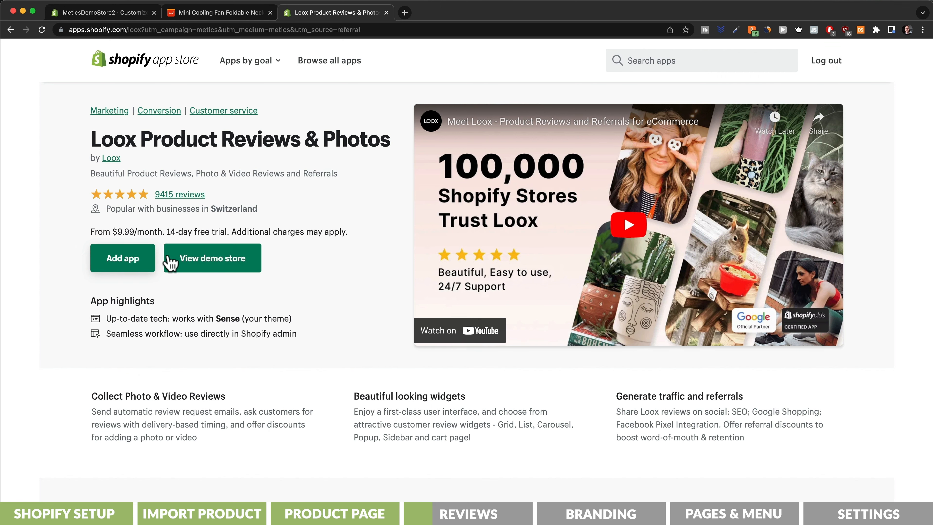
- Install Loox and approve its Growth plan 14-day trial at $34.99 per 30 days
left_click(132, 262)
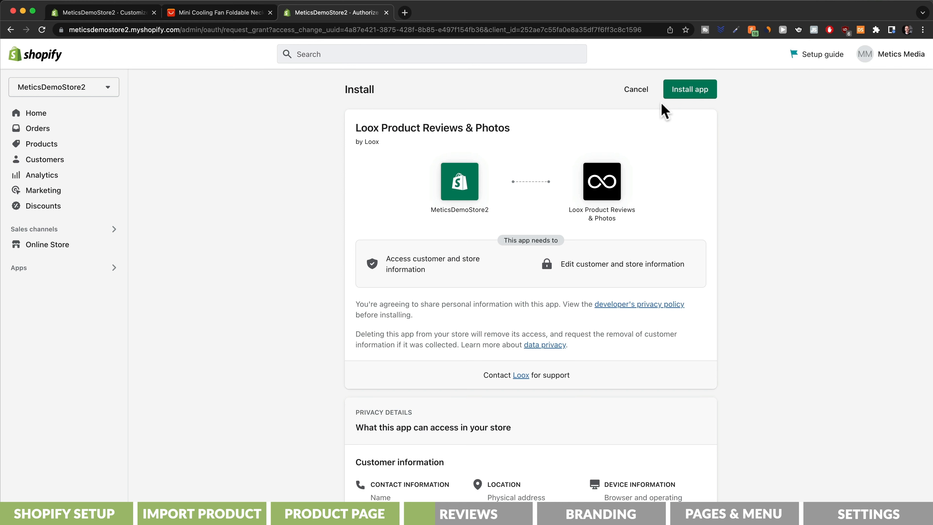
left_click(693, 88)
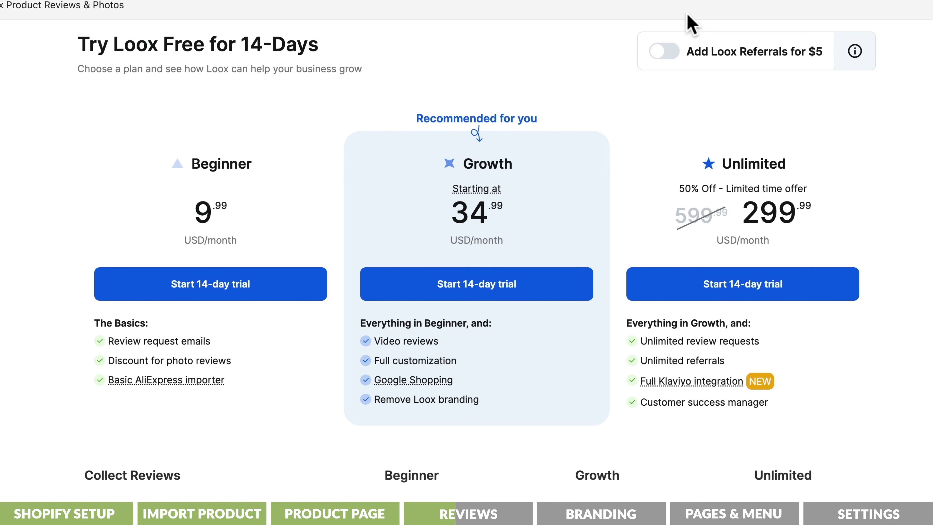
left_click(539, 293)
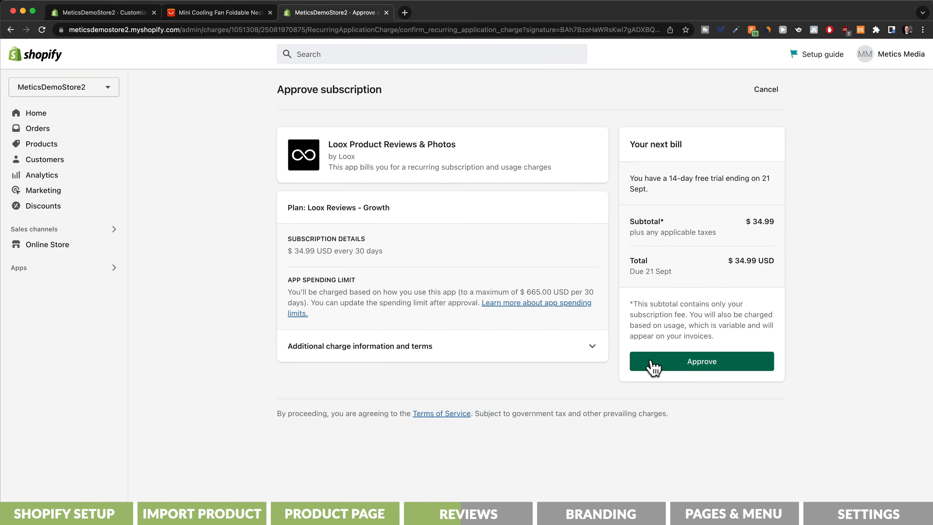
left_click(670, 368)
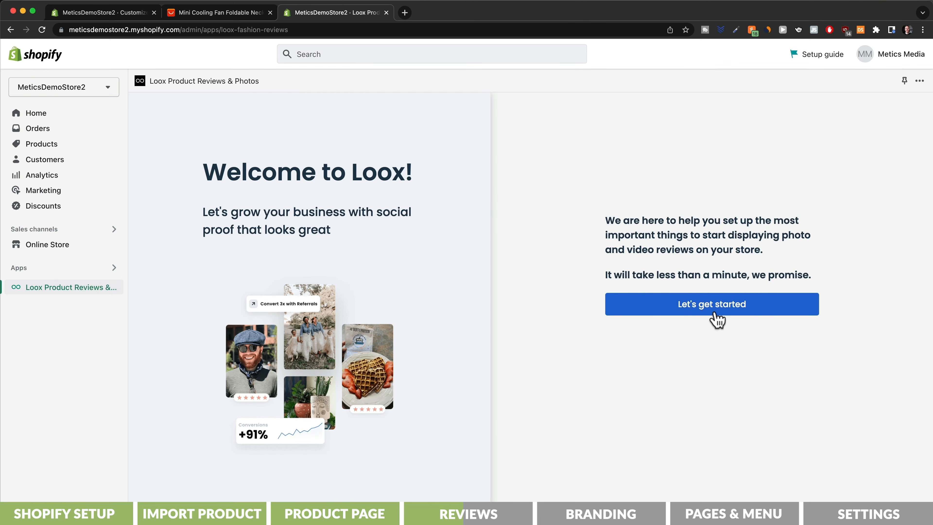
- Complete the Loox setup wizard through the widget, email and discount steps to Import Reviews
left_click(716, 318)
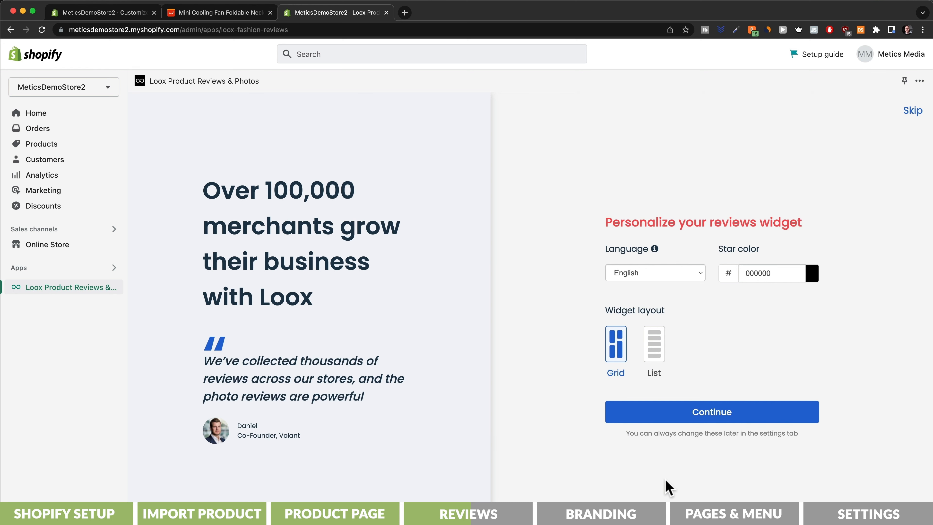
left_click(718, 415)
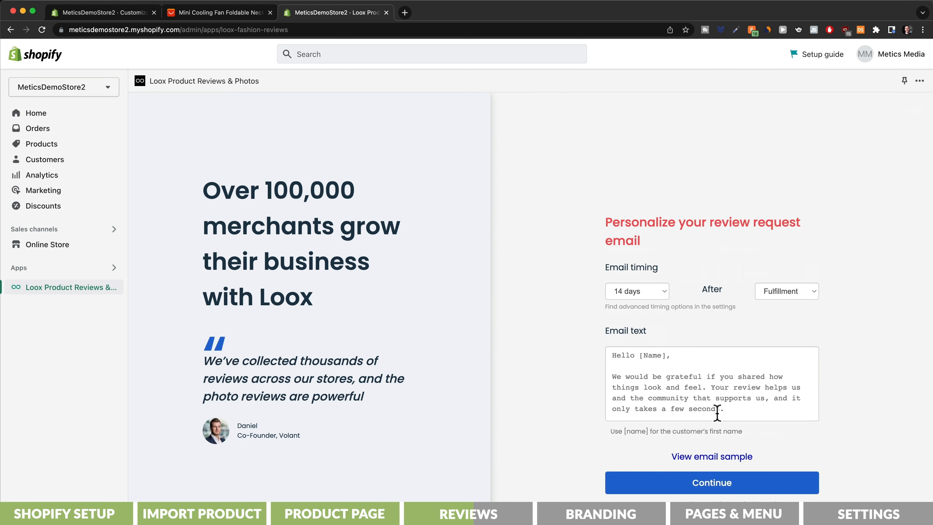
left_click(712, 484)
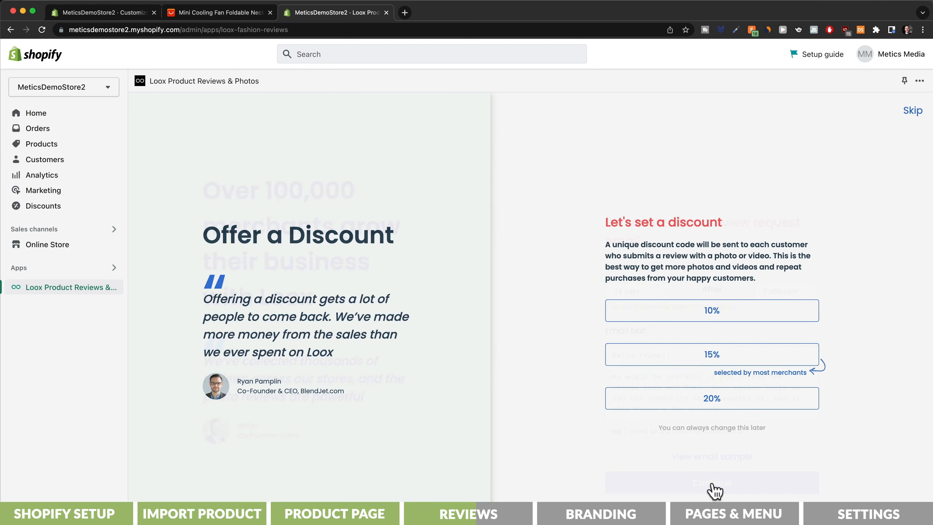
left_click(914, 111)
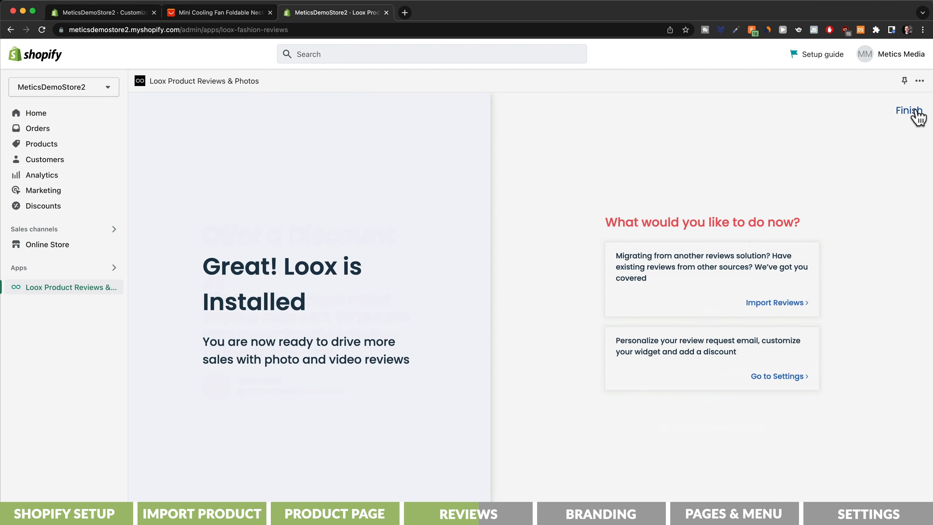
left_click(788, 307)
- Save Import to Loox on Chrome's bookmarks bar and return to the AliExpress fan page
key("super+shift+b")
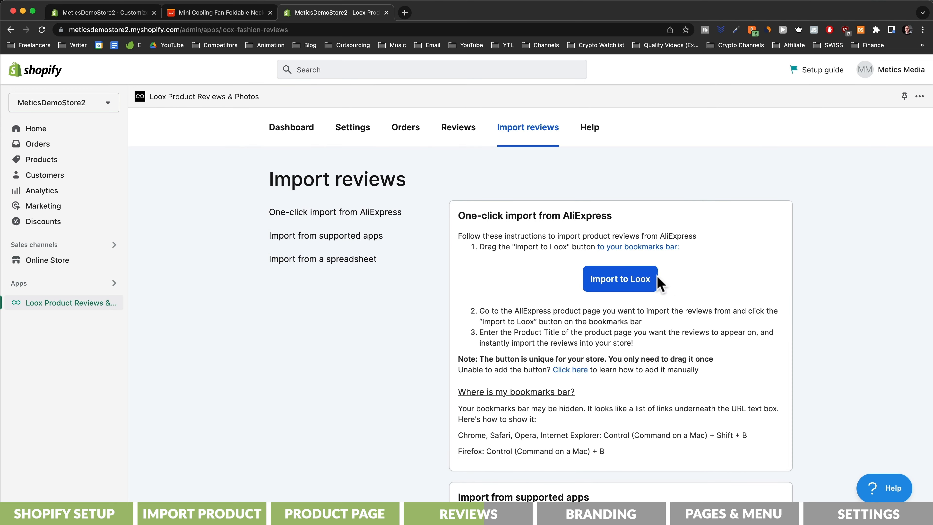
left_click_drag(625, 286, 445, 61)
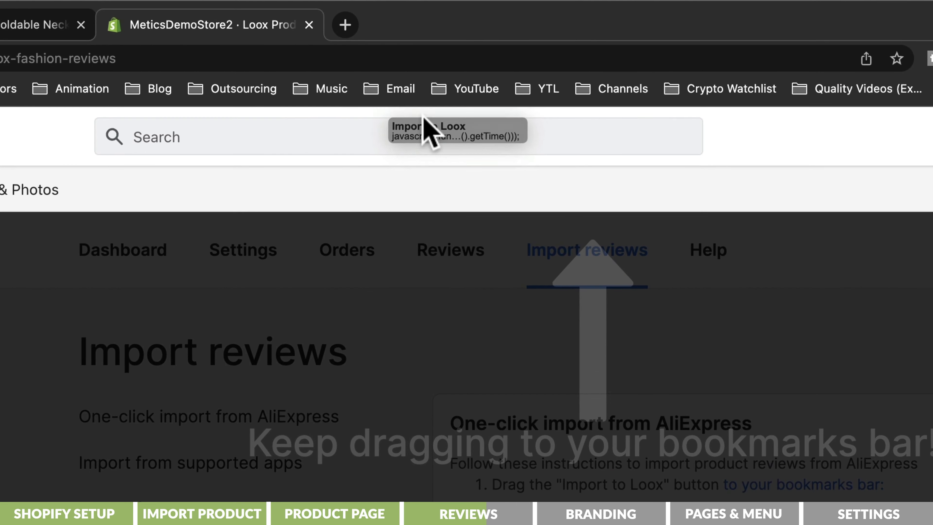
left_click_drag(429, 131, 418, 98)
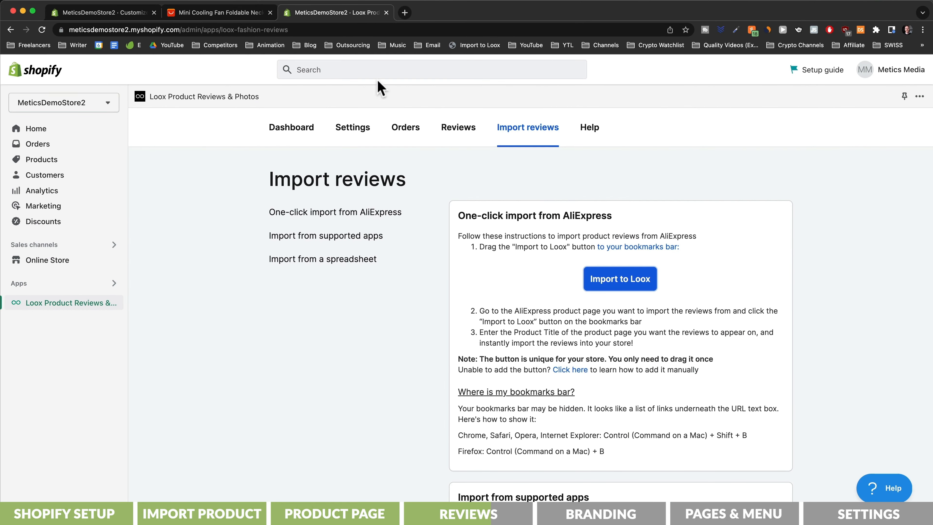
left_click(232, 14)
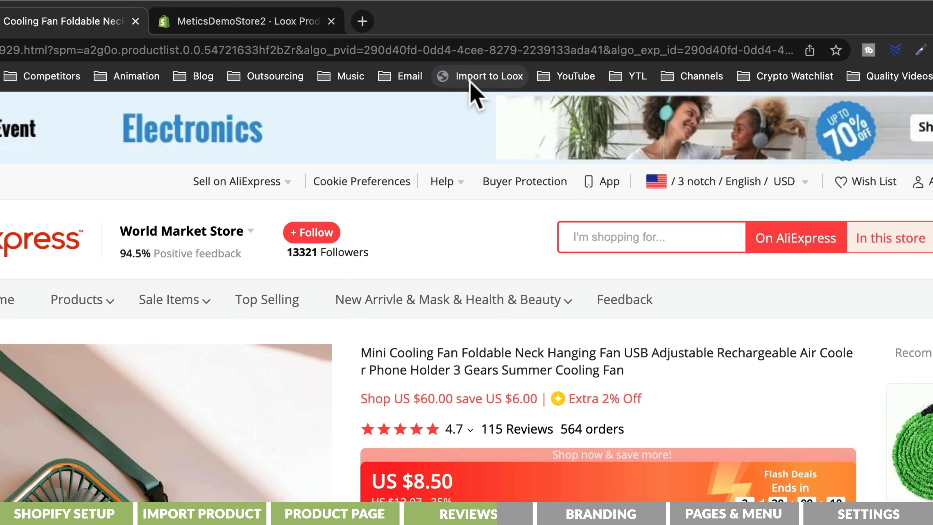
- Run the Loox importer into MyEasyBreeze™ Mini Cooling Fan, scanning 100 reviews, and preview them
left_click(469, 82)
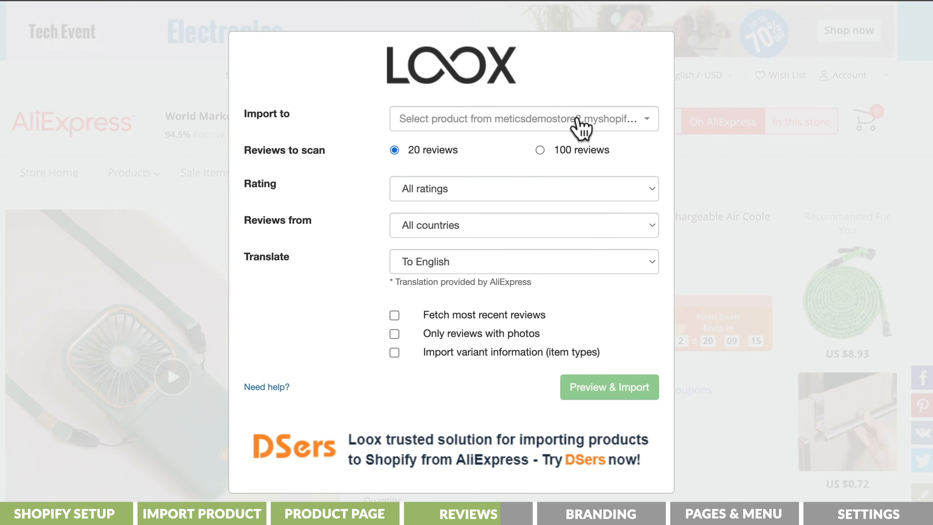
left_click(580, 125)
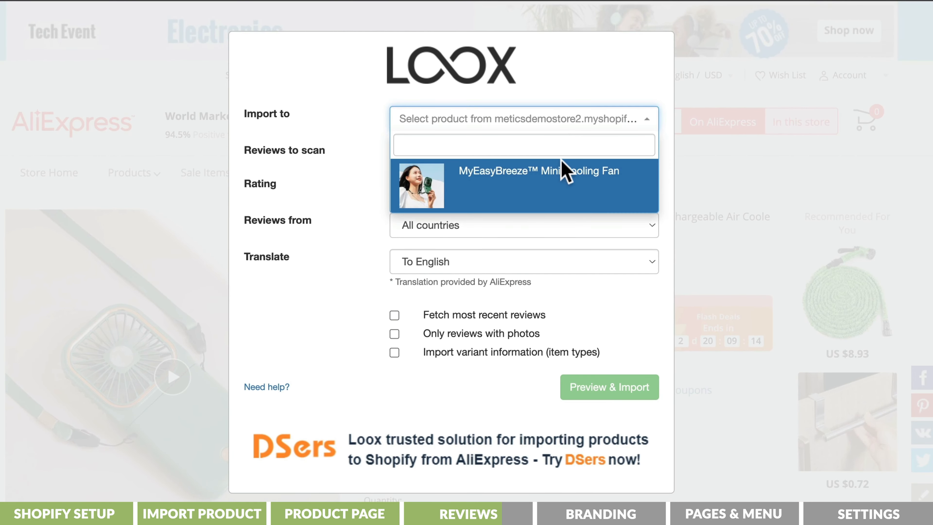
left_click(557, 180)
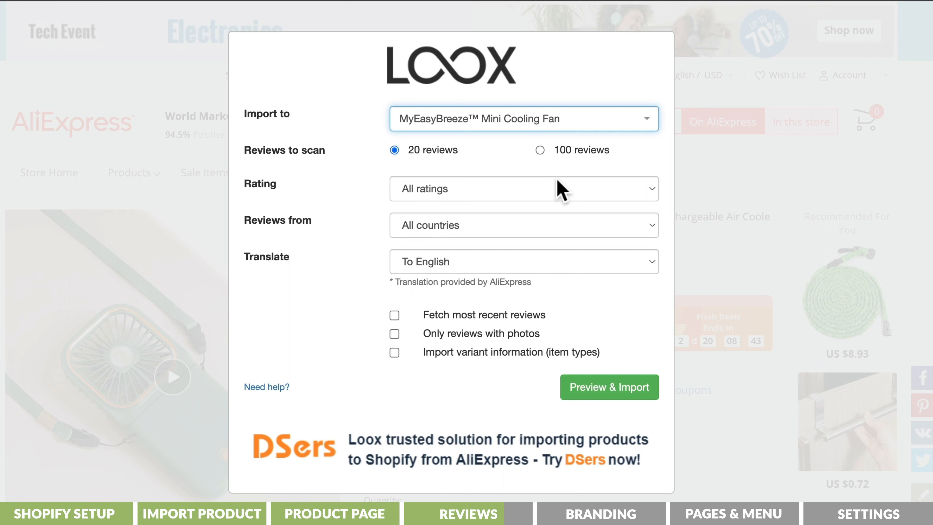
left_click(540, 149)
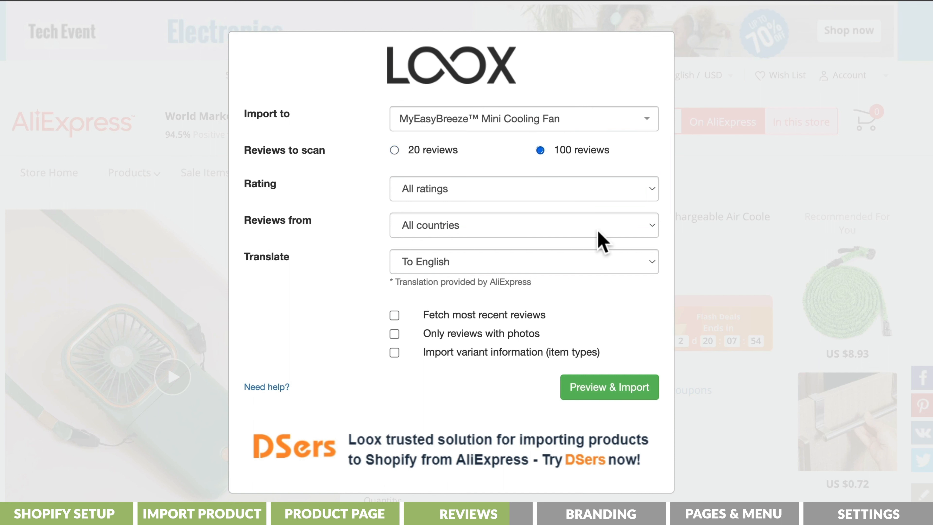
left_click(603, 388)
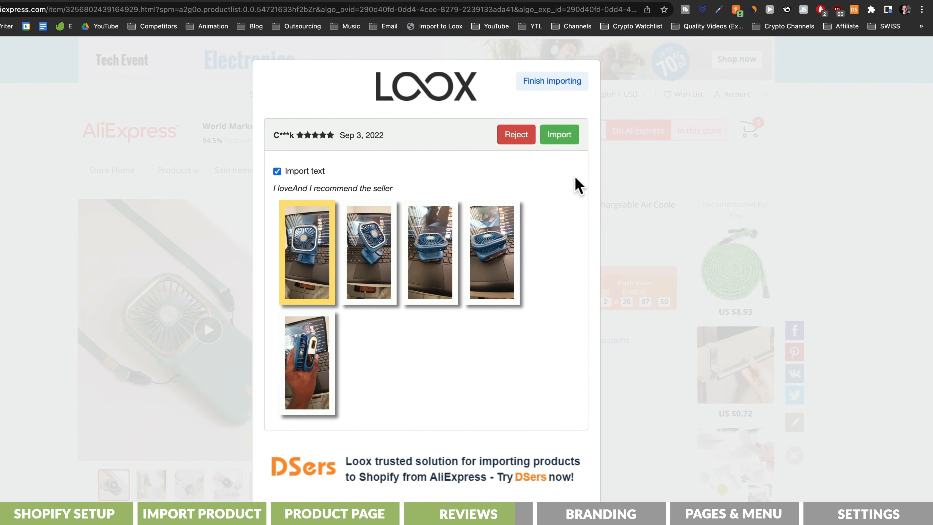
- Import four photo reviews, including Jun 17 and Jun 2, 2022, reject one, and finish importing
left_click(560, 136)
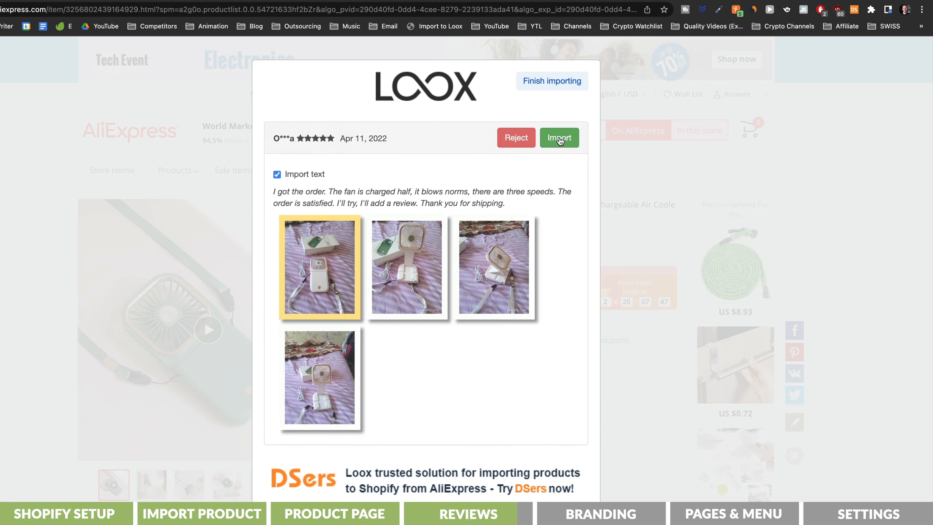
left_click(560, 135)
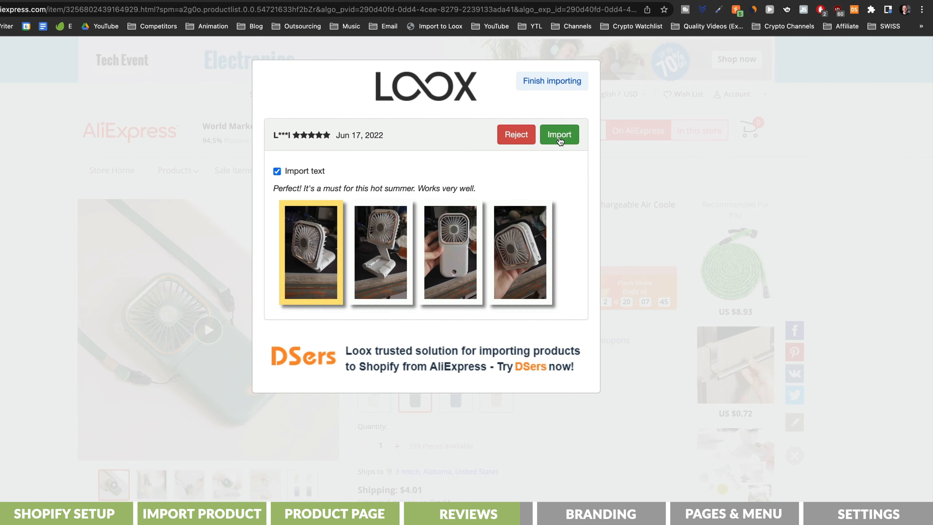
left_click(559, 141)
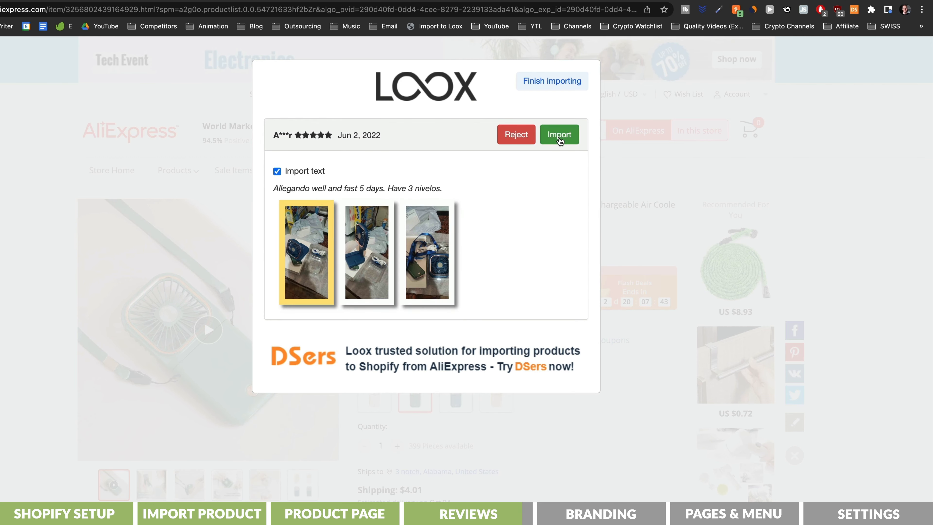
left_click(558, 141)
left_click(531, 142)
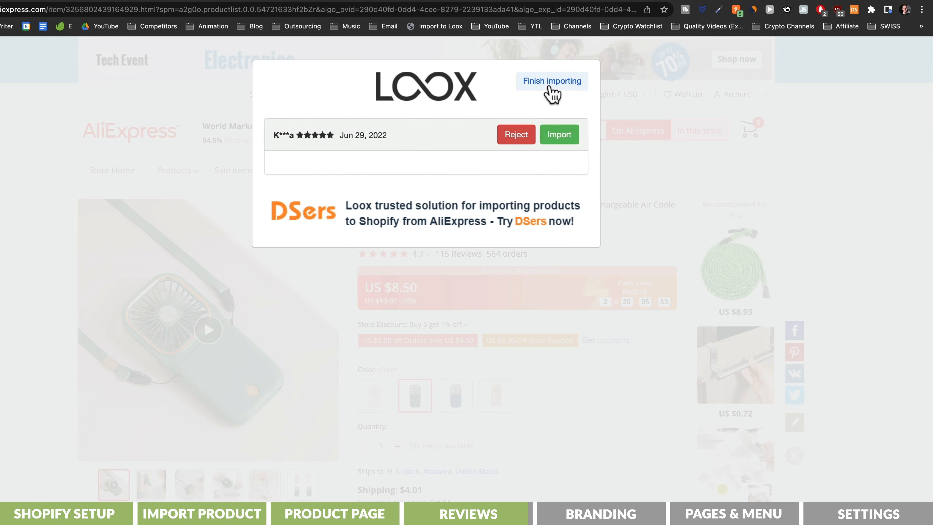
left_click(549, 89)
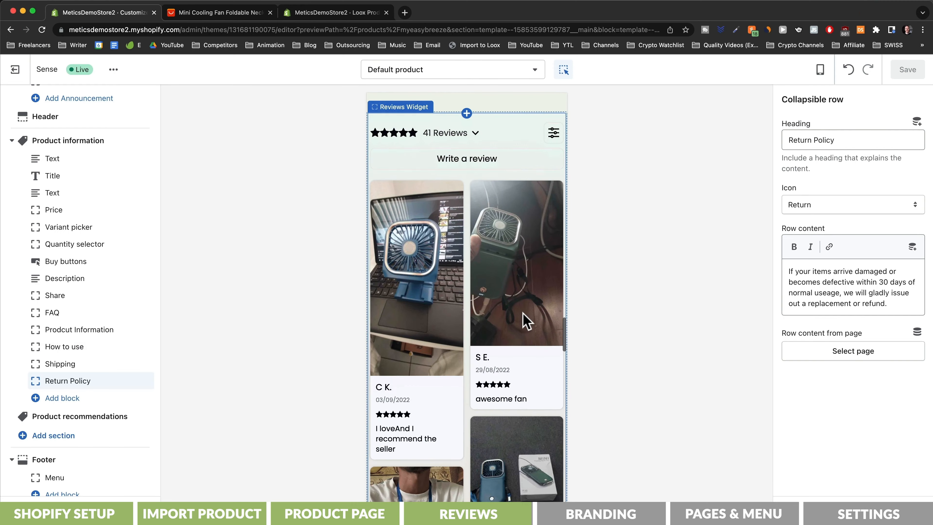
- Open the Sense theme's colour settings
scroll(524, 318, "down", 4)
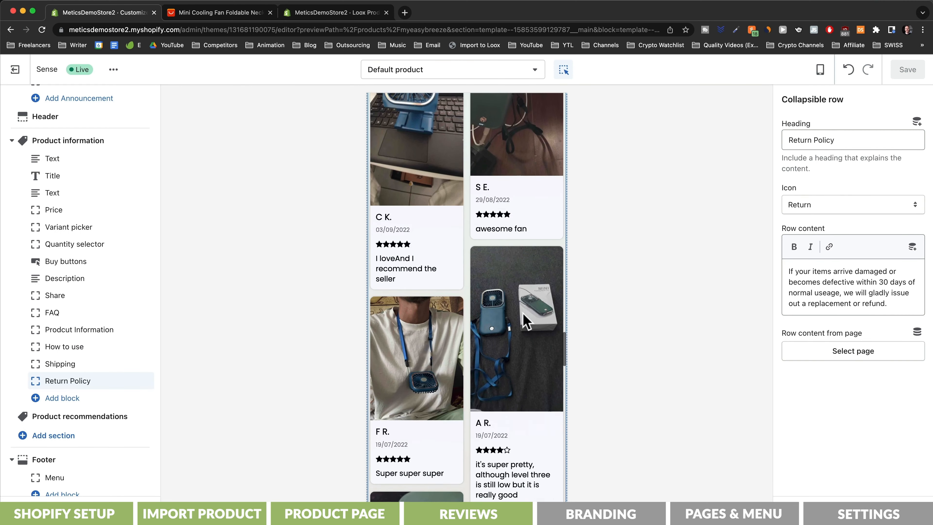
scroll(526, 320, "down", 10)
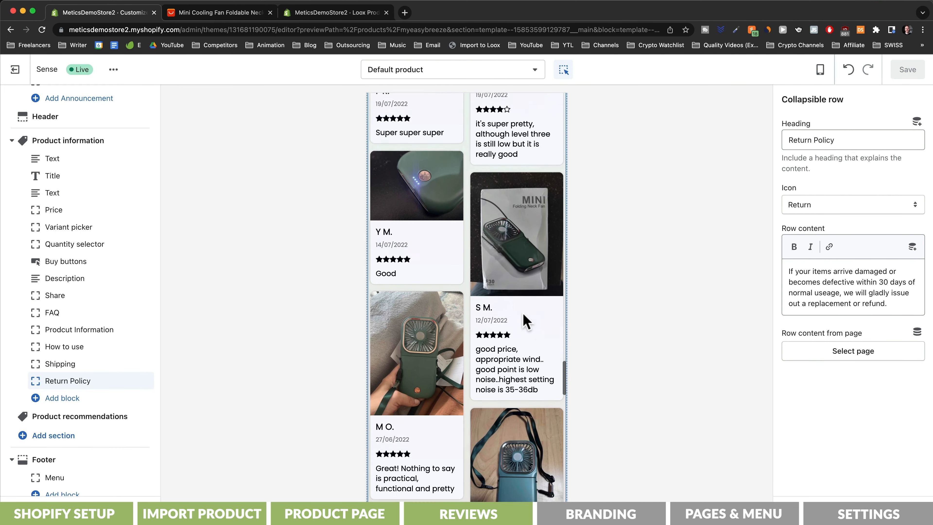
scroll(526, 321, "down", 4)
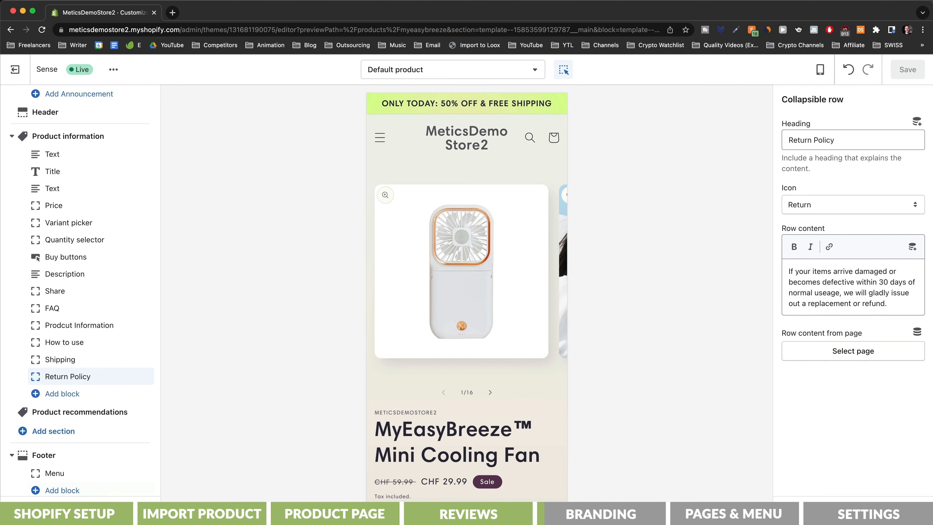
left_click(48, 510)
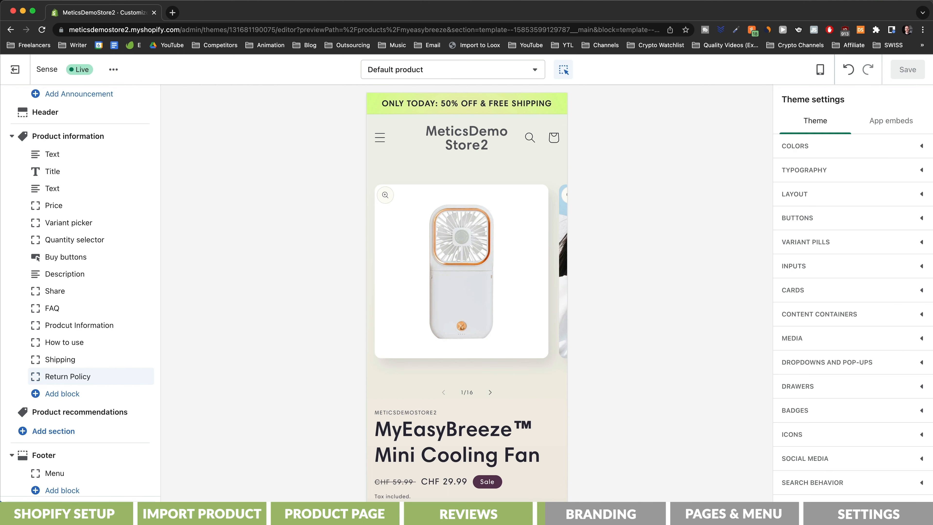
left_click(921, 147)
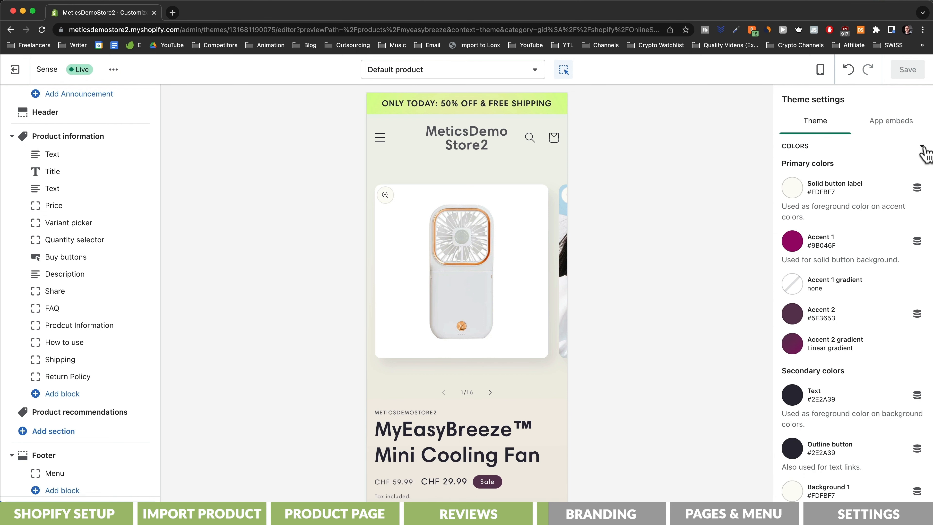
- Sample the fan's green #549178 from the product photo with ColorZilla
left_click(491, 393)
left_click(491, 393)
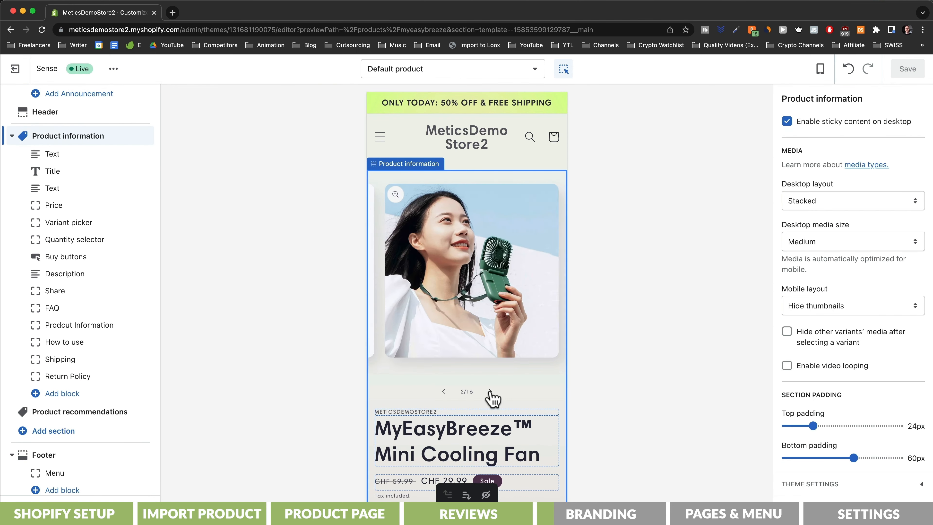
left_click(491, 392)
left_click(491, 392)
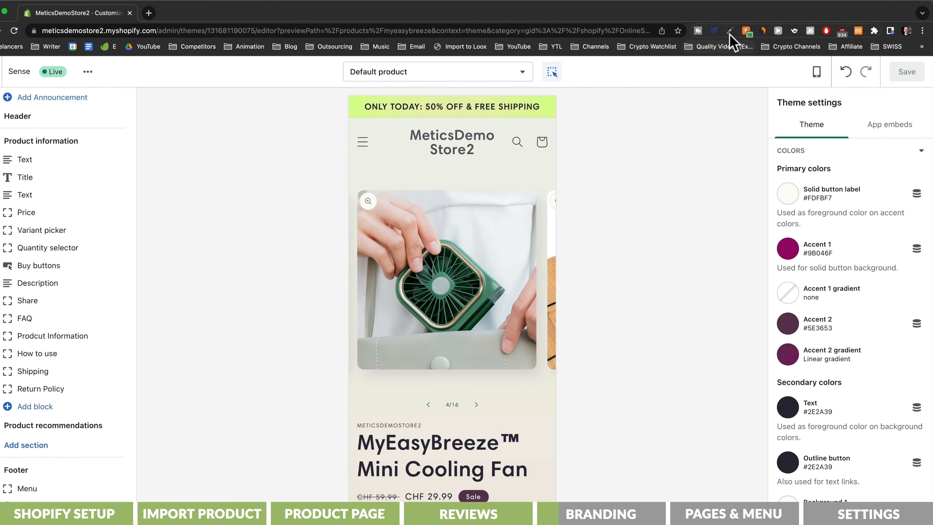
left_click(735, 29)
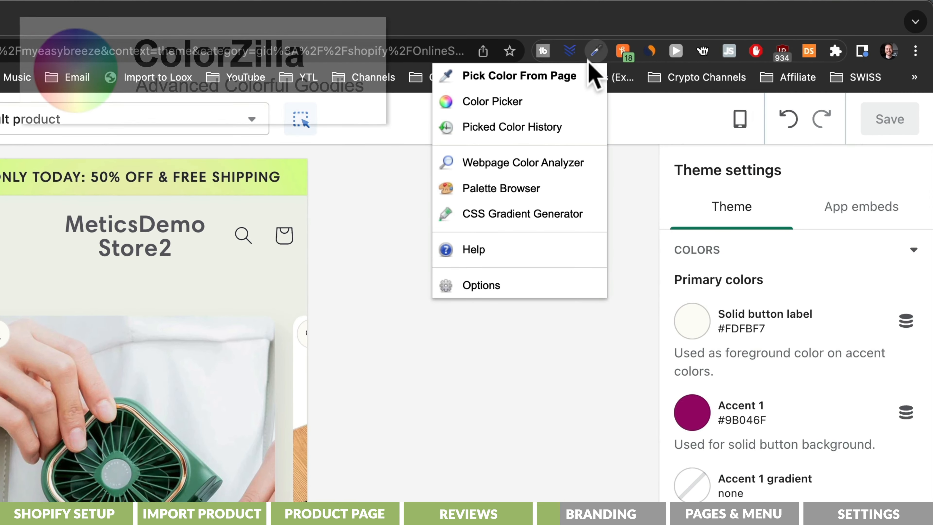
left_click(573, 78)
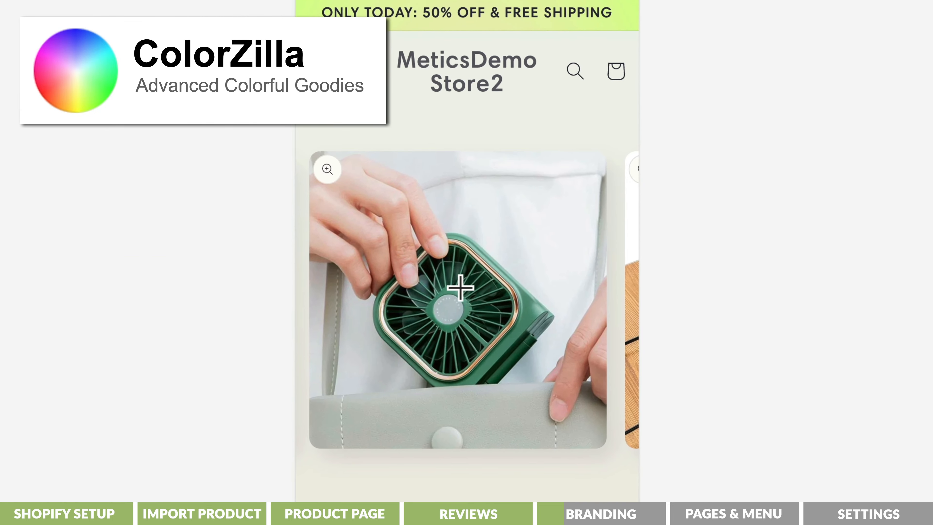
left_click(460, 288)
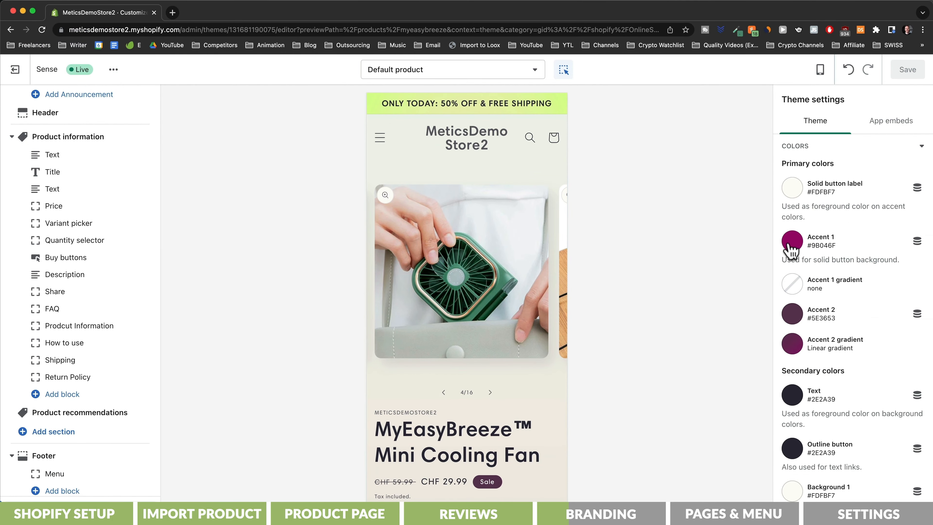
- Set Accent 1 to the sampled green #549178
left_click(791, 242)
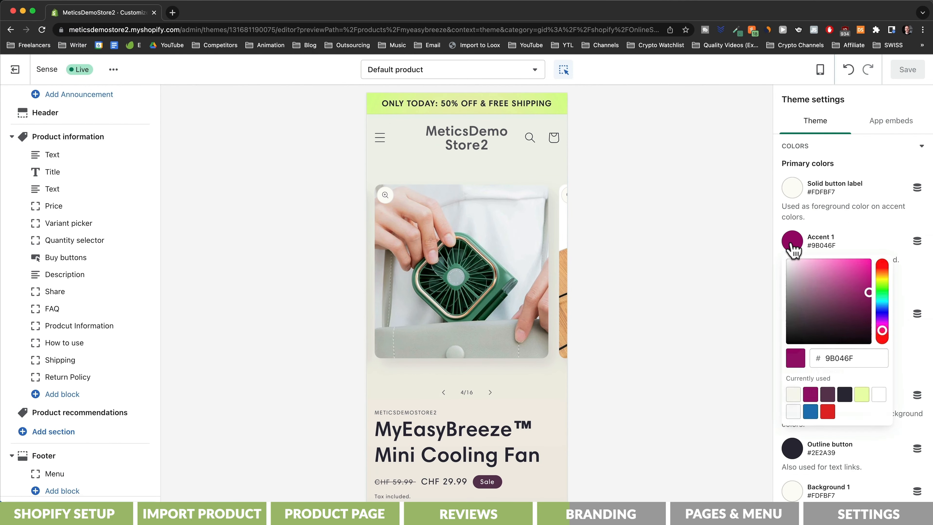
left_click_drag(825, 352, 877, 353)
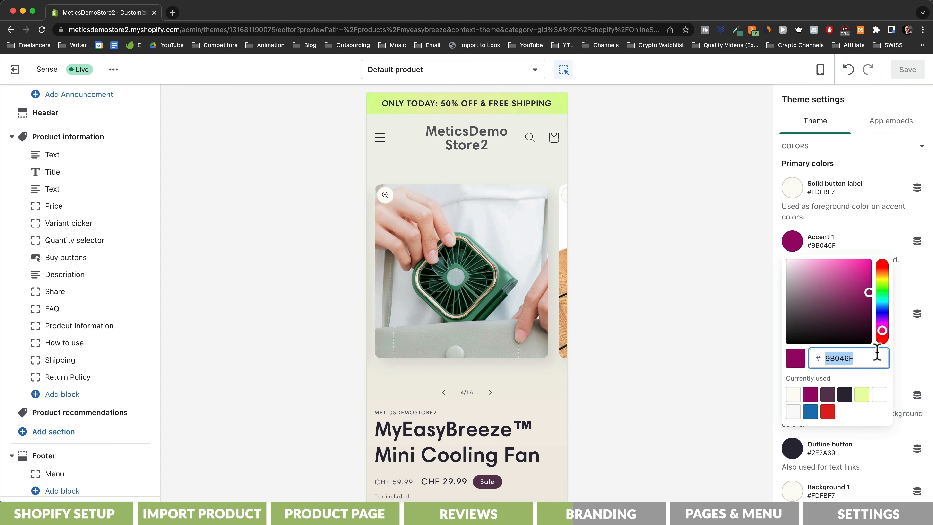
left_click(603, 303)
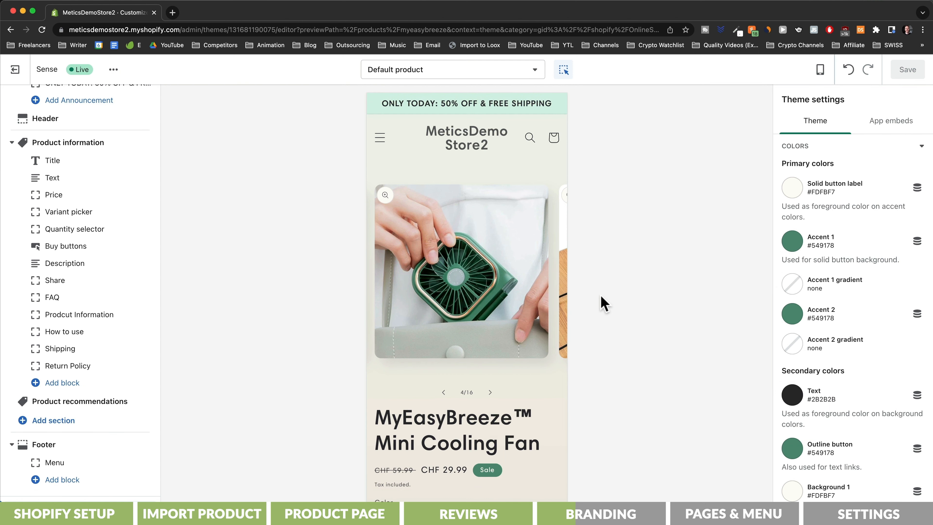
left_click(500, 72)
left_click(400, 333)
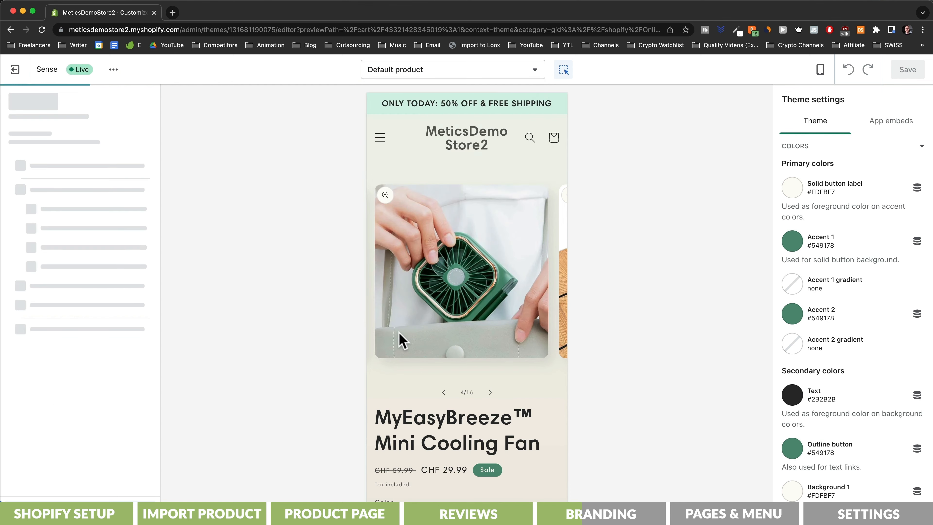
- Set the checkout accents colour to the recent green #549178
scroll(554, 301, "down", 3)
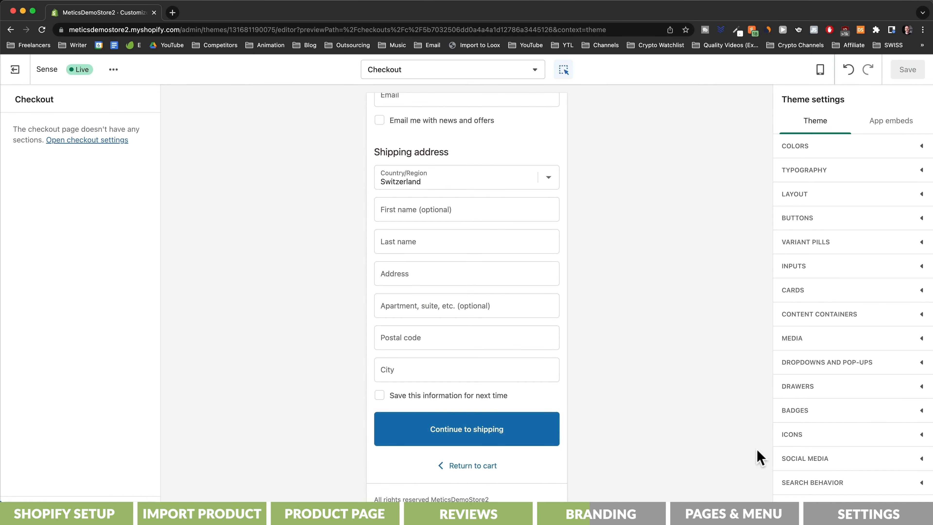
scroll(851, 455, "down", 3)
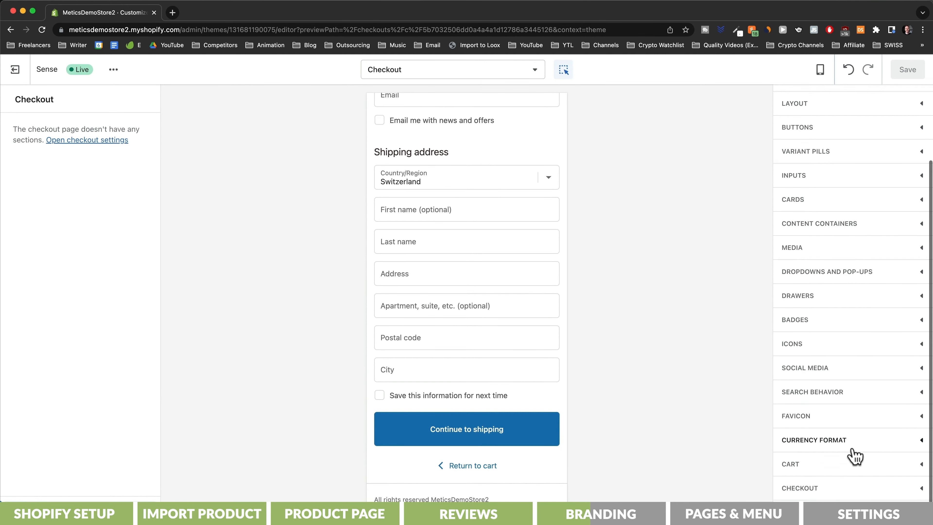
left_click(840, 487)
scroll(864, 438, "down", 5)
scroll(865, 438, "down", 5)
left_click(792, 334)
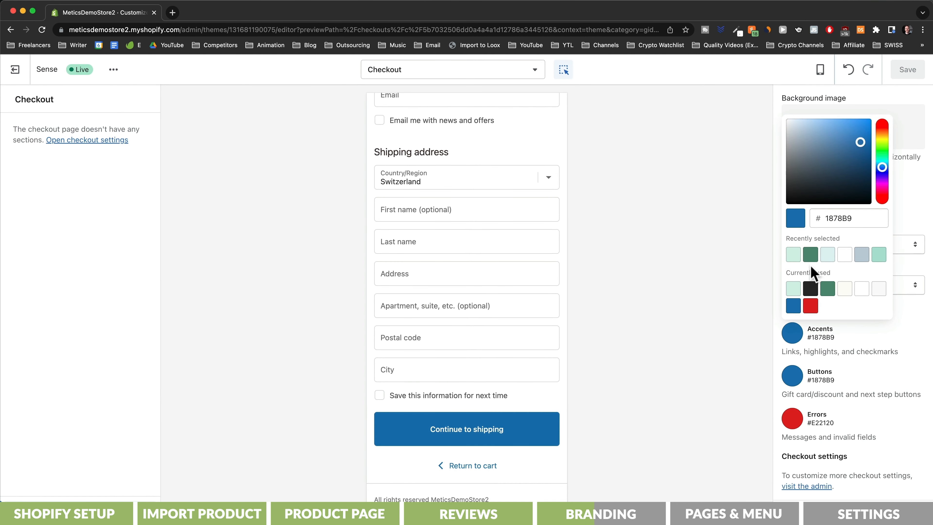
left_click(811, 253)
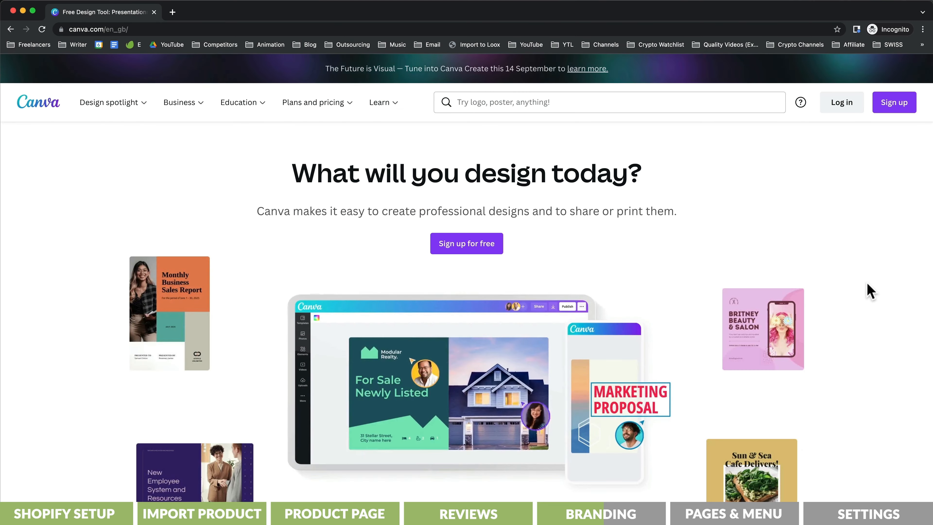
- Place the wind-swirl icon to the right of the MyEasyBreeze text
scroll(808, 291, "down", 3)
scroll(870, 290, "down", 6)
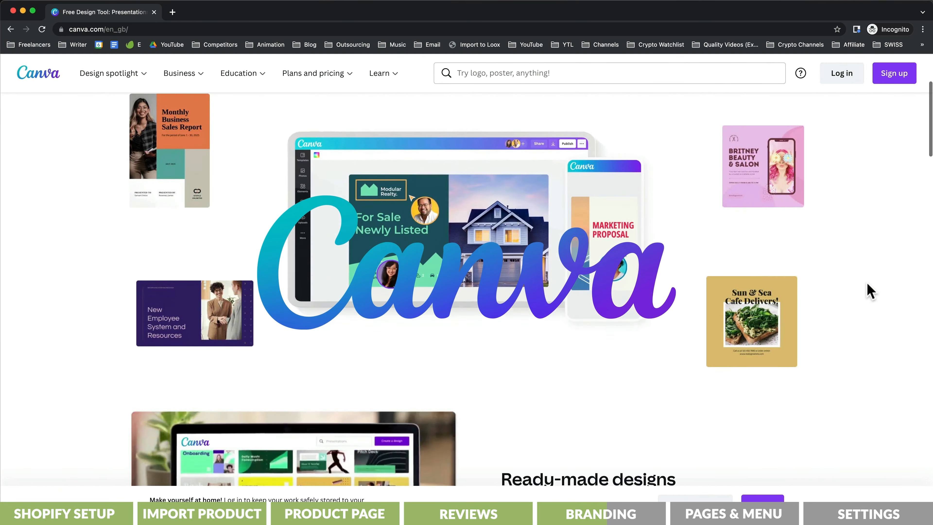
scroll(870, 290, "down", 8)
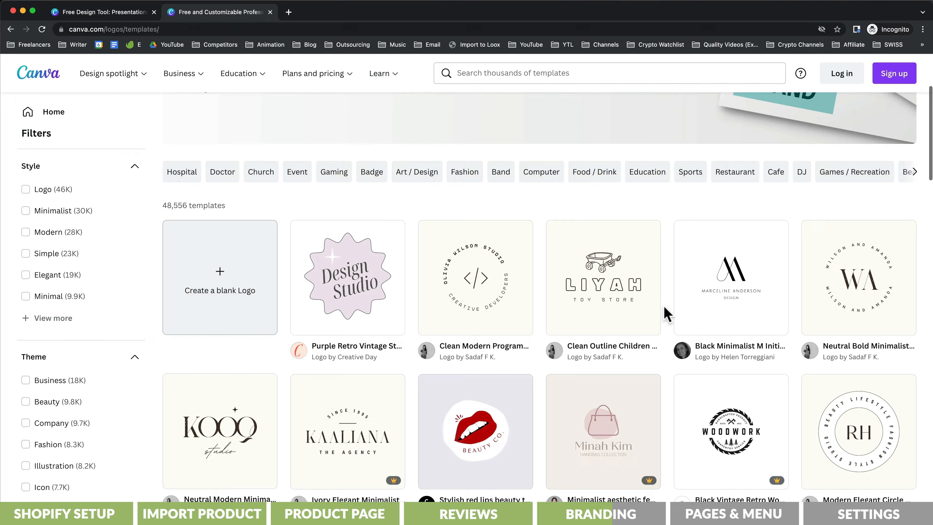
scroll(666, 313, "down", 7)
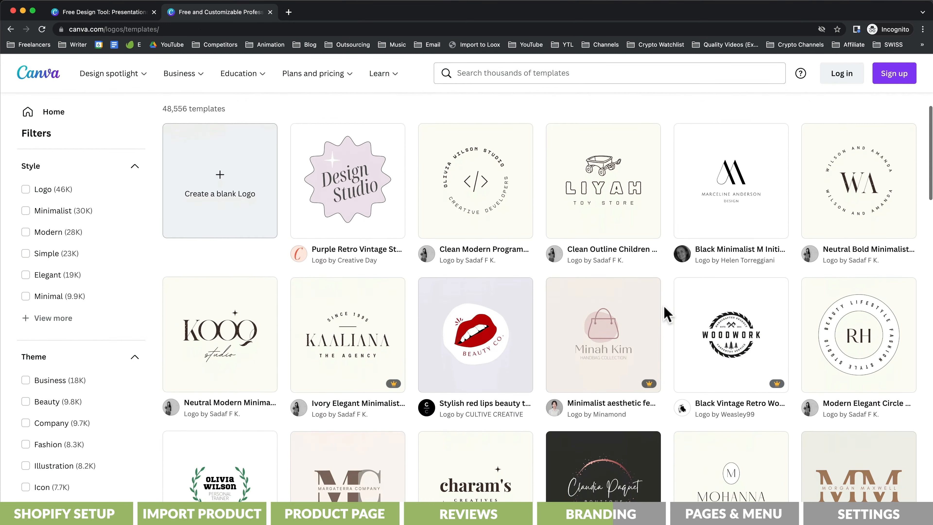
scroll(666, 313, "down", 6)
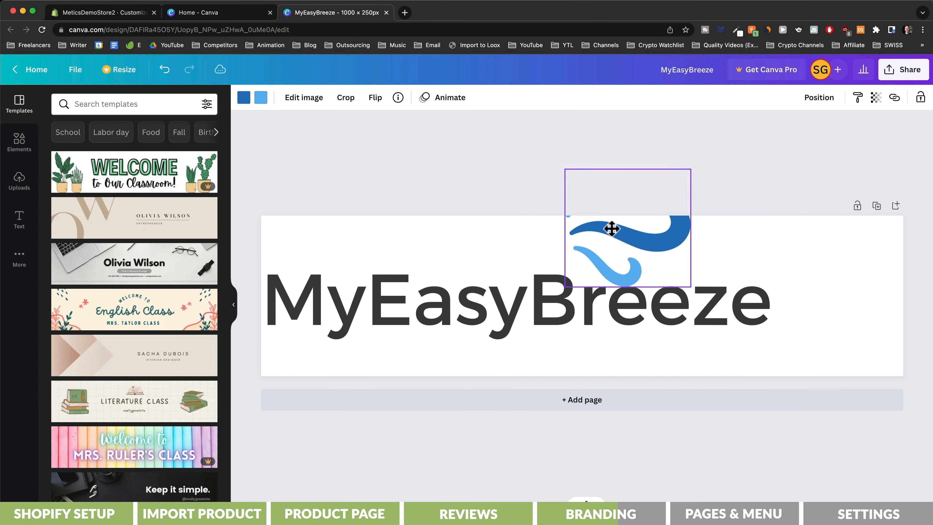
left_click_drag(611, 229, 826, 302)
left_click(711, 203)
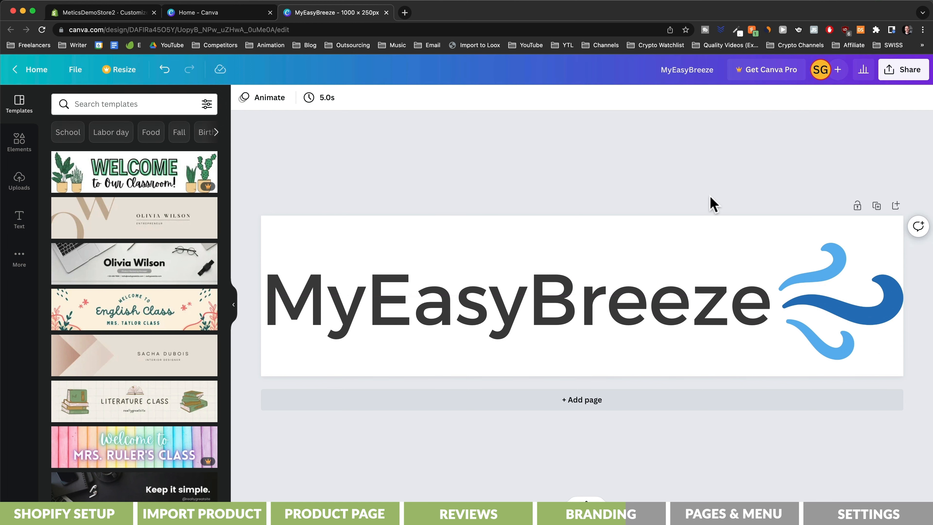
- Download the MyEasyBreeze logo design as a PNG
left_click(903, 72)
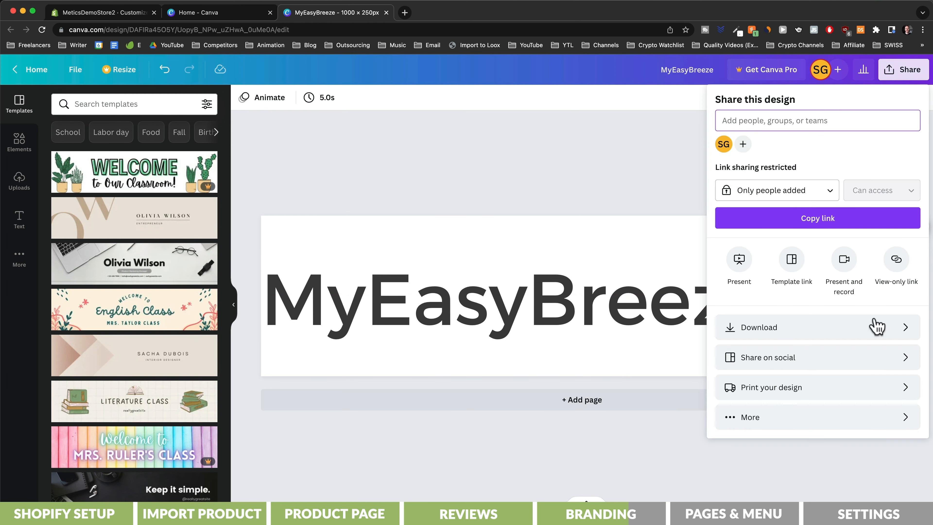
left_click(876, 326)
left_click(823, 290)
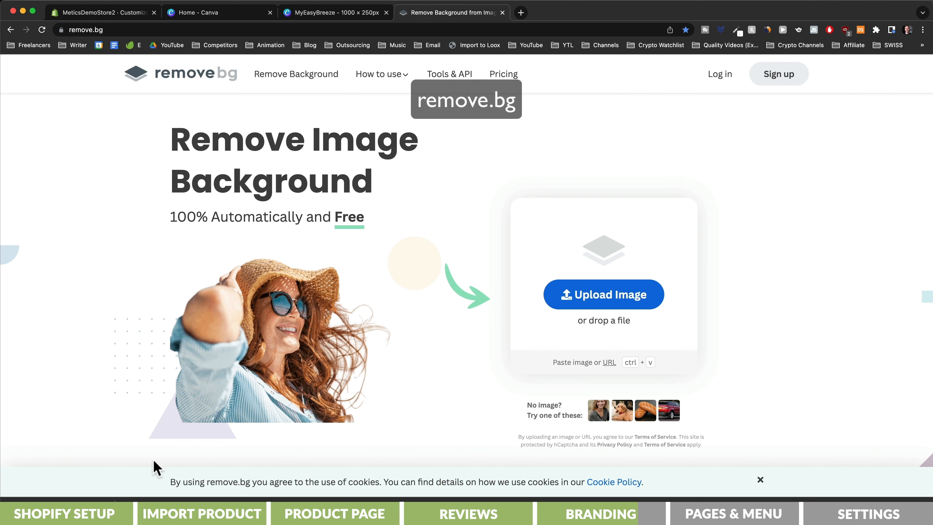
- Upload the logo PNG to remove.bg and download the transparent-background version
left_click_drag(161, 496, 602, 295)
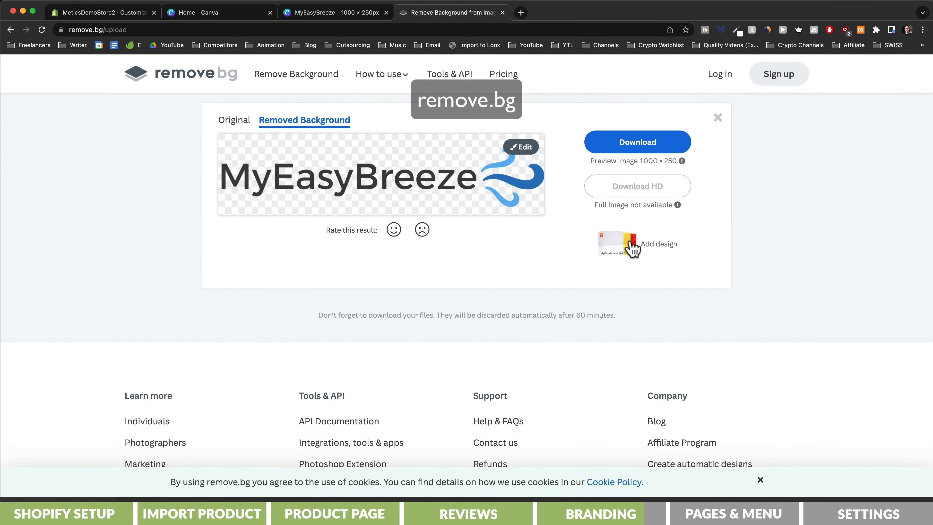
left_click(638, 154)
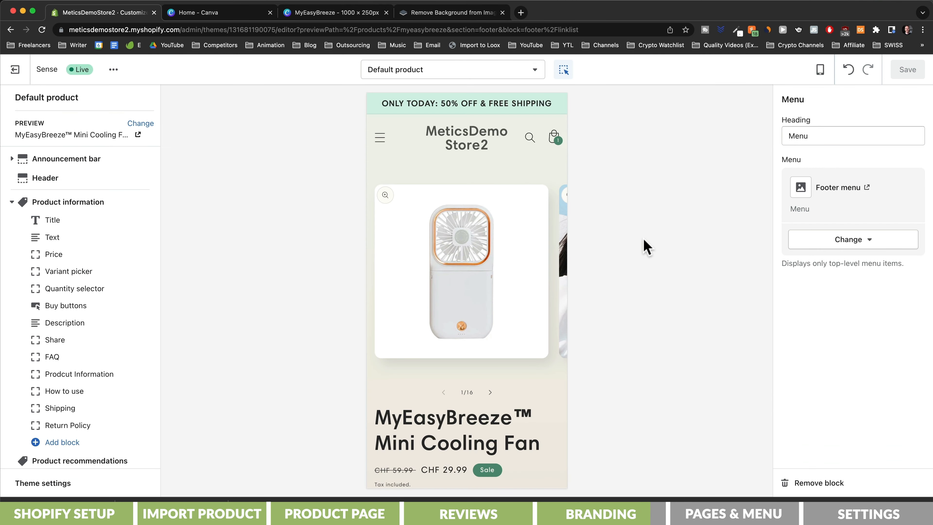
- Replace the header's logo image with the uploaded MyEasyBreeze logo
left_click(478, 146)
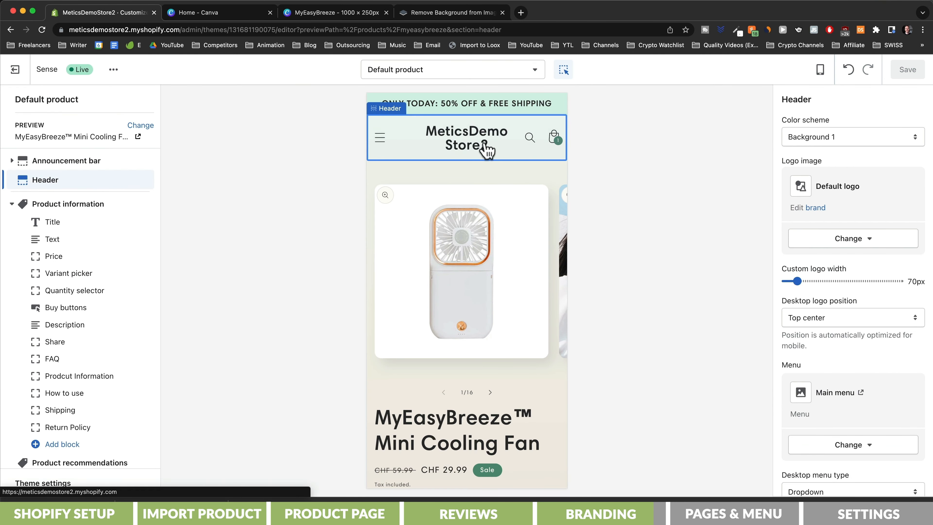
left_click(843, 241)
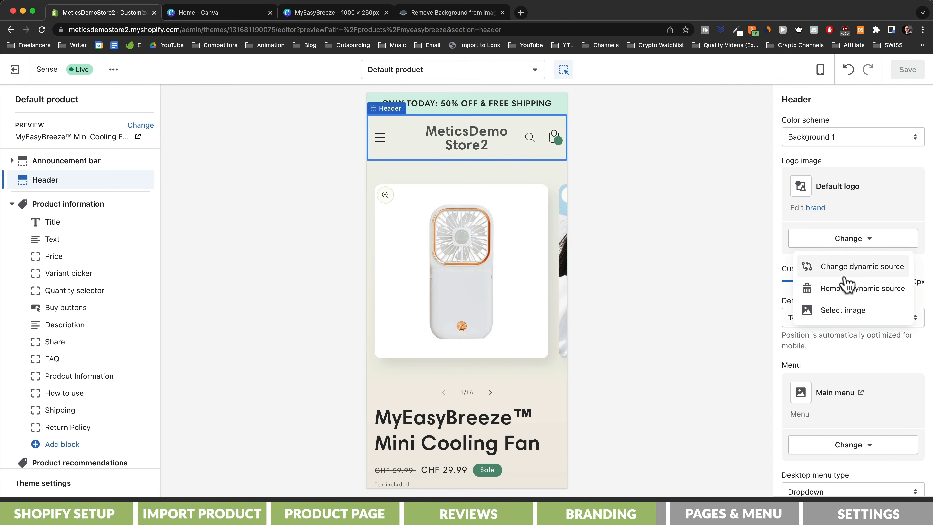
left_click(841, 311)
left_click_drag(716, 259, 812, 184)
- Set the custom logo width to 150px, save, and return to the Themes page
left_click_drag(816, 293, 840, 293)
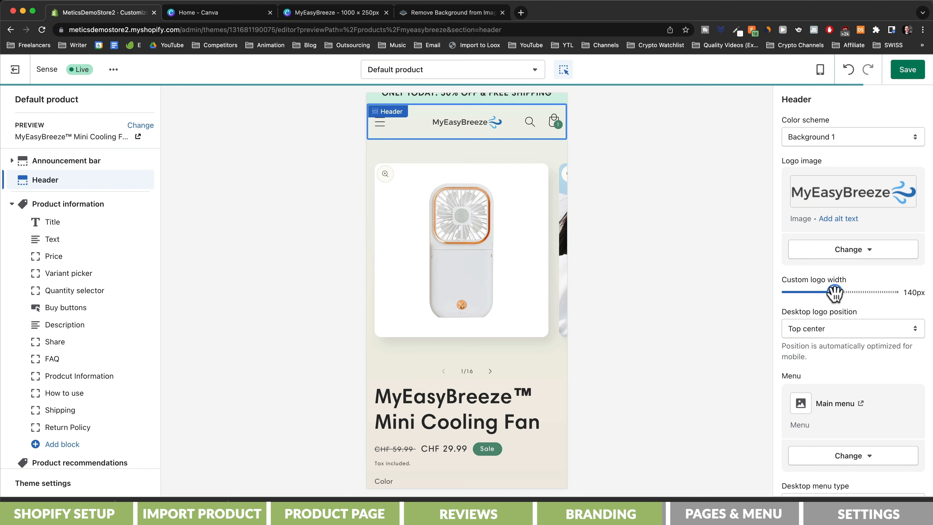
left_click(908, 71)
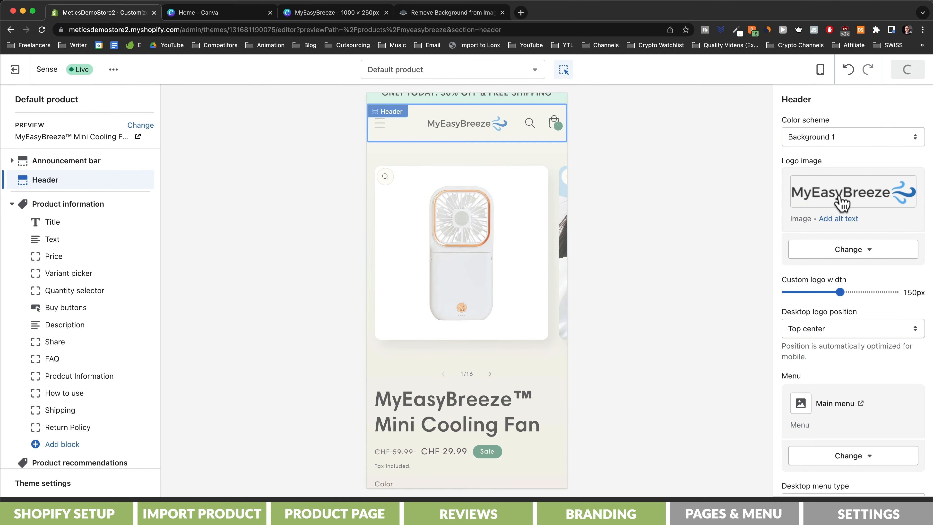
scroll(560, 317, "down", 10)
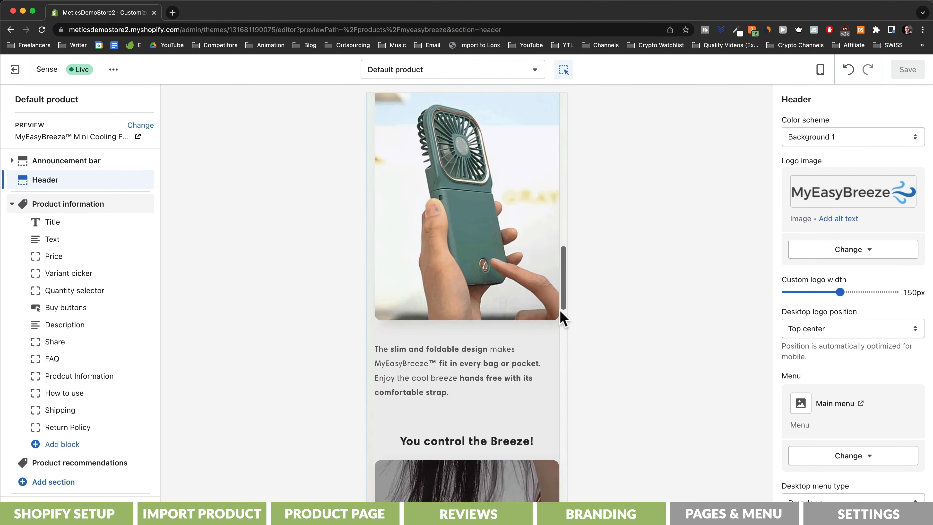
scroll(562, 318, "down", 15)
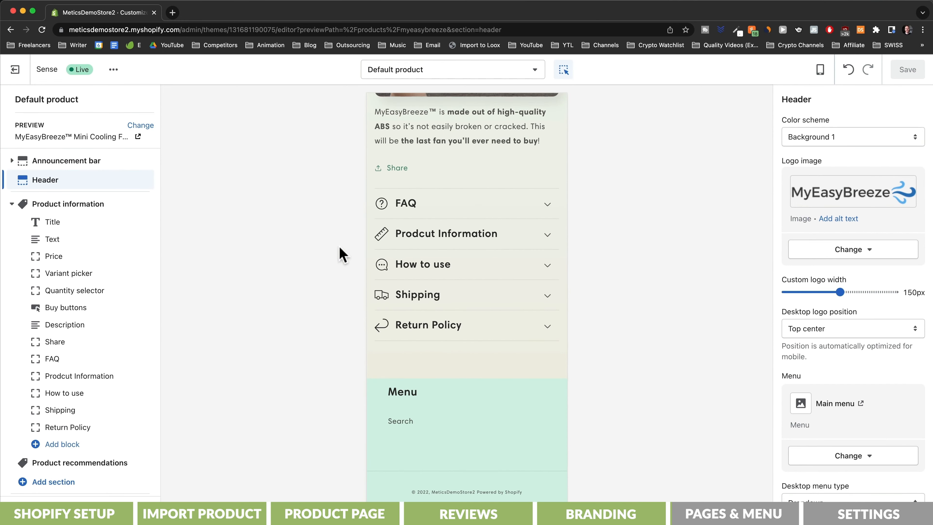
left_click(13, 72)
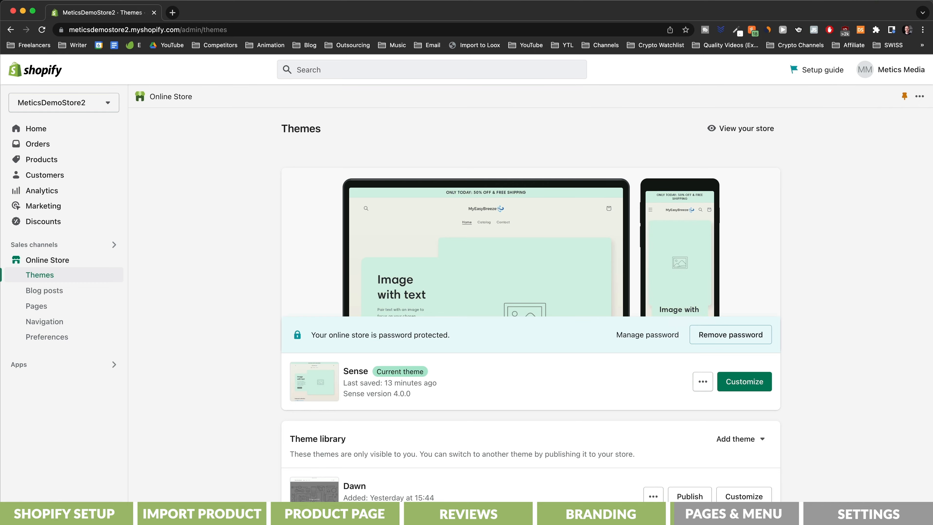
- Generate the refund policy from its template in Settings > Policies
left_click(76, 484)
scroll(283, 351, "down", 5)
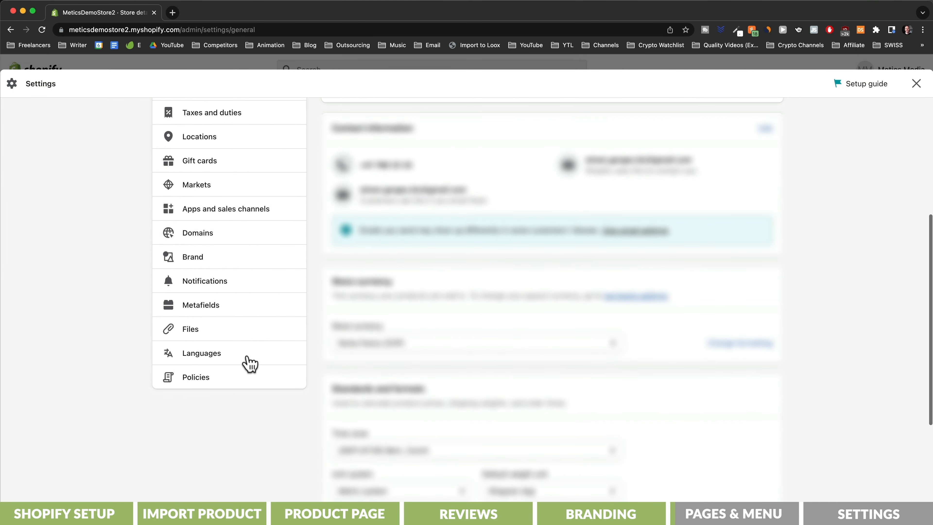
left_click(206, 380)
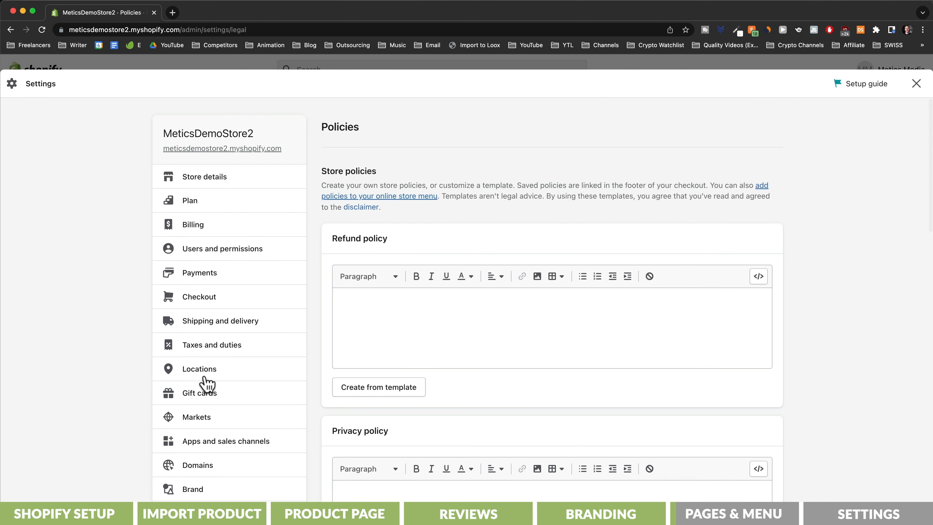
left_click(380, 388)
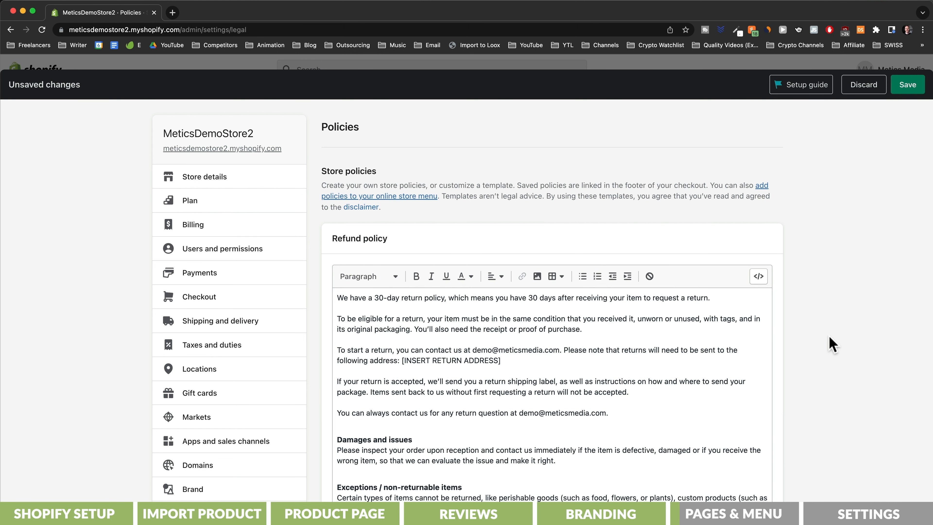
scroll(803, 344, "down", 4)
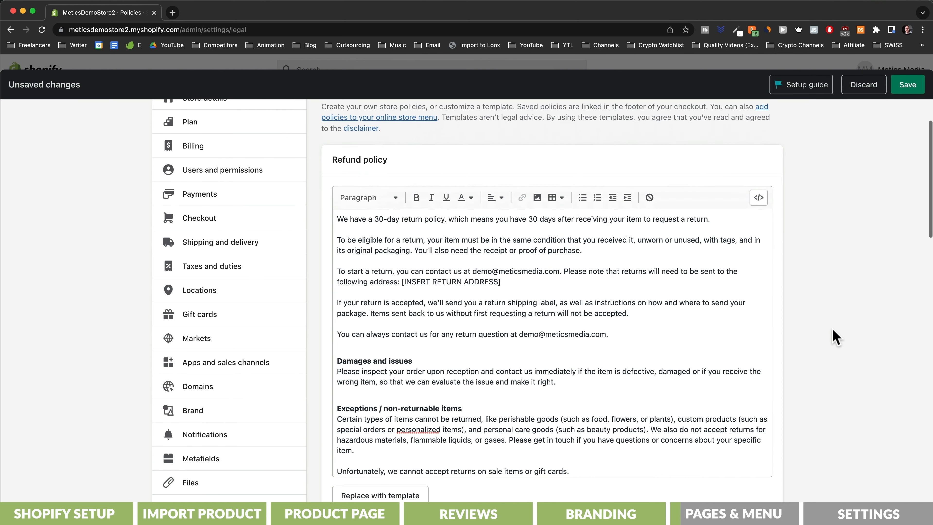
left_click_drag(402, 232, 500, 235)
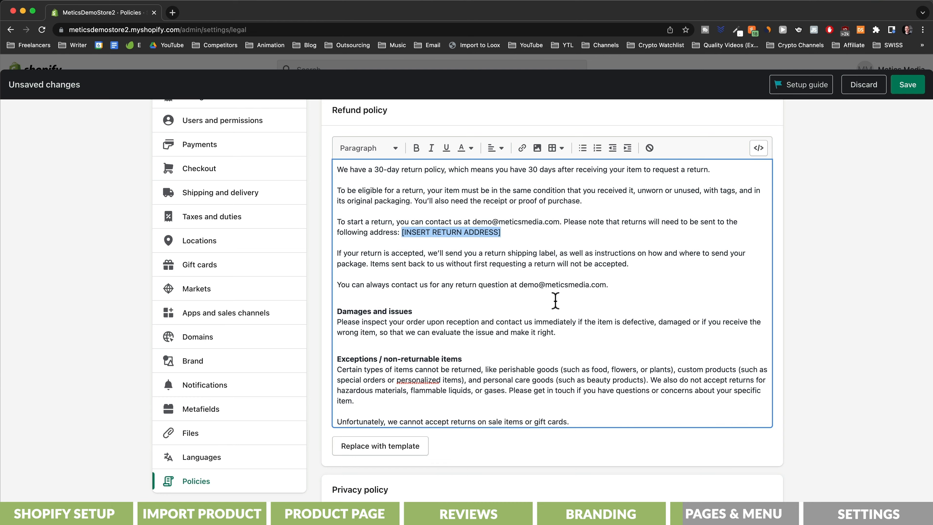
scroll(555, 300, "down", 10)
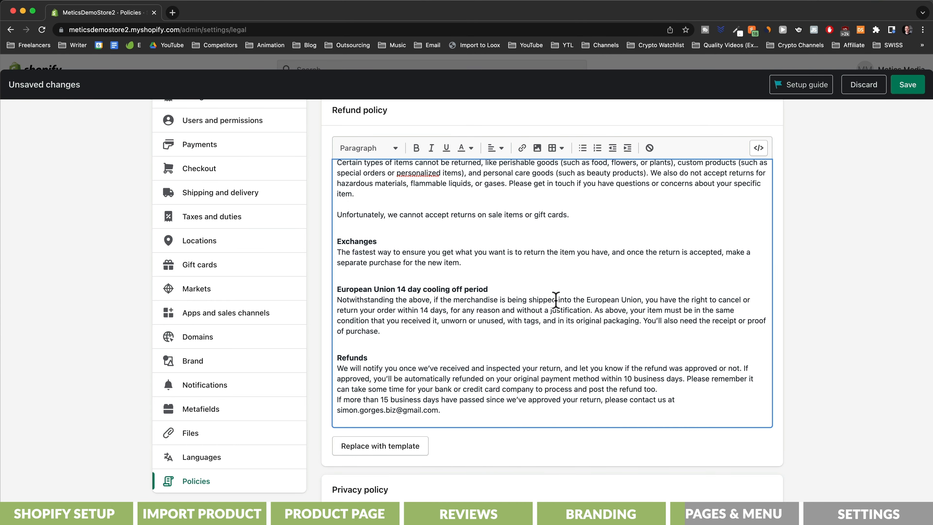
scroll(797, 321, "down", 10)
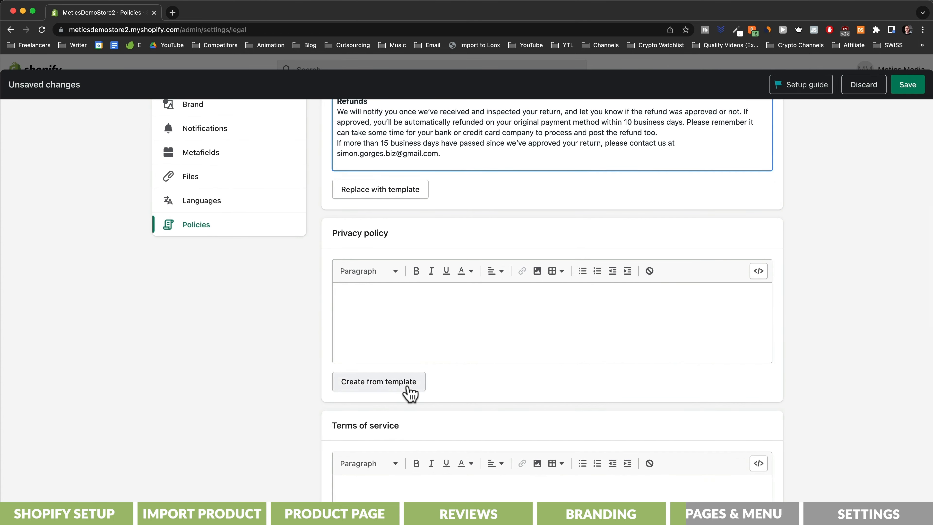
- Generate the privacy policy and terms of service from their templates
left_click(409, 389)
scroll(271, 381, "down", 10)
left_click(345, 364)
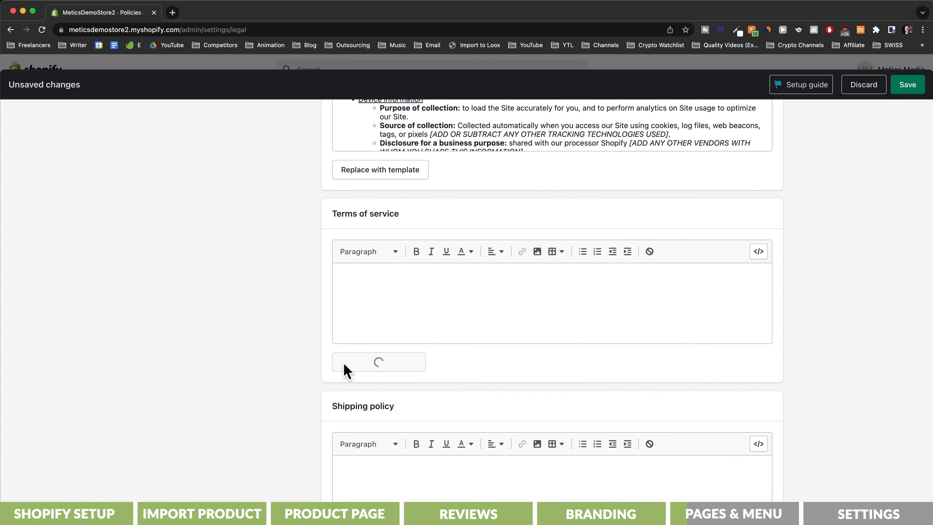
scroll(265, 374, "down", 10)
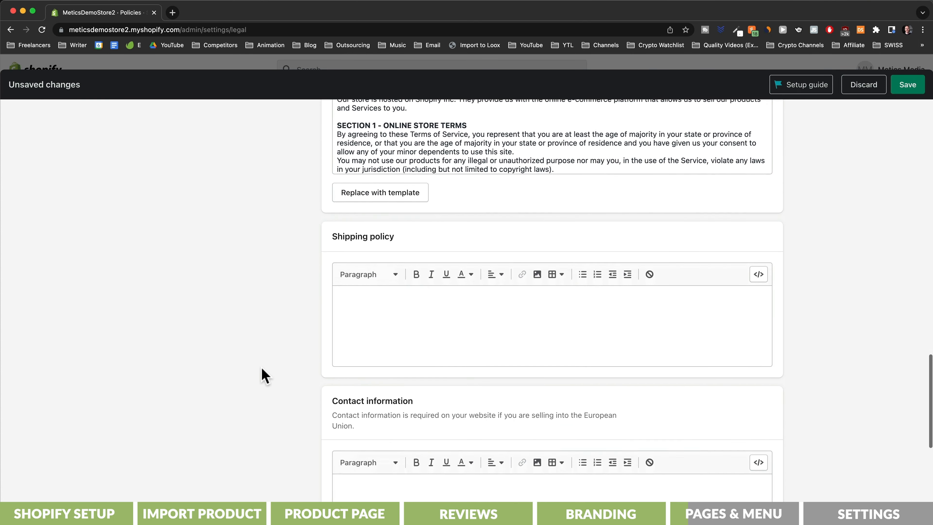
scroll(263, 375, "down", 2)
- Add a 10–20 business-day shipping policy, save all policies, and close settings
left_click(471, 272)
type("Delivery takes 10 to 20 business days, rarely longer depending on the customers location.")
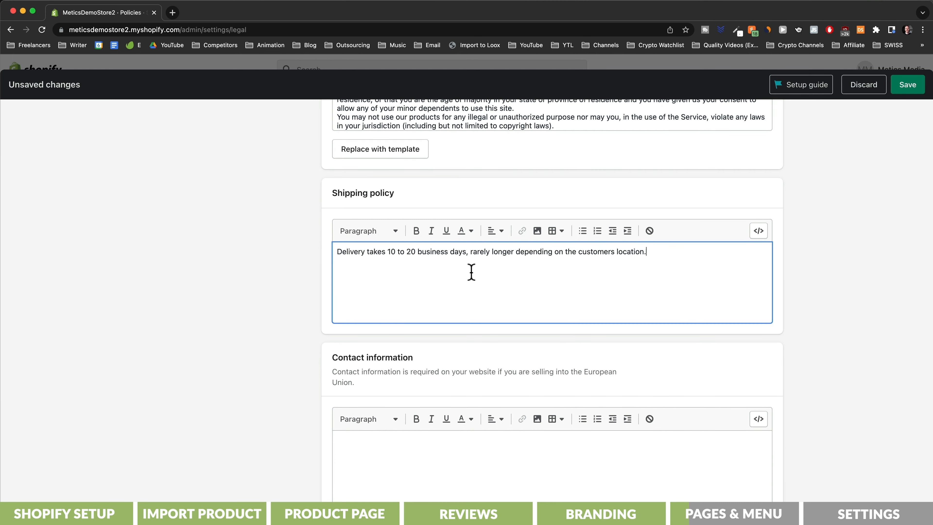
left_click(908, 85)
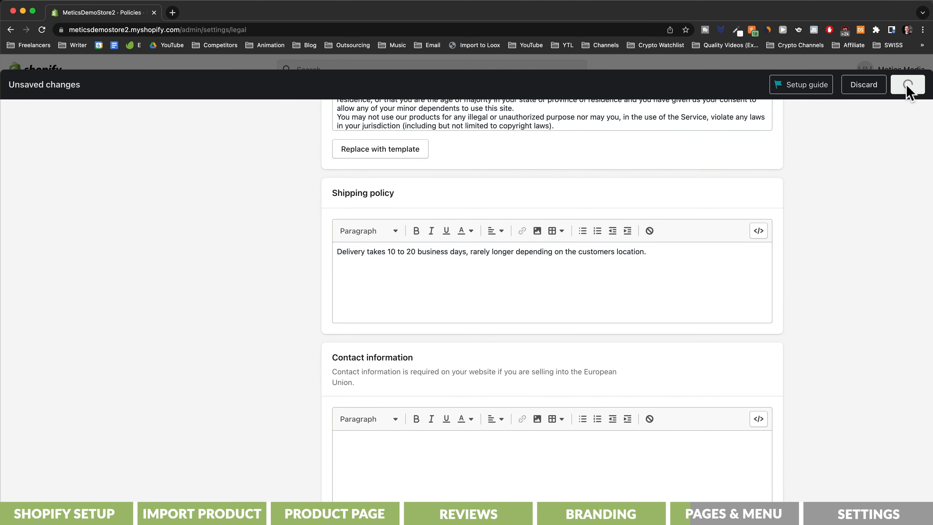
left_click(916, 84)
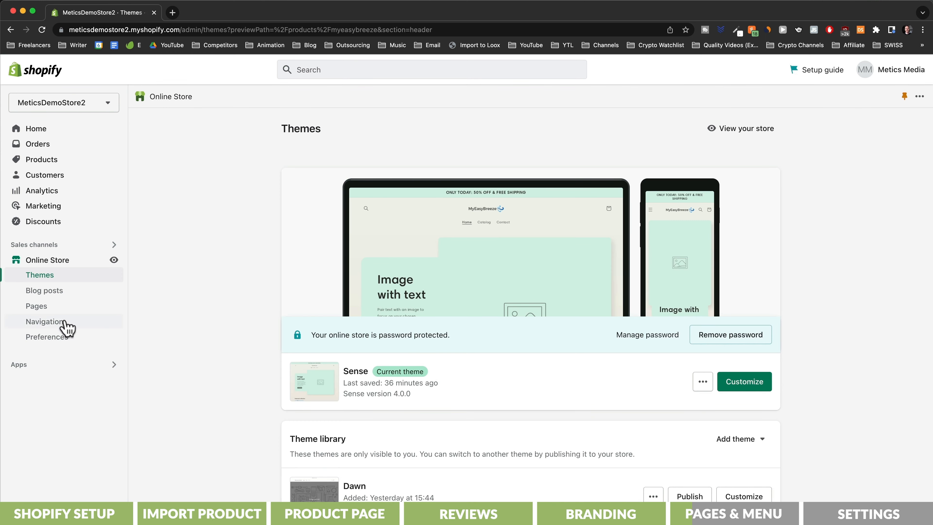
- Add a Refund Policy link to the Footer menu, save it, and reopen the default product template
left_click(54, 327)
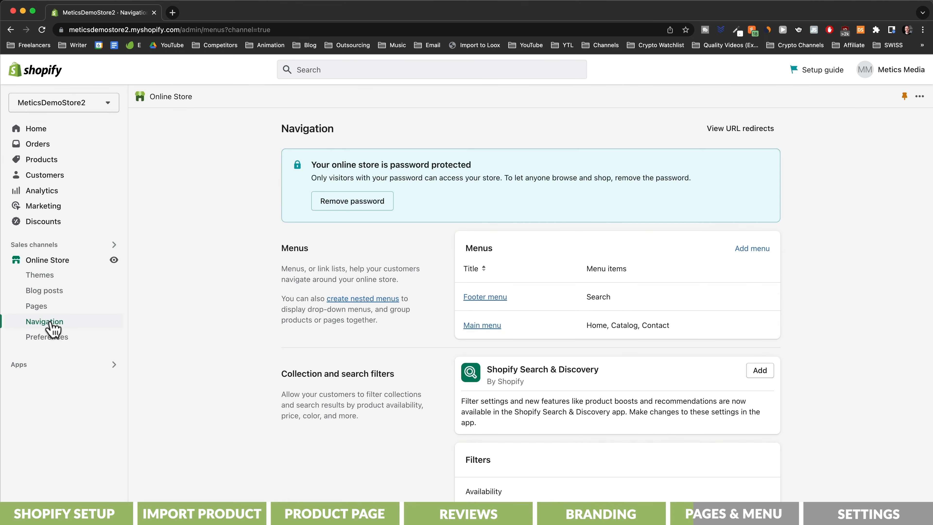
left_click(485, 297)
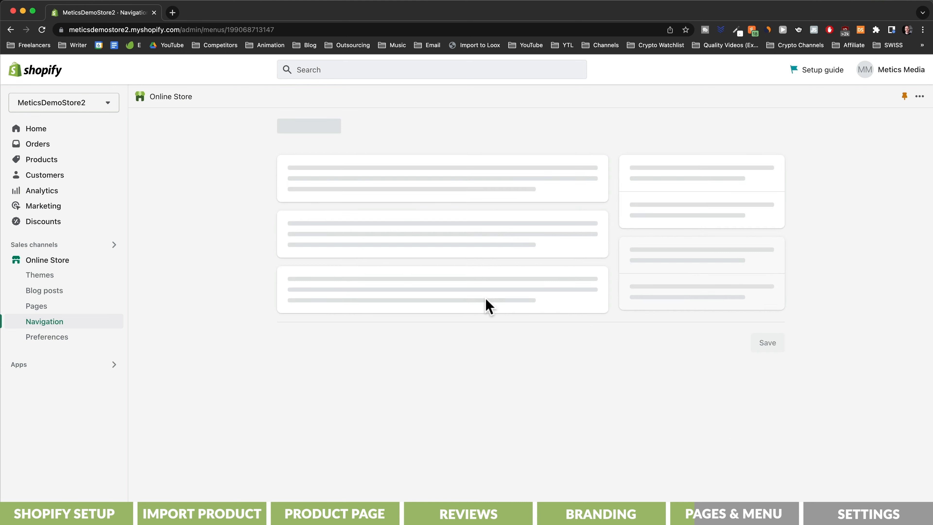
left_click(339, 289)
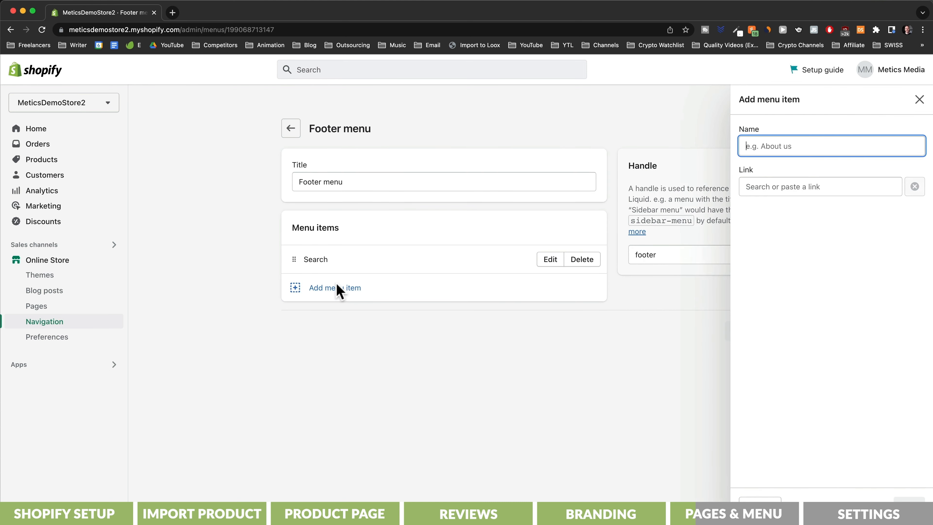
left_click(797, 188)
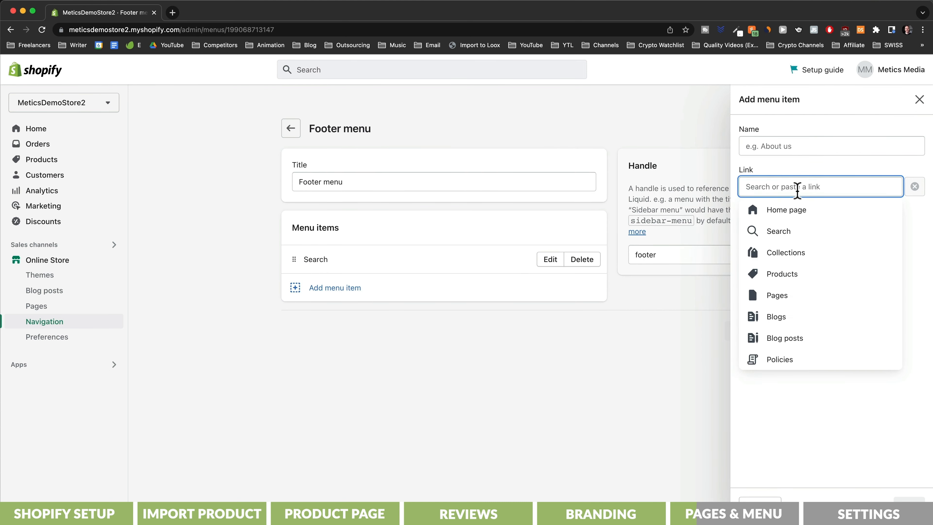
left_click(786, 358)
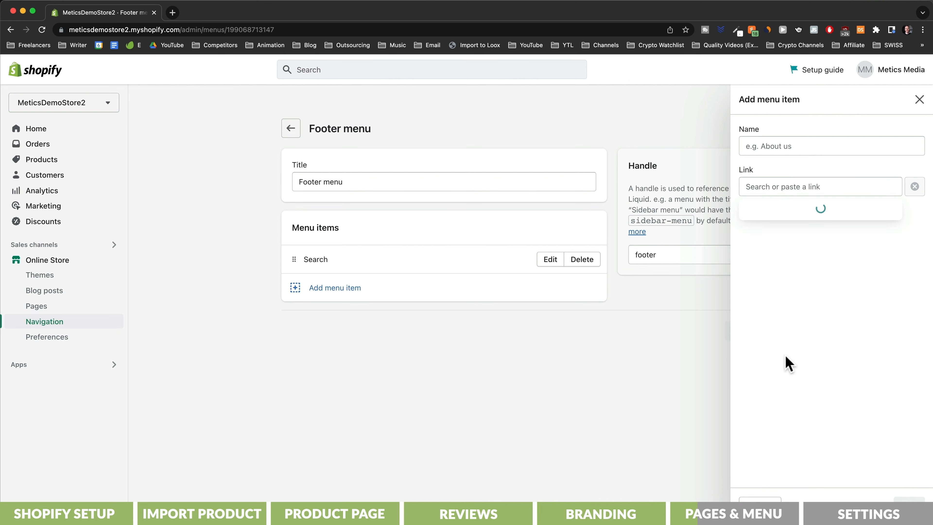
left_click(783, 232)
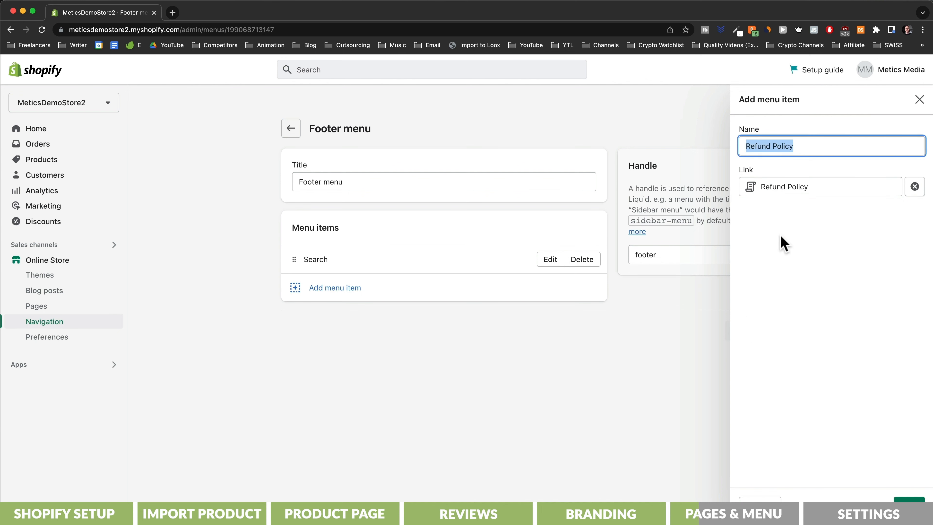
left_click(896, 491)
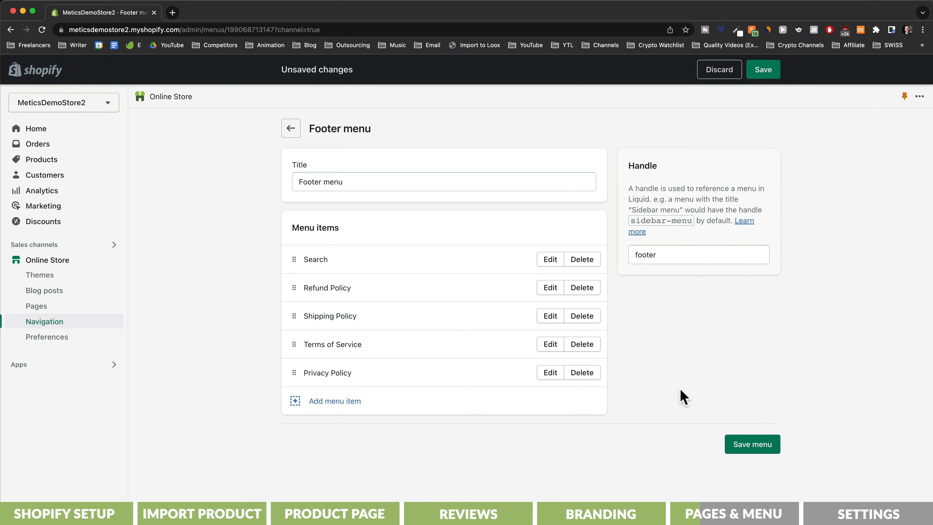
left_click(744, 448)
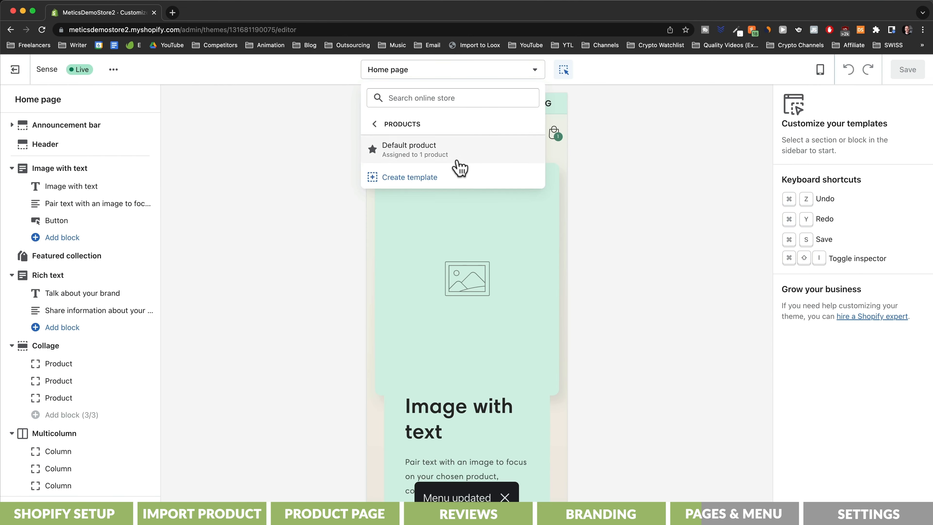
left_click(454, 162)
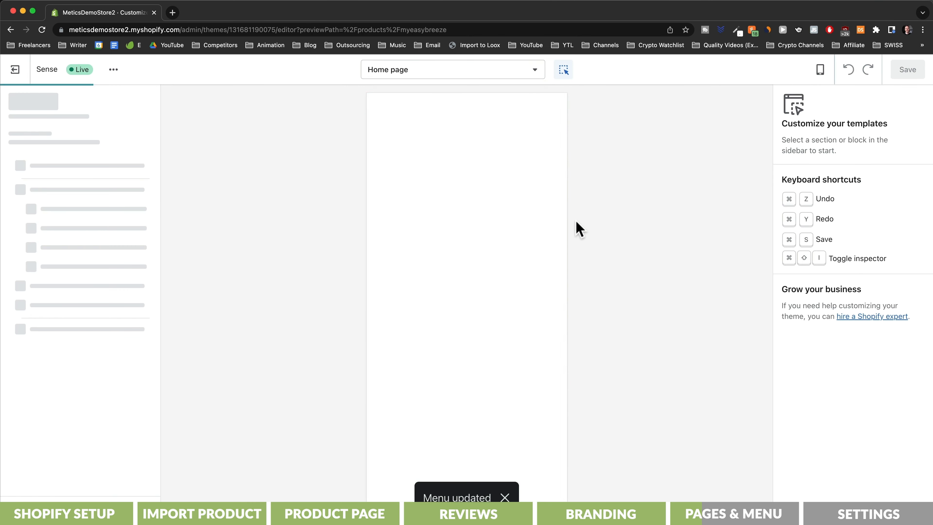
- Switch the theme editor to the Home page and remove its Featured collection section
scroll(564, 257, "down", 20)
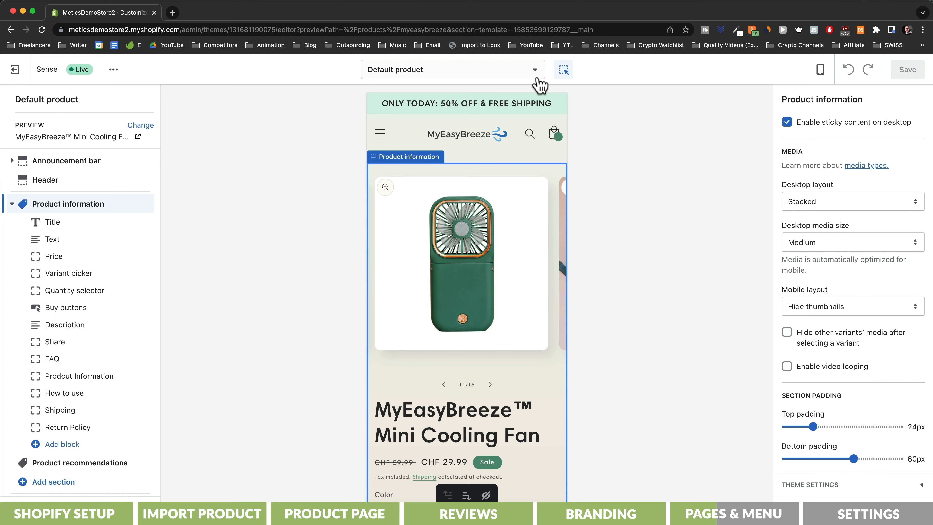
left_click(538, 84)
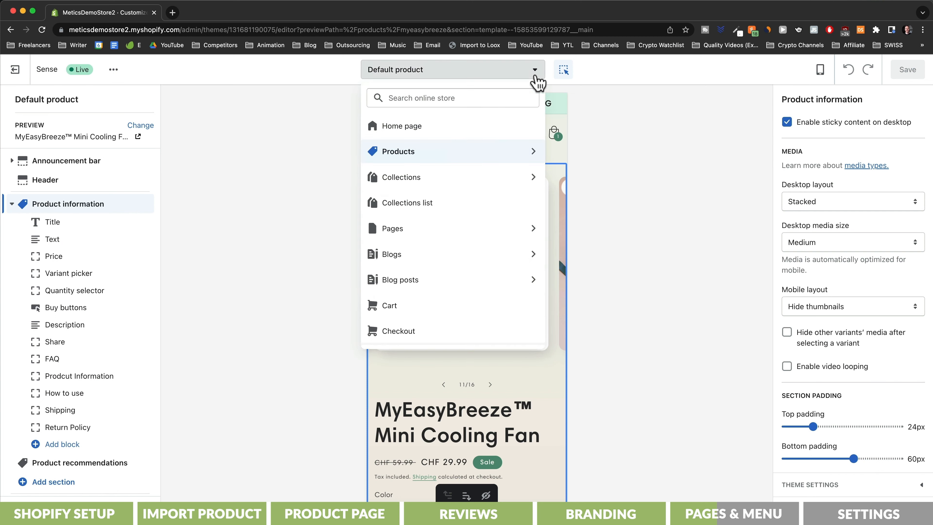
left_click(505, 127)
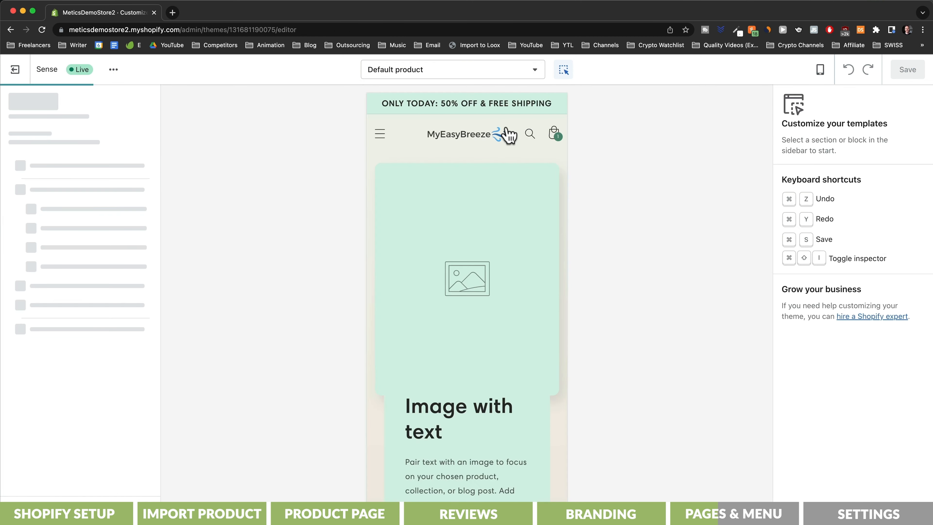
left_click(89, 259)
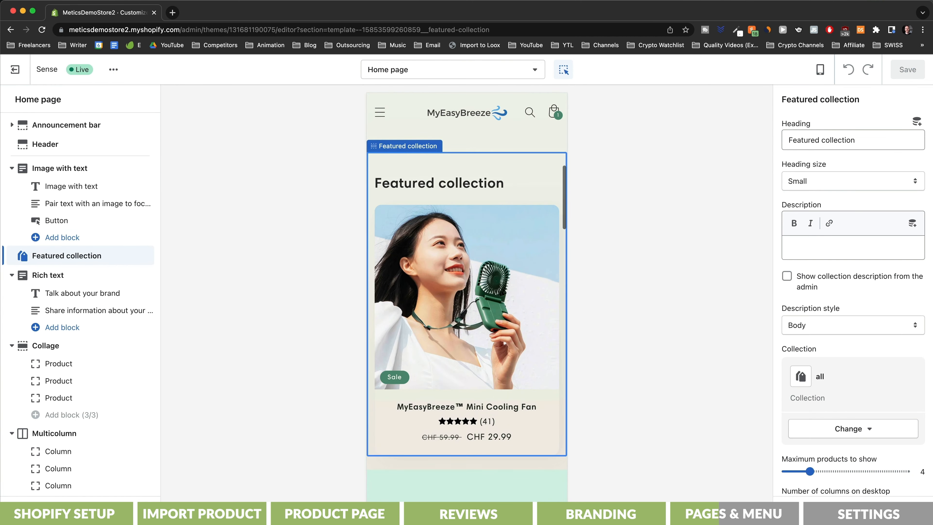
left_click(813, 509)
left_click(139, 256)
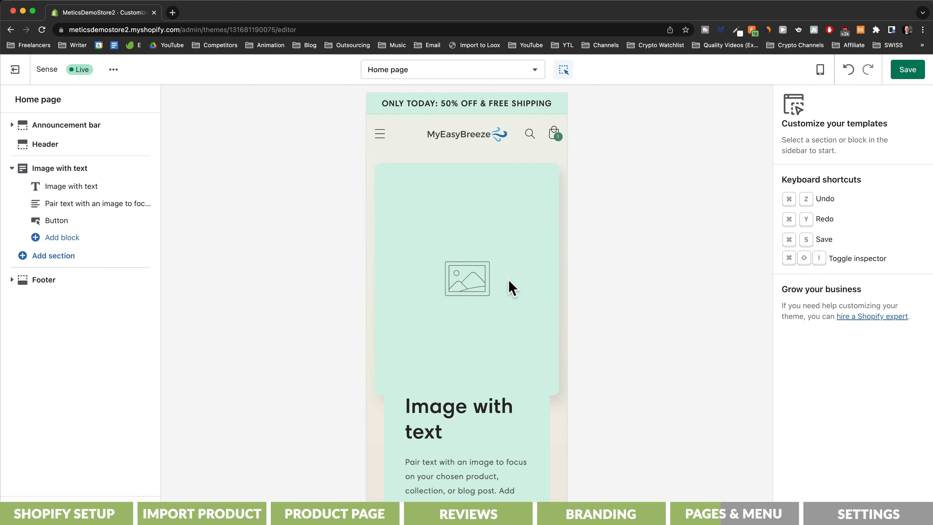
left_click(511, 289)
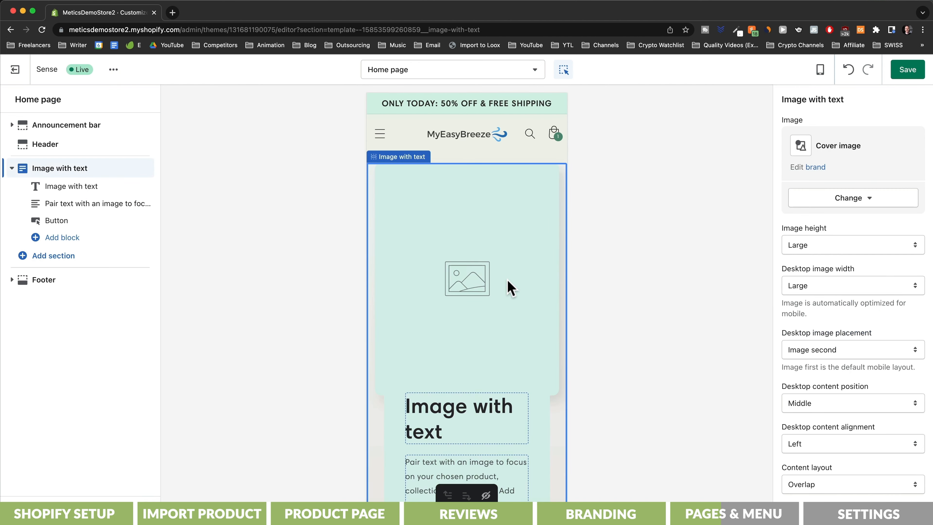
- Change the section image and set the heading to 'MyEasyBreeze™' at Small size
left_click(853, 199)
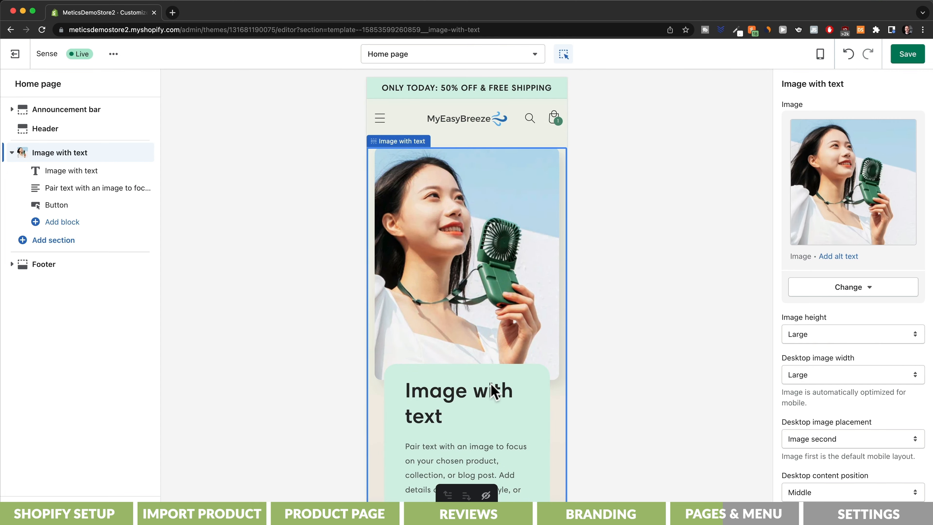
left_click(493, 391)
left_click_drag(844, 120, 778, 121)
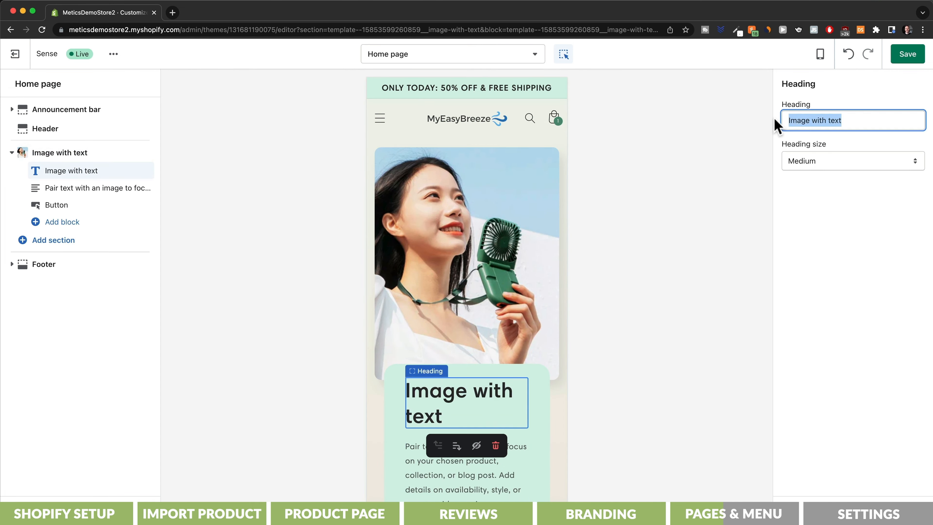
type("MyEasyBreeze™")
left_click(816, 155)
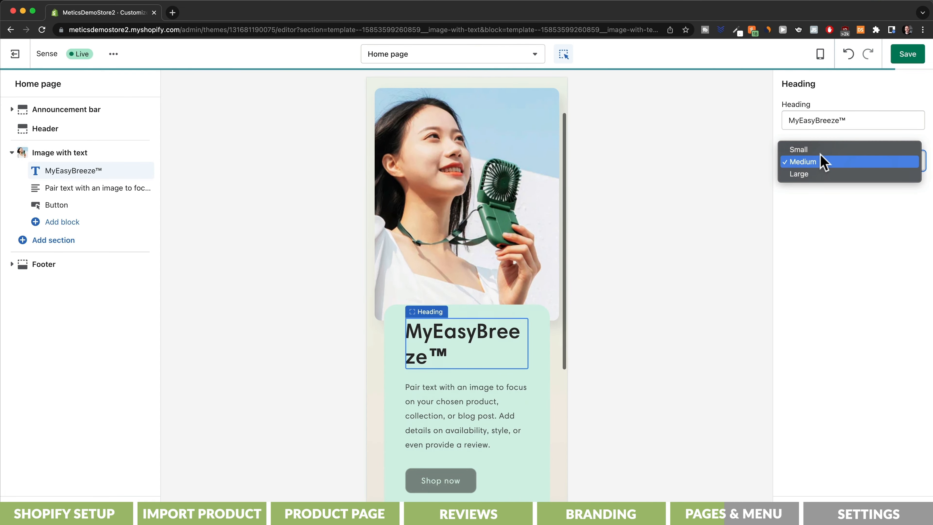
left_click(821, 150)
- Replace the description with the fan copy and relabel the button 'Buy now'
left_click(467, 393)
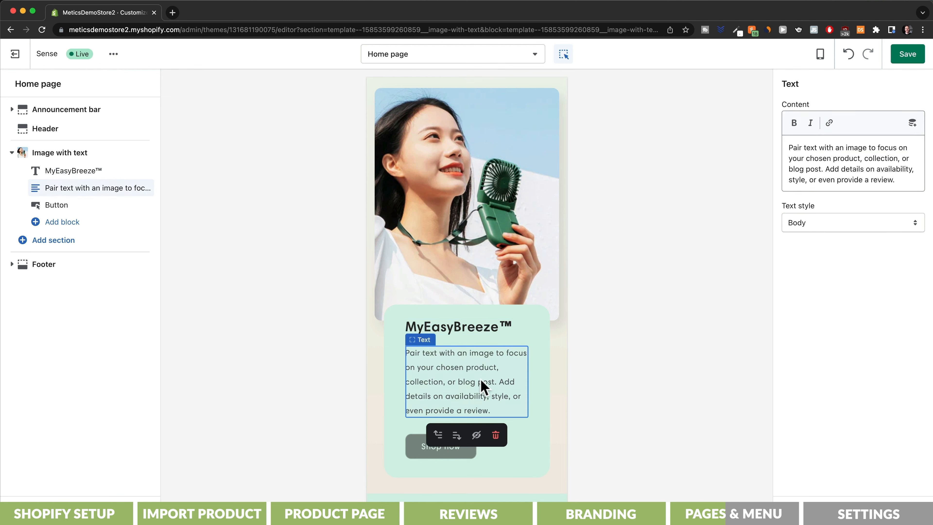
left_click(842, 175)
key("ctrl+a")
type("Feeling hot? Just take out your MyEasyBreeze™ and let it do its job! It will refresh you literally everywhere! At Work, while travelling or when just watching Netflix on your phone!")
left_click(440, 466)
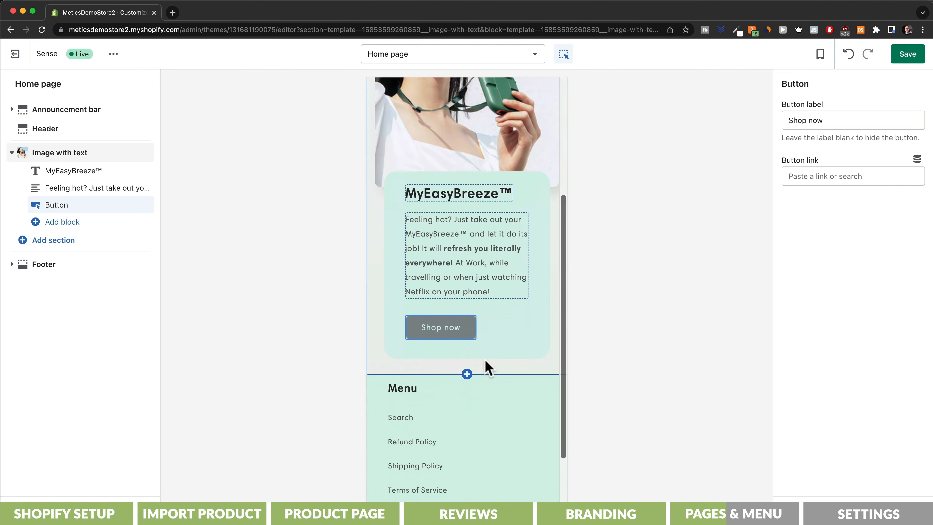
left_click(818, 120)
key("ctrl+a")
type("Buy now")
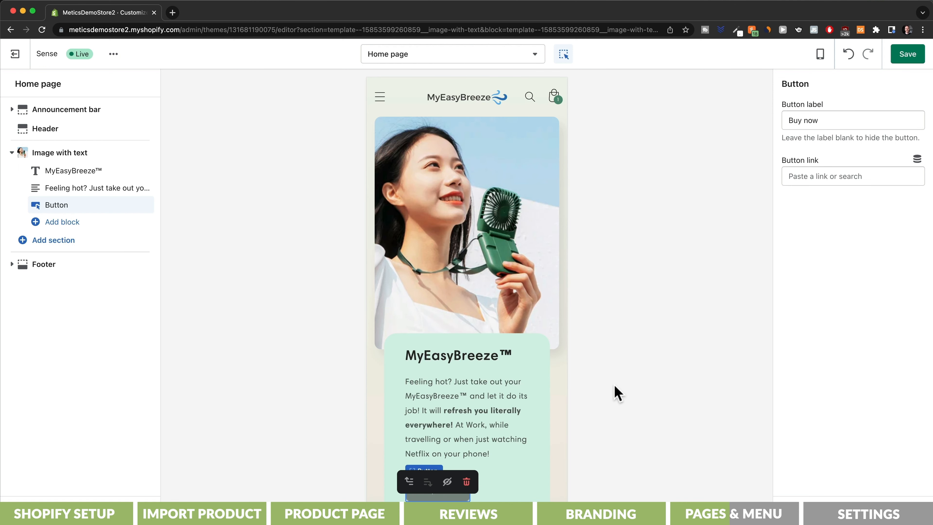
- Add a Featured product section for the MyEasyBreeze™ Mini Cooling Fan and save the home page
left_click(45, 244)
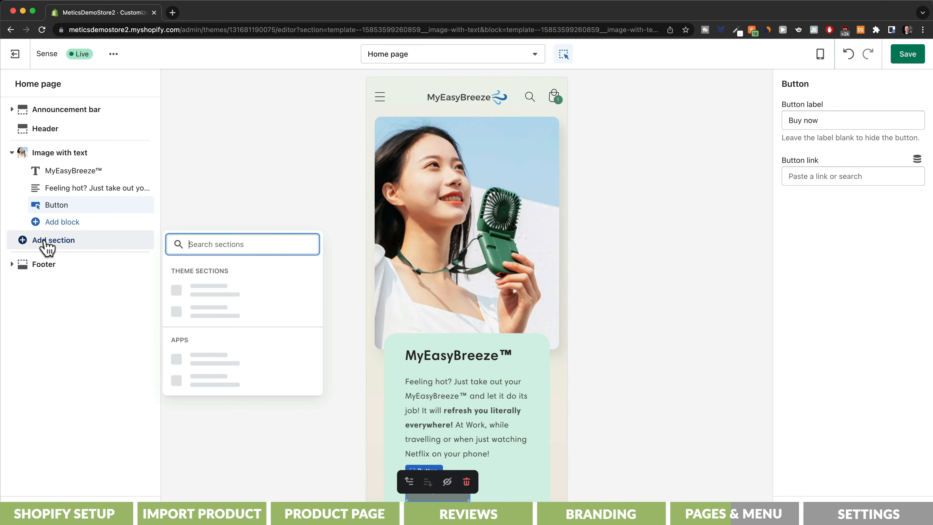
type("featured")
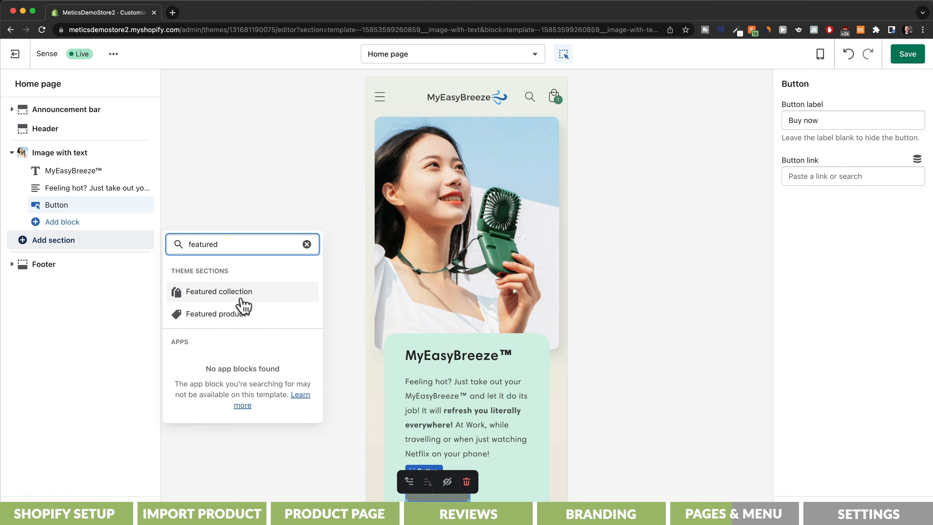
left_click(240, 314)
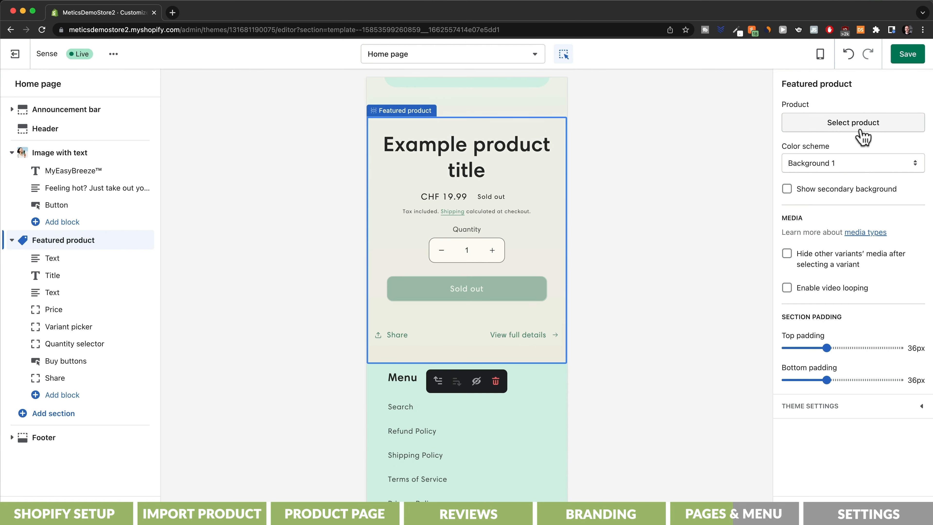
left_click(863, 125)
left_click(855, 180)
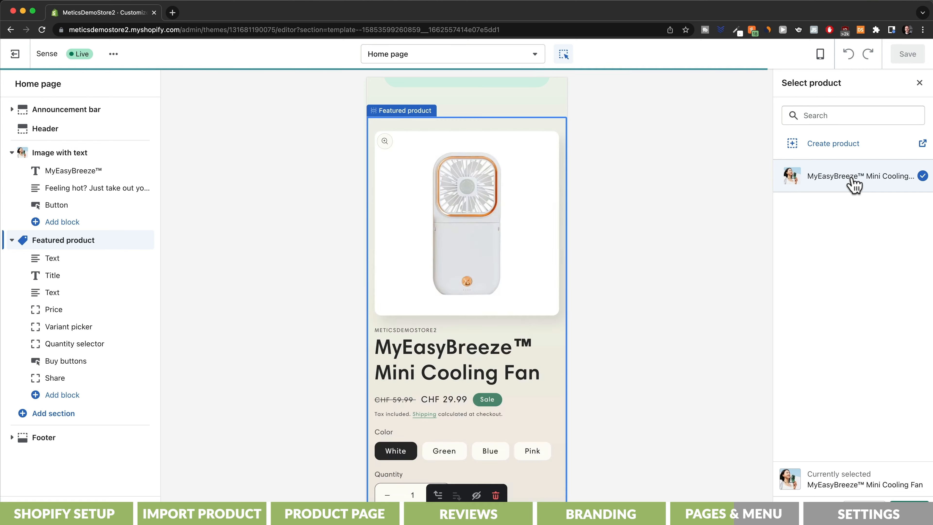
scroll(531, 244, "down", 5)
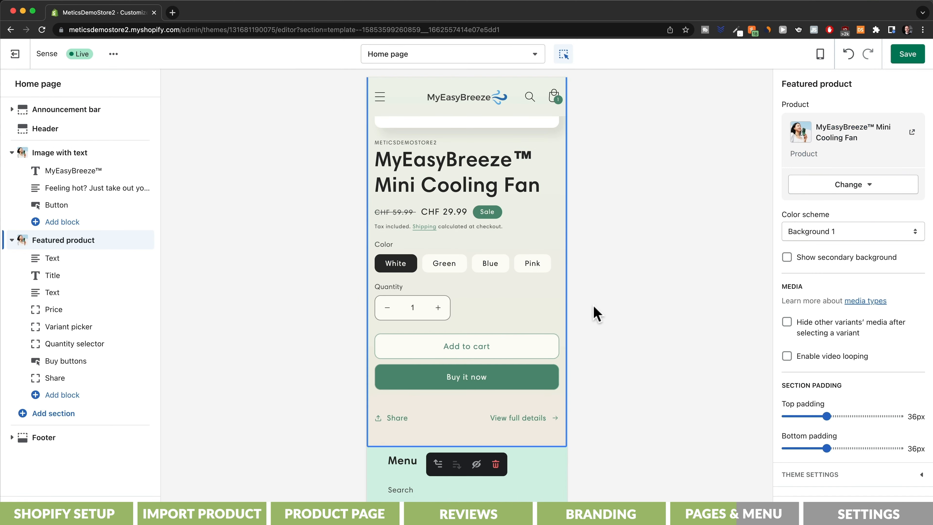
left_click(907, 55)
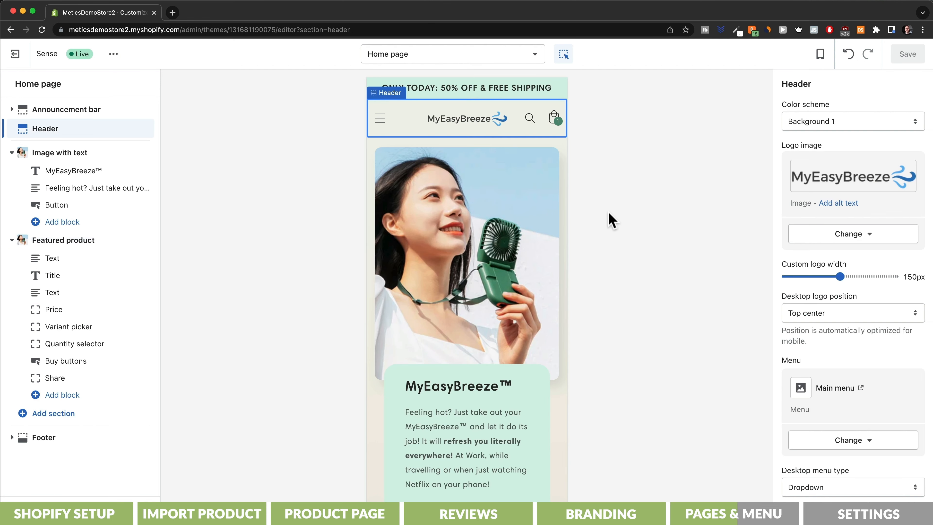
- Delete the Catalog item from the store's Main menu
left_click(381, 123)
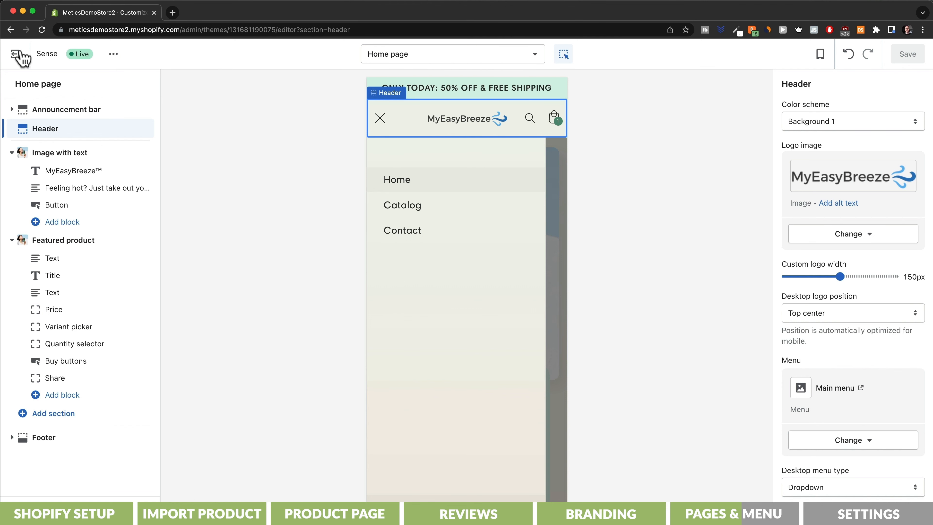
left_click(8, 59)
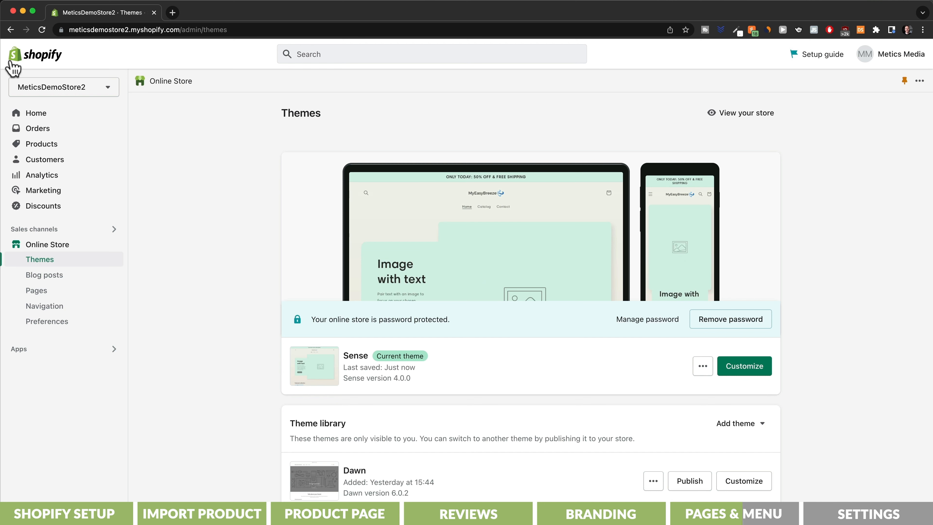
left_click(54, 307)
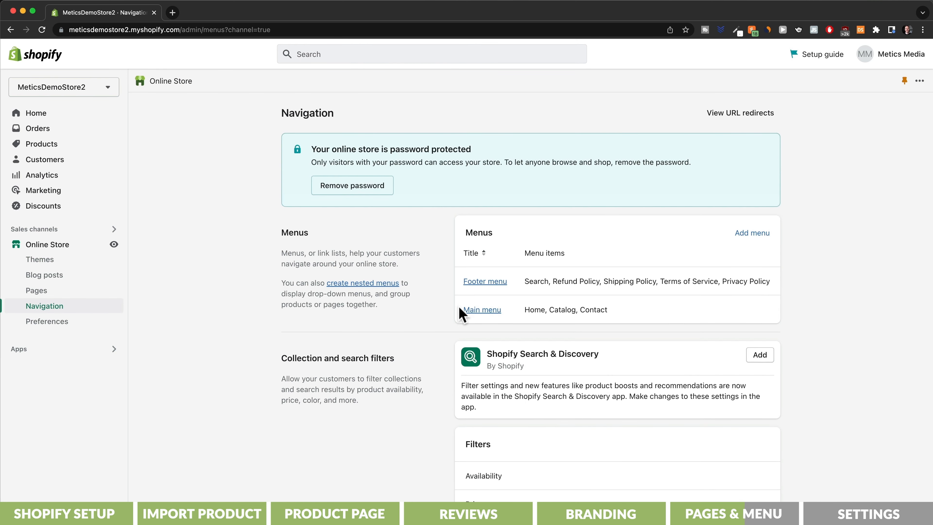
left_click(477, 310)
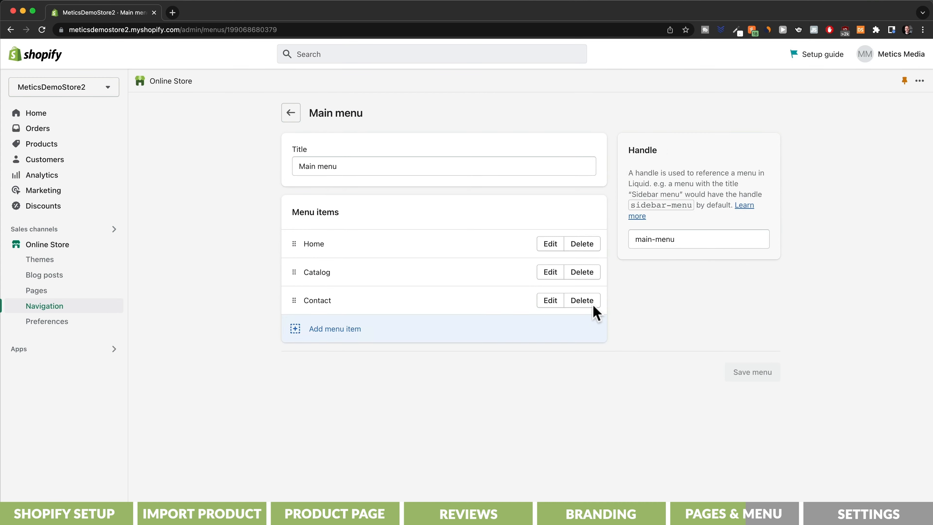
left_click(587, 275)
left_click(596, 315)
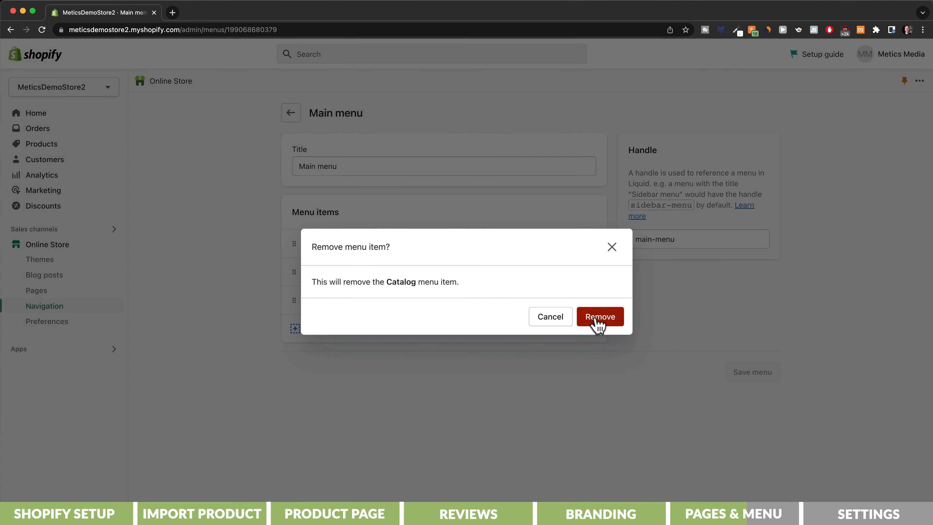
- Add a MyEasyBreeze™ Mini Cooling Fan product link between Home and Contact and save the menu
left_click(341, 303)
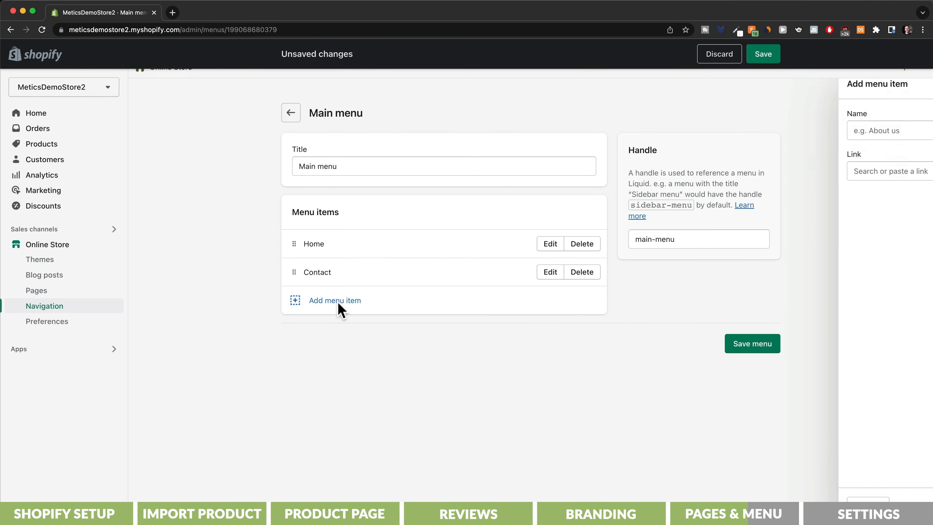
left_click(781, 171)
left_click(780, 258)
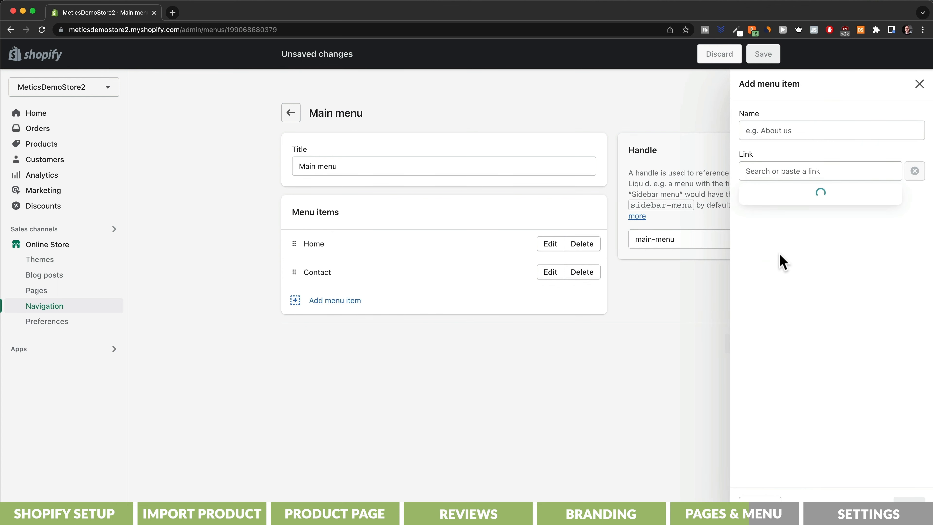
left_click(782, 235)
left_click(909, 506)
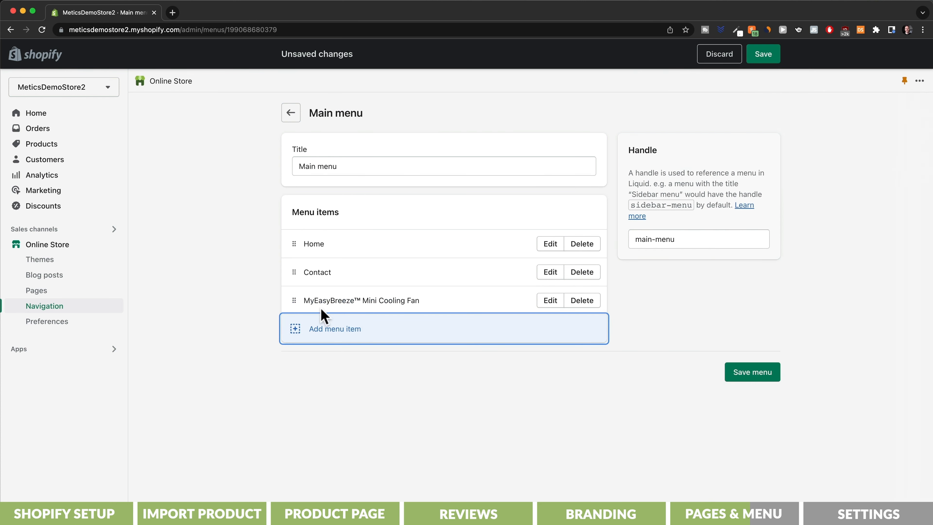
left_click_drag(296, 300, 297, 278)
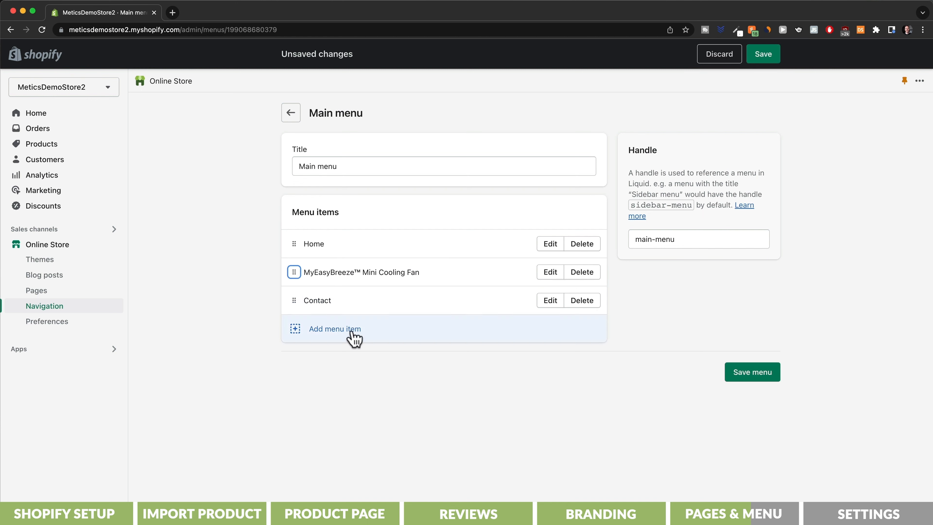
left_click(739, 376)
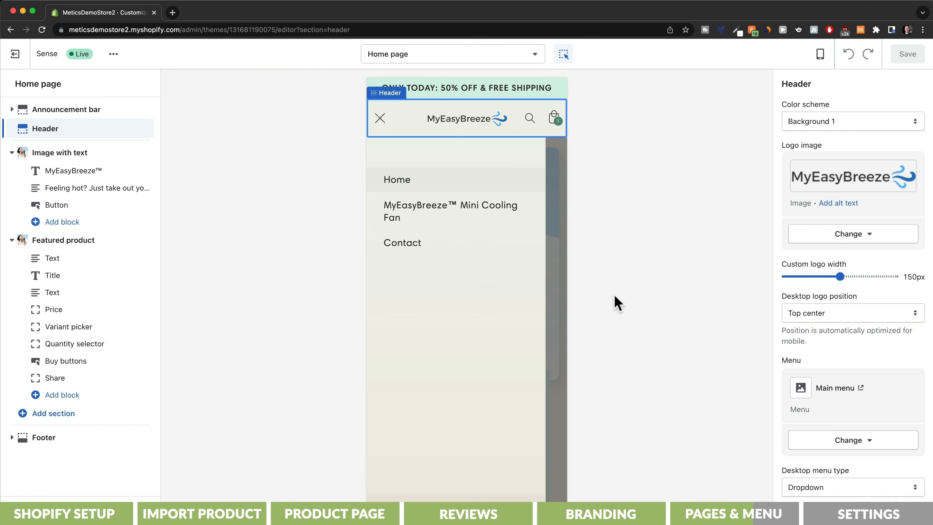
left_click(449, 248)
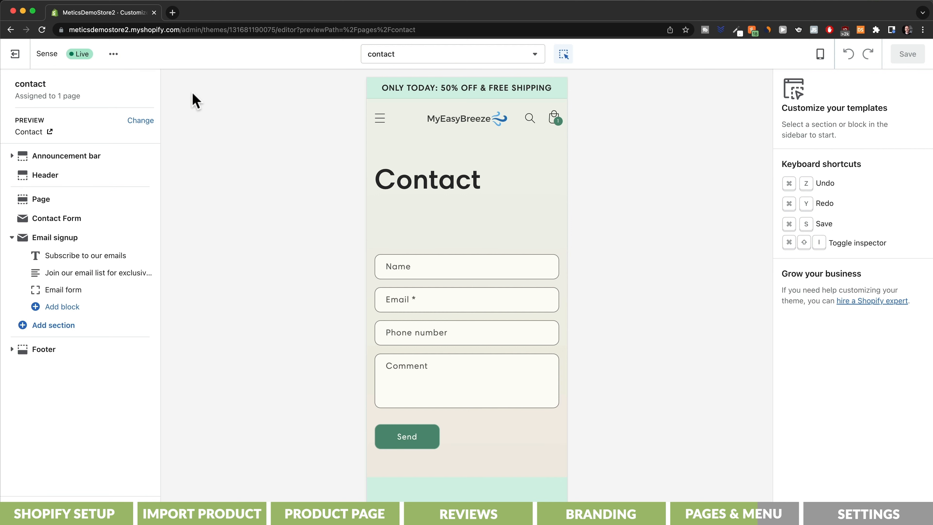
- Paste the support message promising 48h replies into the Contact page and save it
left_click(15, 54)
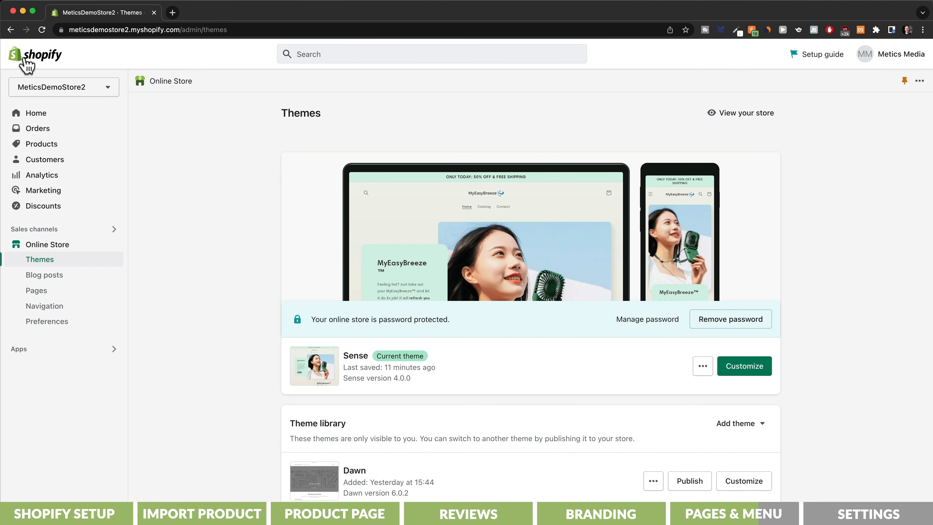
left_click(51, 291)
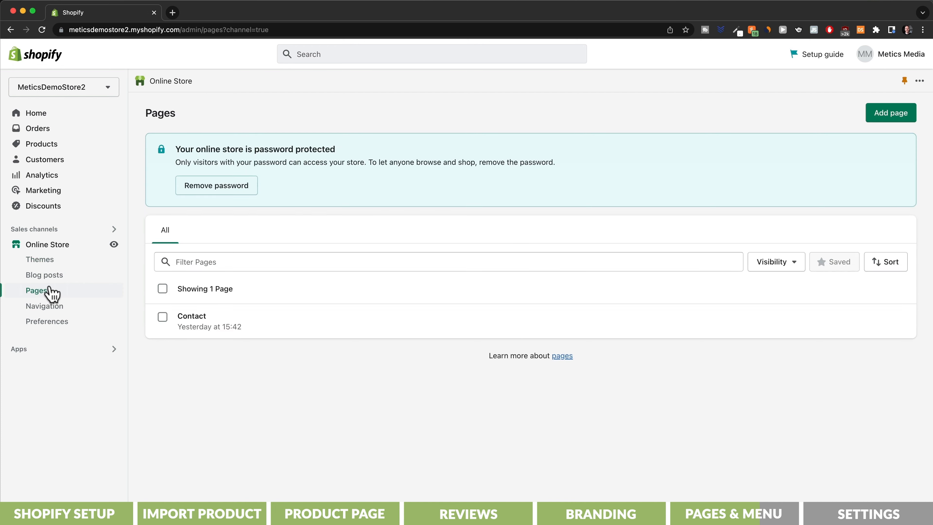
left_click(194, 316)
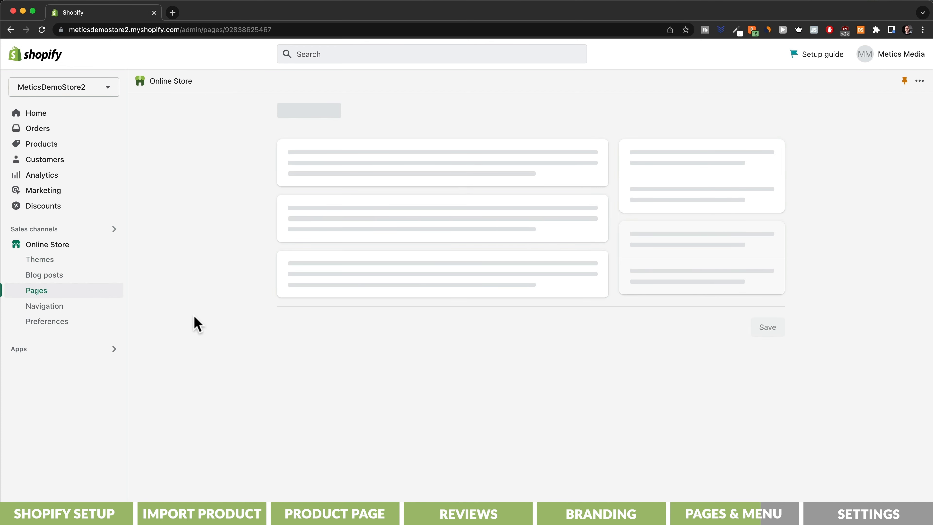
left_click(326, 261)
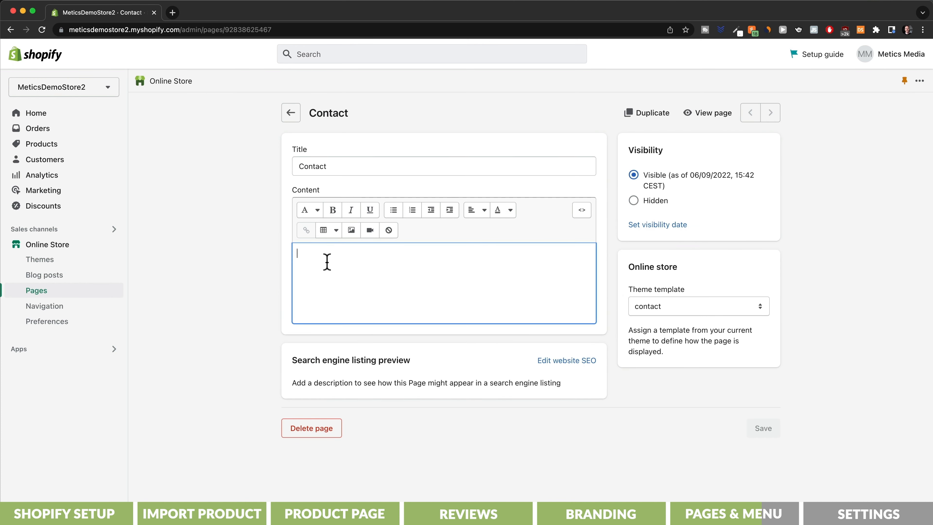
key("super+v")
left_click(763, 468)
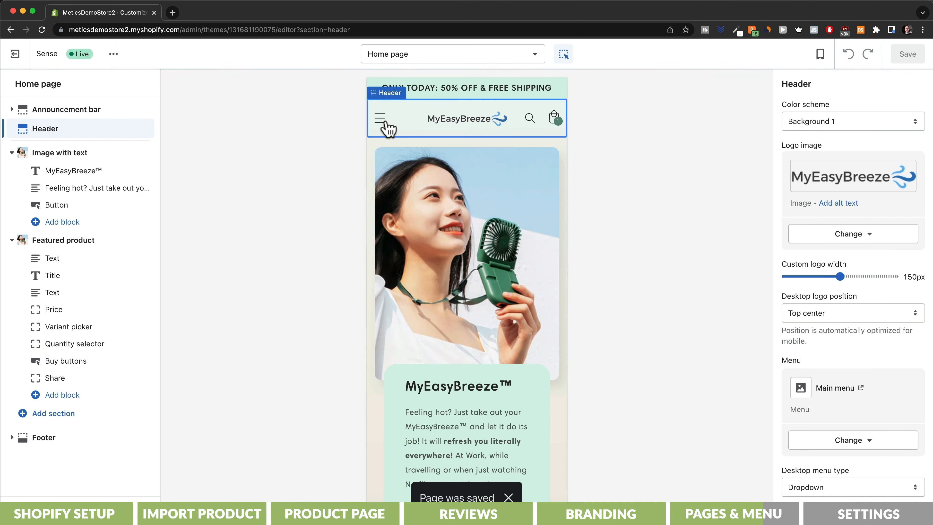
- Preview the Contact page through the storefront menu in the theme editor
left_click(380, 118)
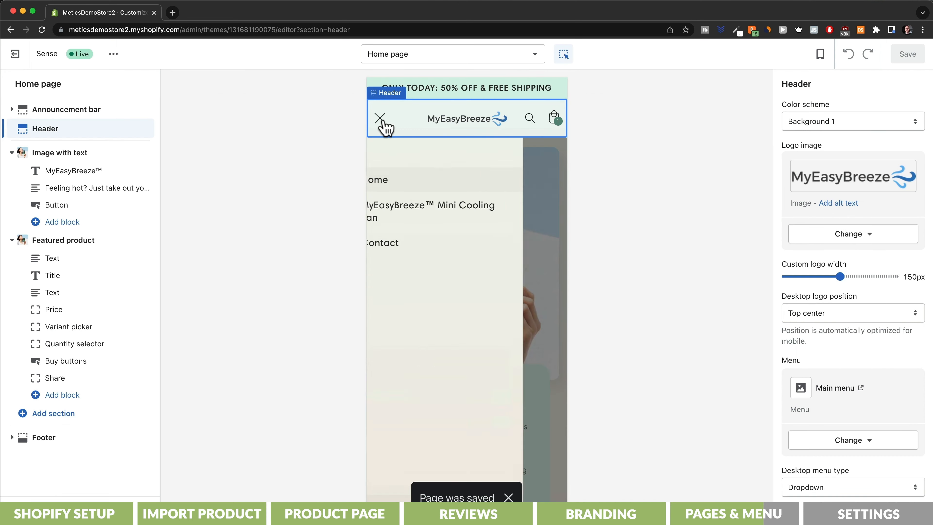
left_click(402, 243)
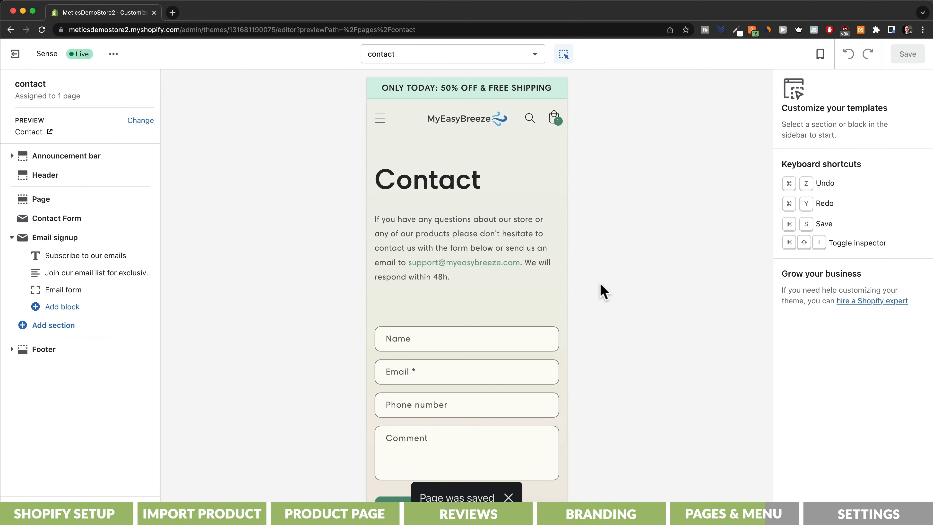
left_click(528, 281)
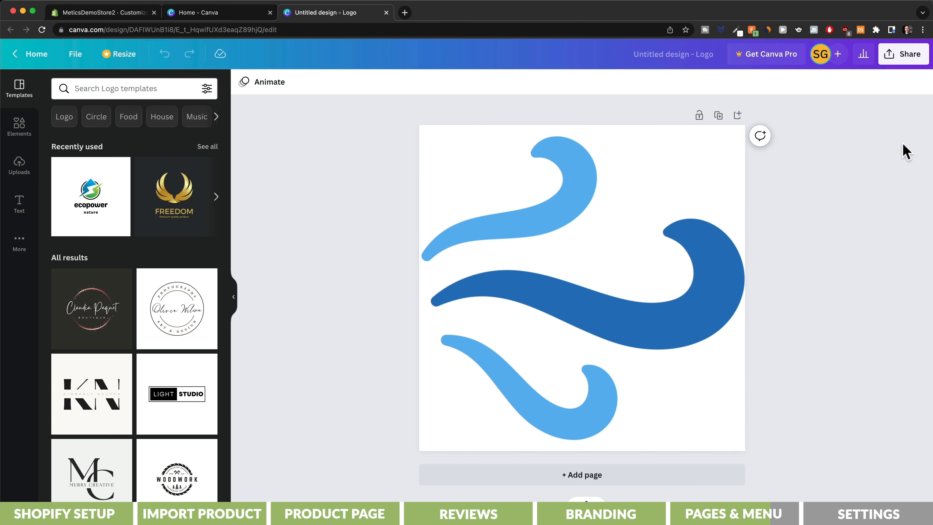
- Download the blue swirl logo from Canva with its white background removed
left_click(905, 56)
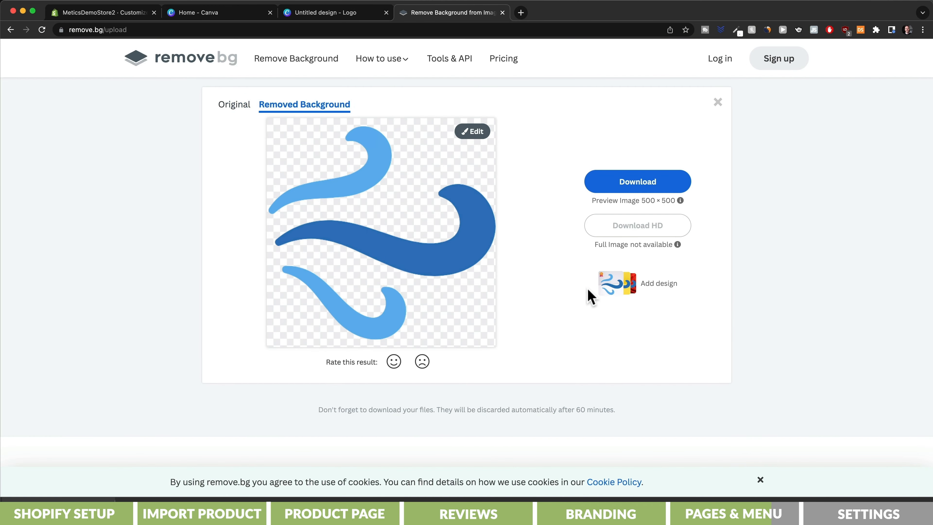
left_click(637, 188)
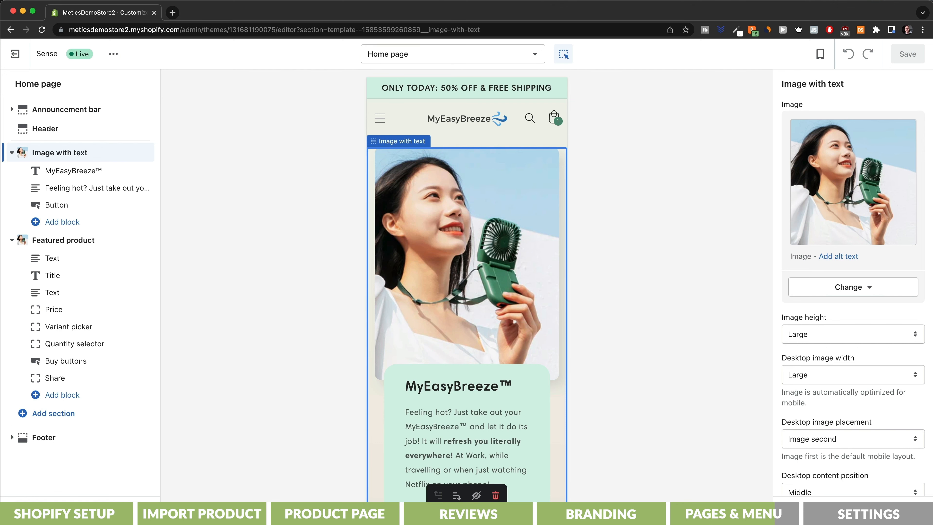
- Make the transparent swirl logo the theme's favicon, then select the storefront's web address
left_click(48, 510)
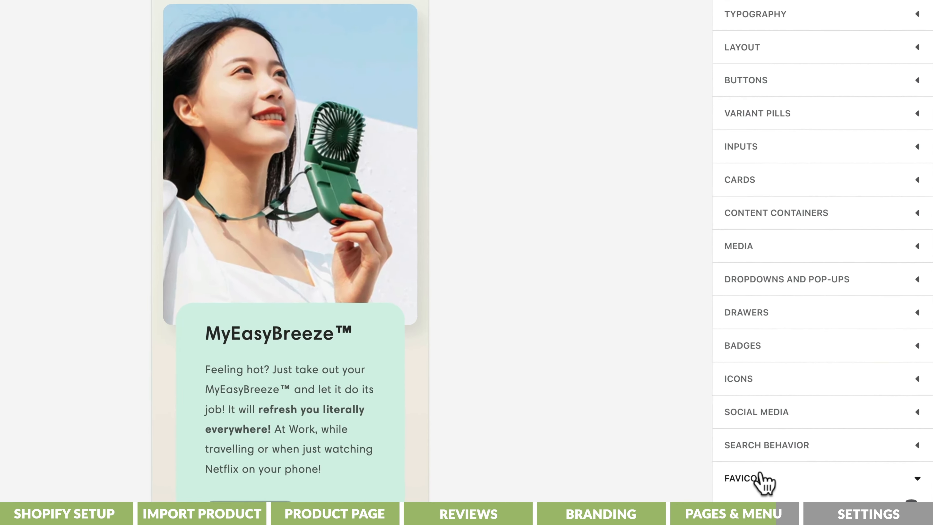
left_click(804, 490)
scroll(808, 491, "down", 3)
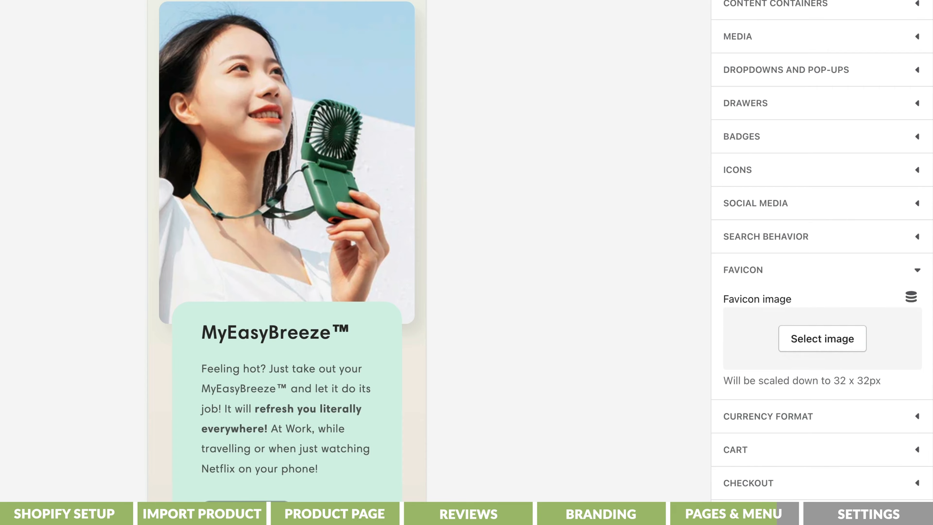
left_click(822, 354)
left_click_drag(795, 46, 795, 46)
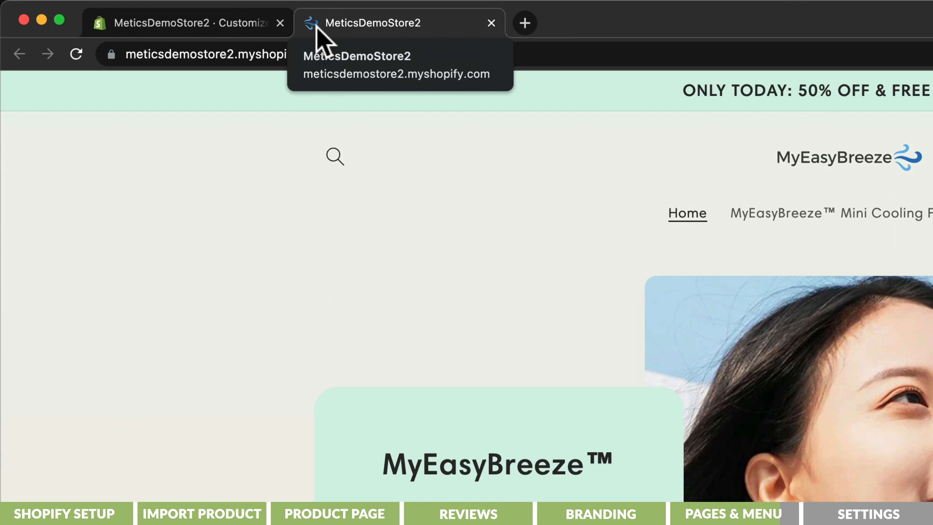
left_click(127, 54)
left_click_drag(128, 55, 392, 94)
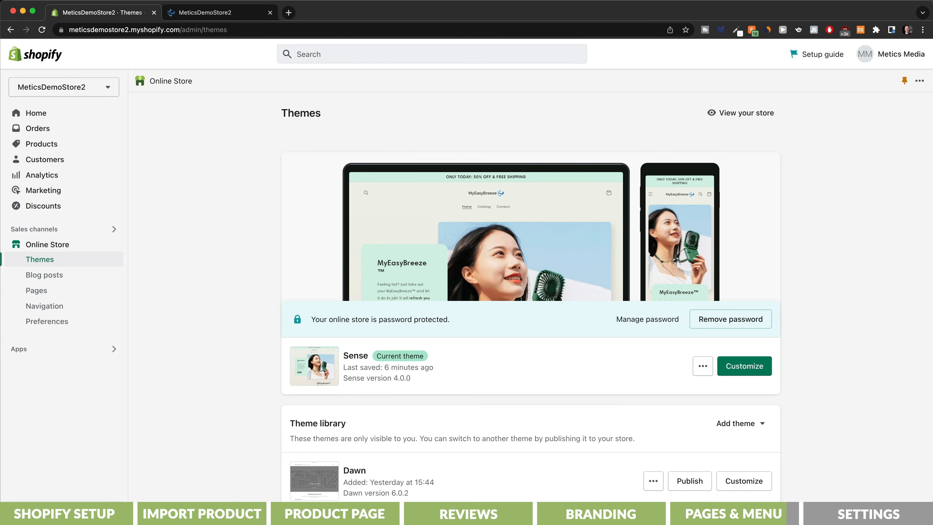
- Search 'myeasybreeze' and pick the myeasybreeze.net domain to buy, then open Payments settings
left_click(117, 477)
left_click(201, 428)
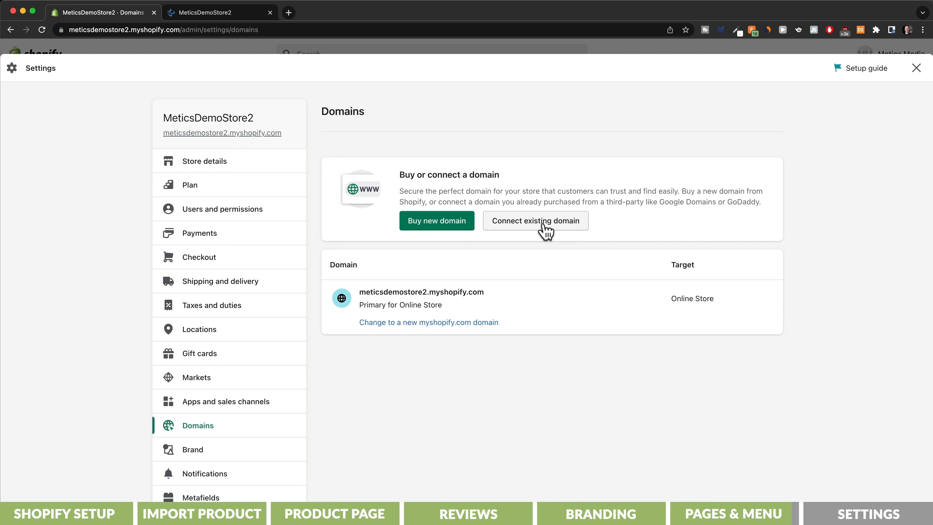
left_click(438, 229)
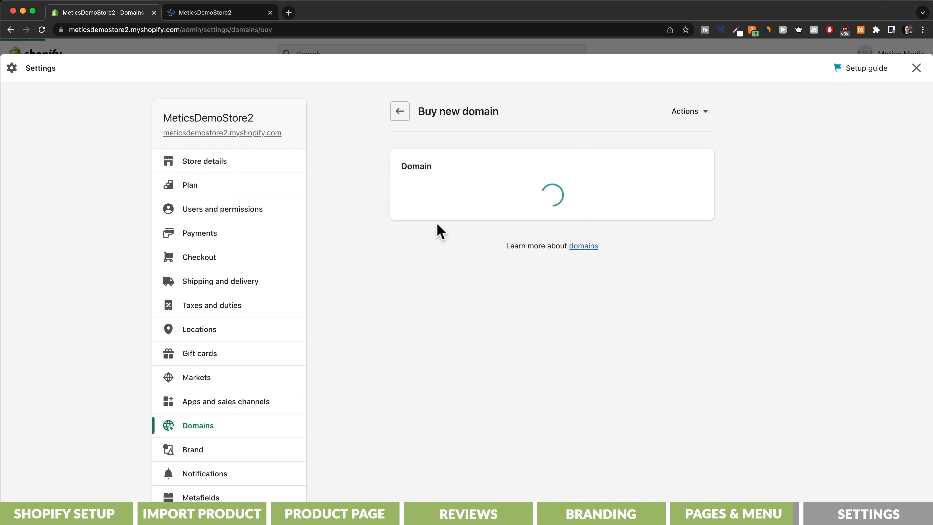
type("mye")
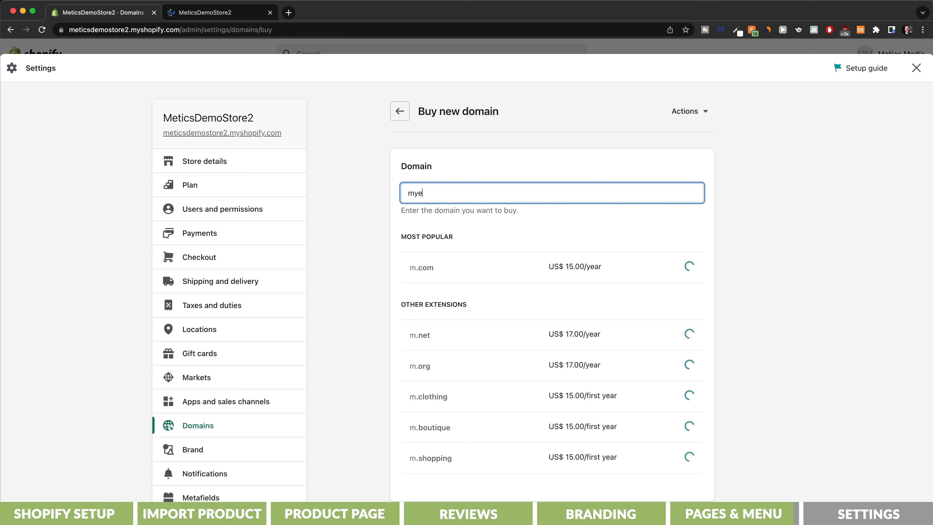
type("asybree")
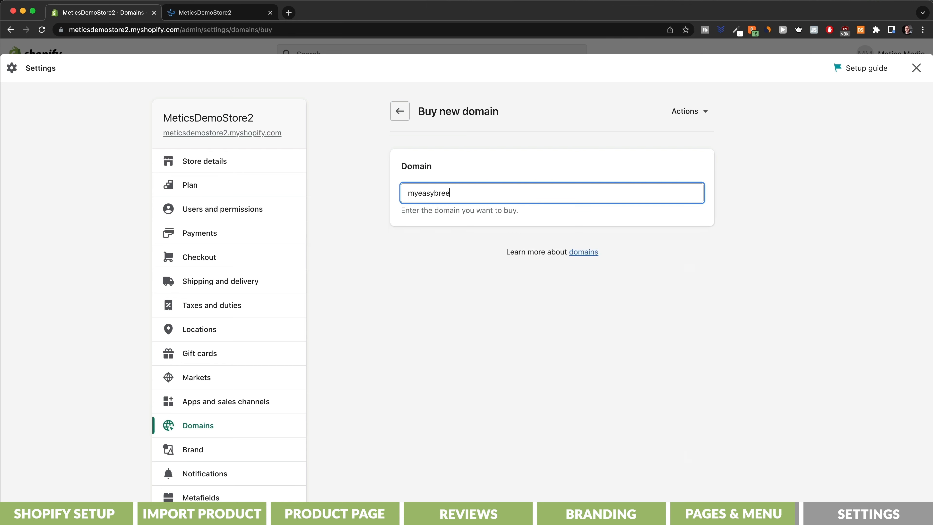
type("ze")
left_click(680, 338)
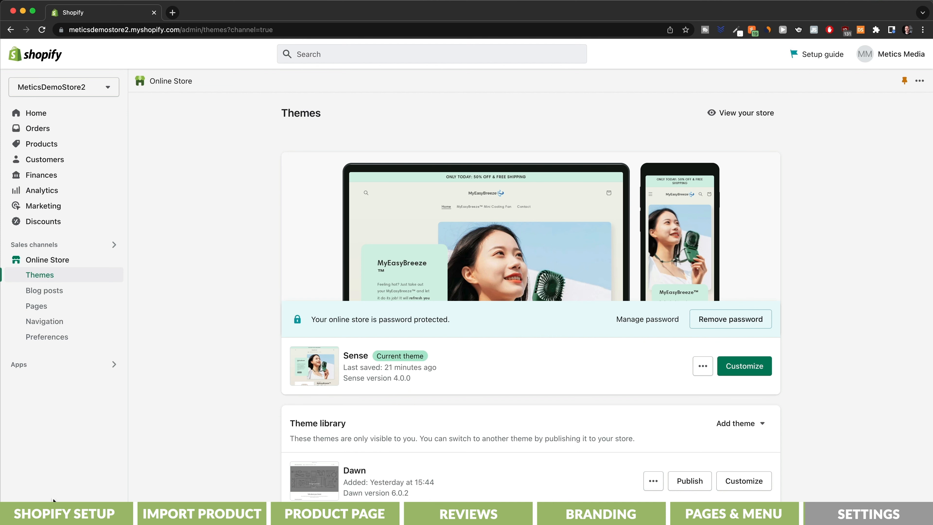
left_click(36, 513)
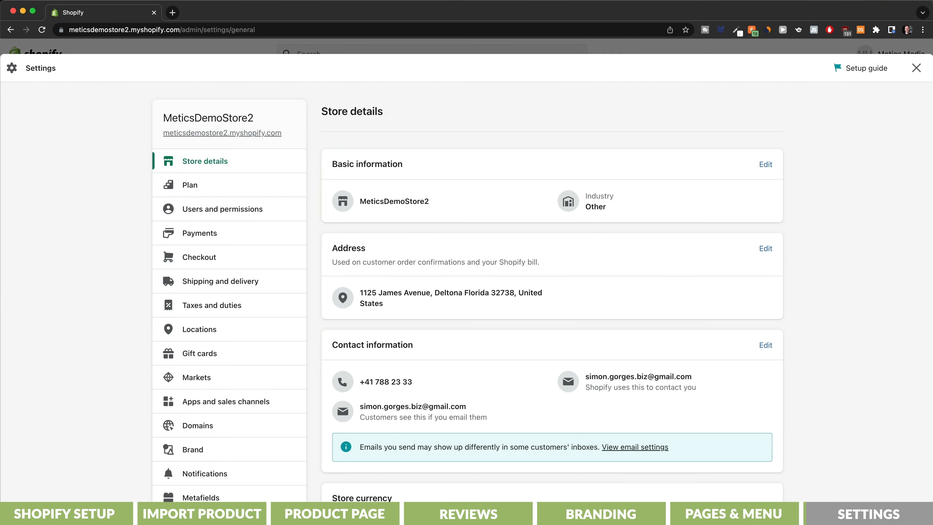
left_click(244, 236)
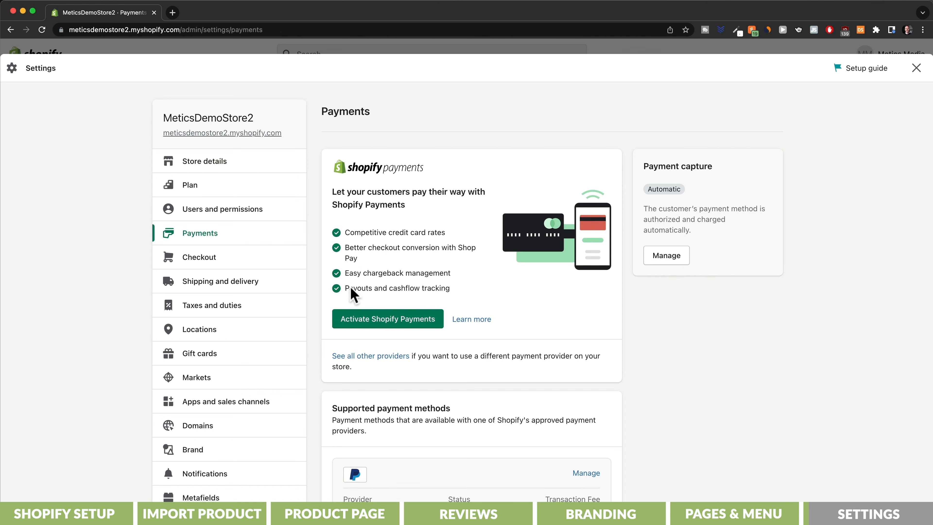
- Start Shopify Payments activation as a sole proprietor
left_click(377, 324)
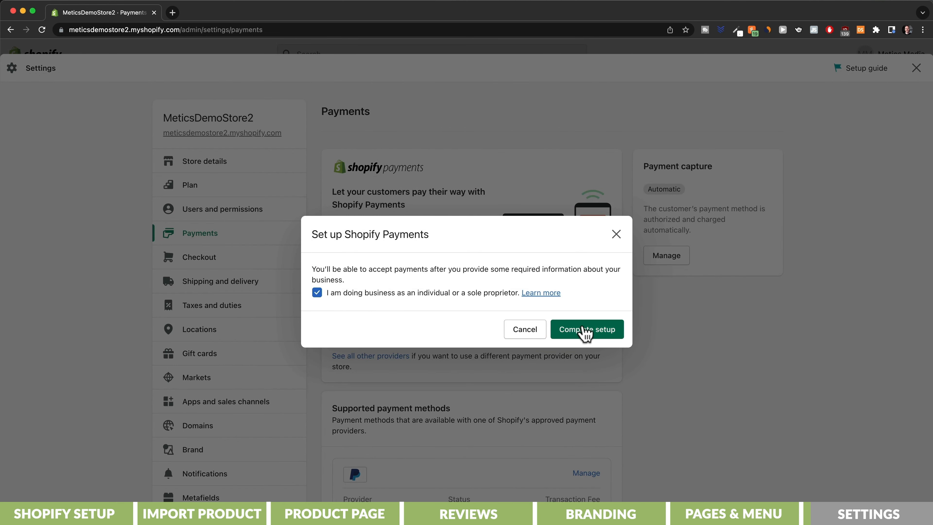
left_click(586, 330)
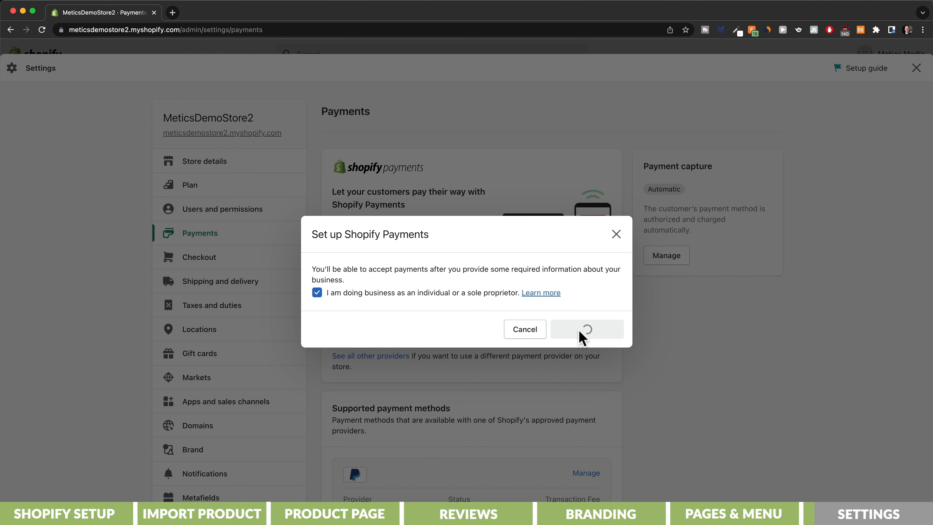
scroll(552, 357, "down", 5)
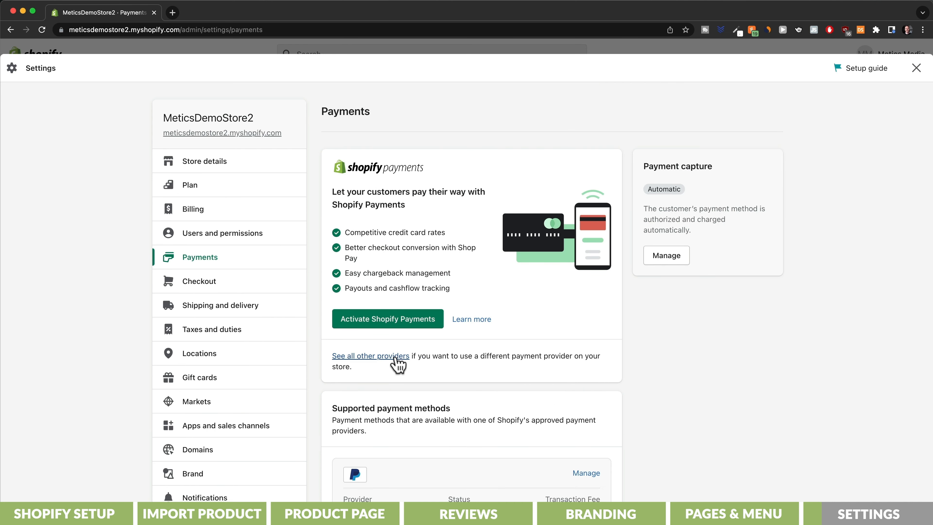
- Browse all other payment providers, then go back and open Shipping and delivery settings
left_click(398, 358)
scroll(397, 363, "down", 1)
scroll(398, 364, "down", 15)
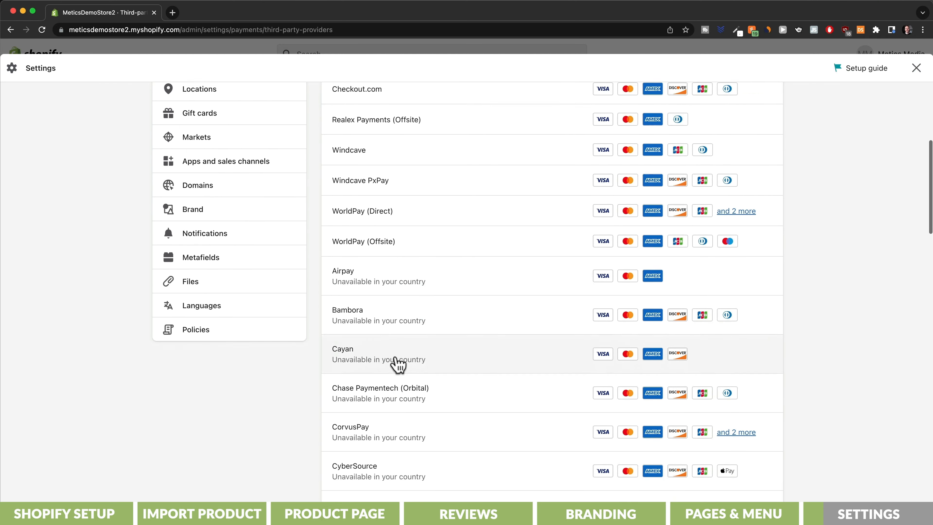
scroll(398, 364, "down", 12)
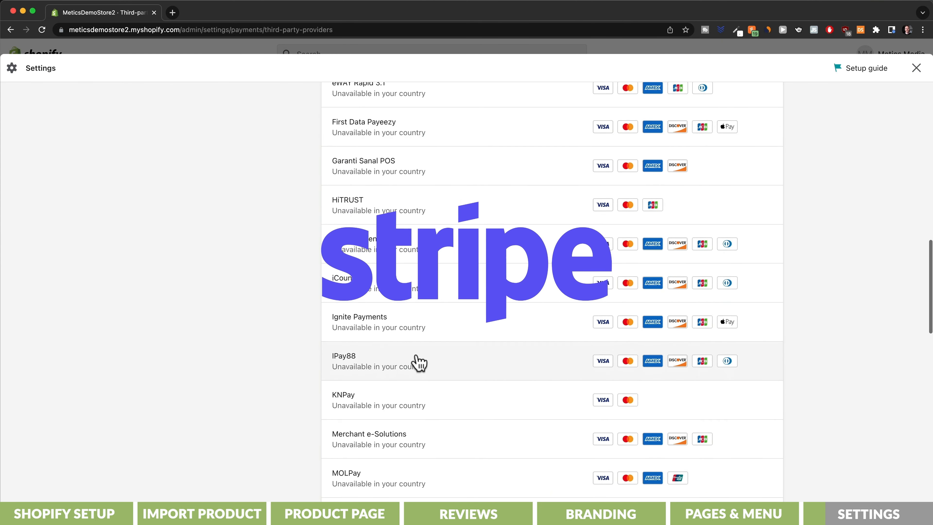
key("super+bracketleft")
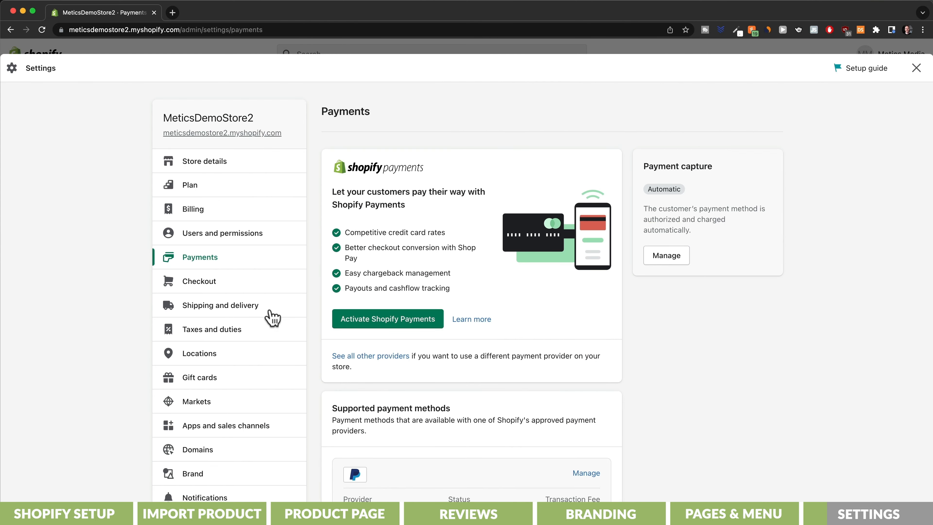
left_click(250, 316)
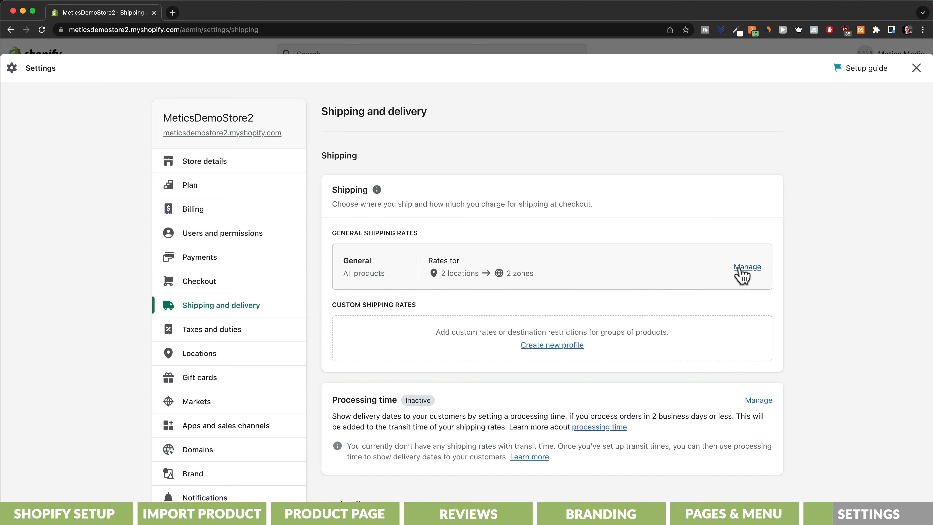
- Delete the Domestic zone from the general shipping rates
left_click(741, 274)
scroll(742, 271, "down", 5)
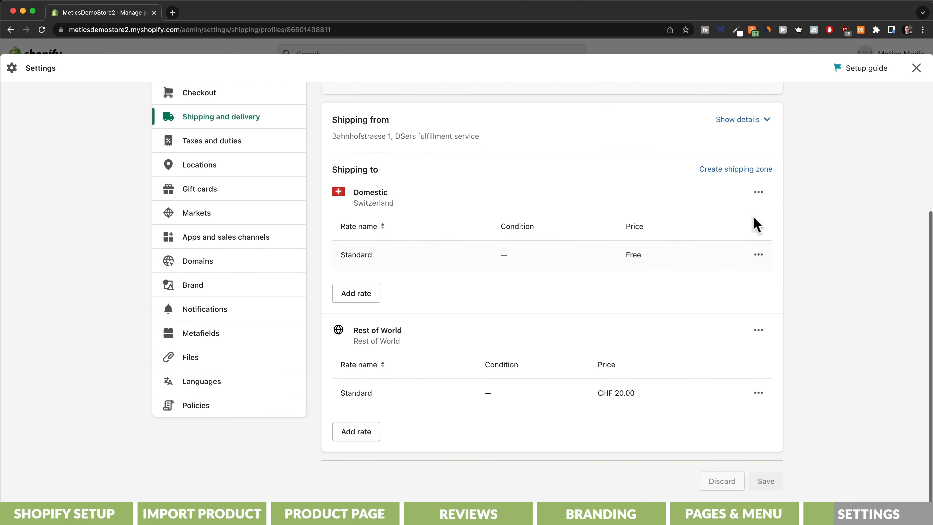
left_click(758, 192)
left_click(743, 242)
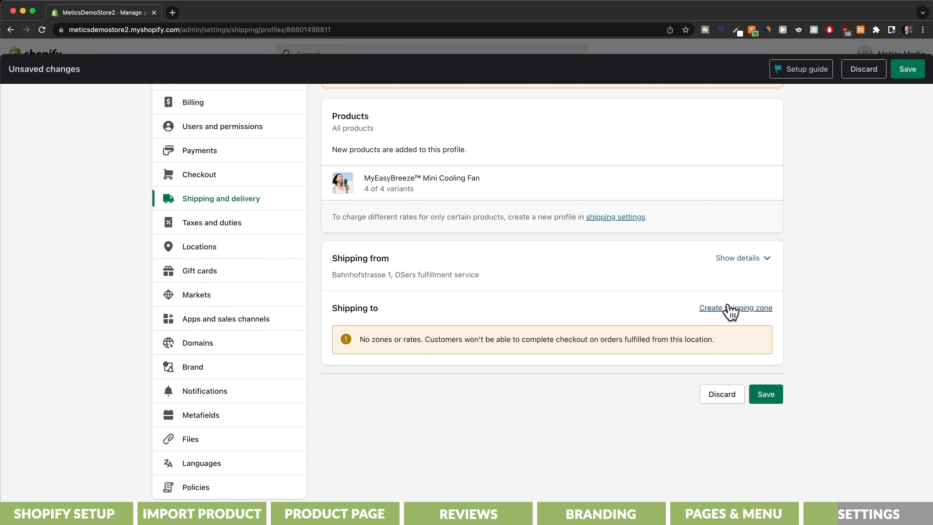
- Create a 'united states' zone for the United States with a free 'Free Shipping' rate
left_click(730, 309)
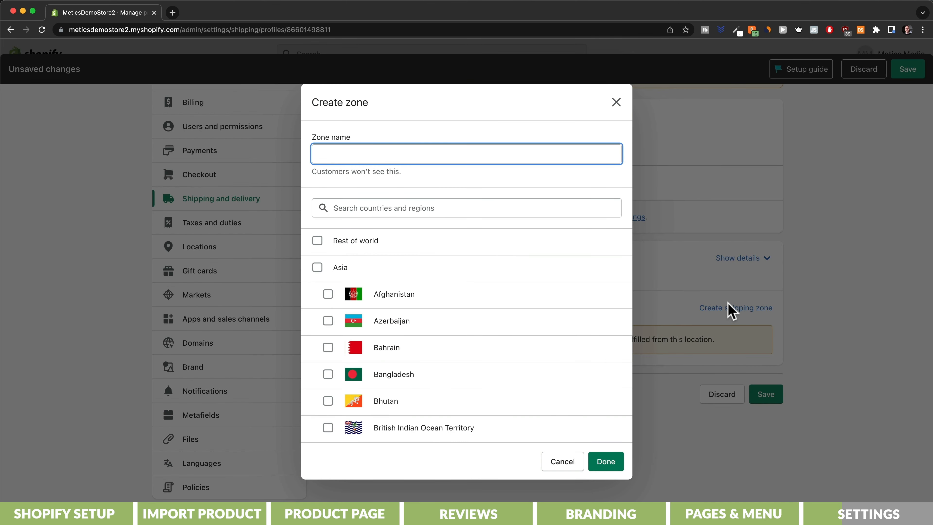
type("united states")
key("Tab")
type("united states")
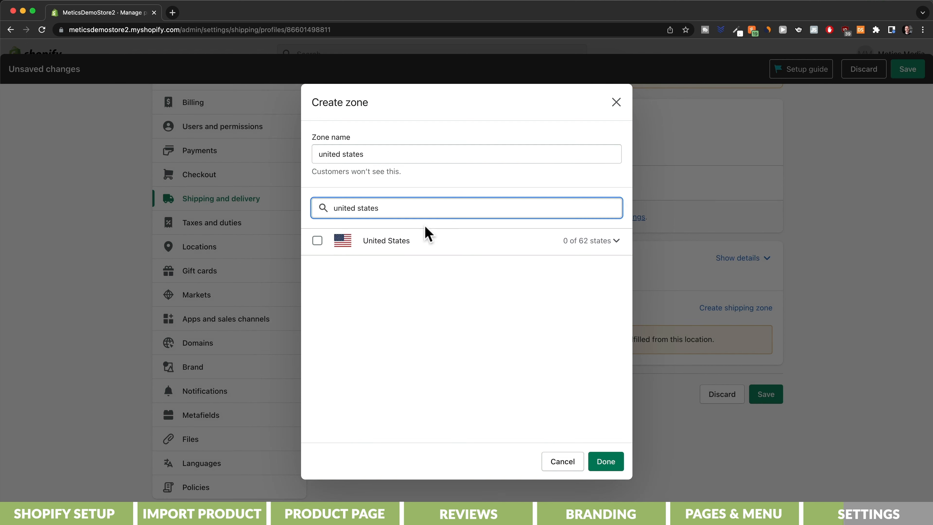
left_click(317, 240)
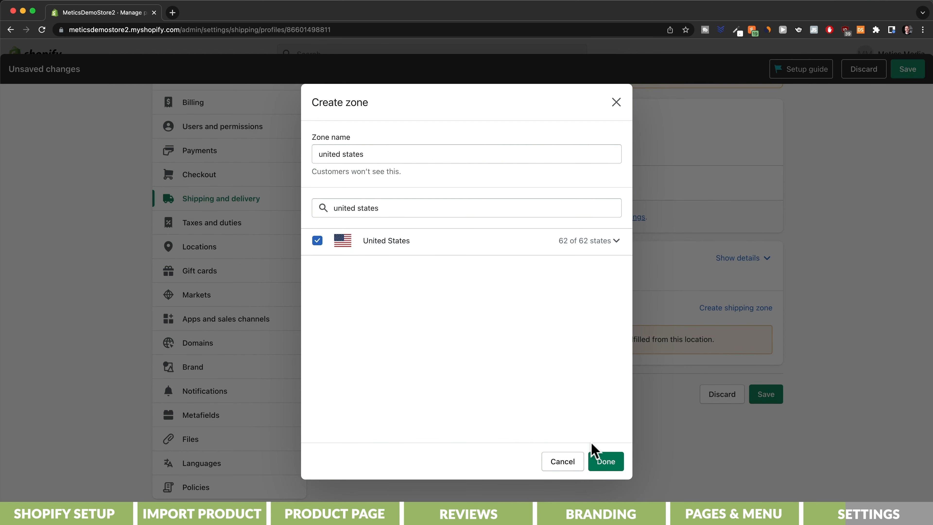
left_click(614, 465)
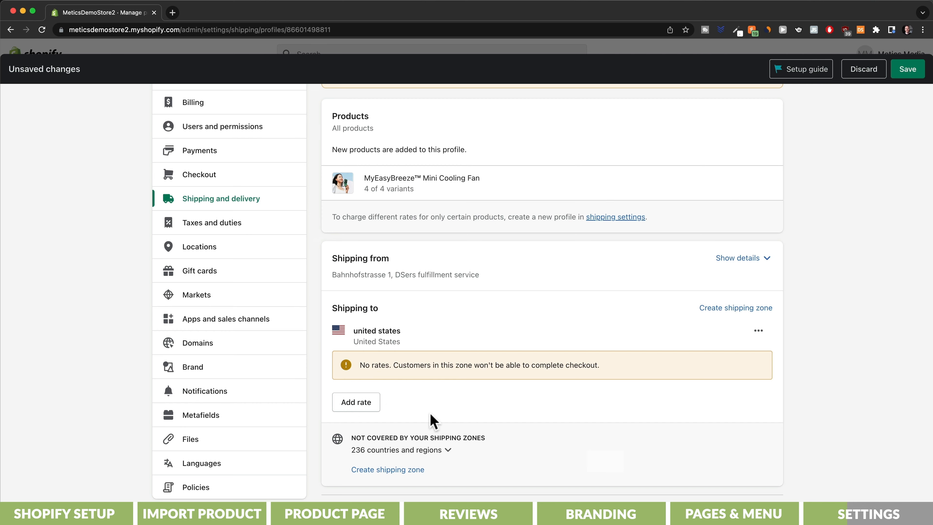
left_click(376, 405)
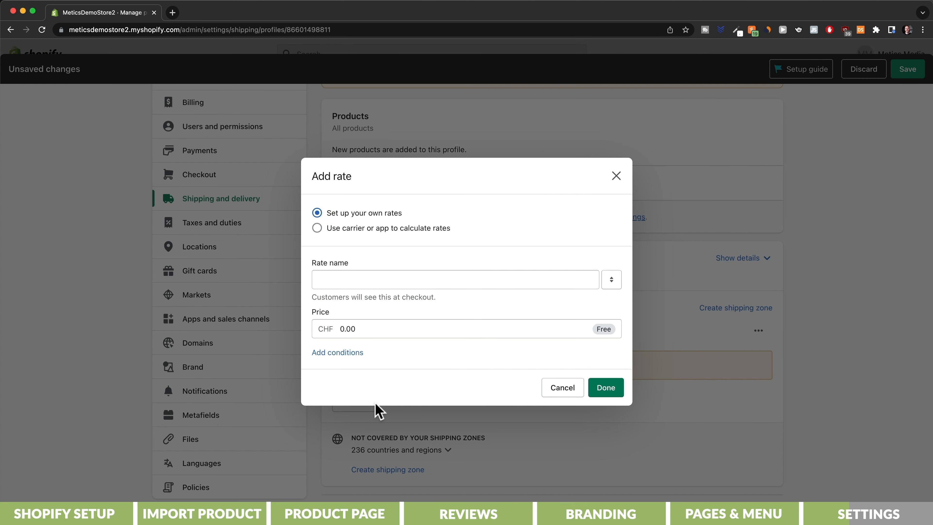
left_click(356, 283)
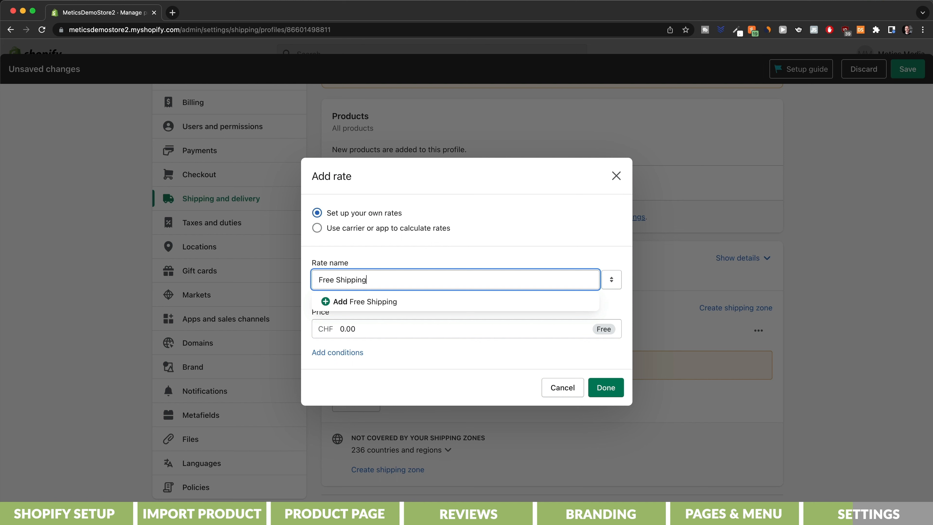
left_click(381, 324)
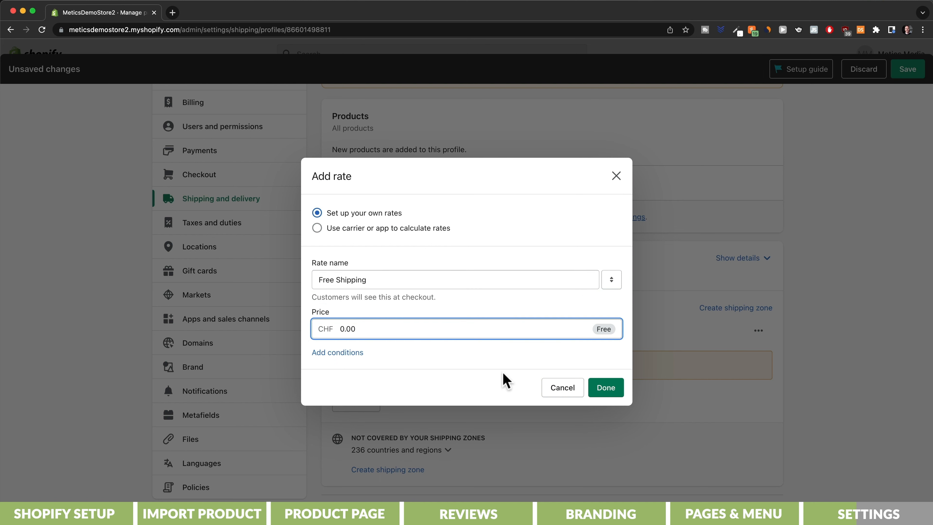
left_click(604, 389)
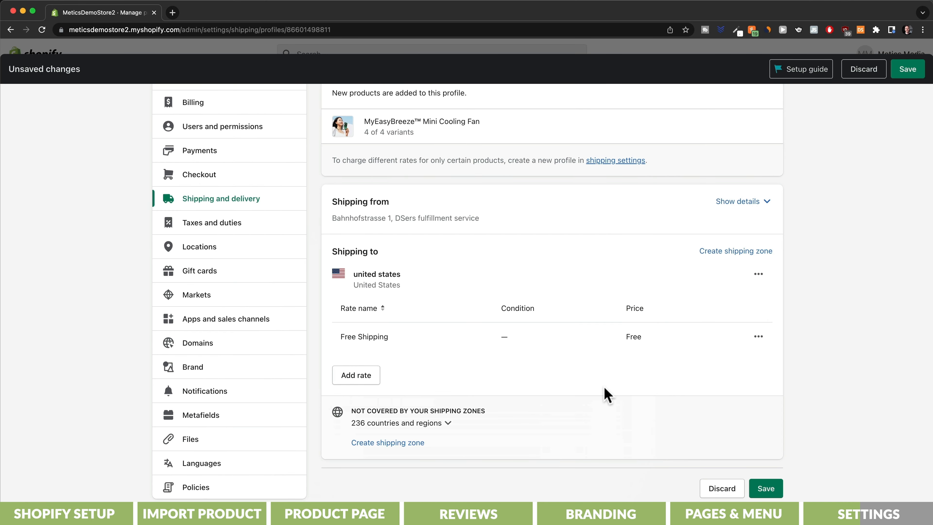
- Add an 'International' rest-of-world zone with CHF 8.00 Standard Shipping and save the profile
left_click(732, 254)
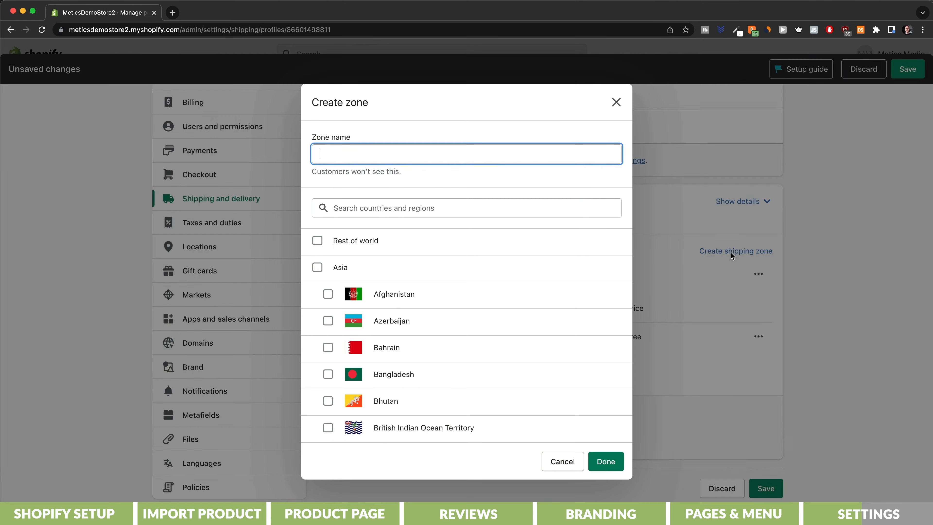
type("Internatio")
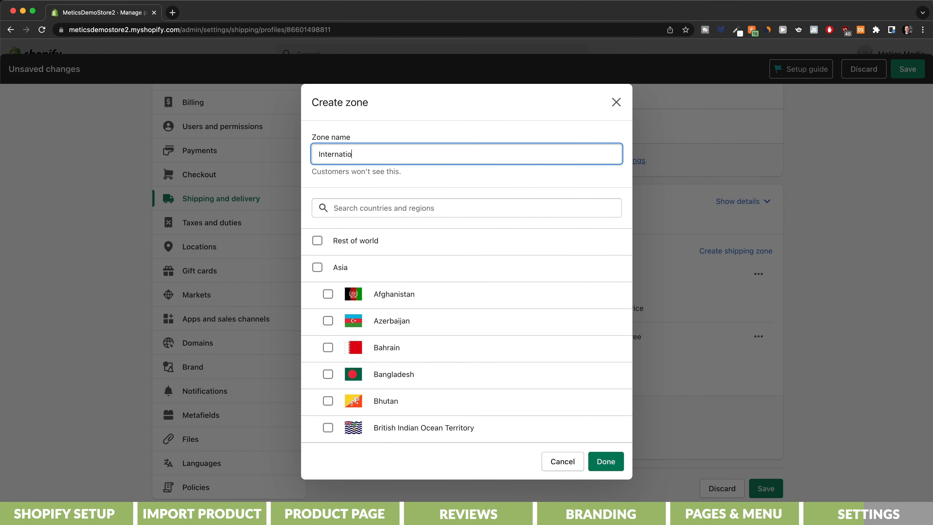
type("nal")
left_click(317, 241)
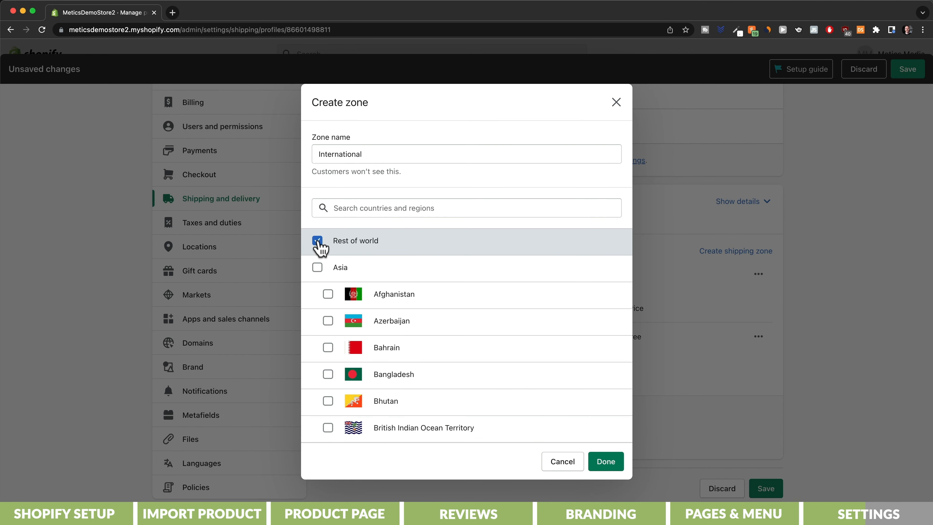
key("Return")
left_click(367, 489)
left_click(373, 328)
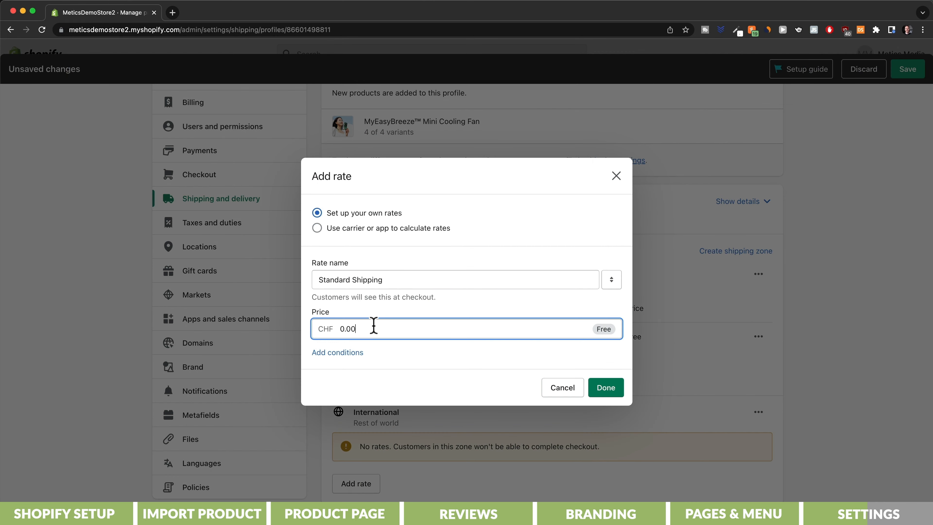
key("BackSpace")
key("BackSpace")
key("BackSpace")
key("BackSpace")
type("8")
left_click(608, 388)
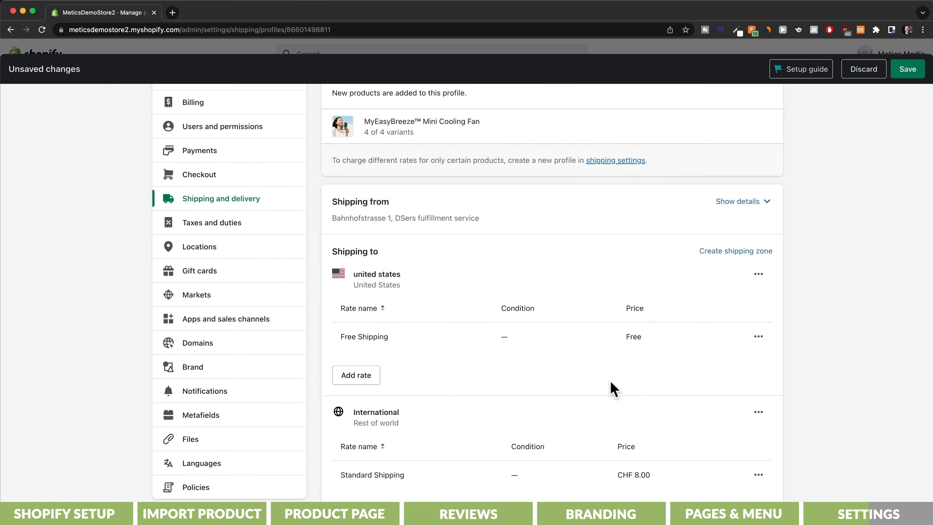
left_click(904, 70)
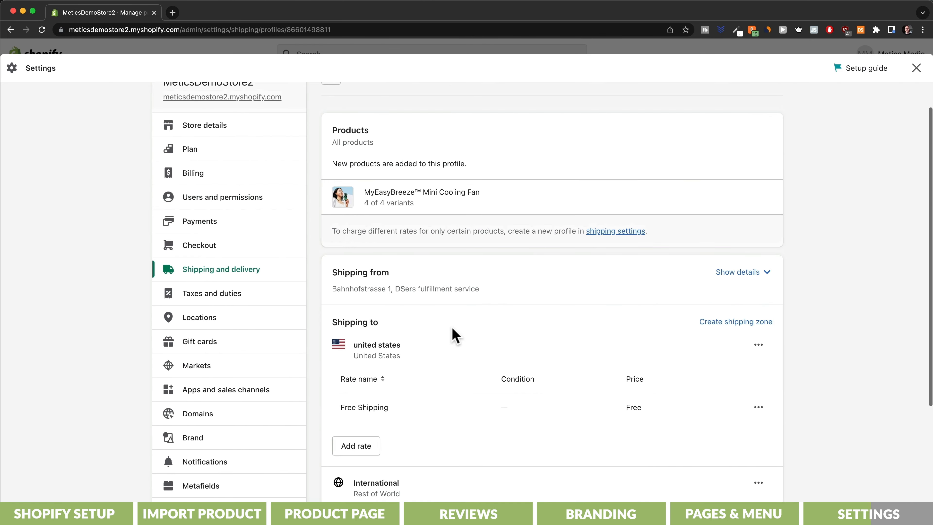
- In Store details, rename the store to MyEasyBreeze, set currency to US dollars (USD), and save
left_click(228, 170)
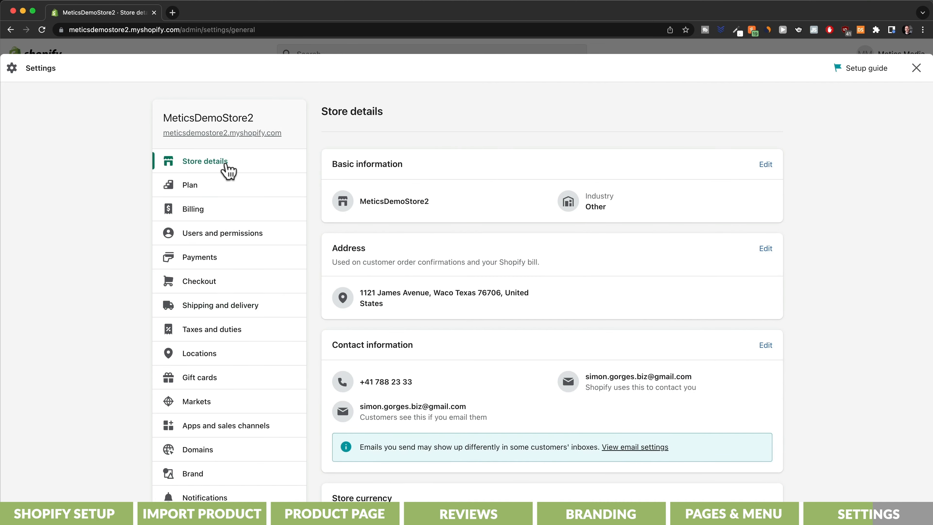
left_click(765, 164)
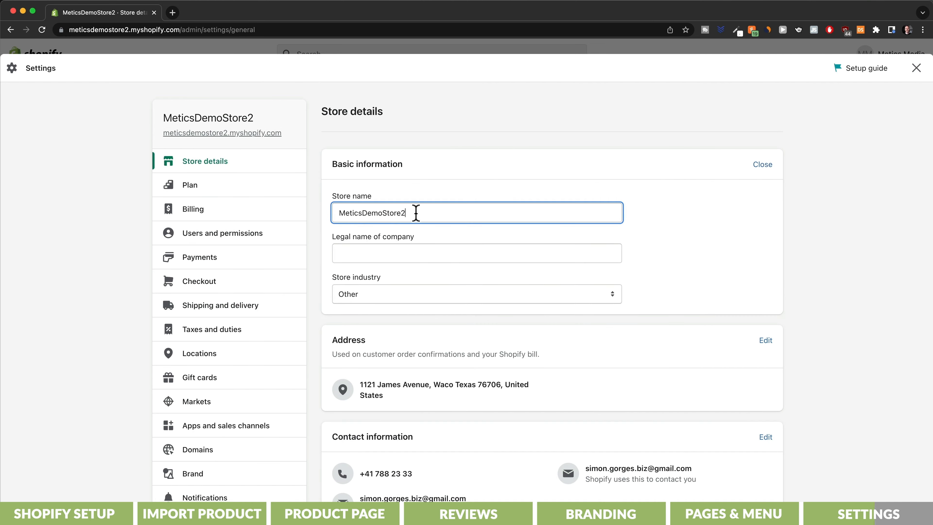
left_click_drag(414, 212, 328, 221)
type("MyEasyBreeze")
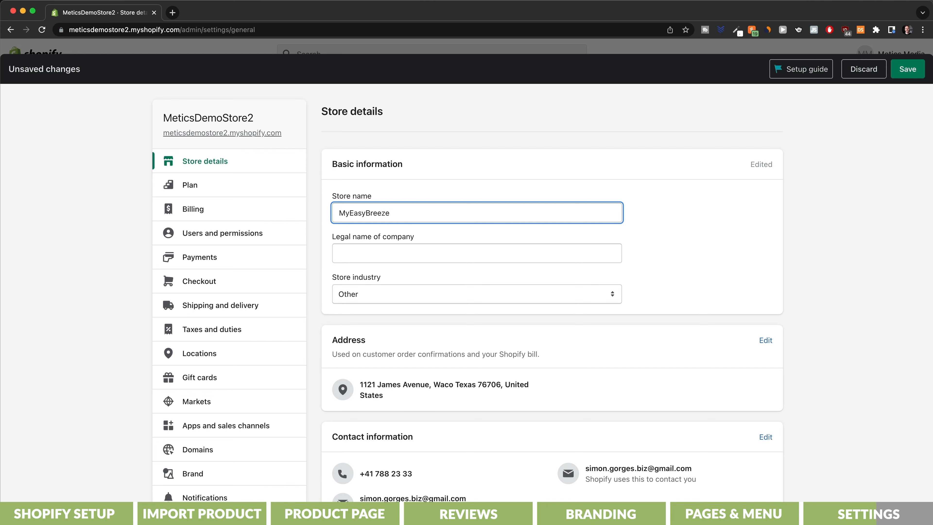
scroll(795, 265, "down", 5)
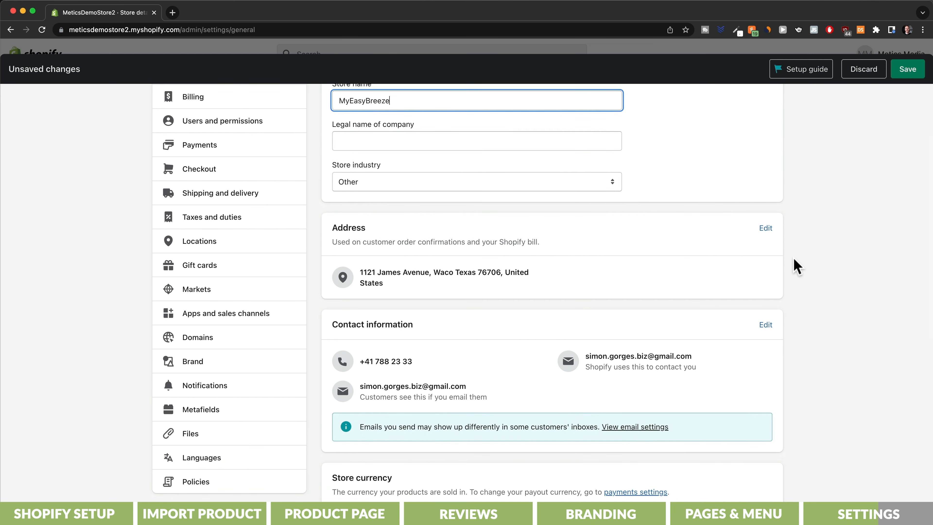
scroll(795, 265, "down", 10)
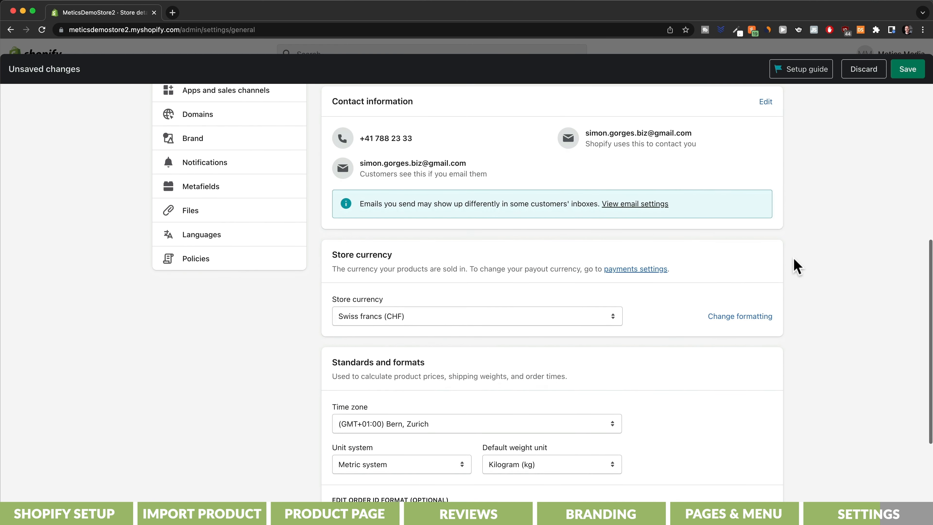
left_click(569, 317)
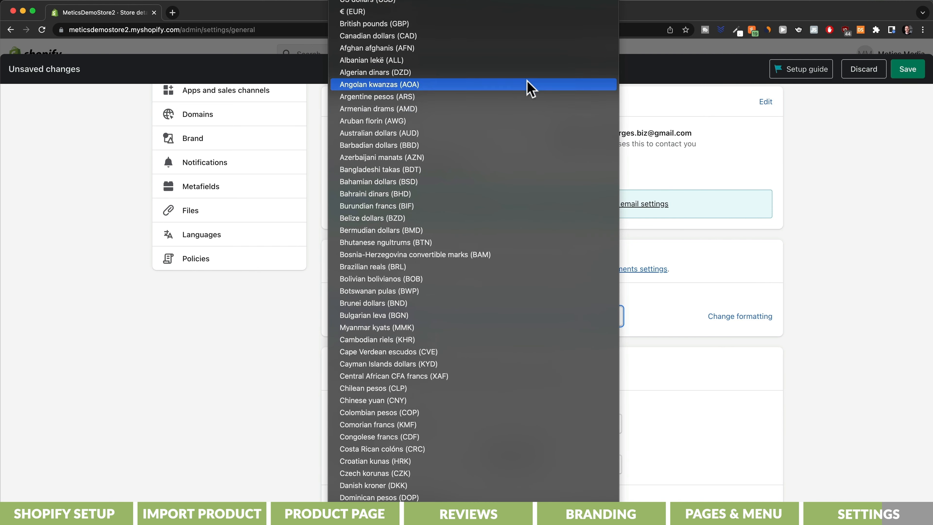
left_click(515, 6)
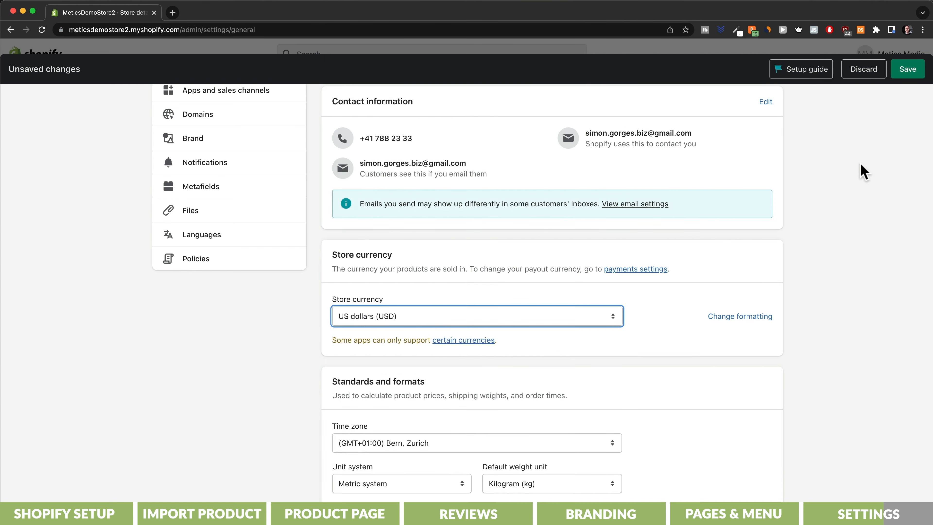
left_click(907, 69)
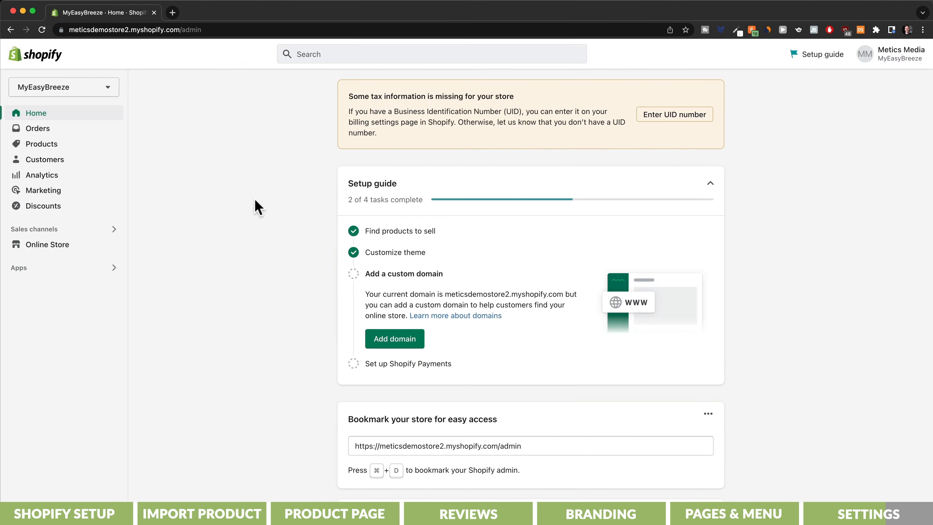
- In Online Store preferences, enter homepage title MyEasyBreeze and meta description 'Description'
left_click(57, 245)
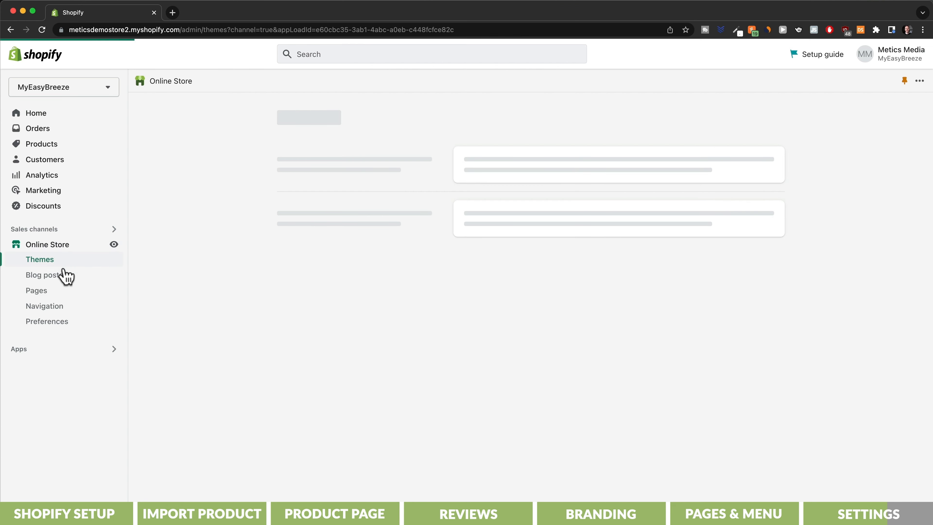
left_click(50, 321)
left_click(617, 248)
type("MyEa")
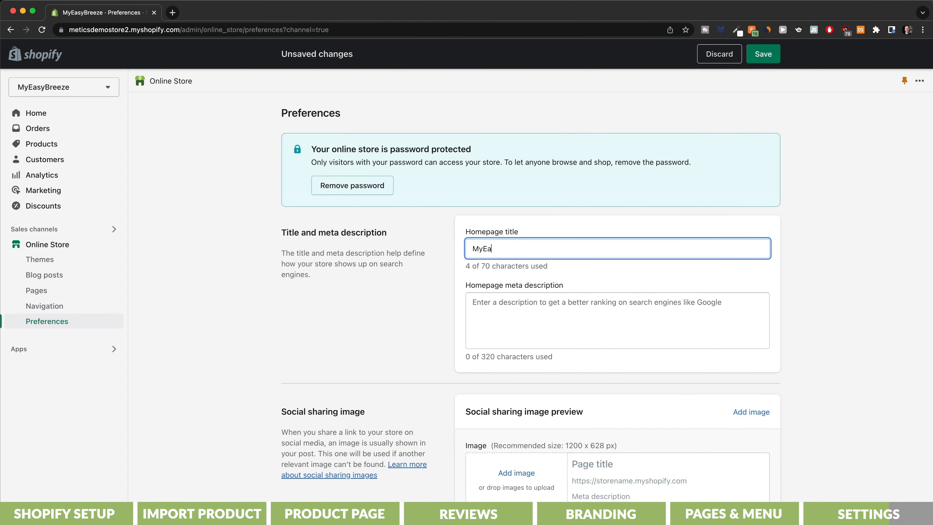
type("syBreeze")
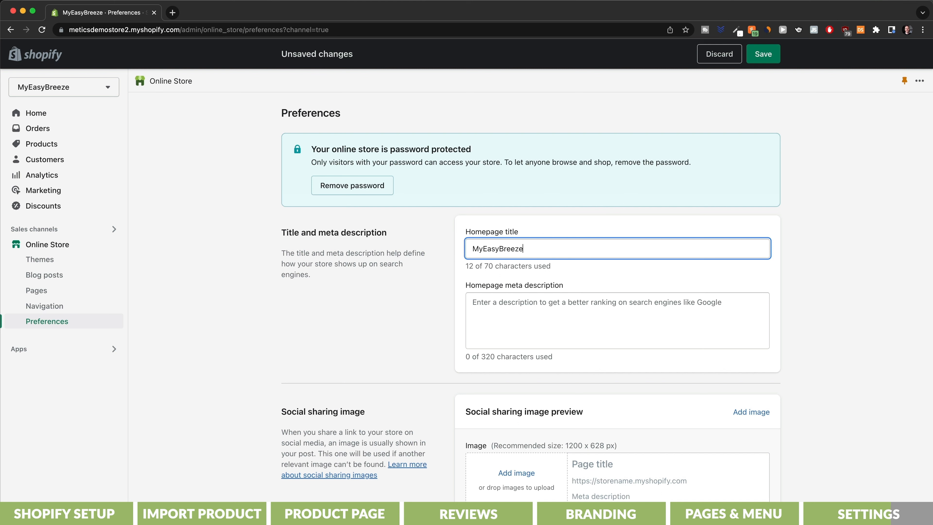
left_click(558, 312)
type("Description")
- Remove the storefront password restriction, save the preferences, and dismiss the store-open notice
scroll(790, 331, "down", 6)
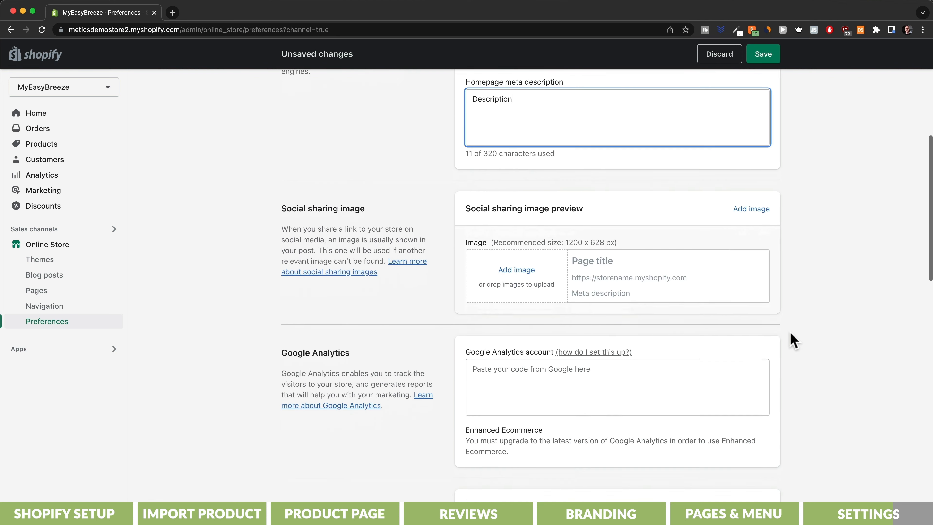
scroll(790, 332, "down", 15)
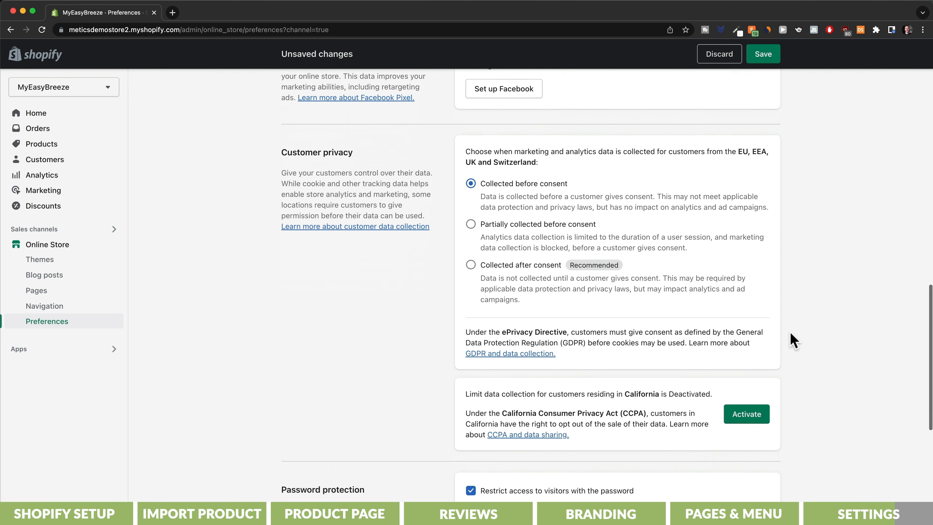
scroll(790, 332, "down", 4)
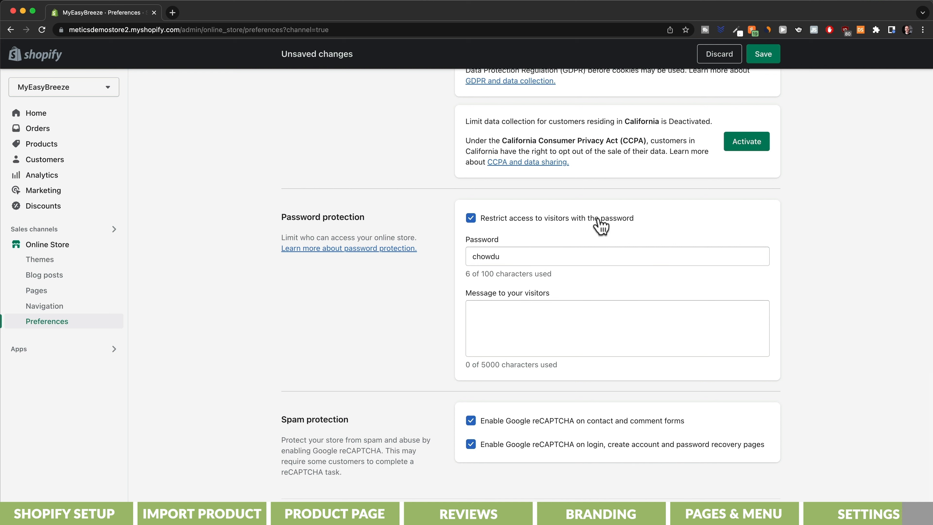
left_click(471, 219)
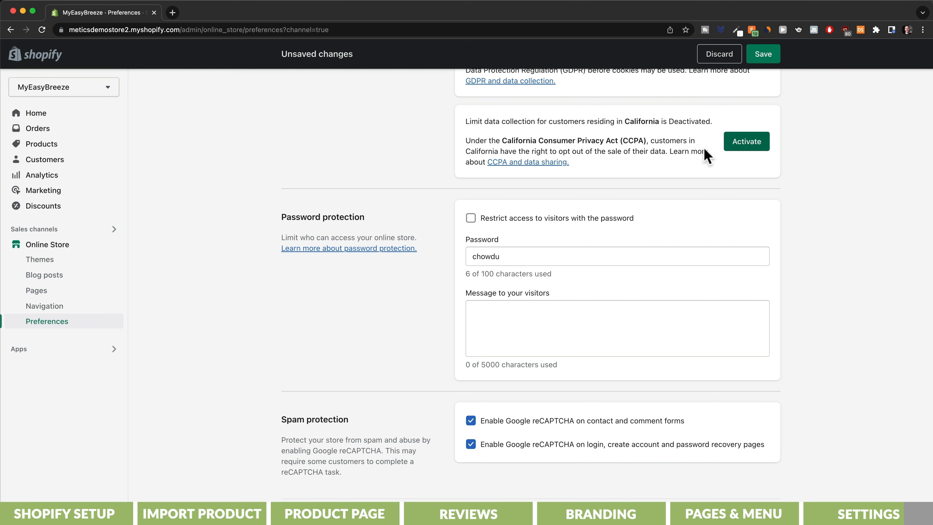
left_click(765, 57)
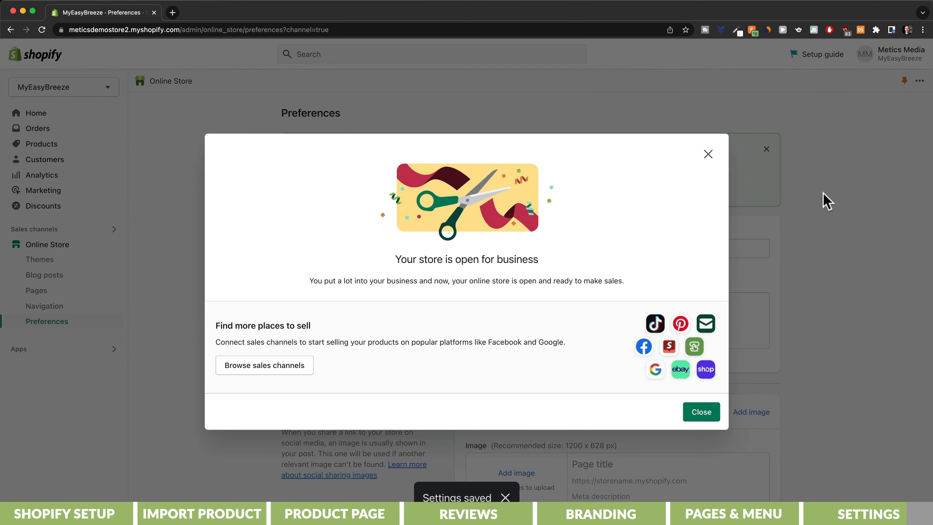
left_click(703, 412)
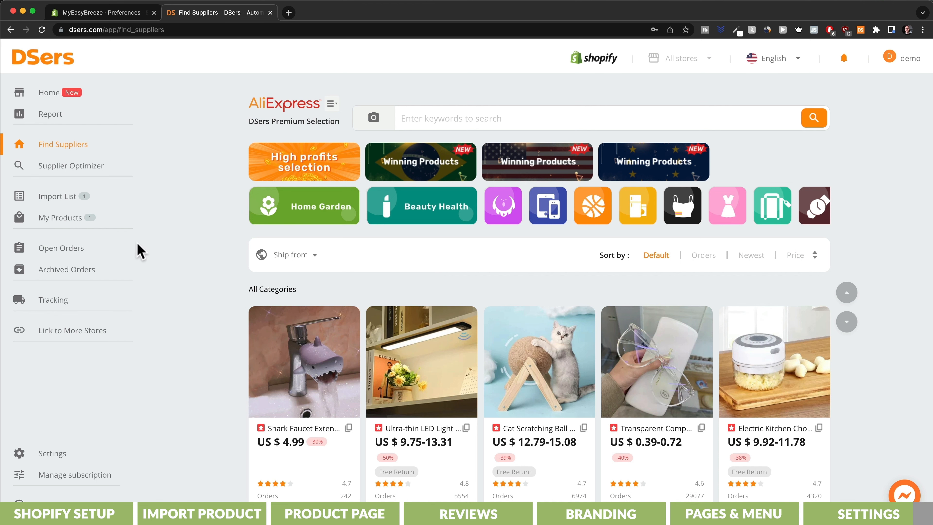
- Open DSers' Open Orders page from the left sidebar
left_click(76, 258)
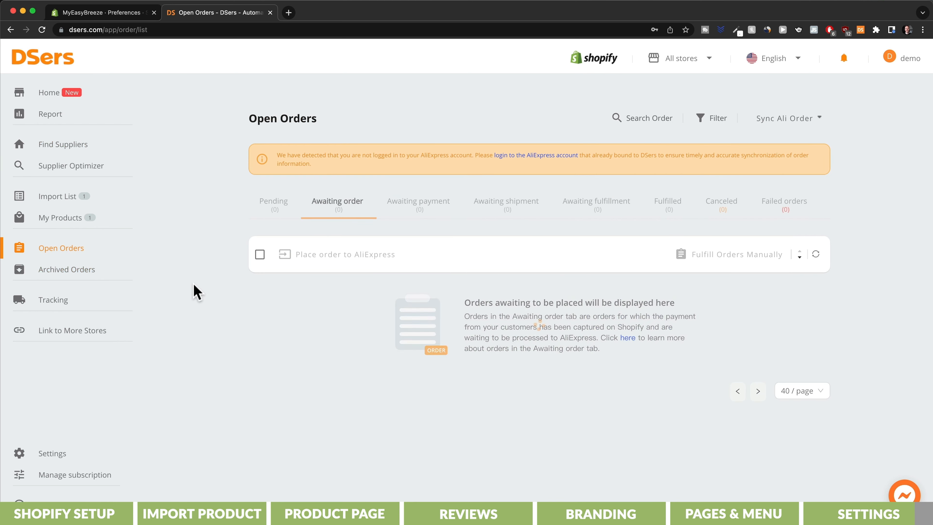
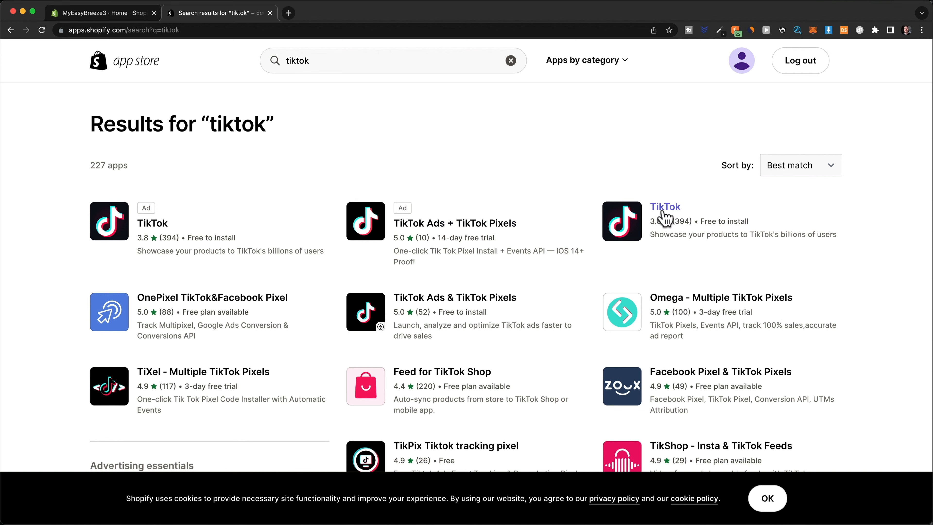
- Install the TikTok app as a sales channel and start its marketing setup
left_click(666, 213)
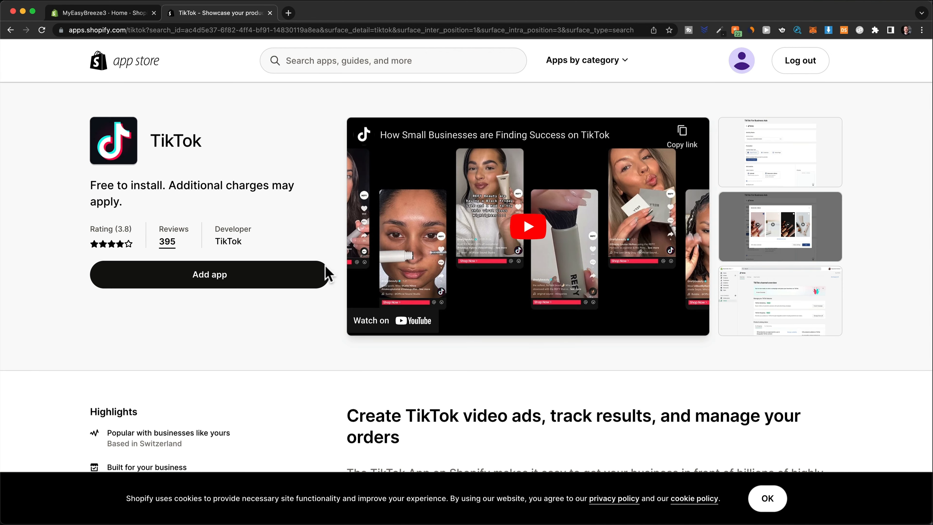
left_click(306, 277)
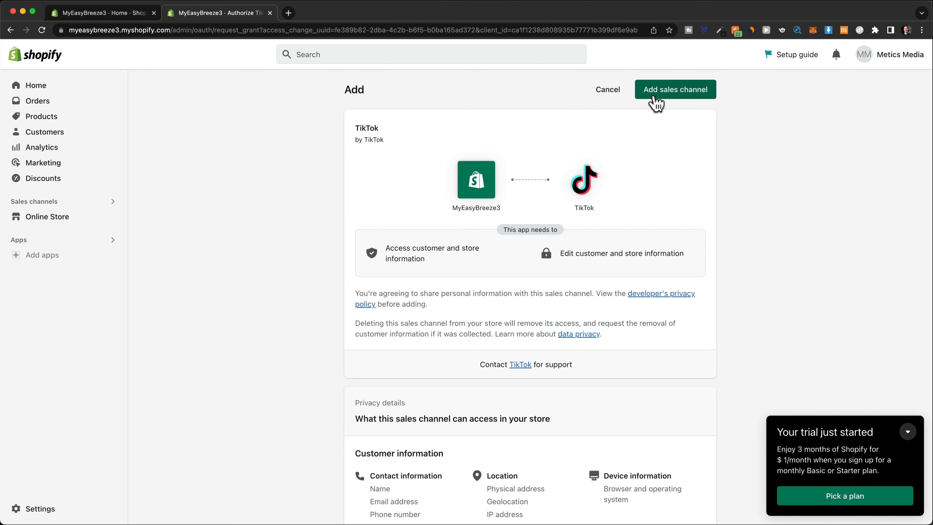
left_click(656, 103)
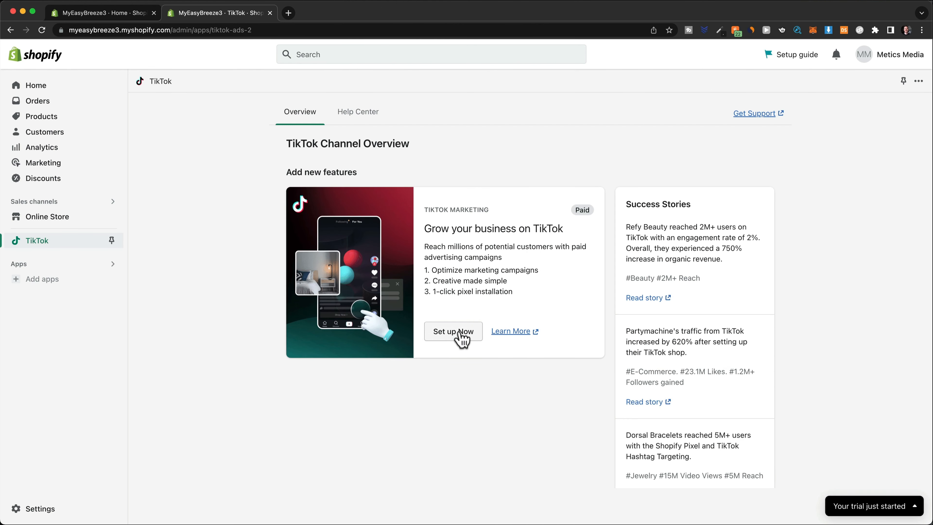
left_click(460, 332)
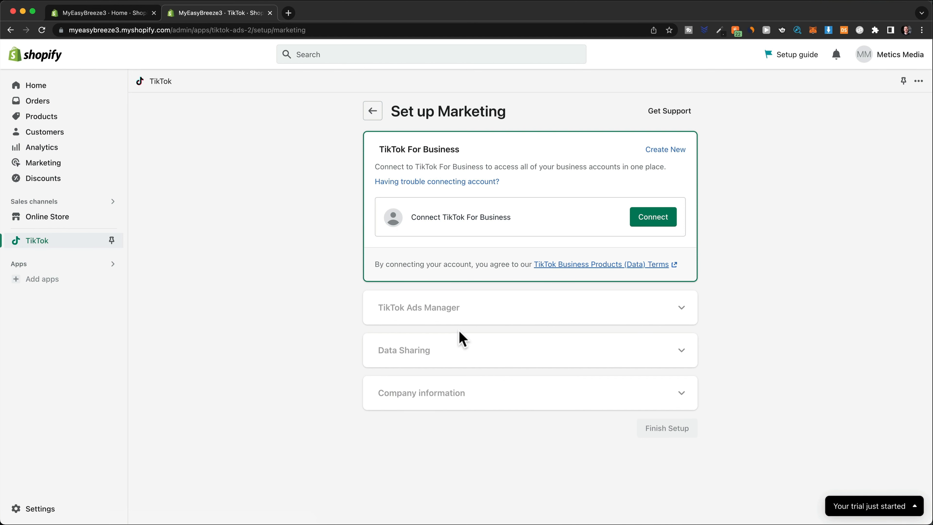
- Sign up for TikTok For Business with an e-mailed verification code, then connect it to Shopify
left_click(668, 150)
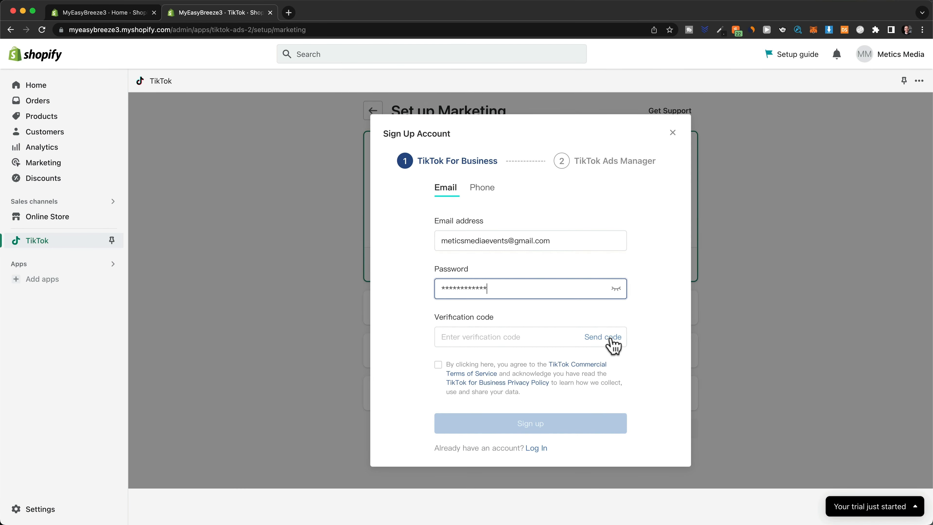
left_click(610, 335)
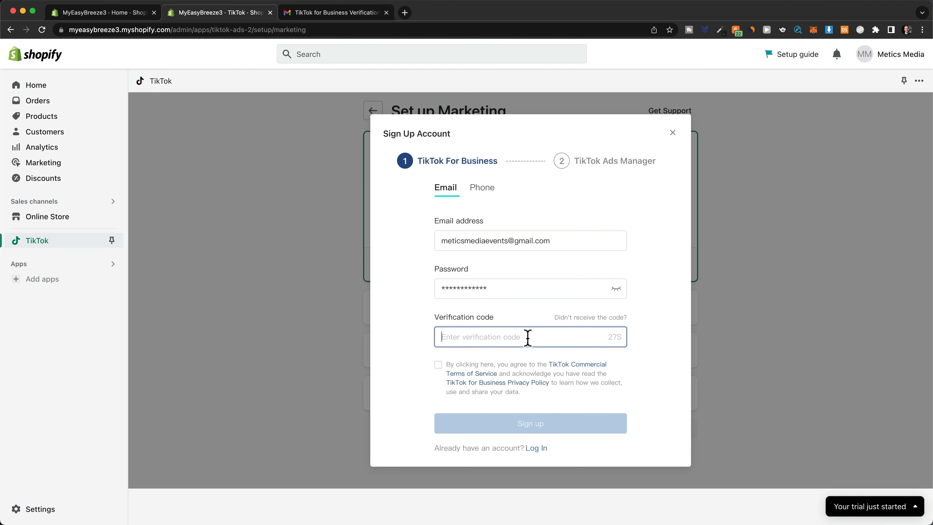
key("super+v")
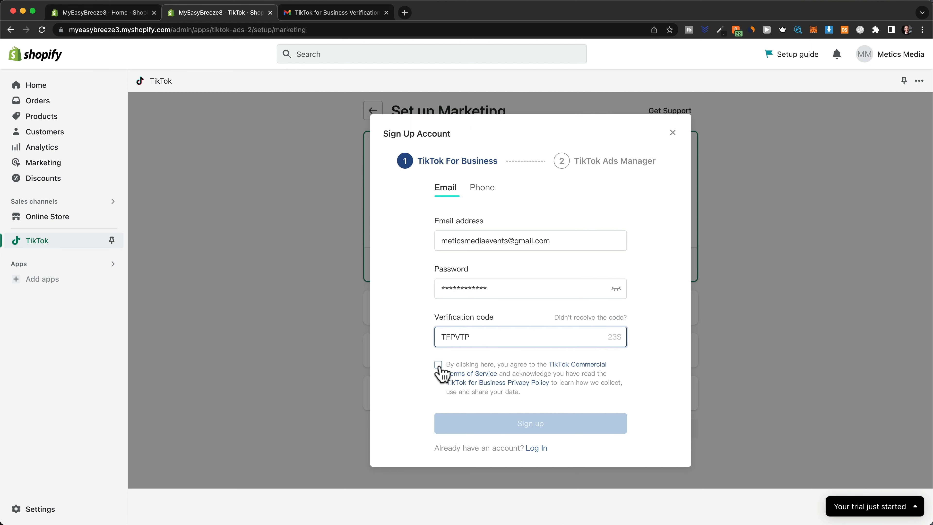
left_click(438, 365)
left_click(529, 423)
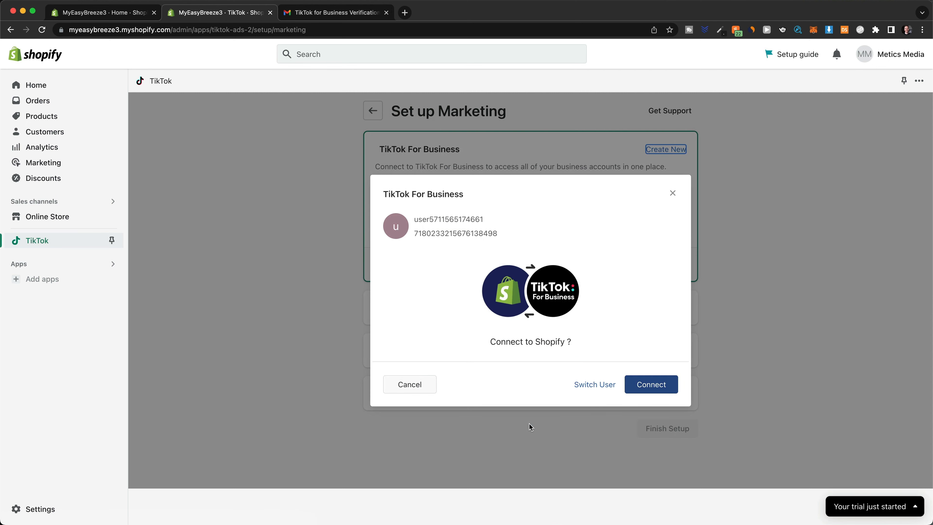
left_click(636, 388)
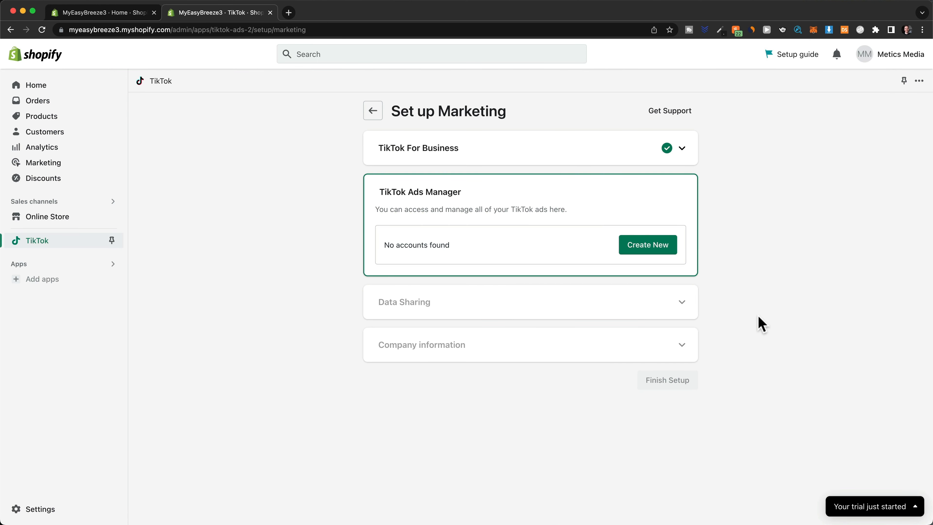
- Start a new TikTok Ads Manager account with United States as the country
left_click(665, 258)
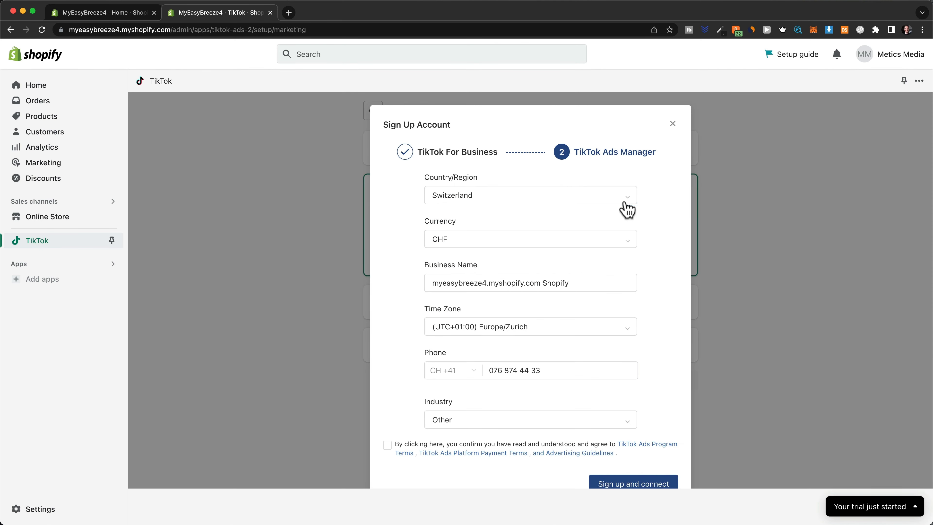
left_click(624, 200)
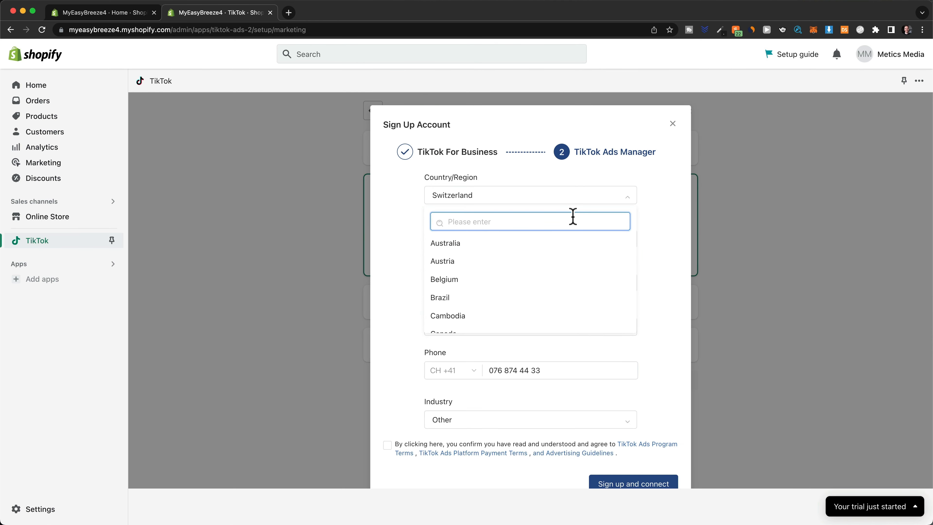
type("united")
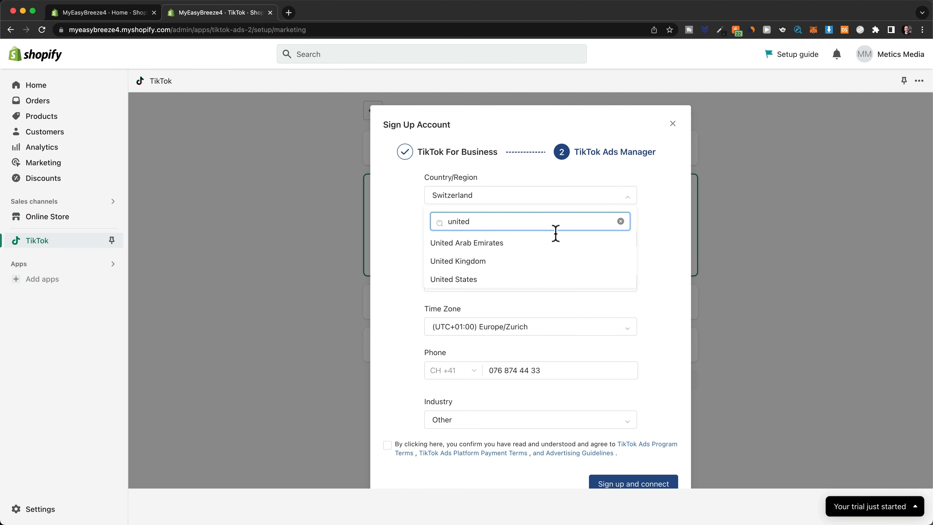
left_click(530, 279)
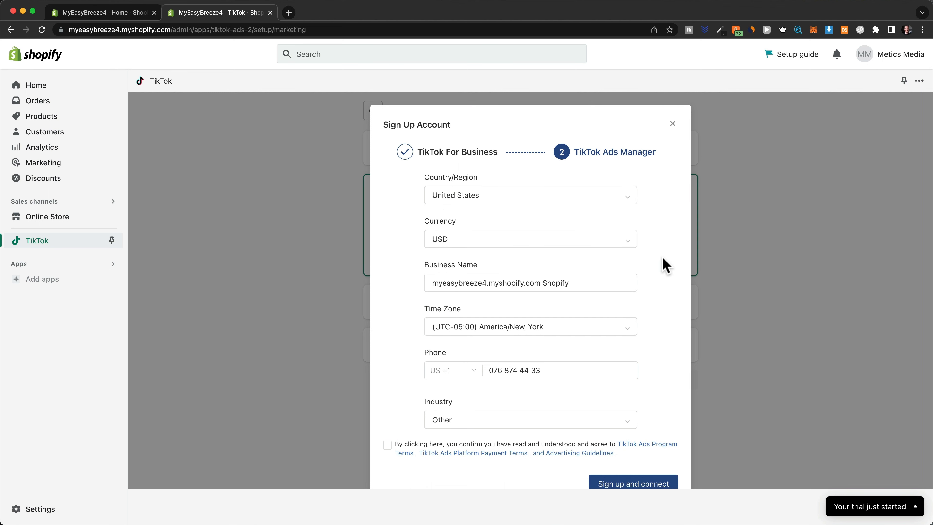
- Name the business MyEasyBreeze, replace the phone number, accept the terms and create the account
scroll(661, 287, "down", 2)
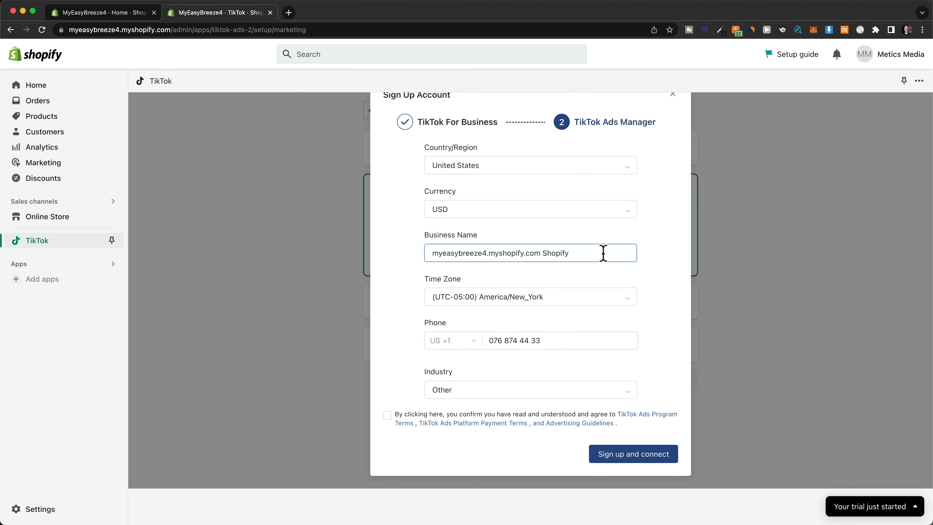
left_click_drag(604, 254, 435, 252)
type("MyEasyBreeze")
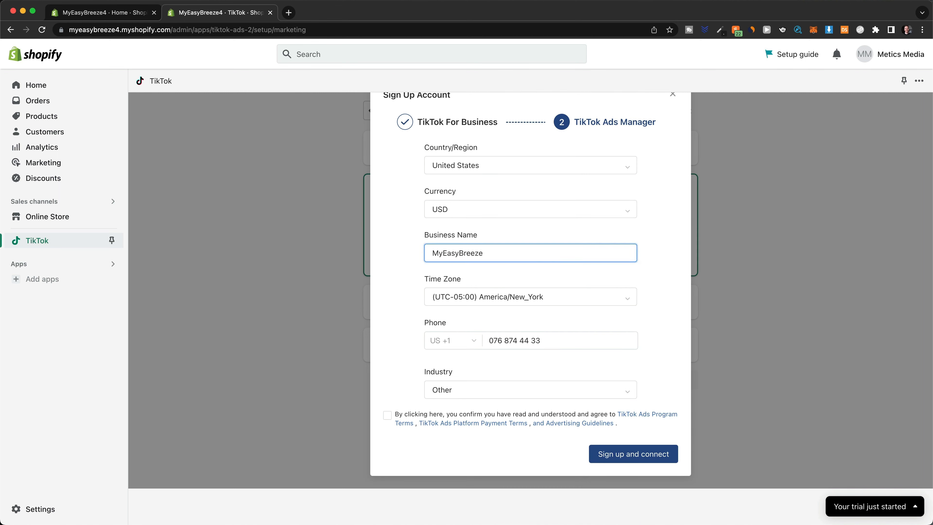
left_click_drag(547, 340, 468, 345)
key("super+v")
left_click(387, 415)
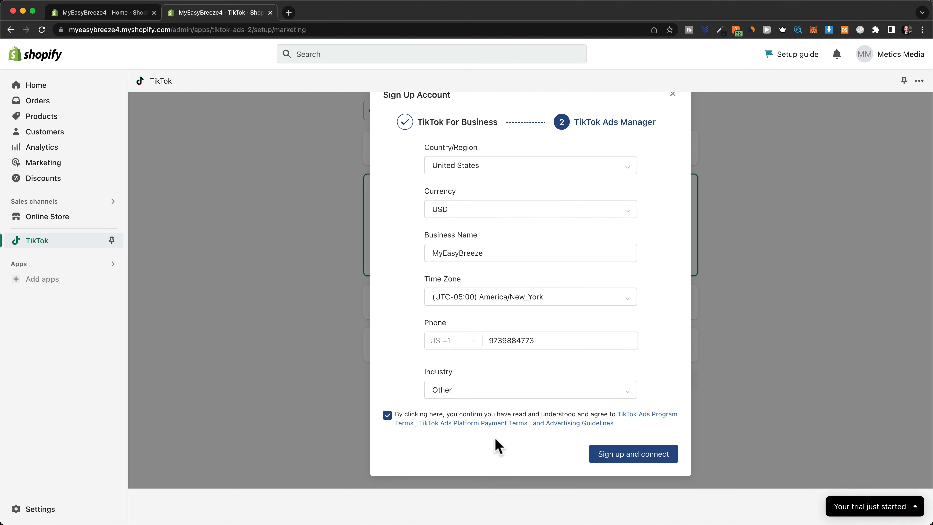
left_click(604, 460)
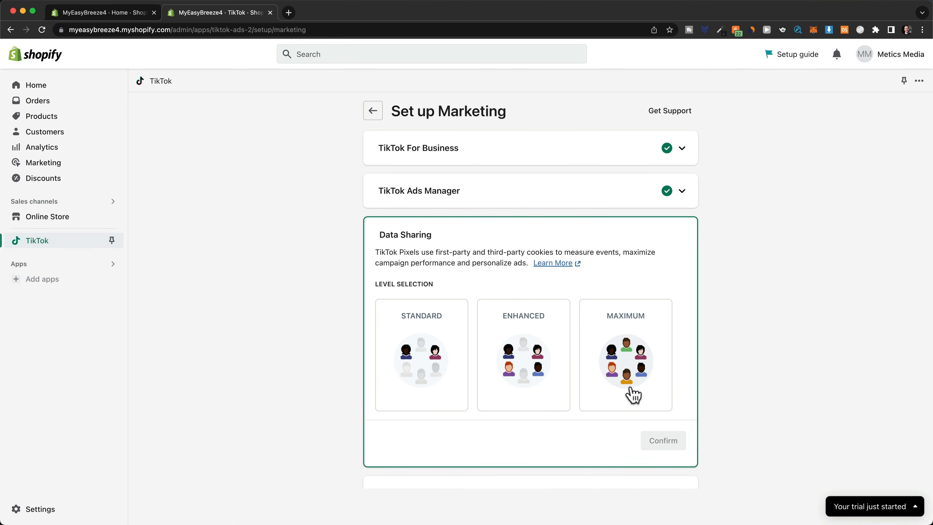
- Set TikTok data sharing to Maximum and confirm the pixel setup
left_click(633, 395)
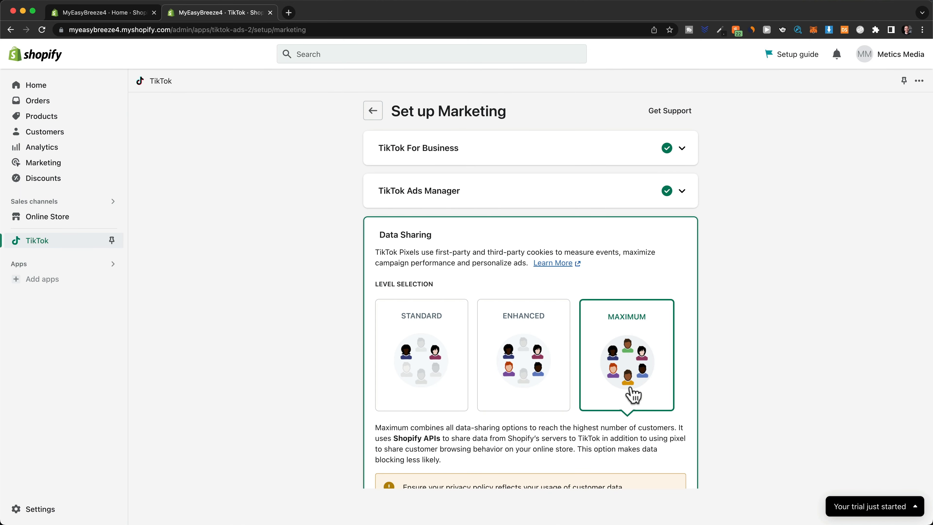
scroll(633, 395, "down", 4)
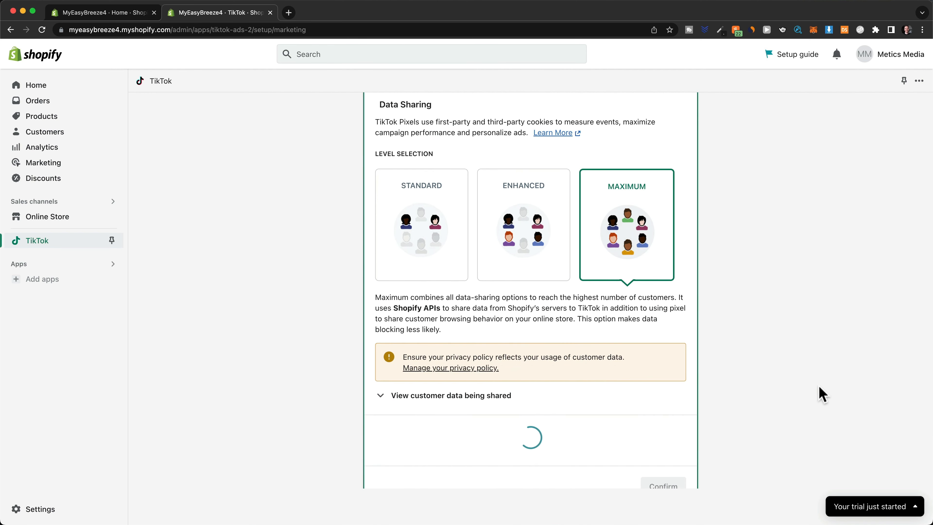
scroll(821, 394, "down", 3)
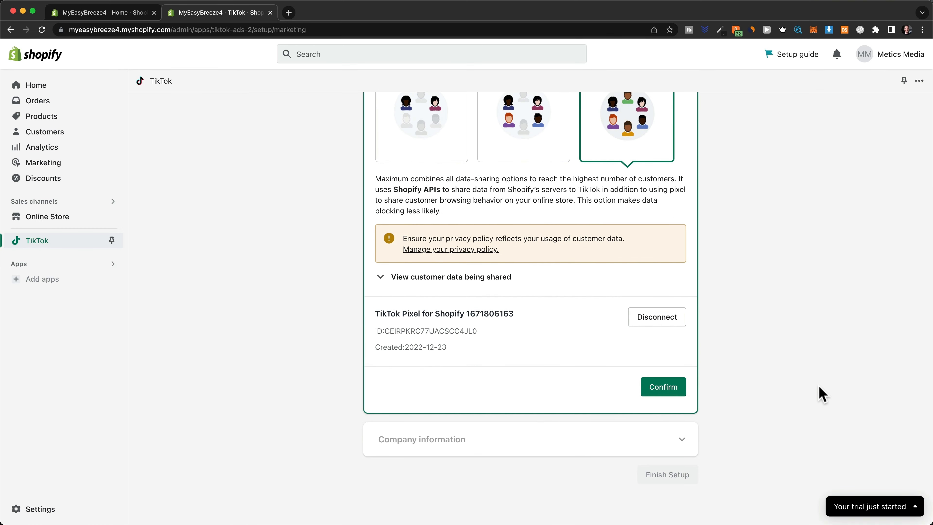
left_click(672, 394)
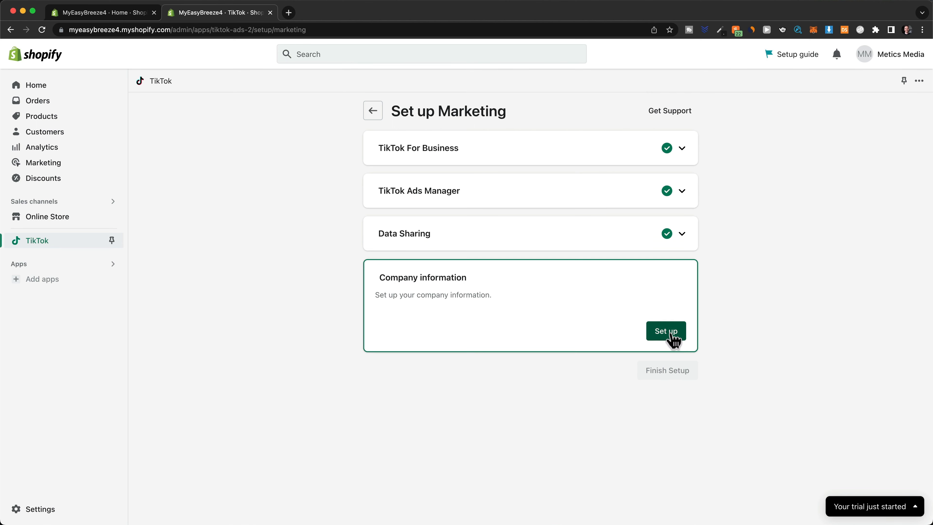
- Confirm the company's business address information and finish the TikTok marketing setup
left_click(666, 332)
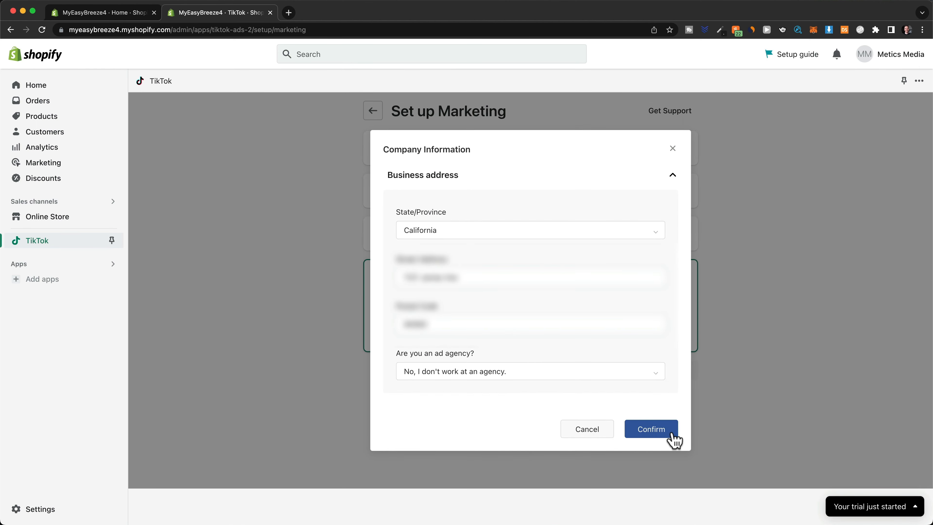
left_click(673, 434)
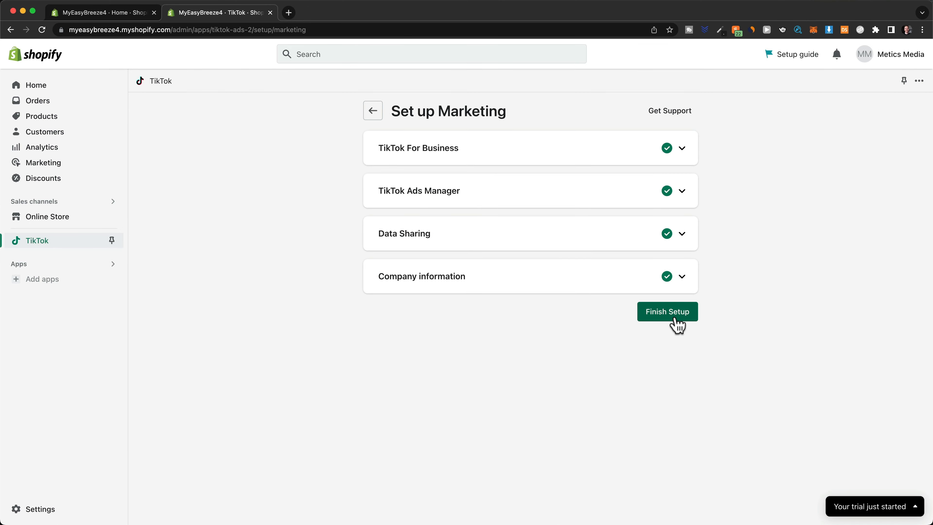
left_click(675, 319)
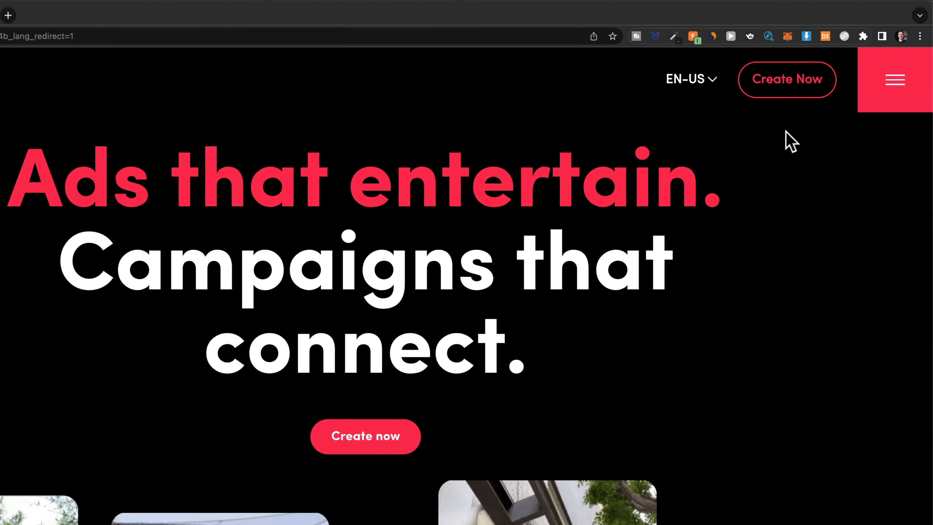
- Choose Create Now on the TikTok for Business site to enter Ads Manager
left_click(777, 101)
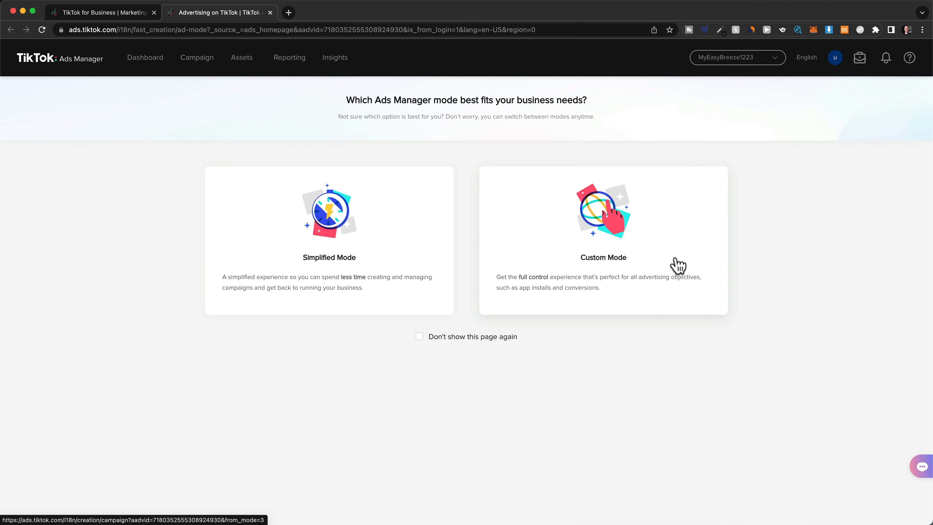
- Pick Custom Mode with the Website conversions objective and rename the campaign 'Cold'
left_click(678, 265)
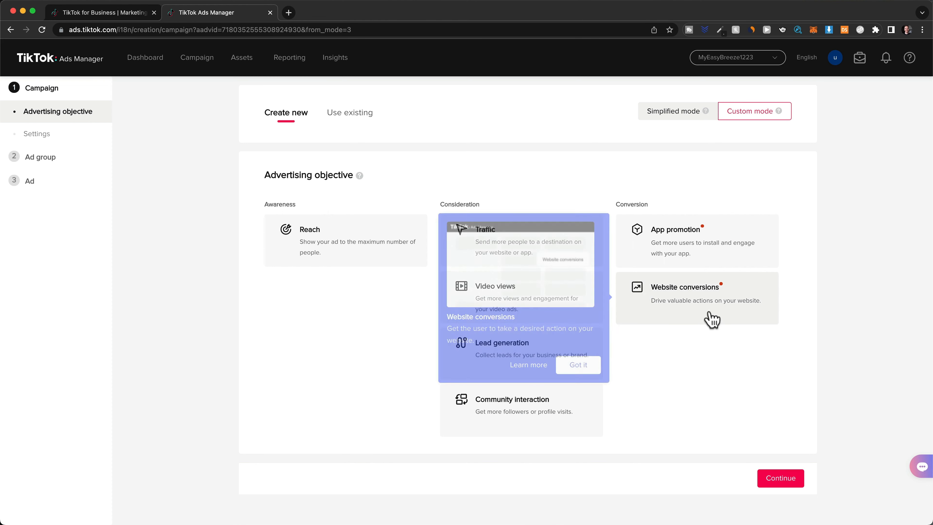
left_click(702, 314)
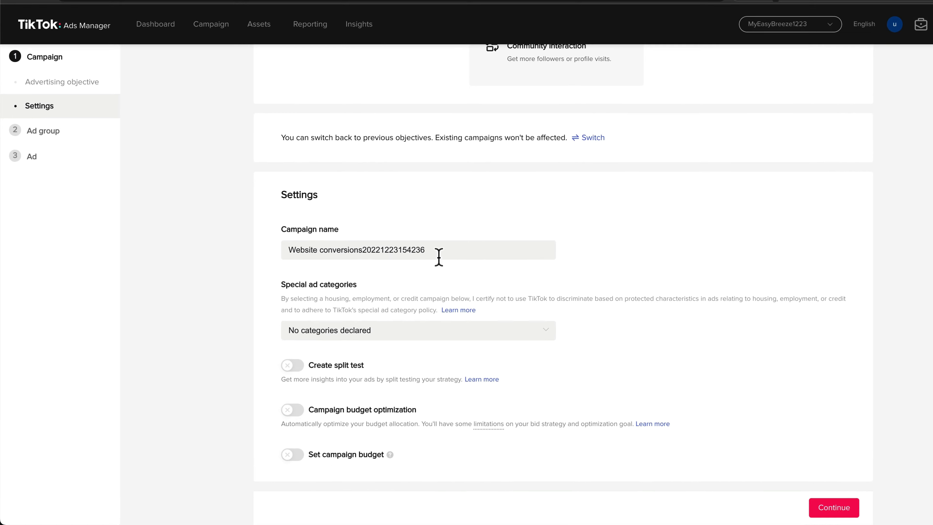
left_click_drag(439, 253, 285, 246)
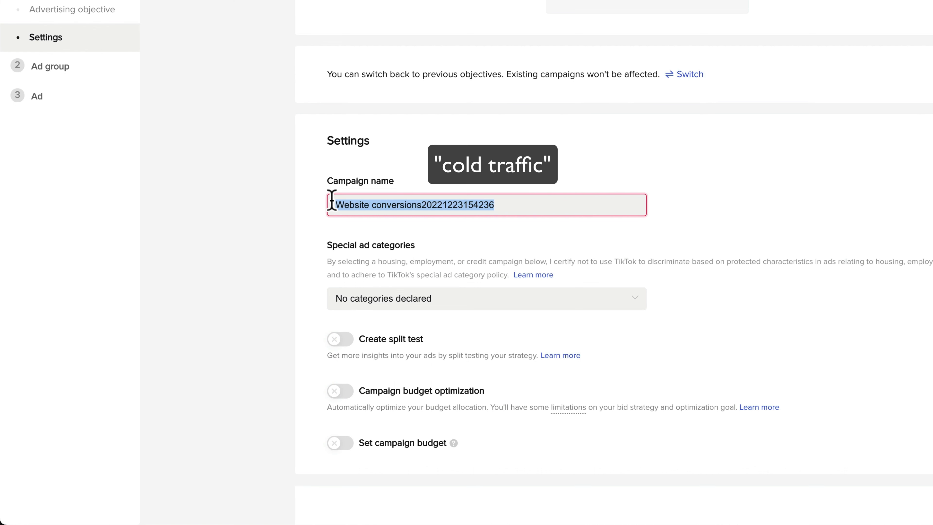
type("Cold")
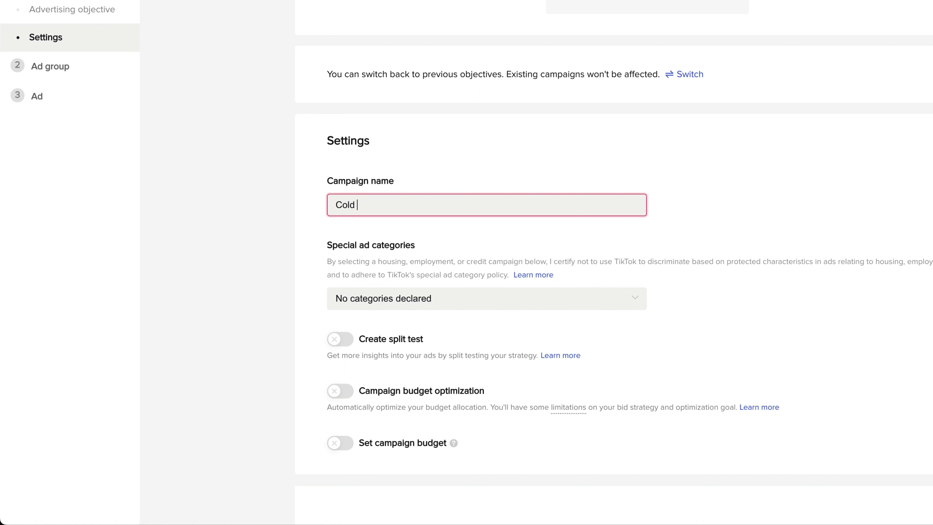